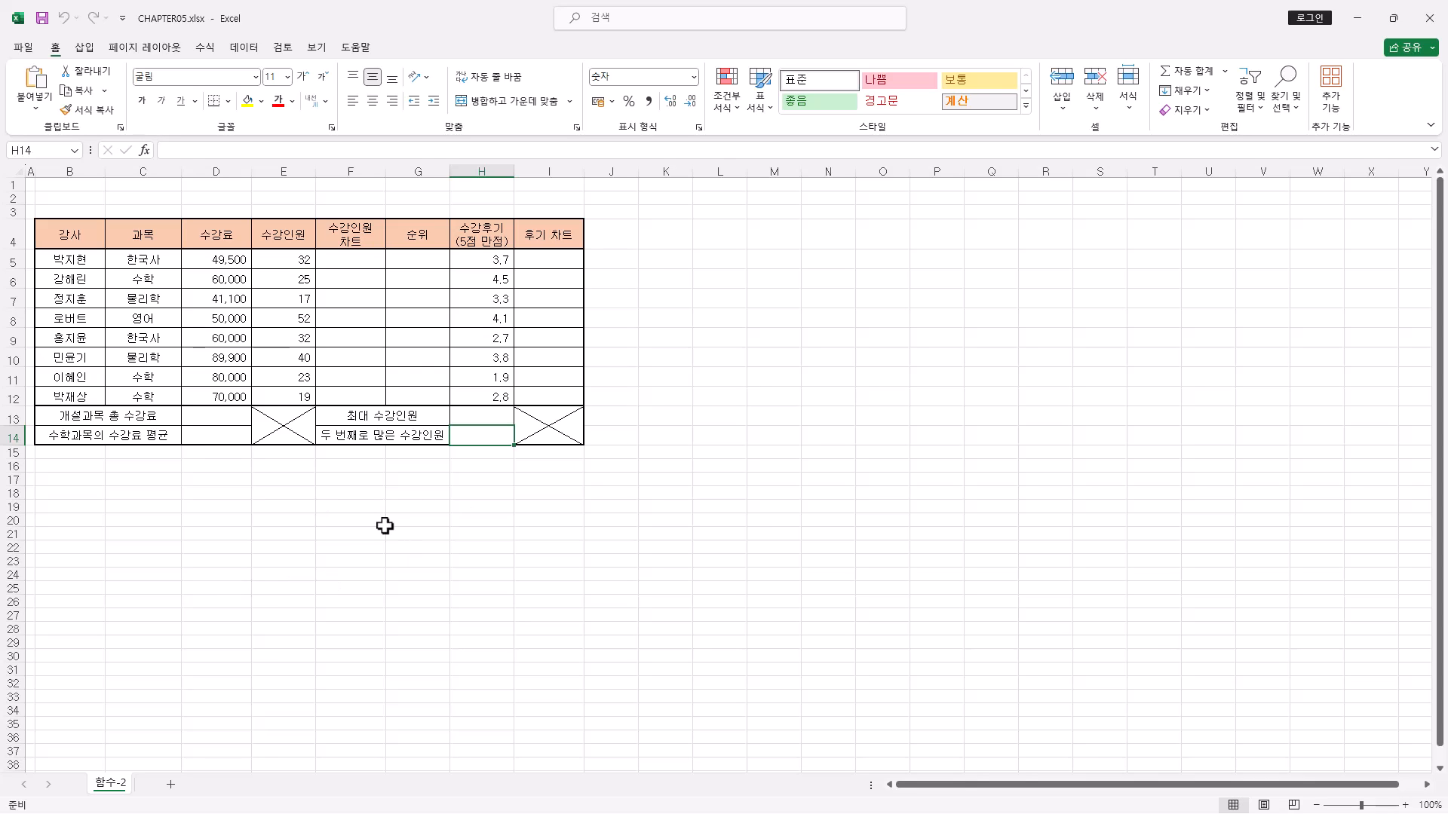
# - Examine the student counts in E5:E12 and the empty enrolment chart column F5:F12 beside them
pyautogui.scroll(5, 384, 525)
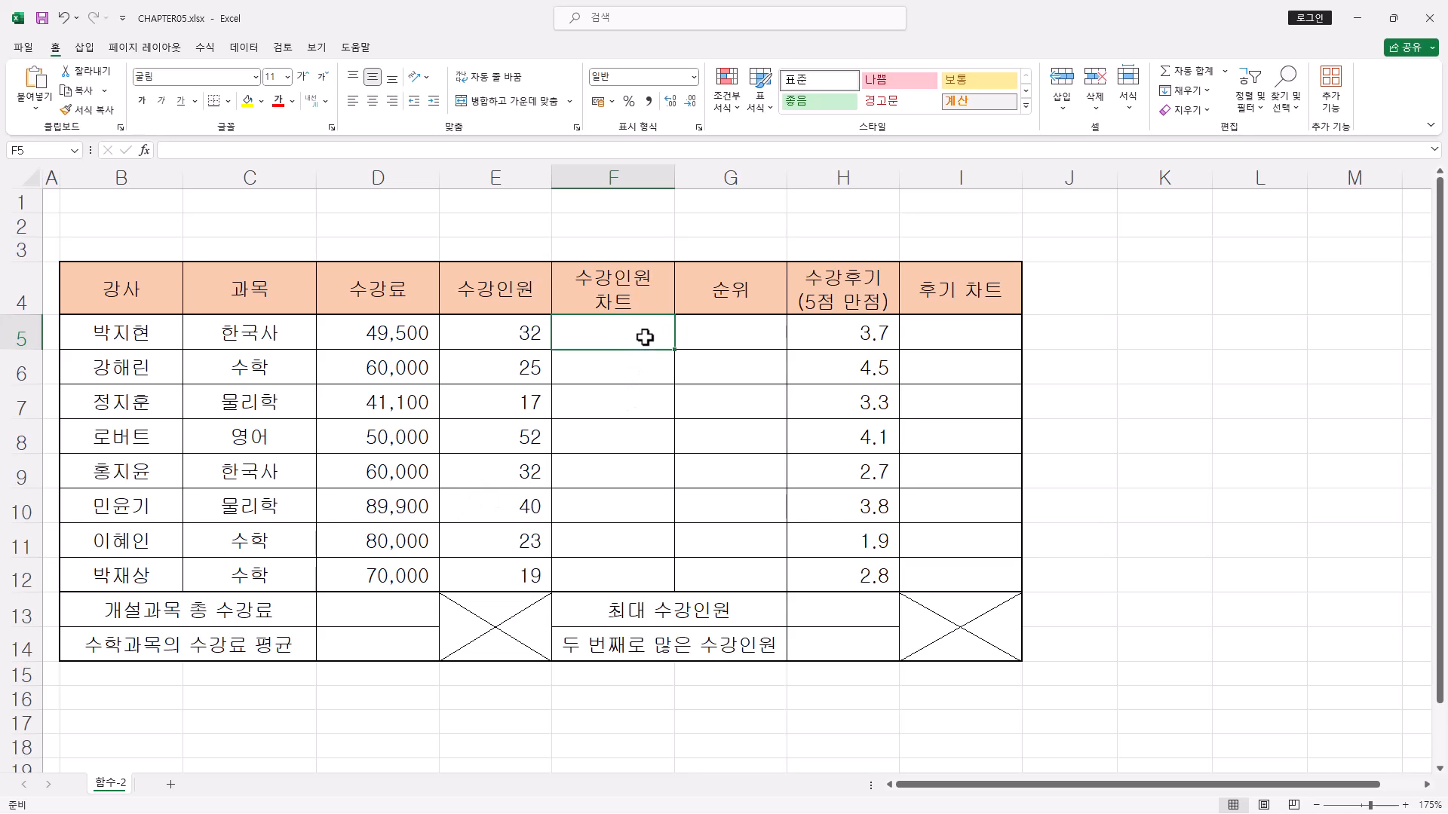
pyautogui.moveTo(645, 338); pyautogui.dragTo(657, 568)
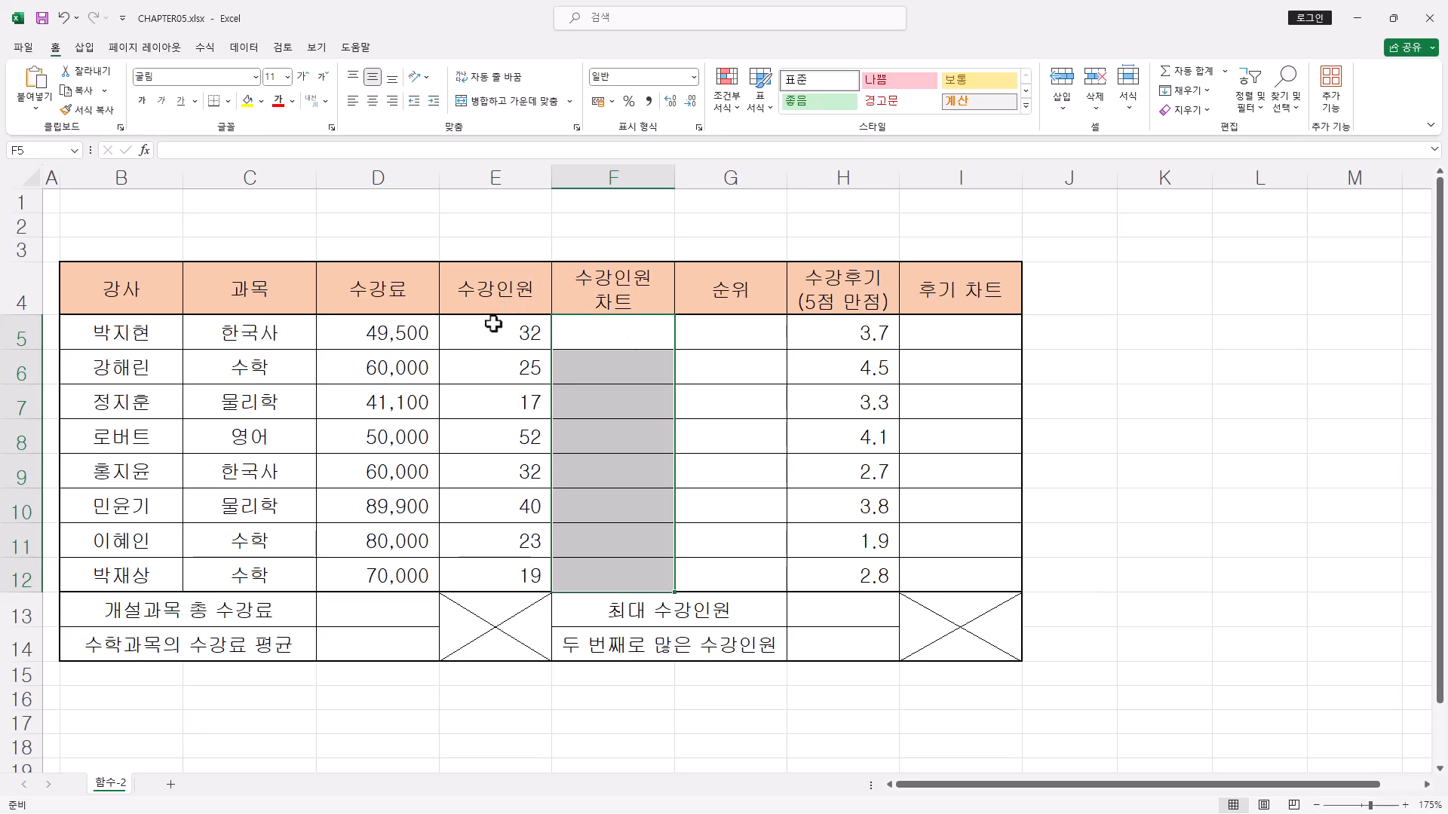
pyautogui.click(528, 577)
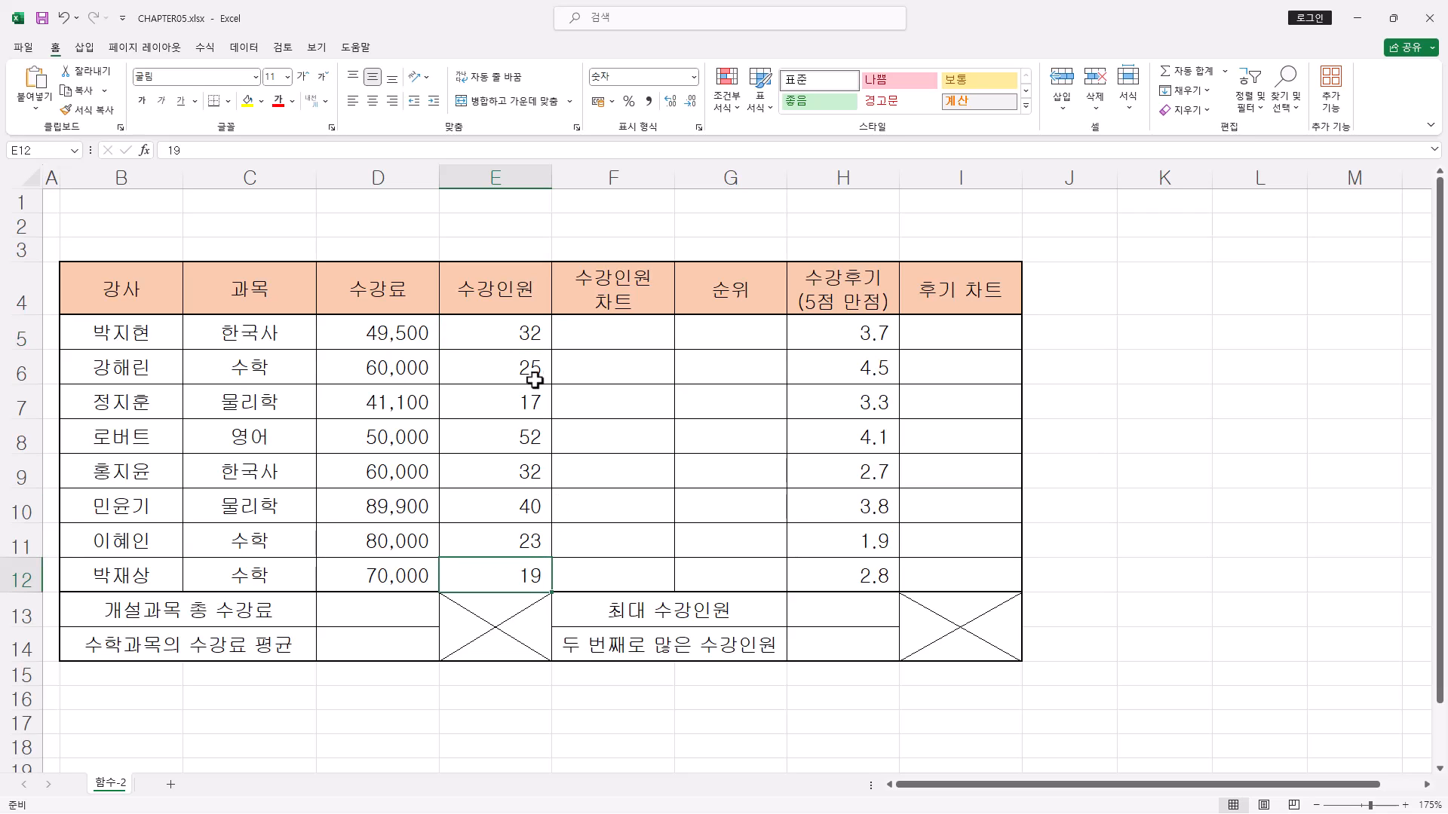
pyautogui.click(528, 340)
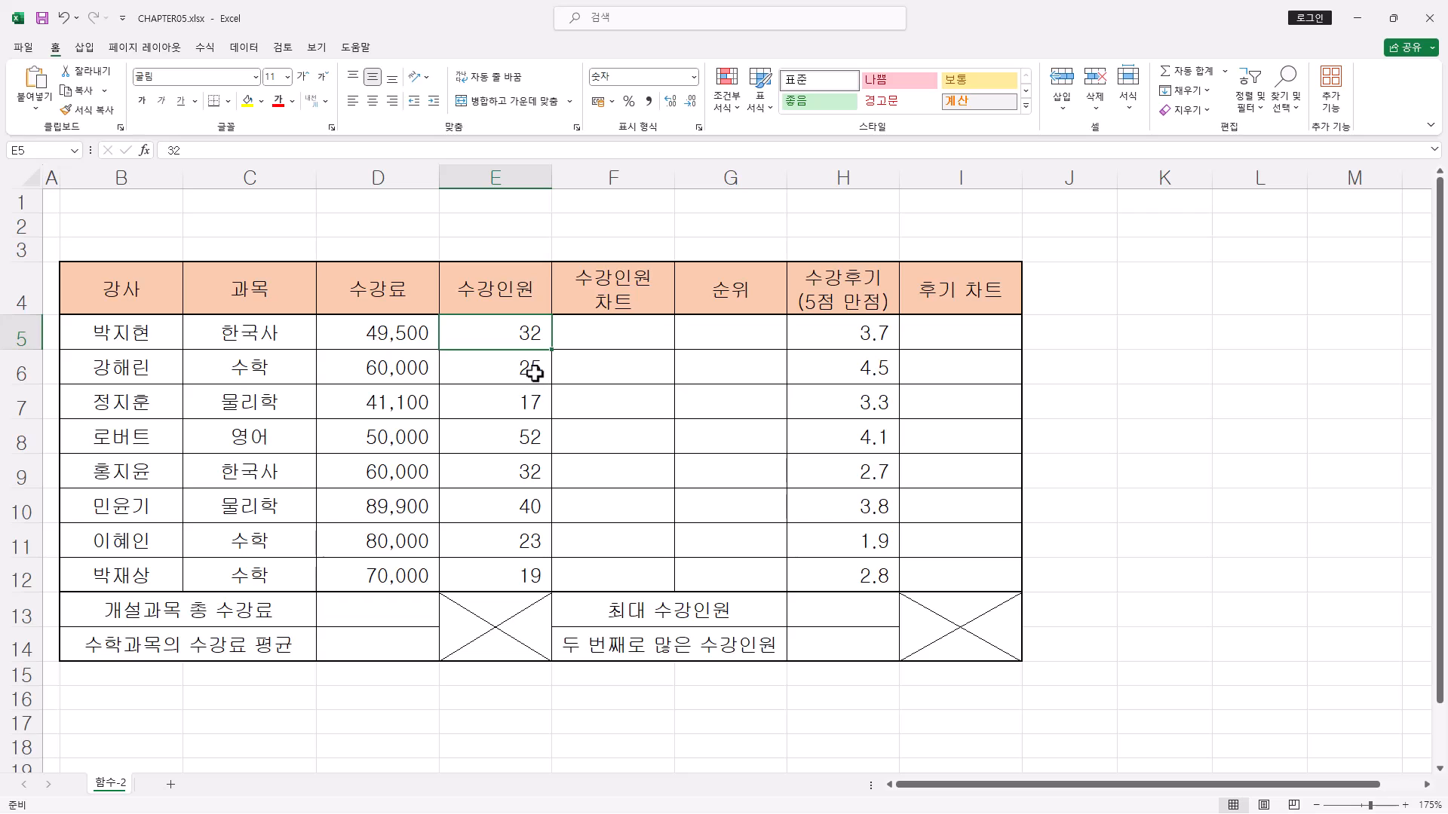
pyautogui.click(532, 372)
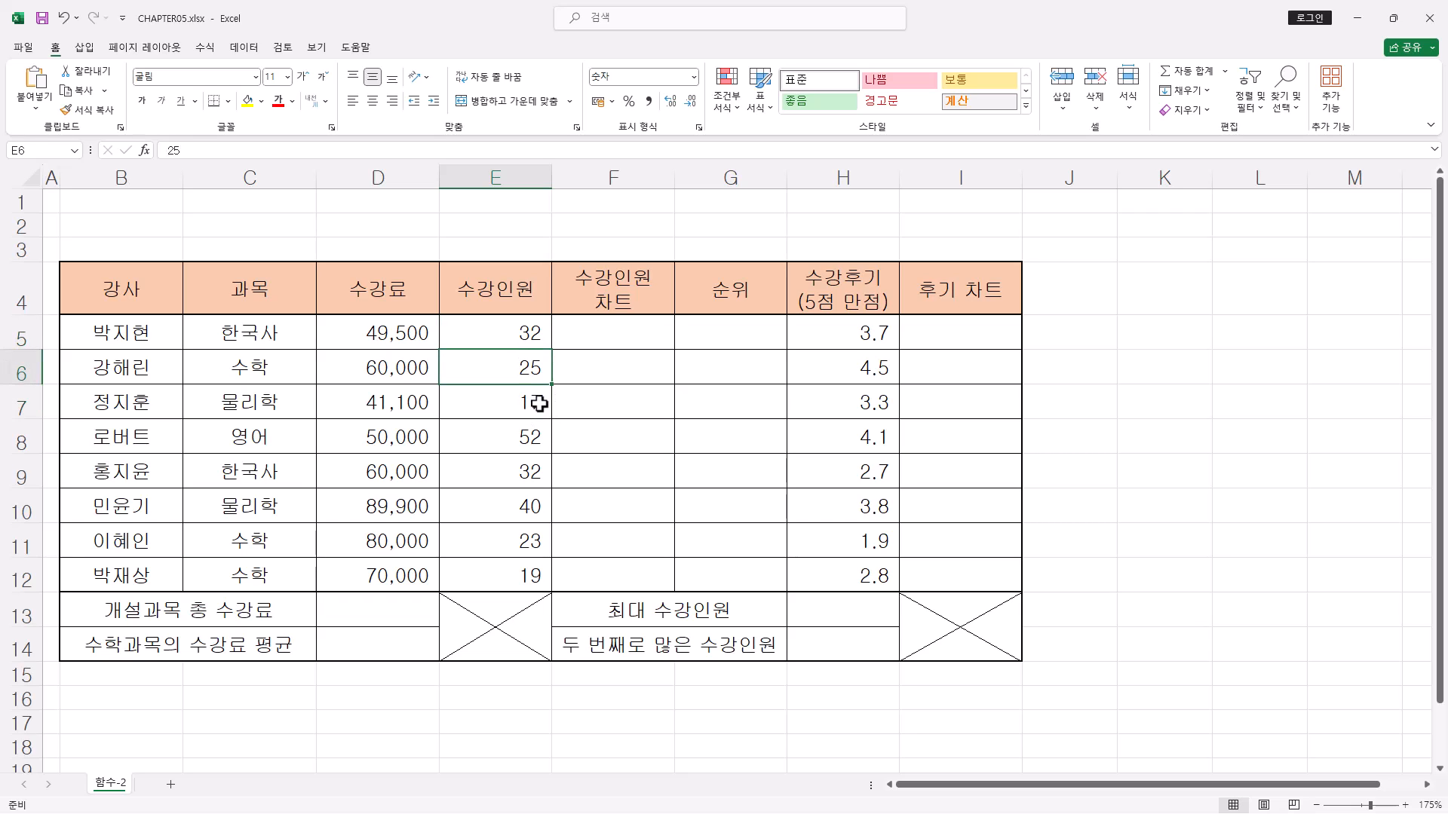
pyautogui.click(538, 403)
pyautogui.click(530, 334)
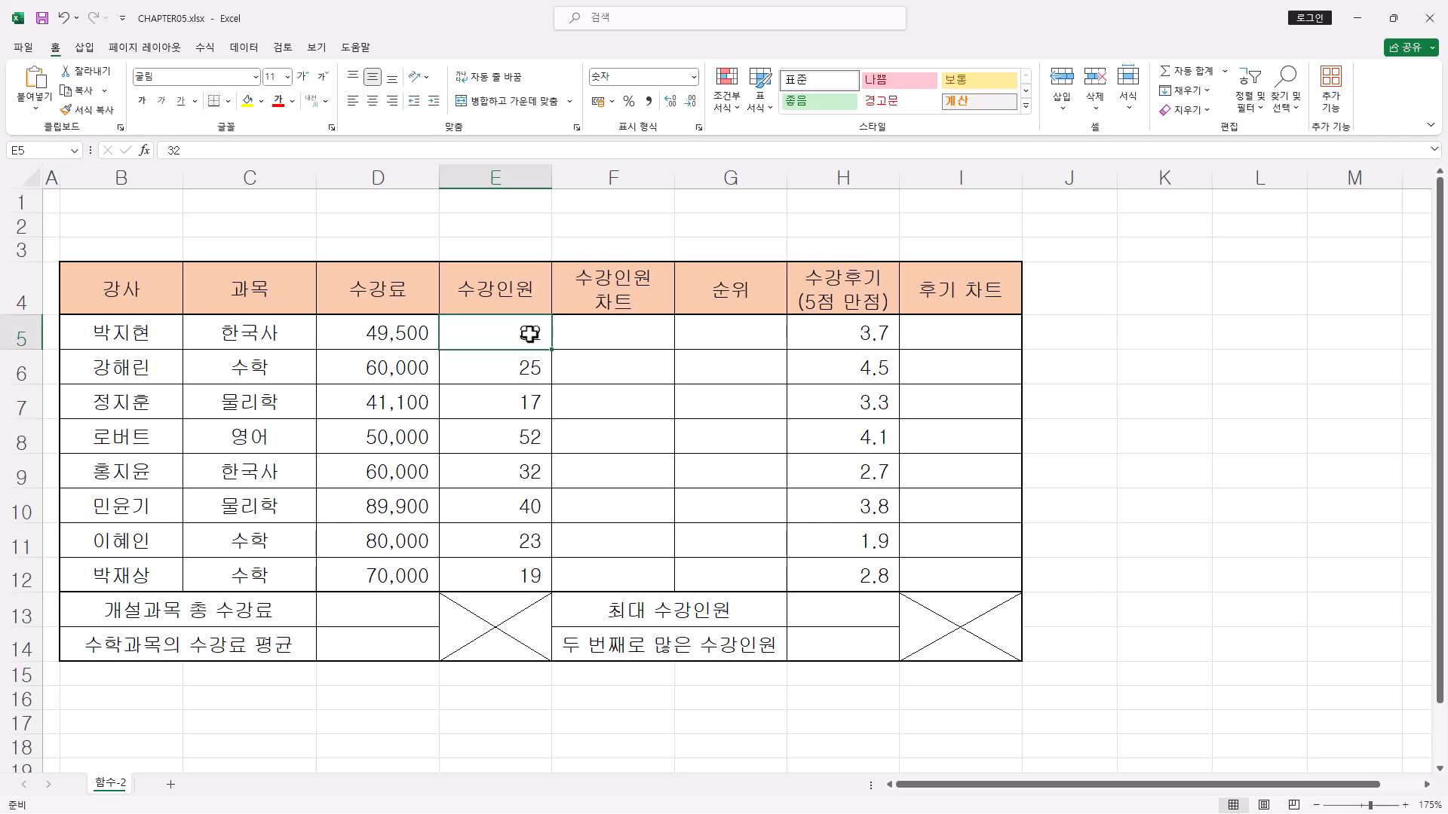
pyautogui.click(599, 340)
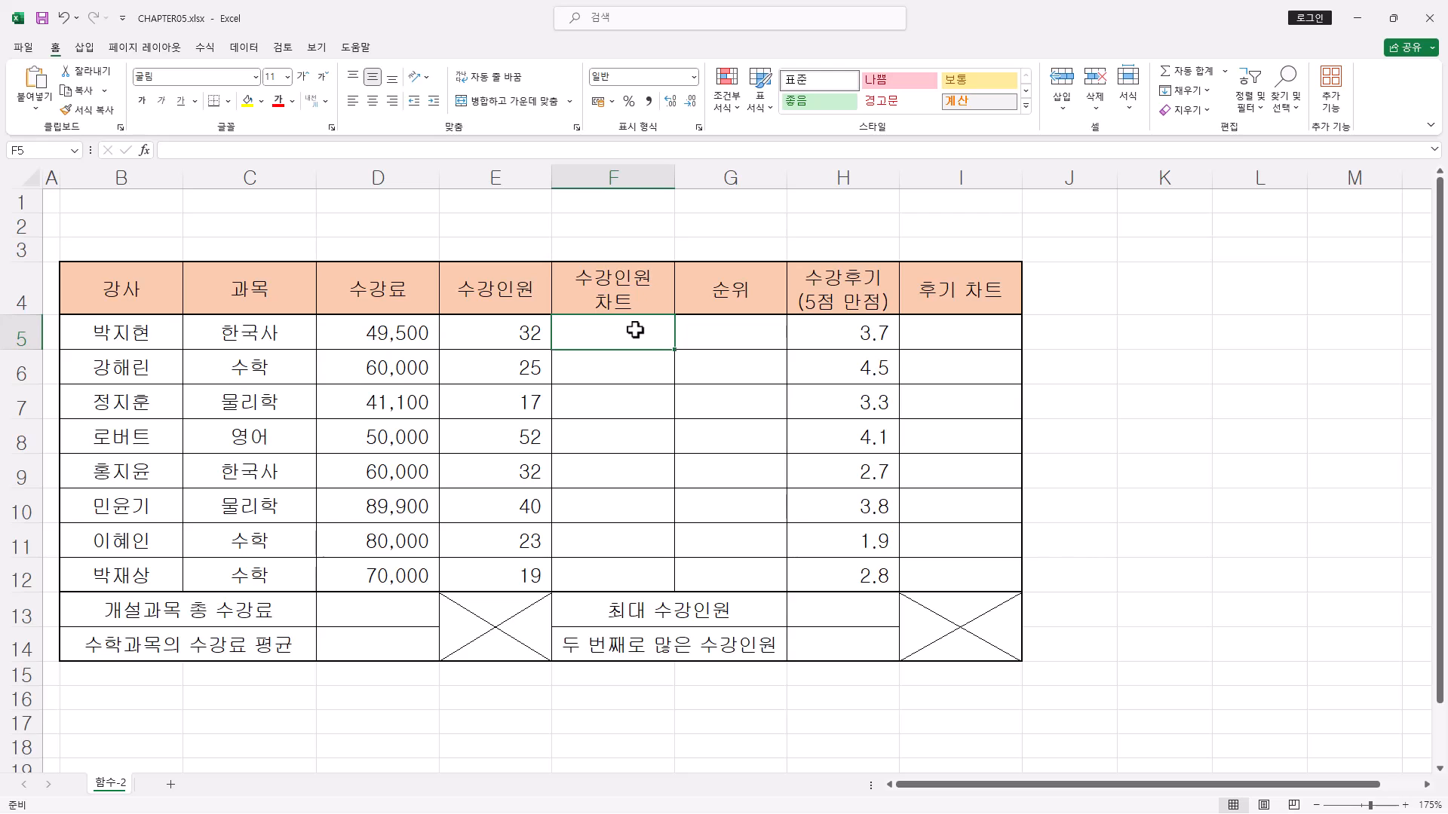
# - Start an INT formula for the range F5:F12 and open its function arguments, keeping the table's first rows in view
pyautogui.moveTo(635, 330); pyautogui.dragTo(633, 578)
pyautogui.click(347, 151)
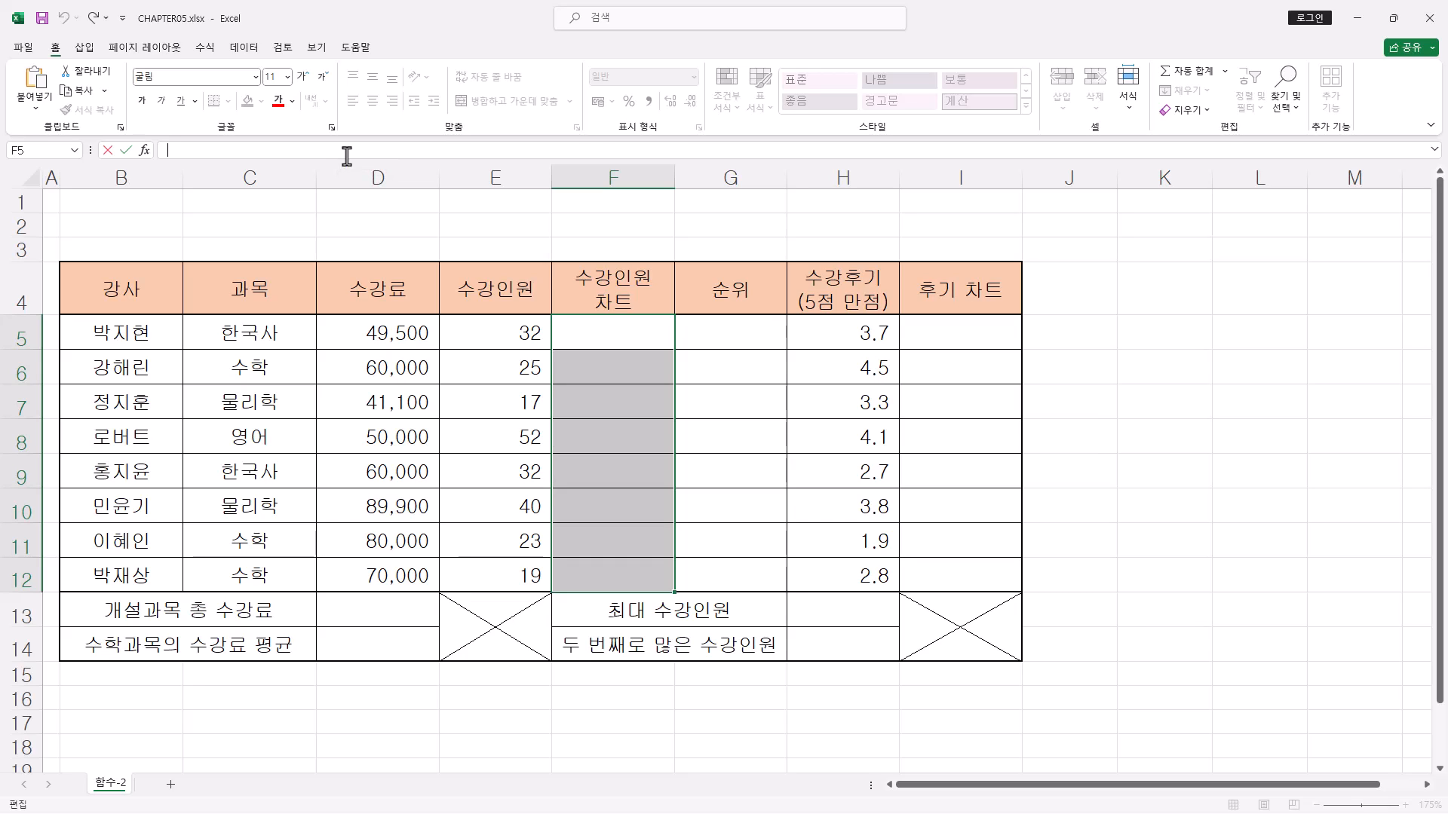
pyautogui.write('=')
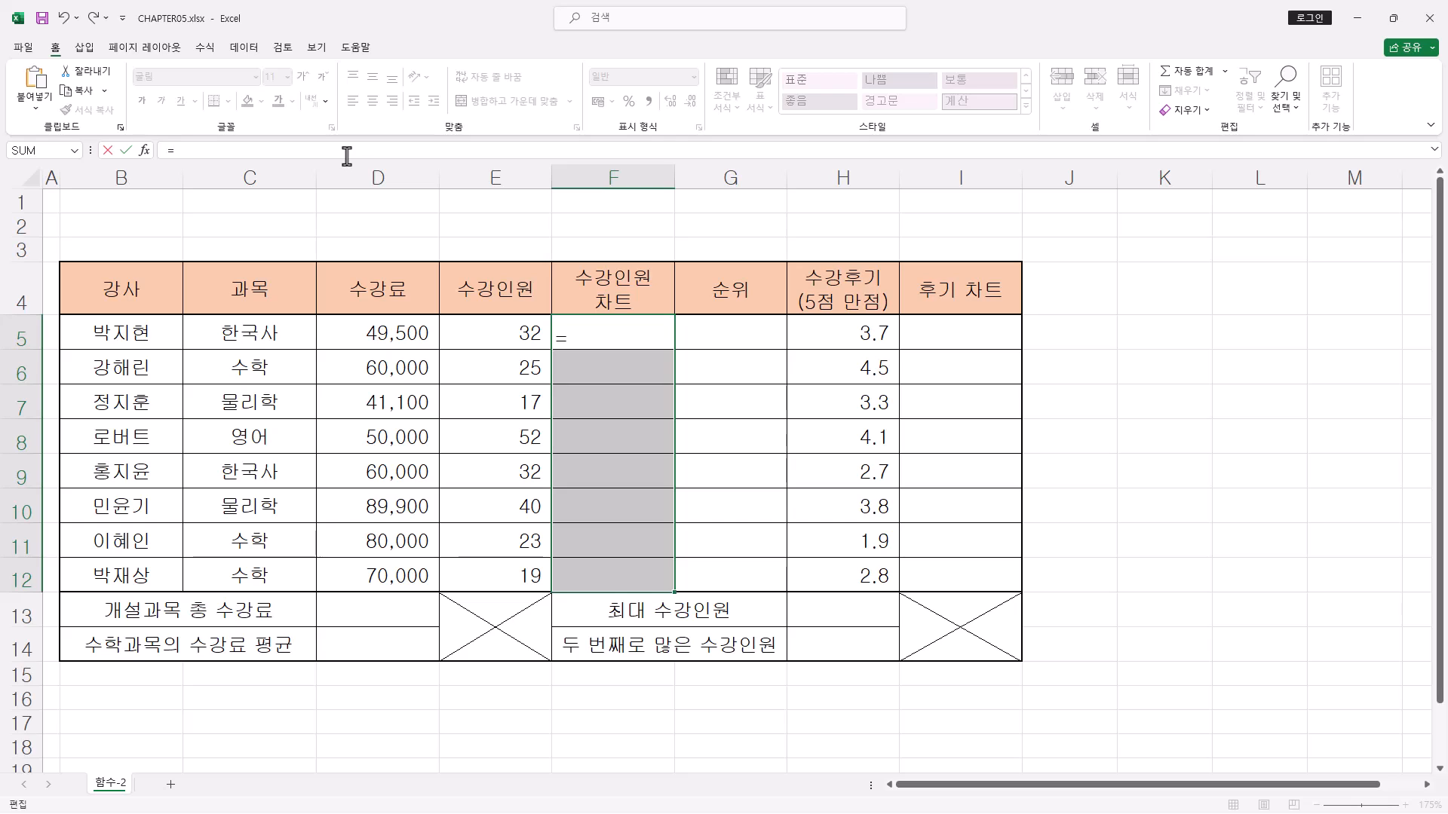
pyautogui.write('int')
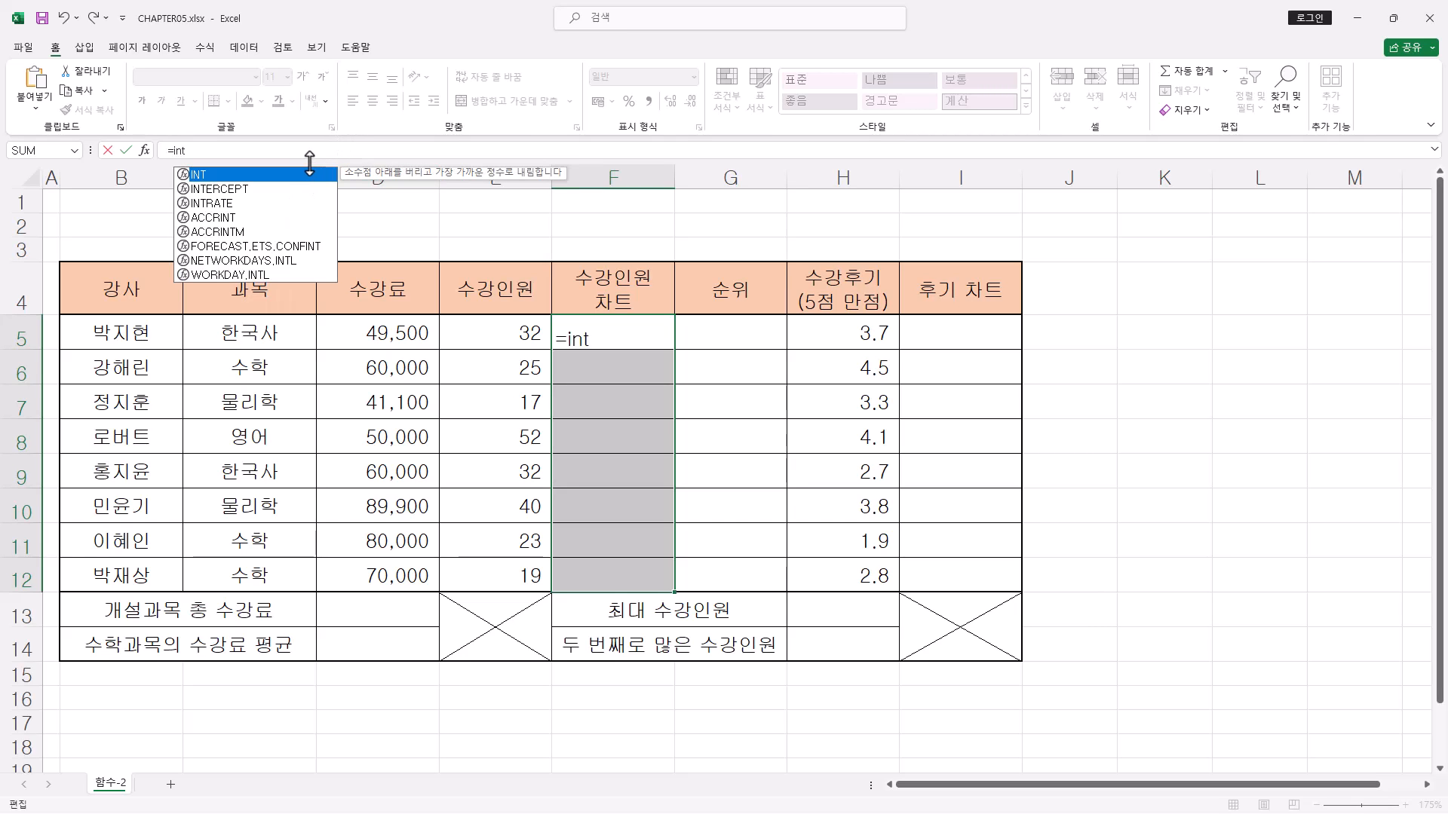
pyautogui.press('Tab')
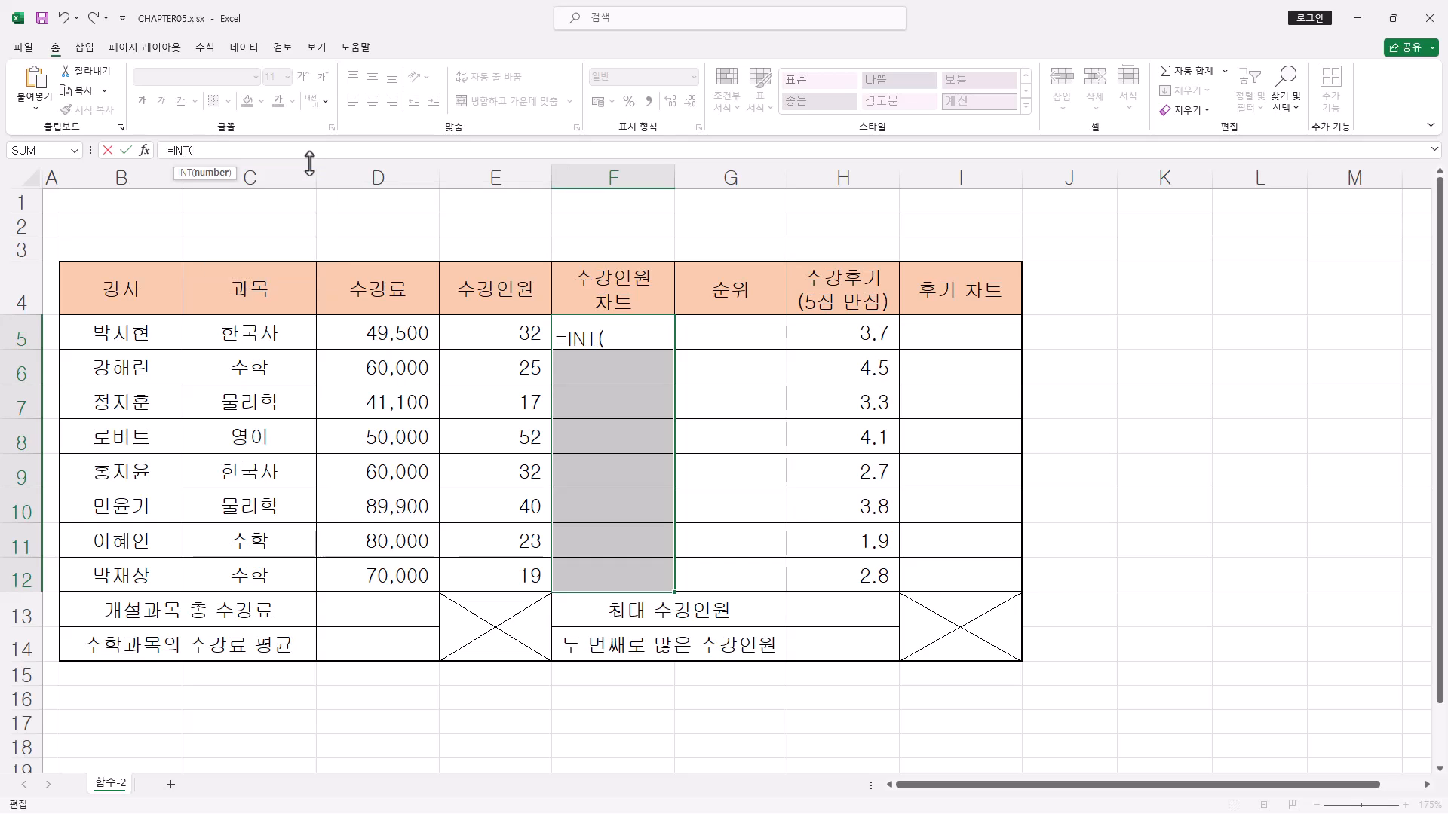
pyautogui.click(142, 151)
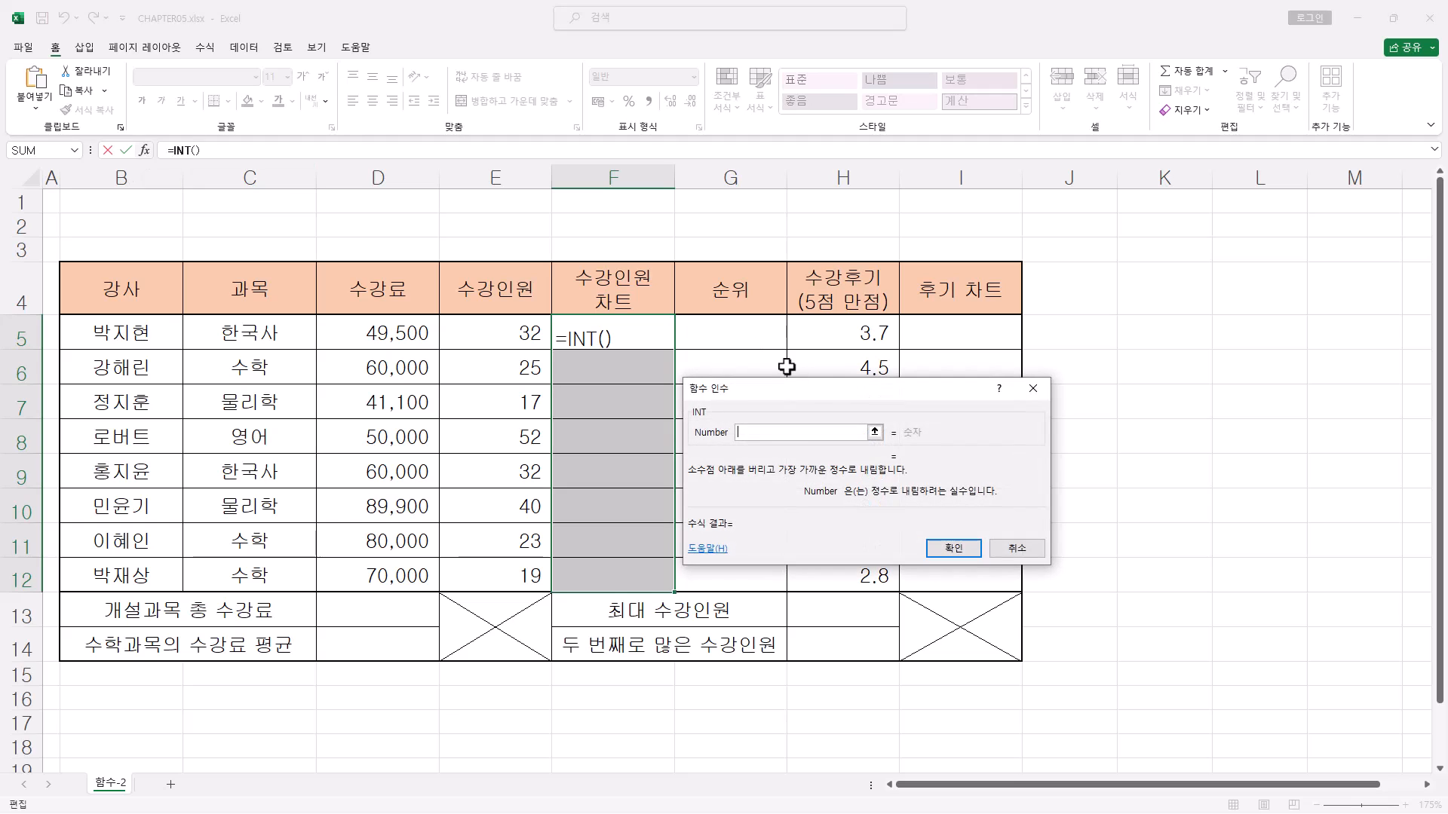
pyautogui.moveTo(837, 395); pyautogui.dragTo(843, 291)
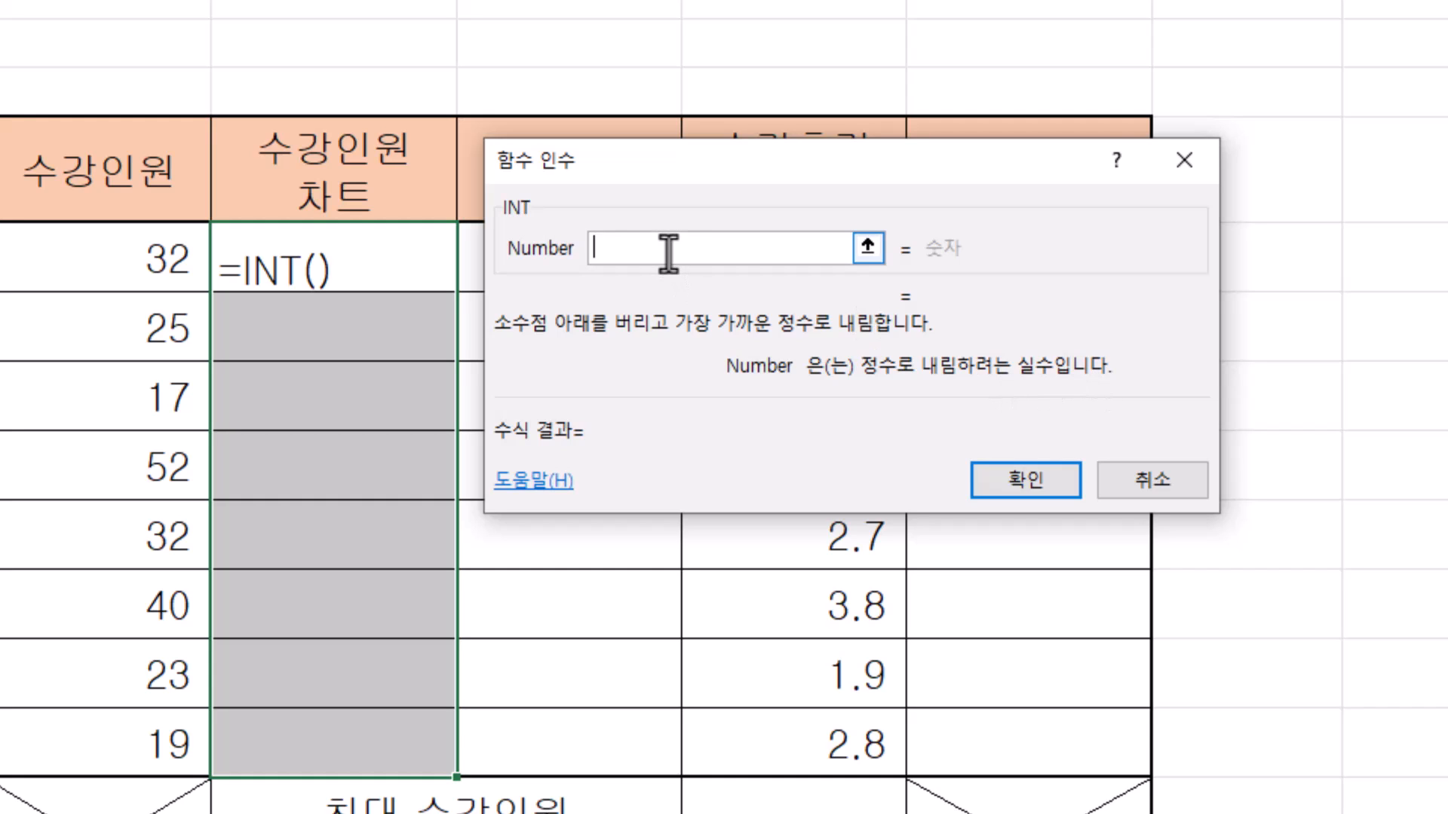
# - Try 32 and 32/10 as the Number argument of the INT function
pyautogui.write('32')
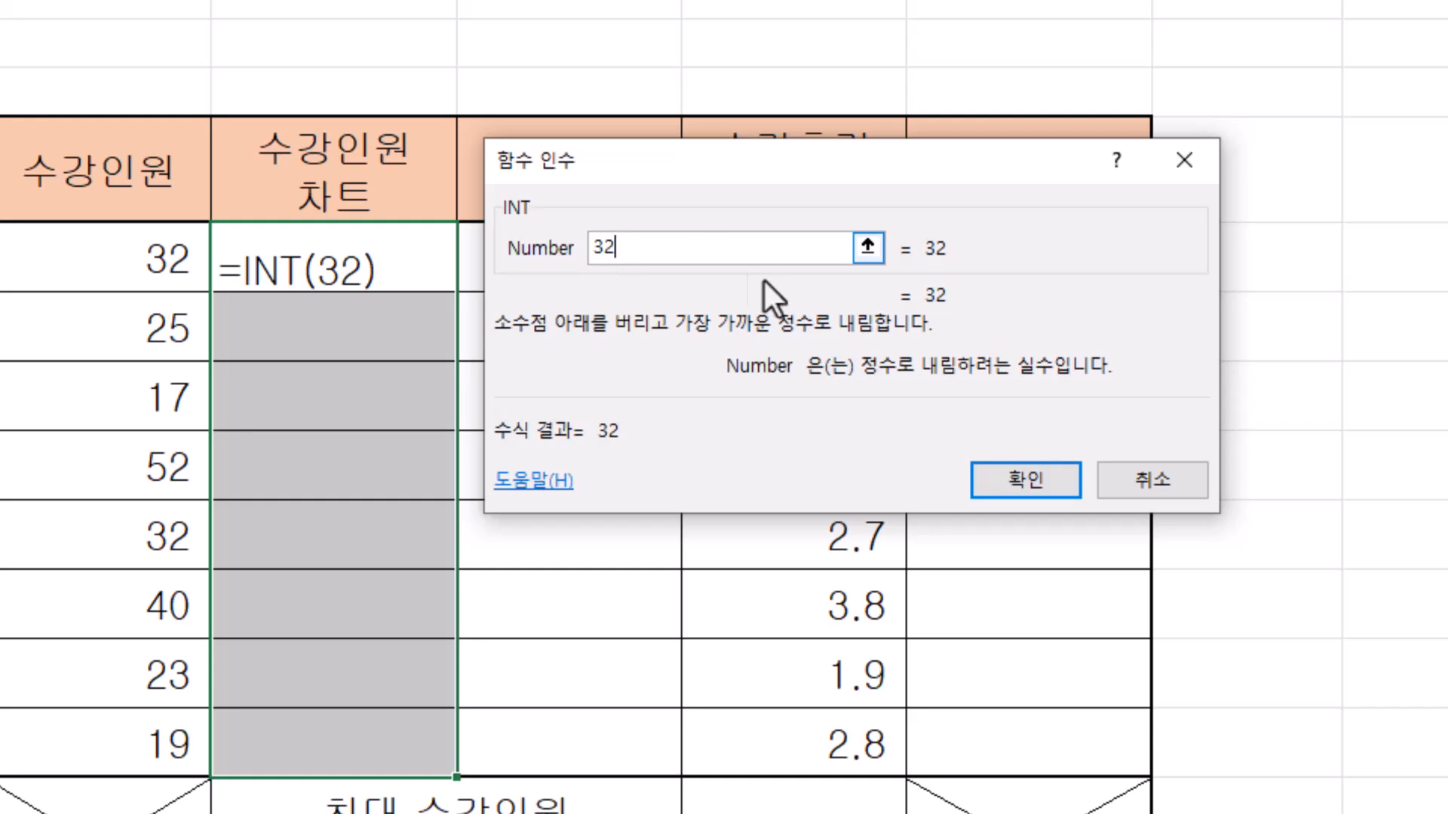
pyautogui.moveTo(704, 249); pyautogui.dragTo(558, 258)
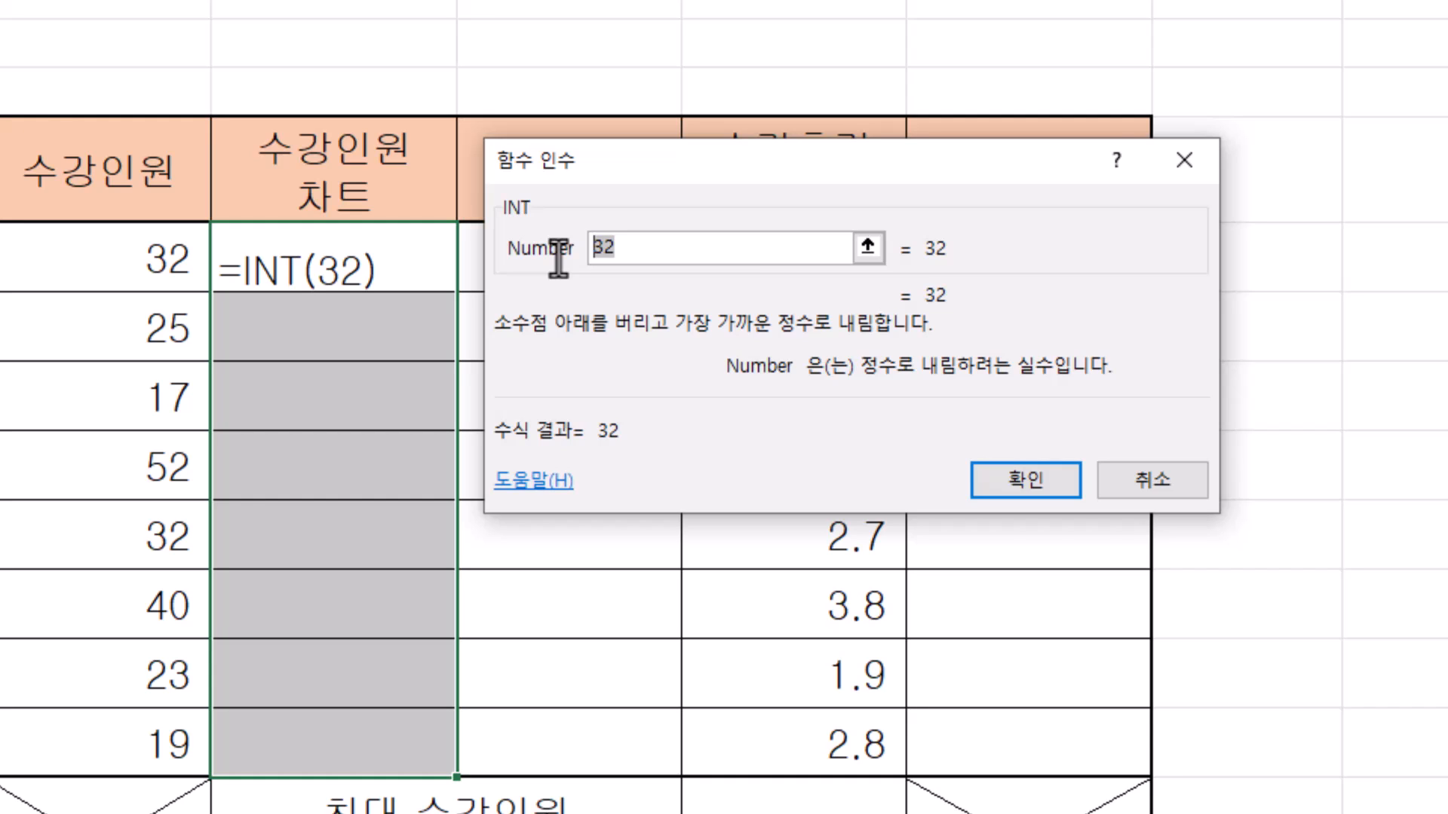
pyautogui.click(628, 249)
pyautogui.write('/10')
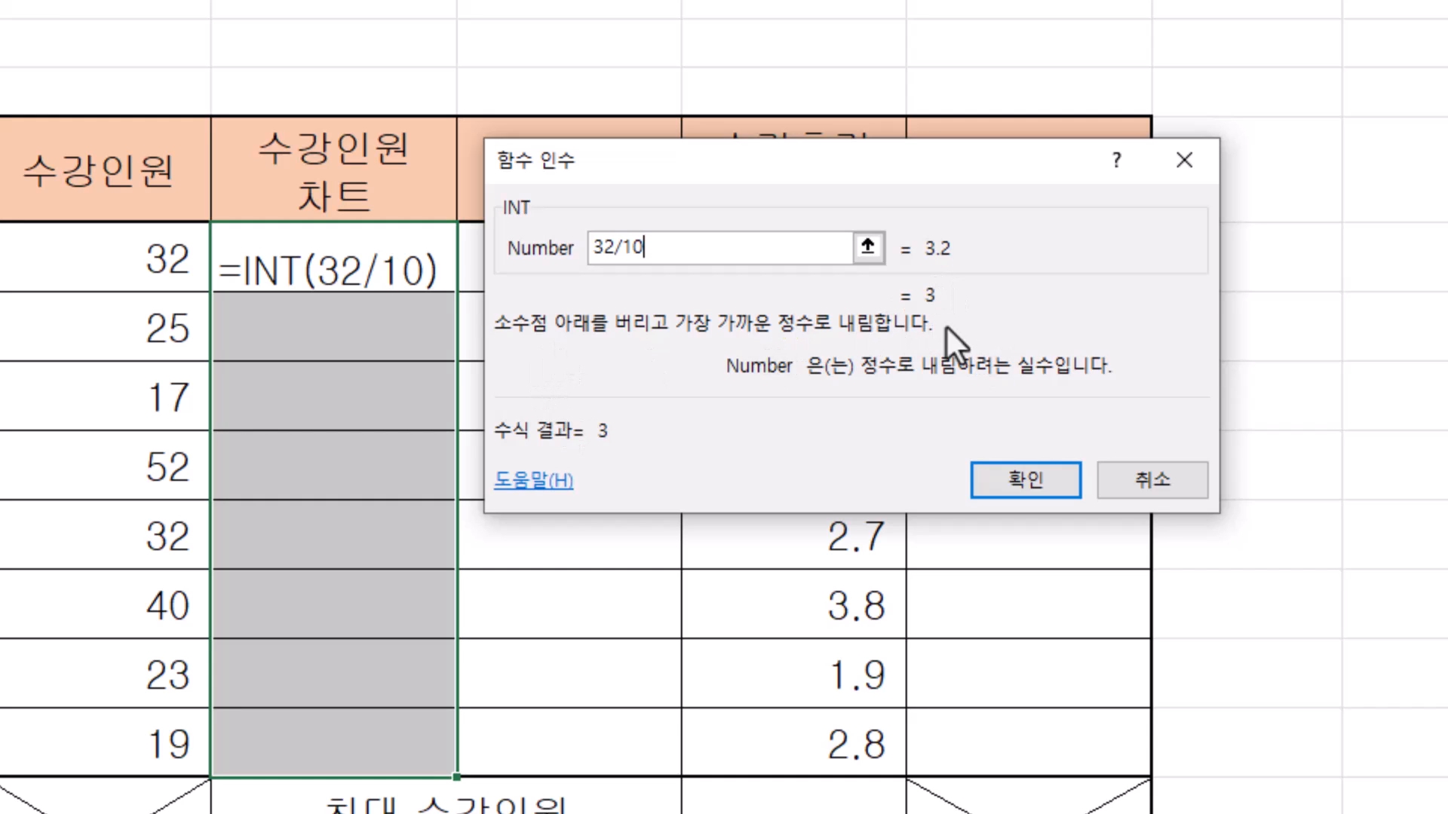
# - Test how INT rounds the sample numbers 3.2, 3.5 and 3.7
pyautogui.moveTo(682, 249); pyautogui.dragTo(379, 249)
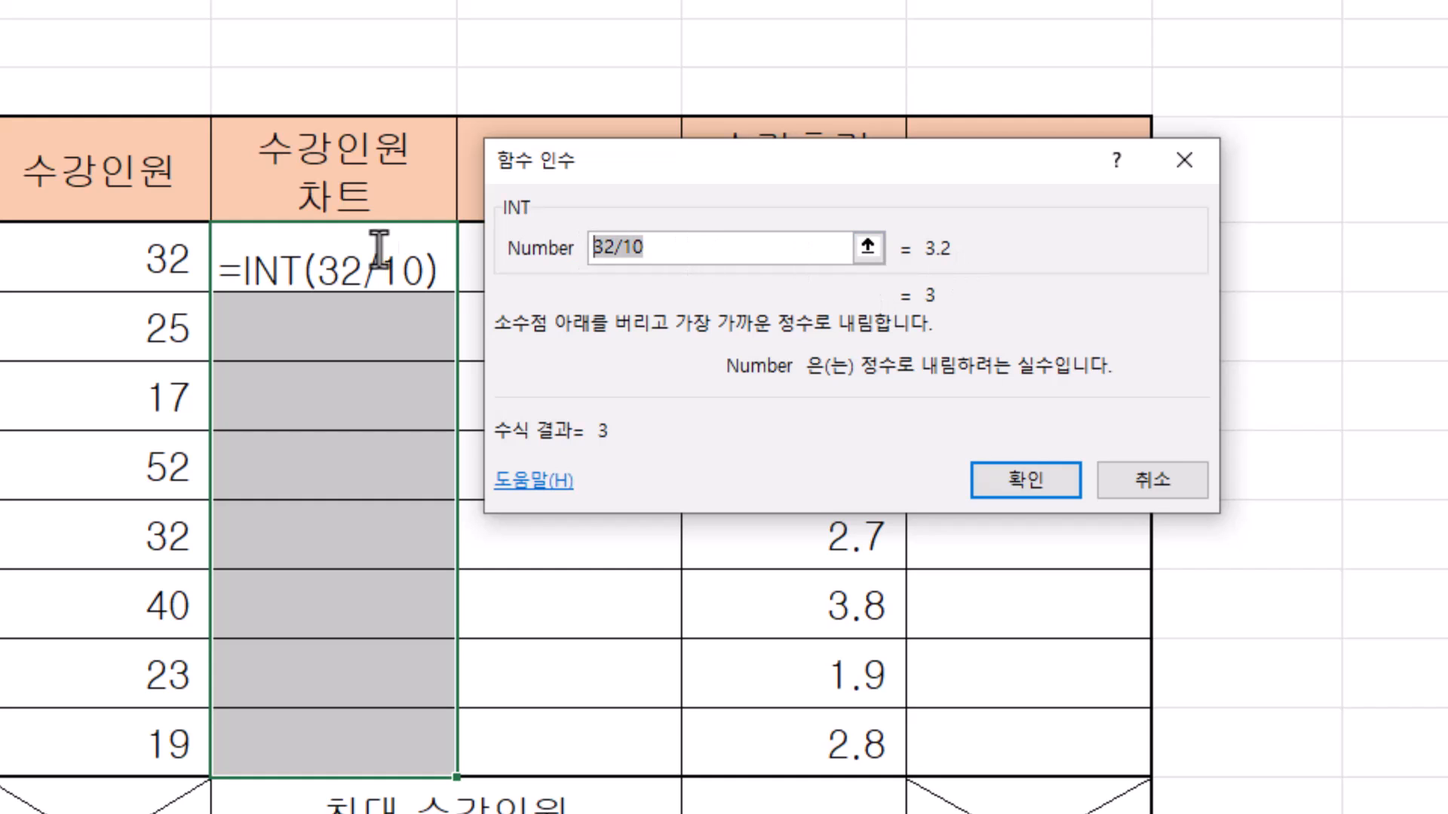
pyautogui.write('3.2')
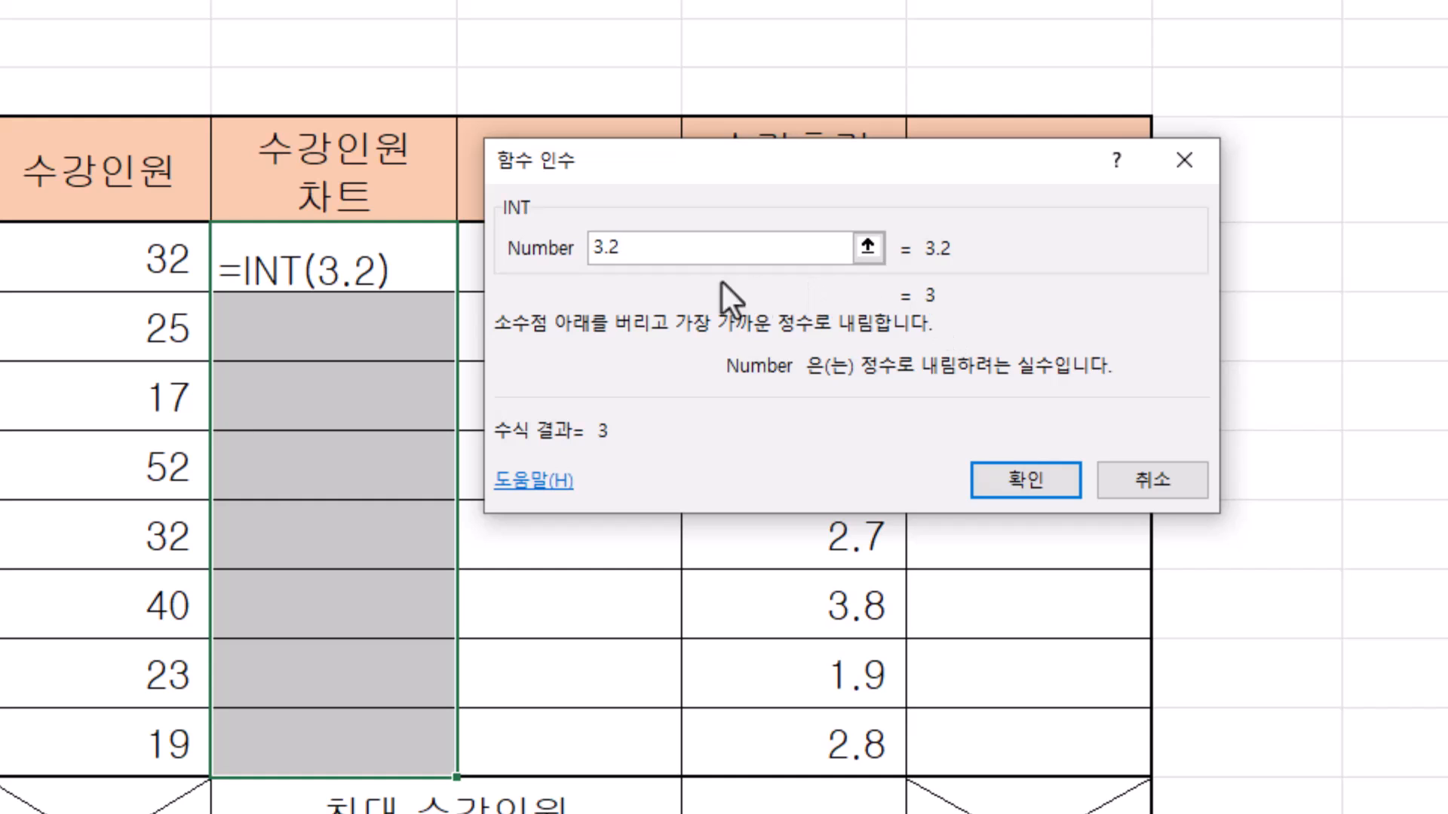
pyautogui.press('BackSpace')
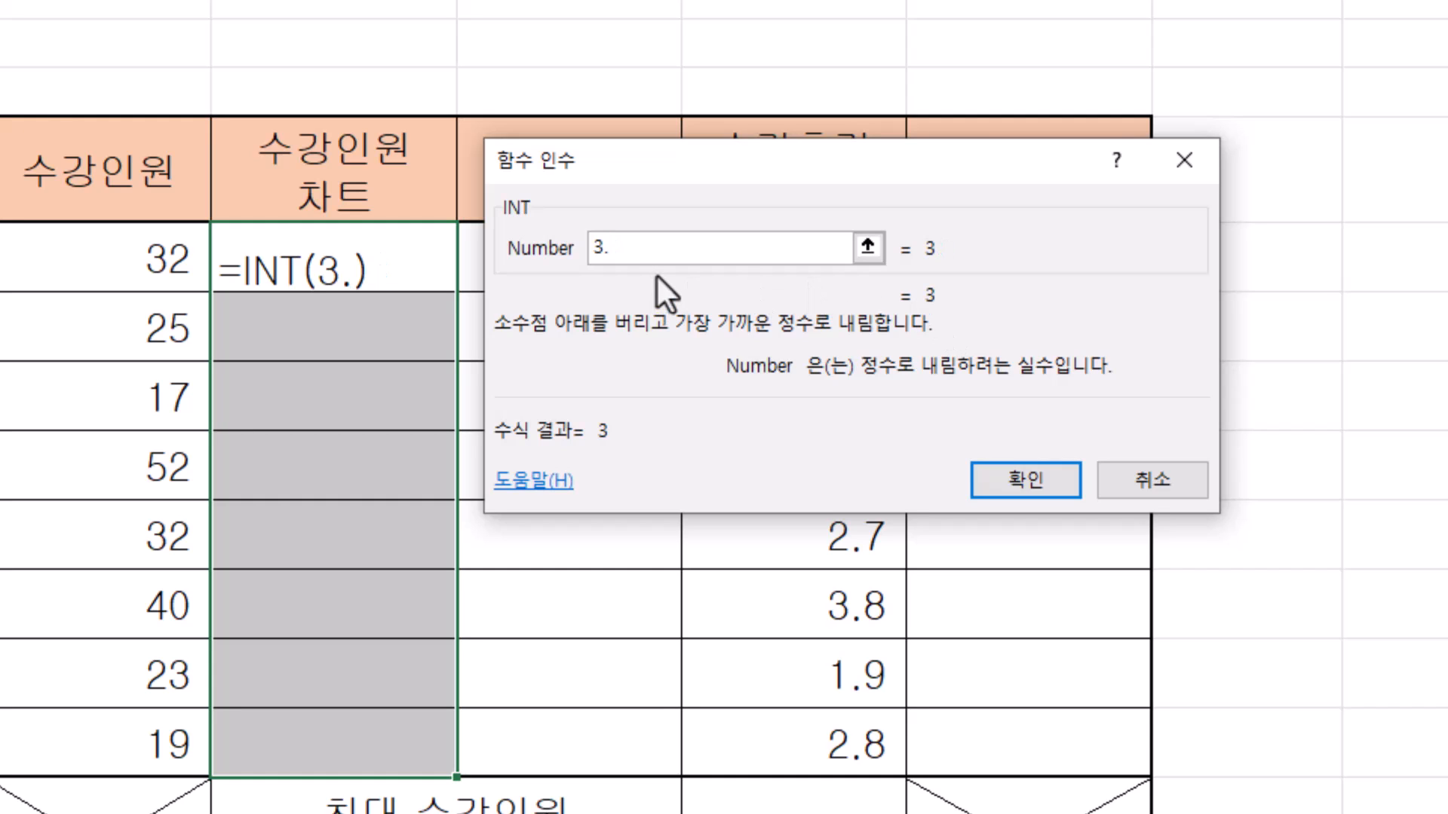
pyautogui.write('5')
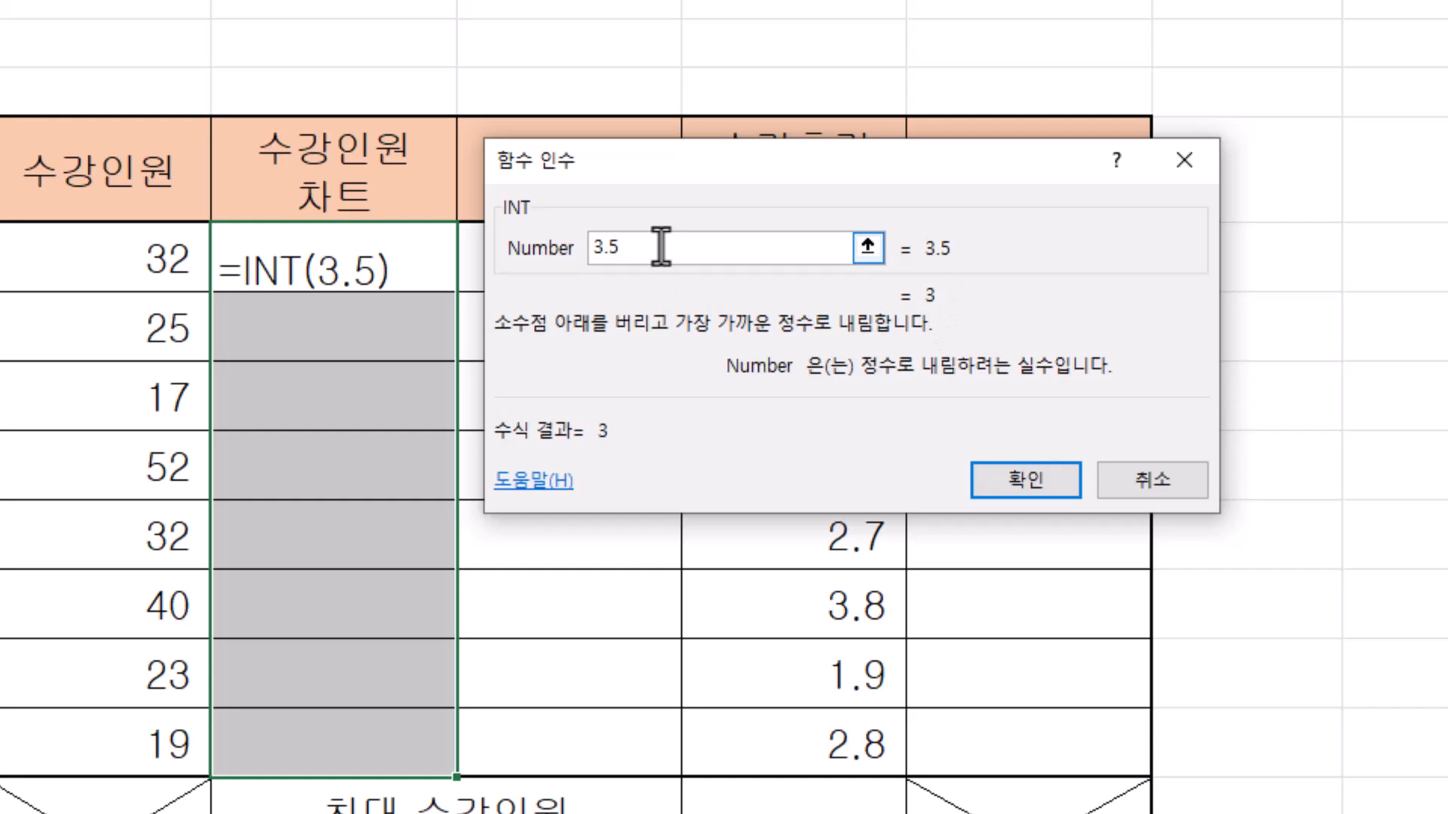
pyautogui.press('BackSpace')
pyautogui.write('7')
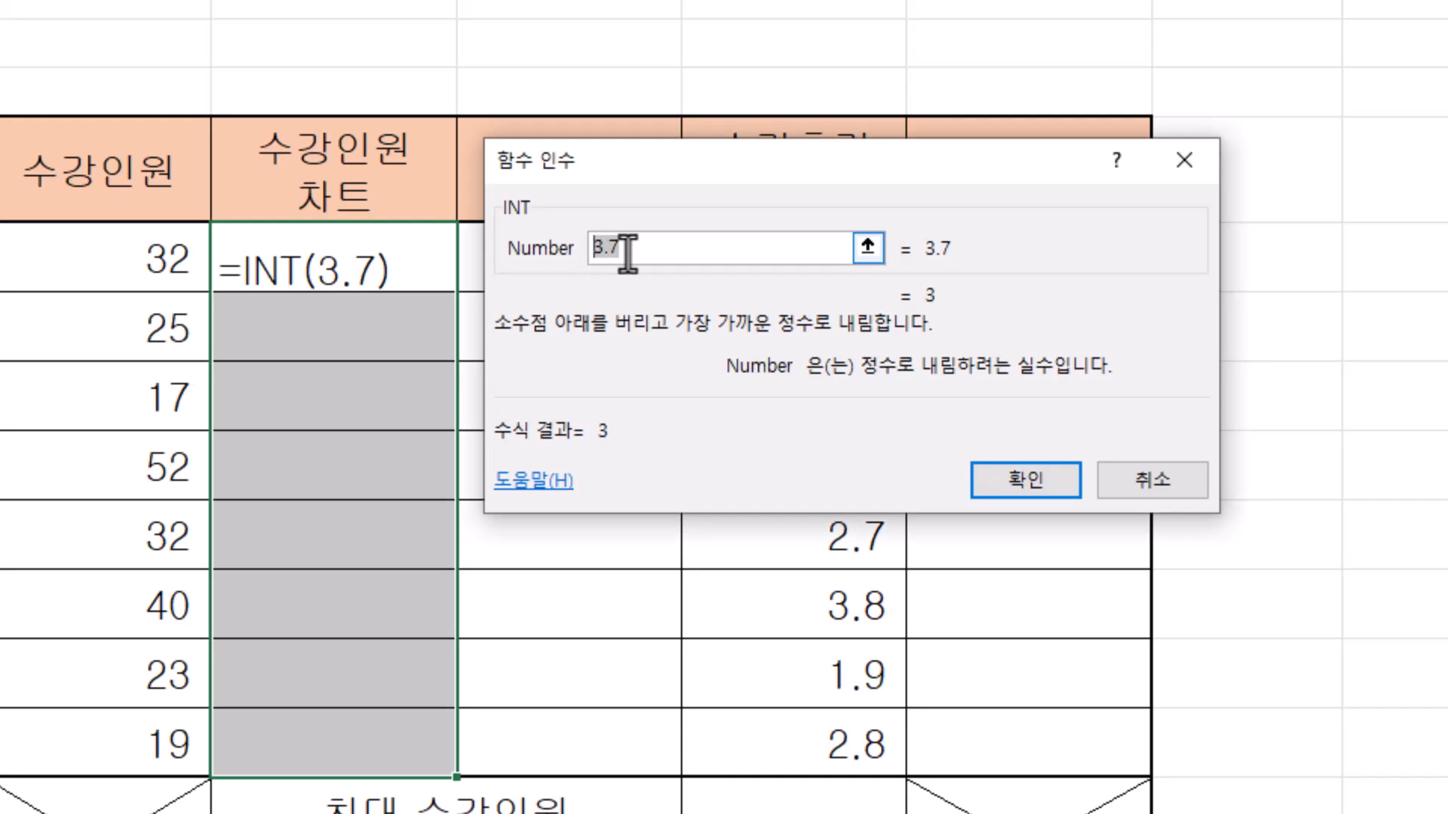
# - Try 32/10 as the INT Number argument again and clear it
pyautogui.moveTo(629, 254); pyautogui.dragTo(500, 234)
pyautogui.write('32/10')
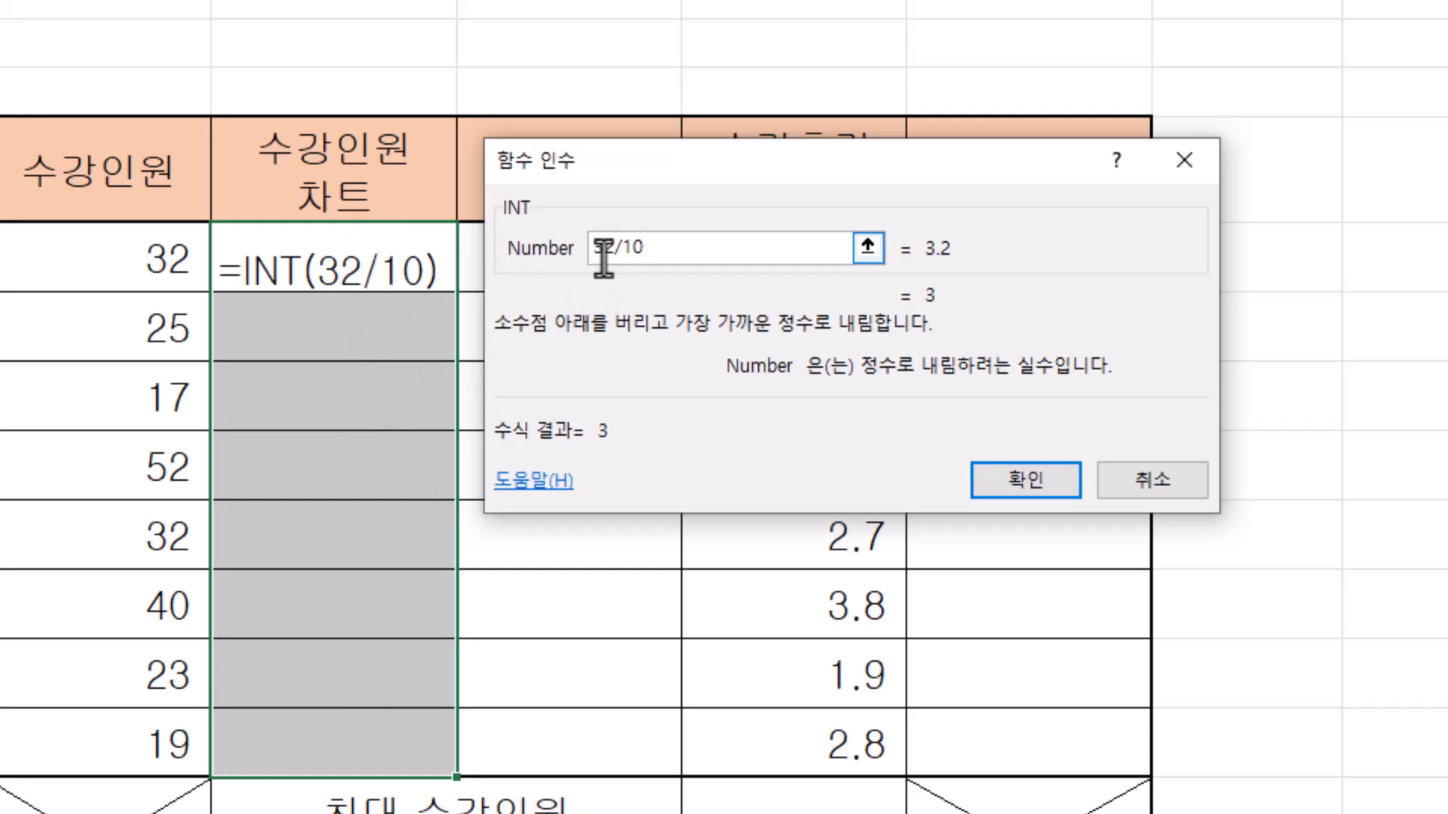
pyautogui.moveTo(604, 247); pyautogui.dragTo(659, 242)
pyautogui.press('BackSpace')
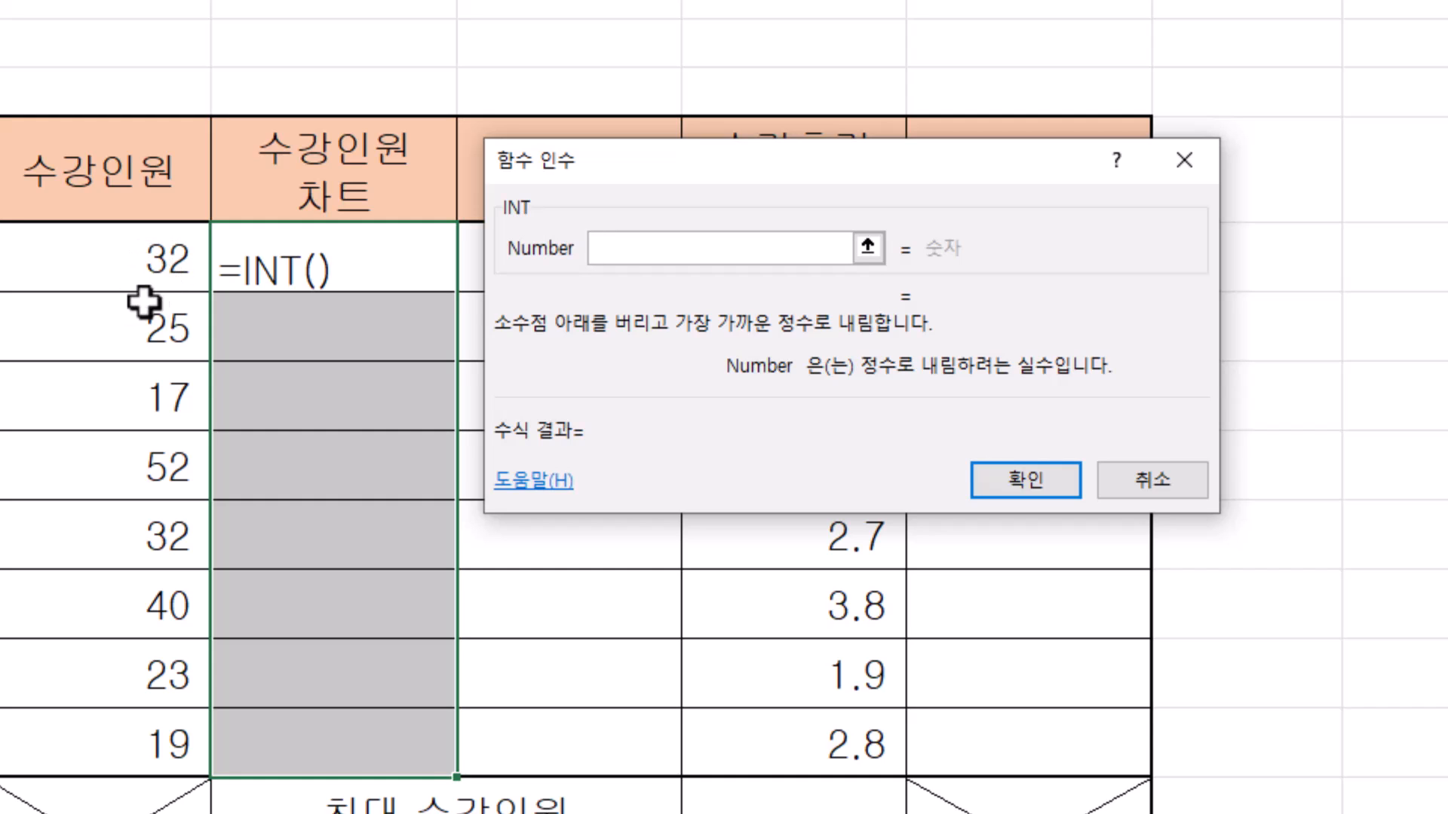
# - Set the INT Number argument to E5/10 and fill the formula into F5:F12
pyautogui.click(142, 270)
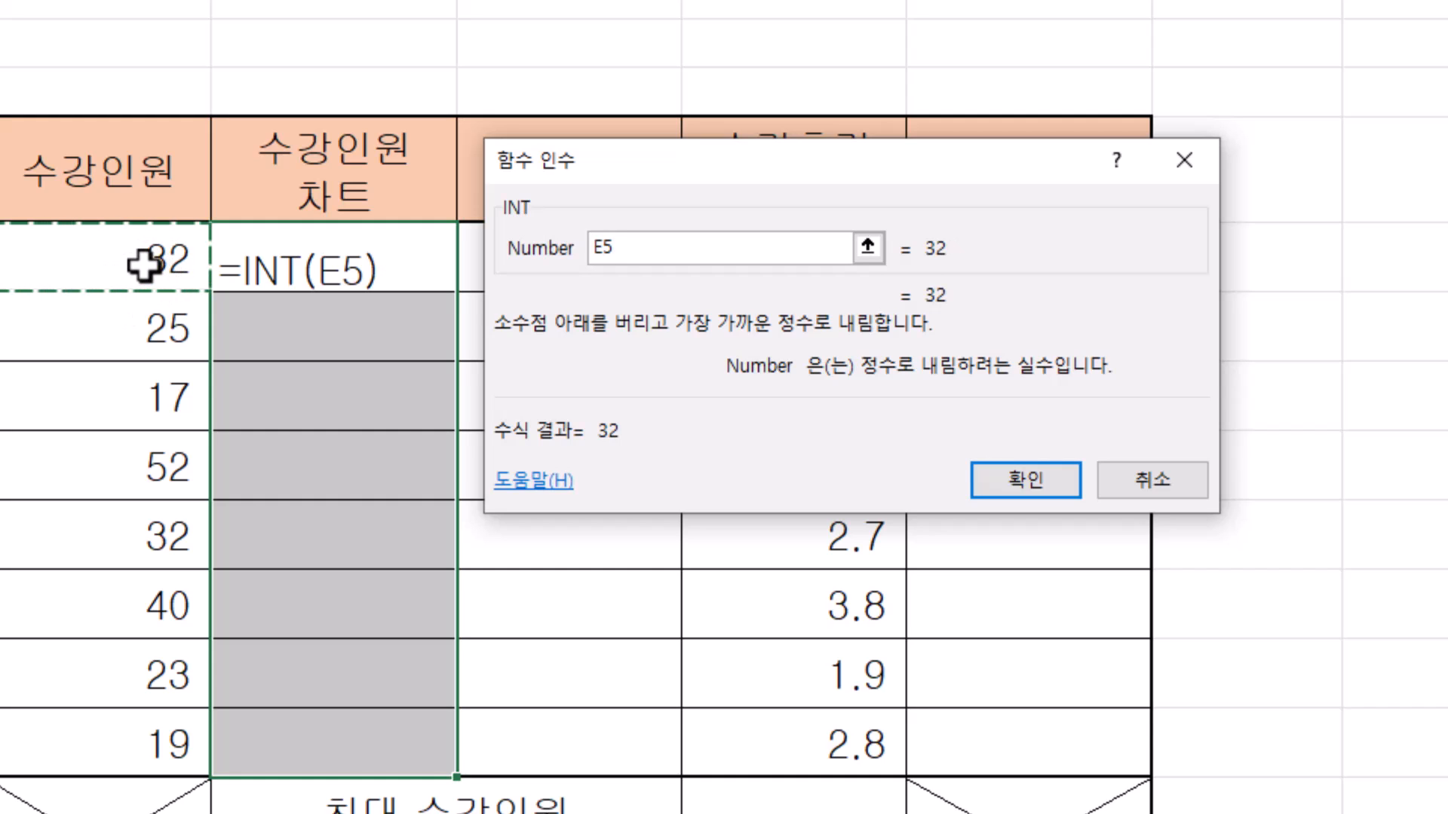
pyautogui.write('/10')
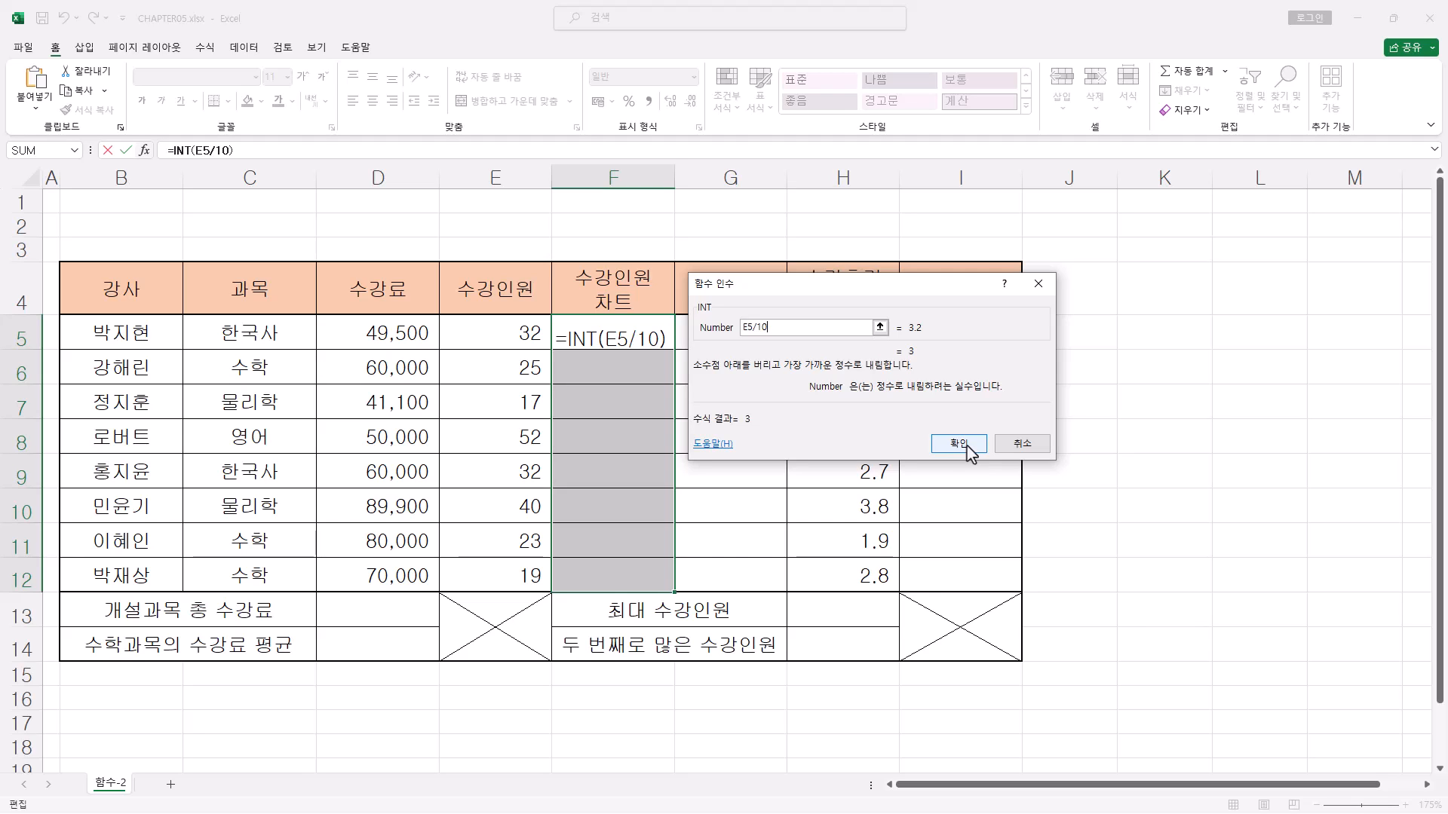
pyautogui.click(969, 452)
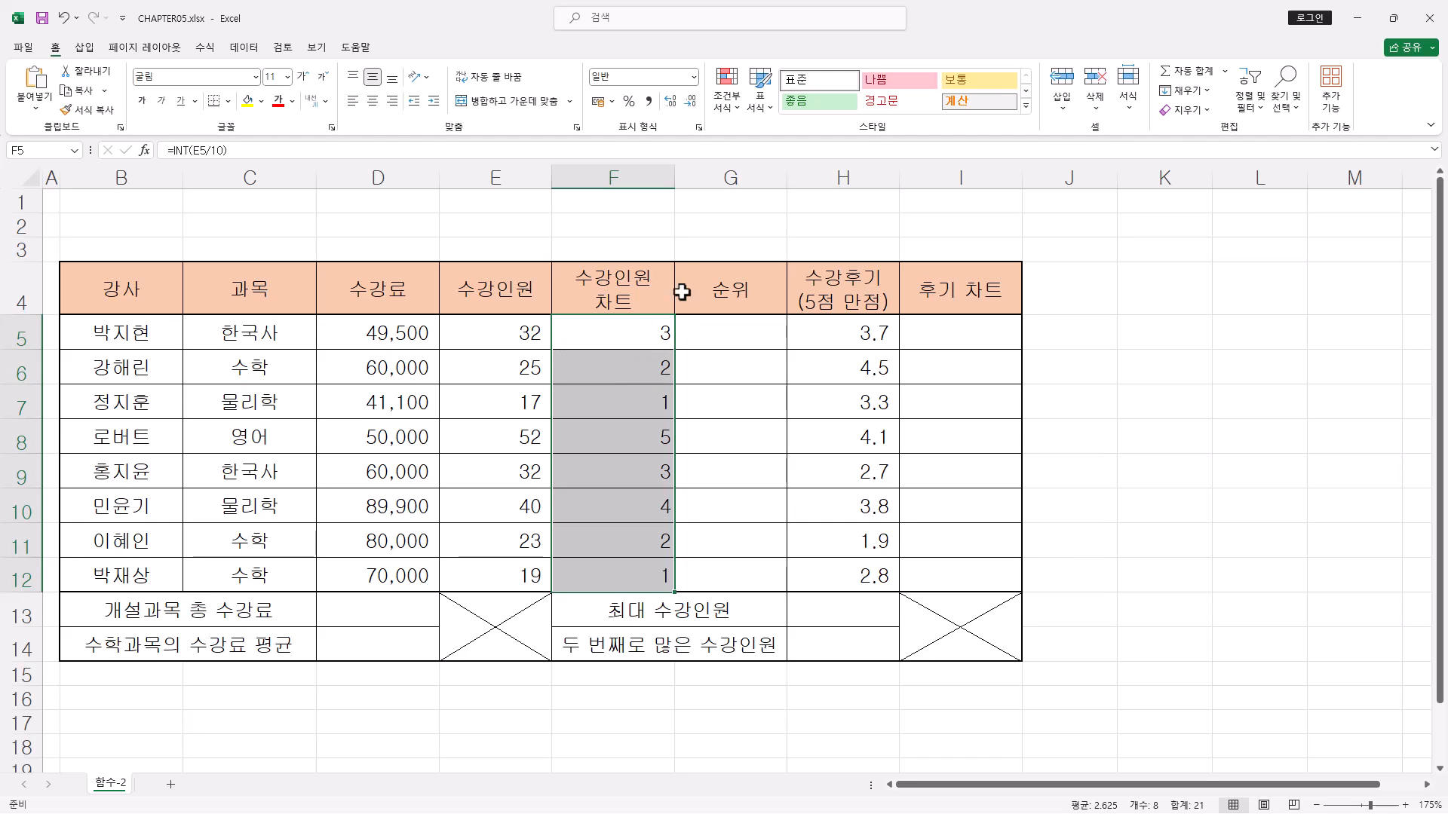
# - Cut INT(E5/10) out of the F5 formula, keeping only the equals sign
pyautogui.click(174, 153)
pyautogui.moveTo(174, 153); pyautogui.dragTo(234, 151)
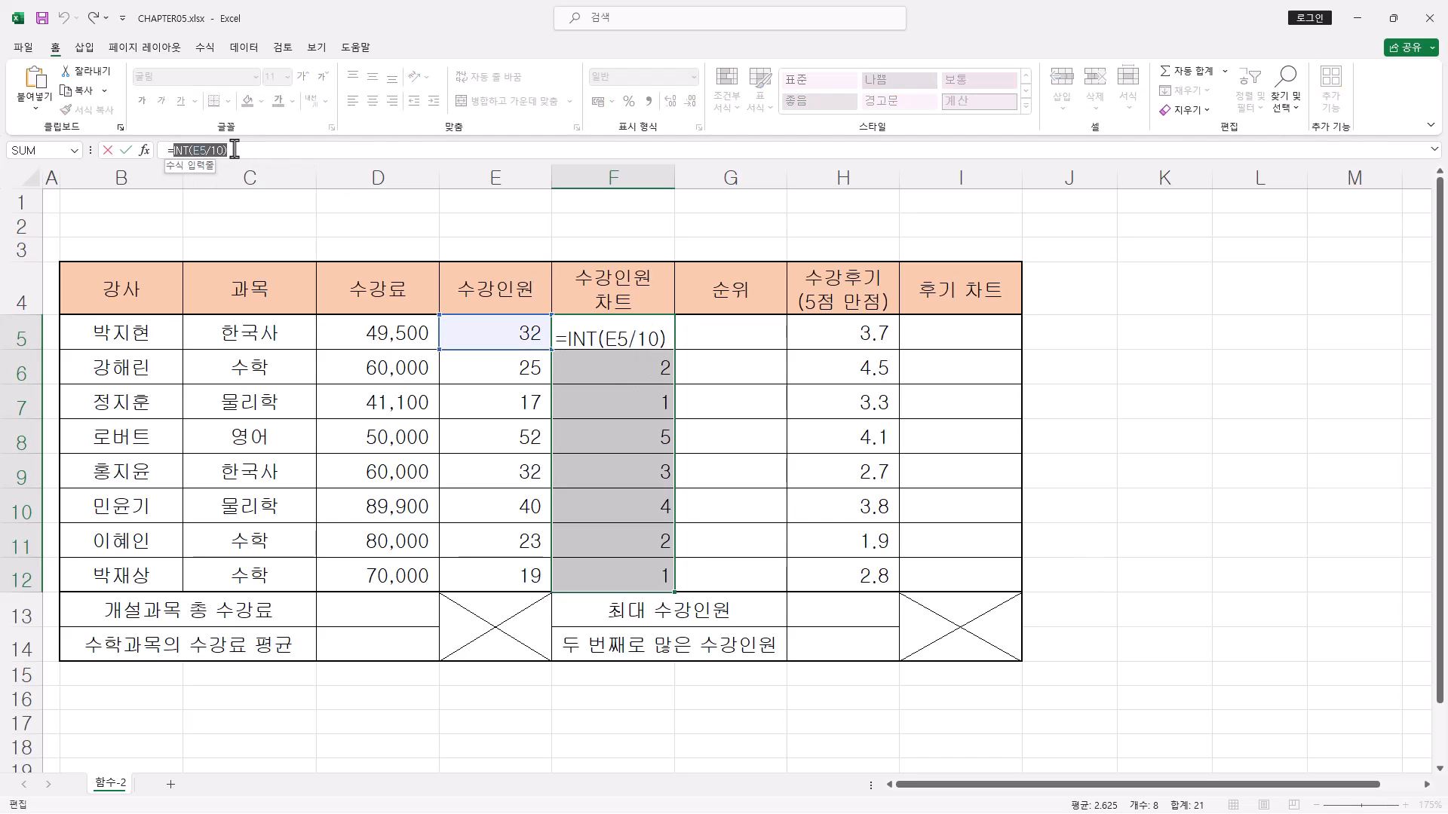
pyautogui.rightClick(220, 151)
pyautogui.click(260, 160)
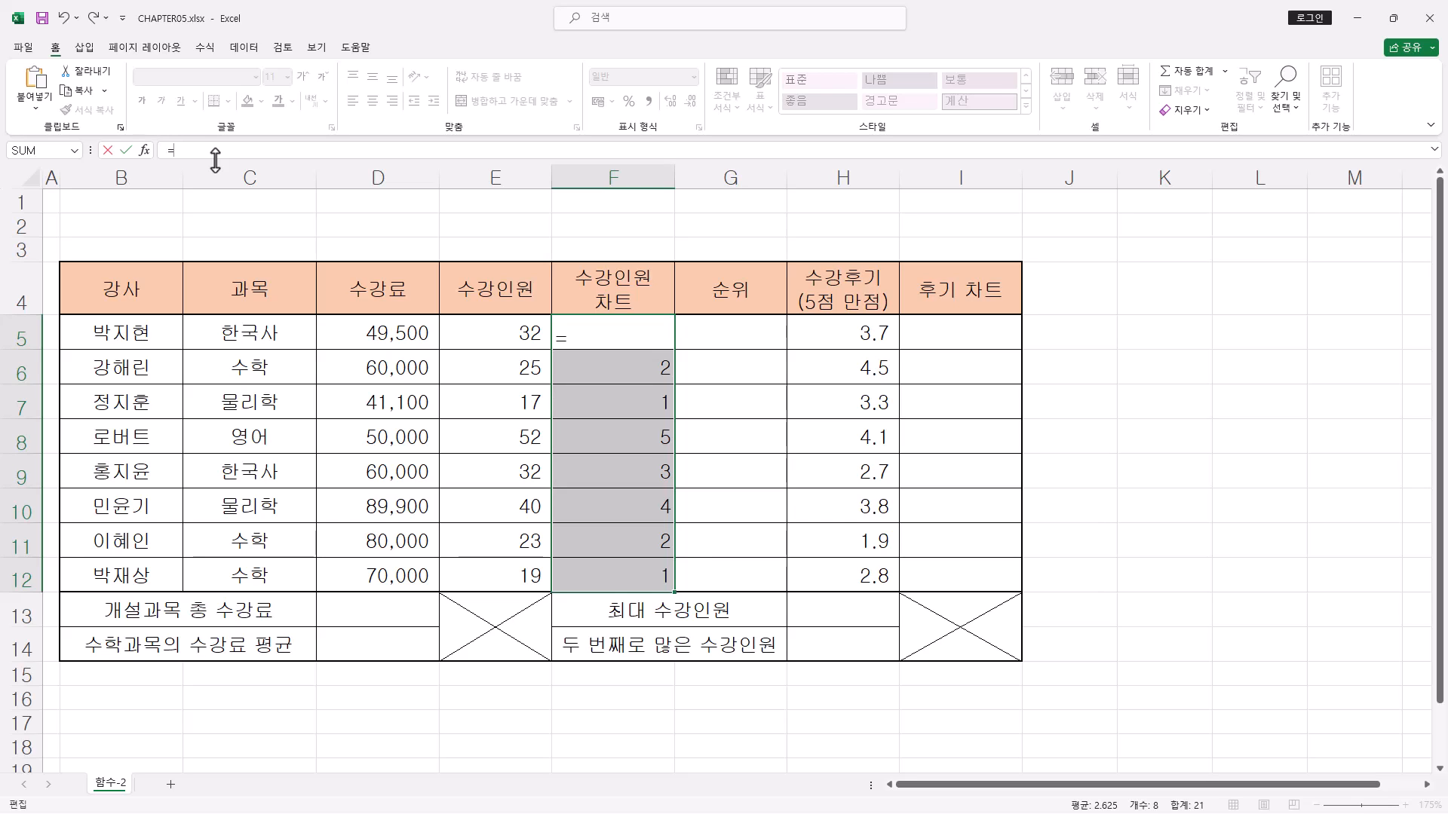
# - Insert the CHOOSE function into the F5 formula and open its arguments with value fields extended through Value4
pyautogui.write('choo')
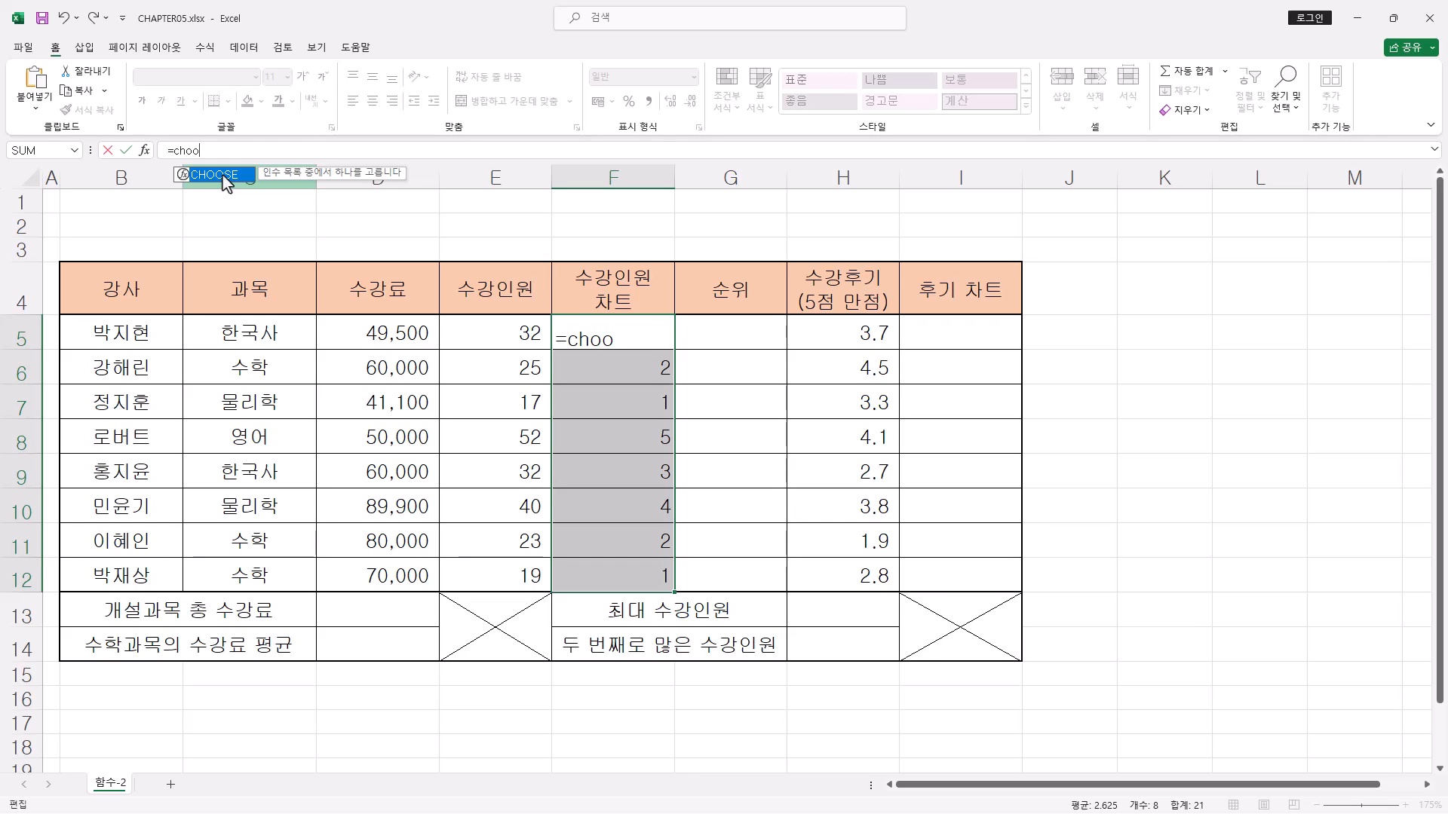
pyautogui.doubleClick(224, 179)
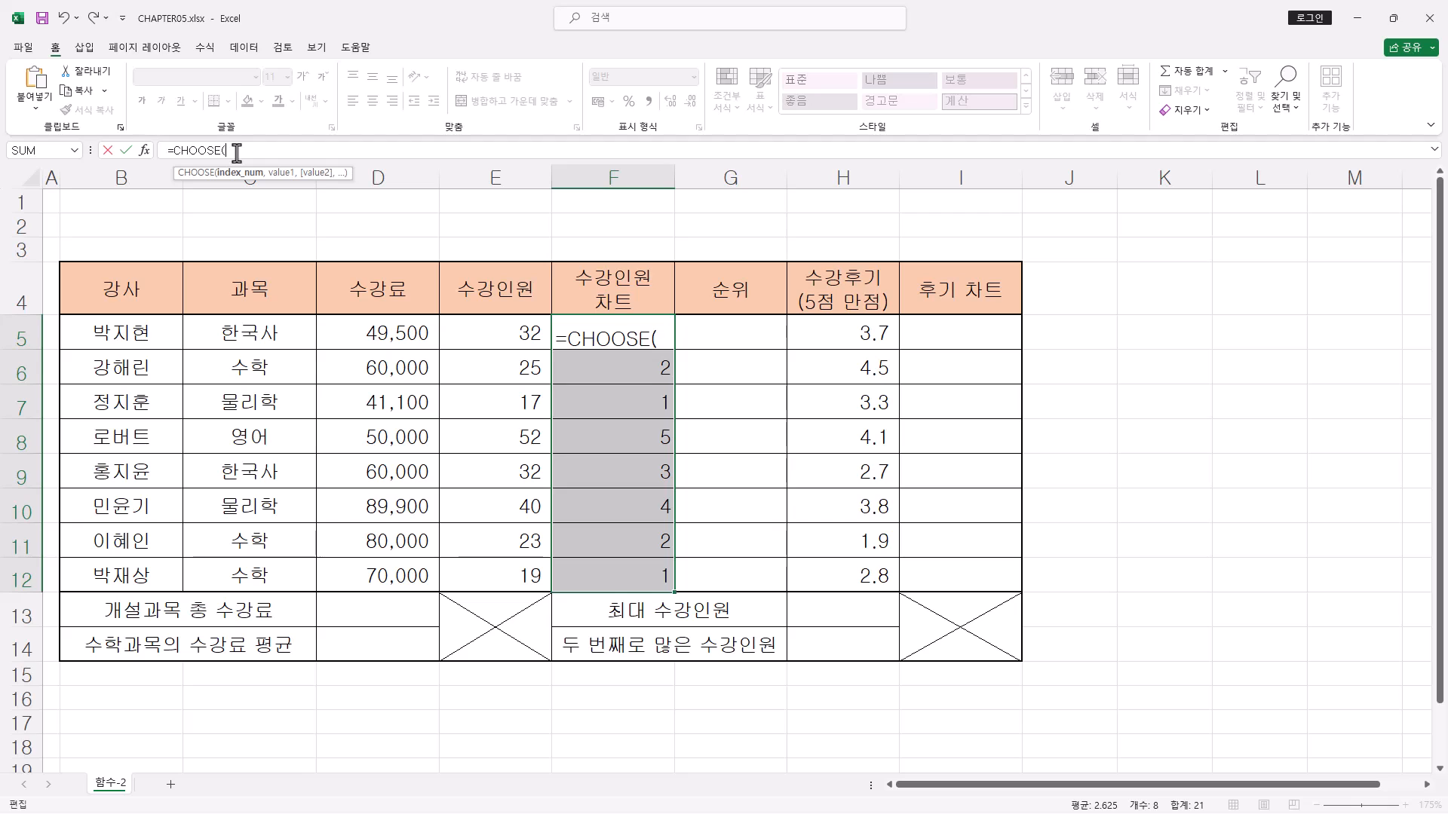
pyautogui.click(144, 151)
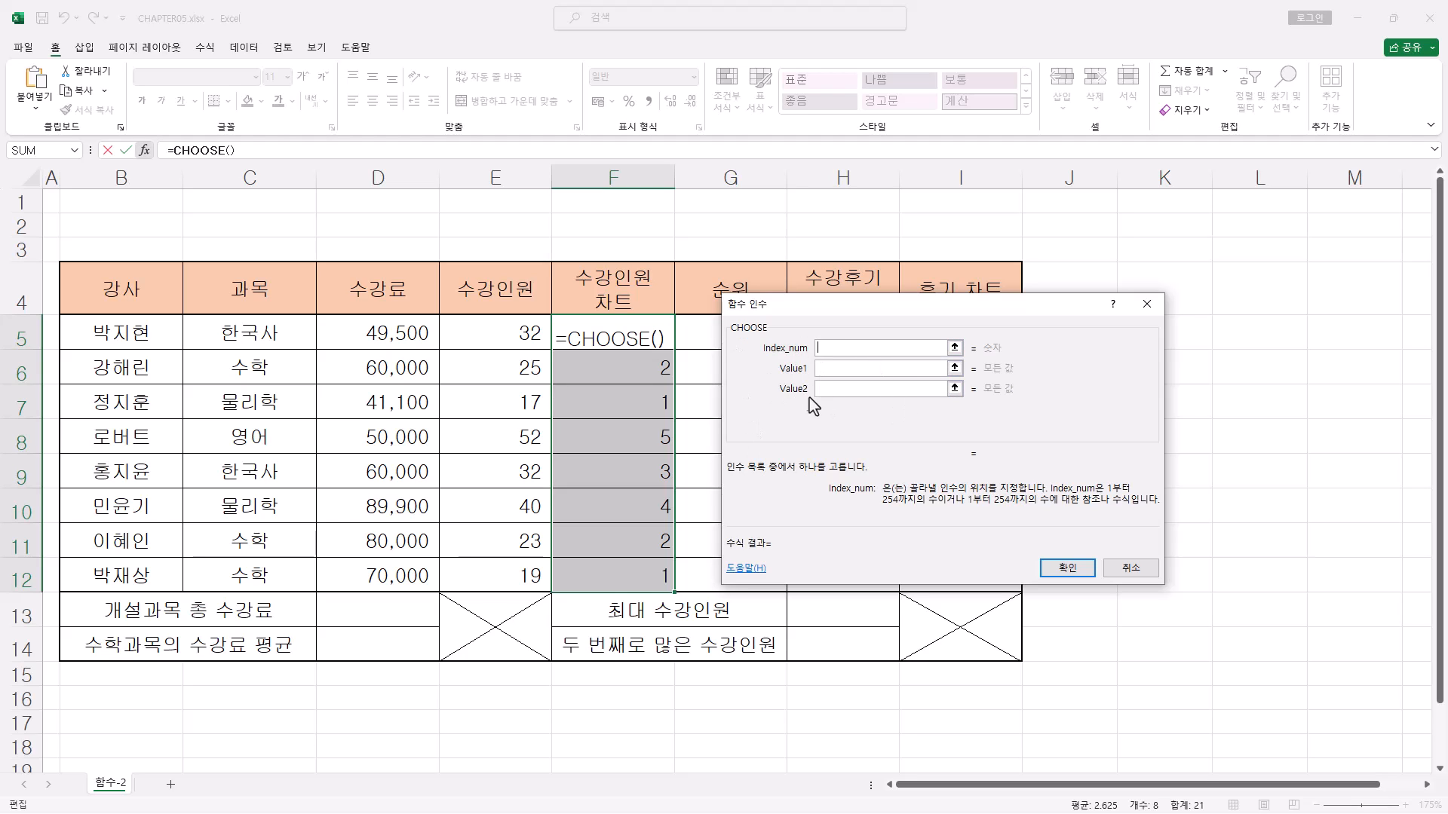
pyautogui.click(842, 389)
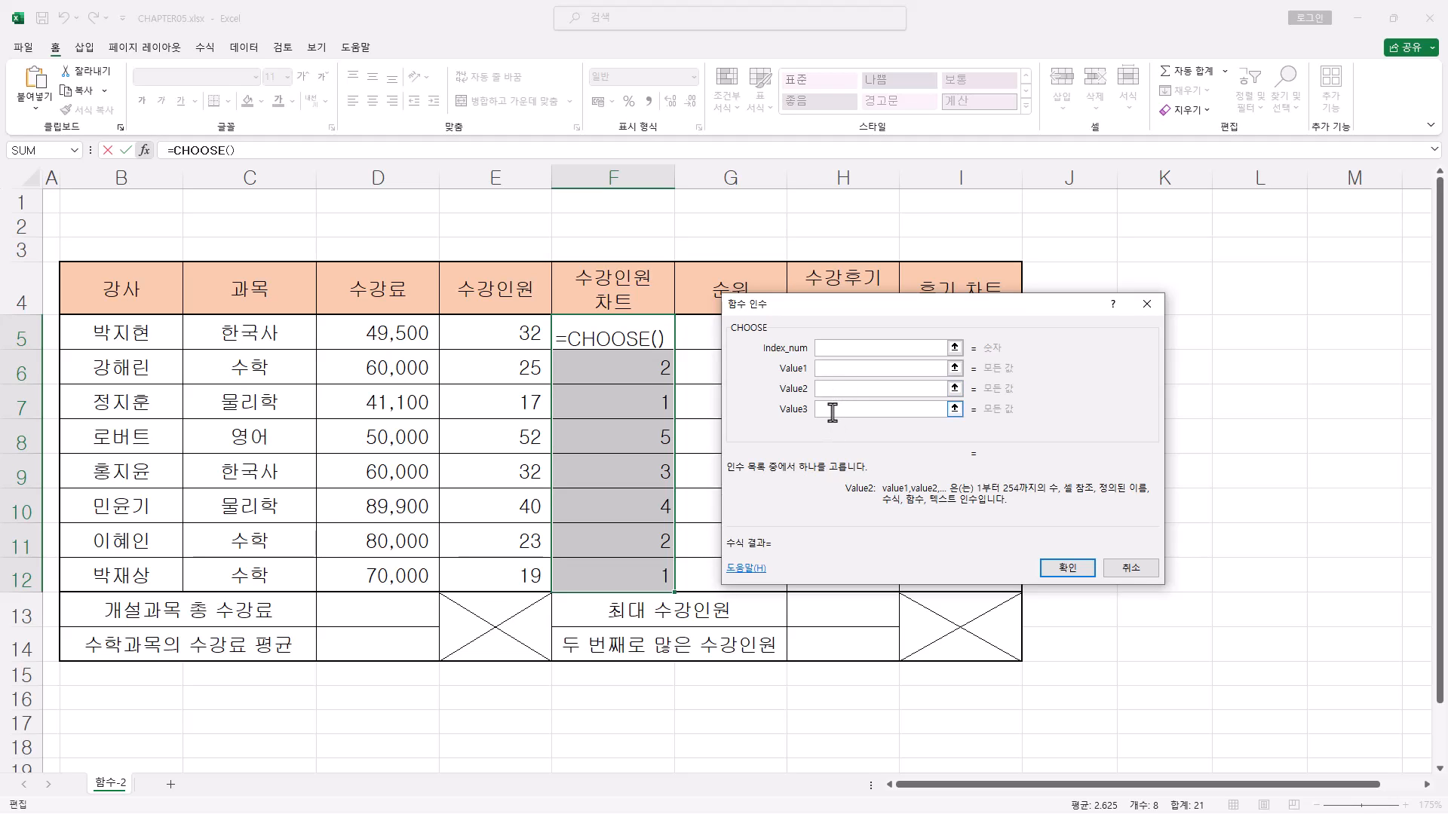
pyautogui.click(832, 413)
pyautogui.click(831, 430)
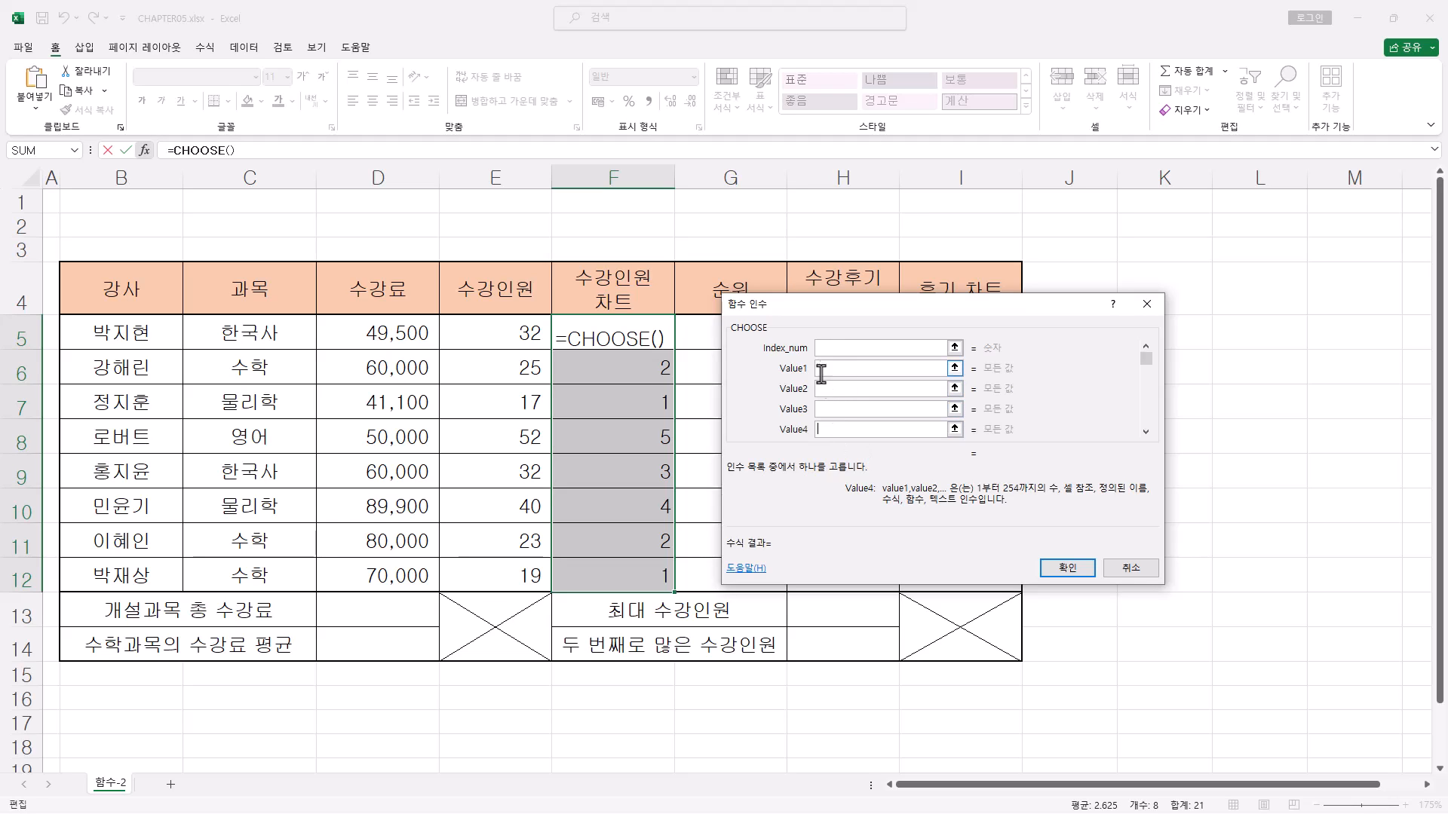
# - Paste the cut INT(E5/10) expression as the Index_num argument of CHOOSE
pyautogui.click(829, 348)
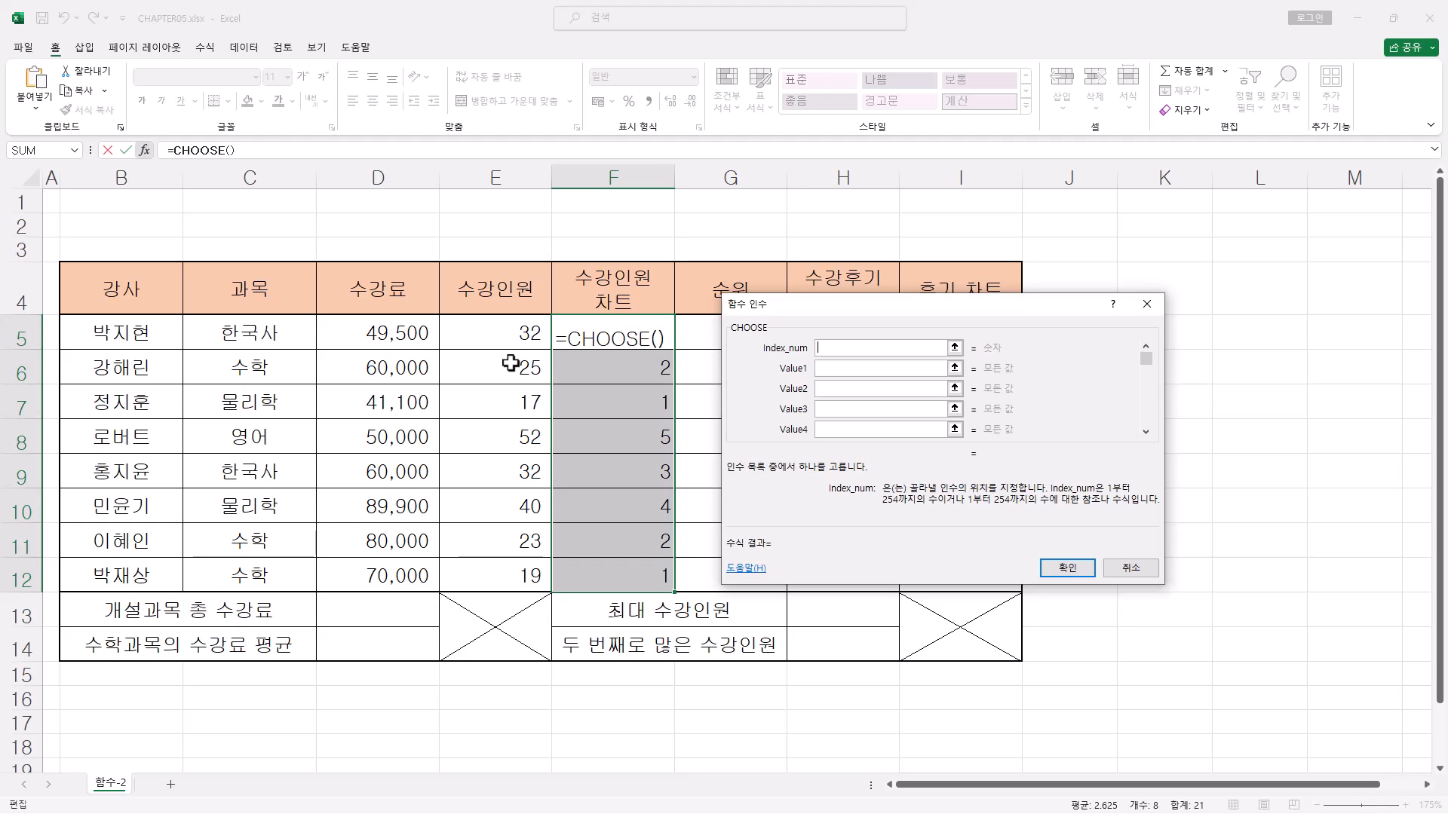
pyautogui.rightClick(871, 349)
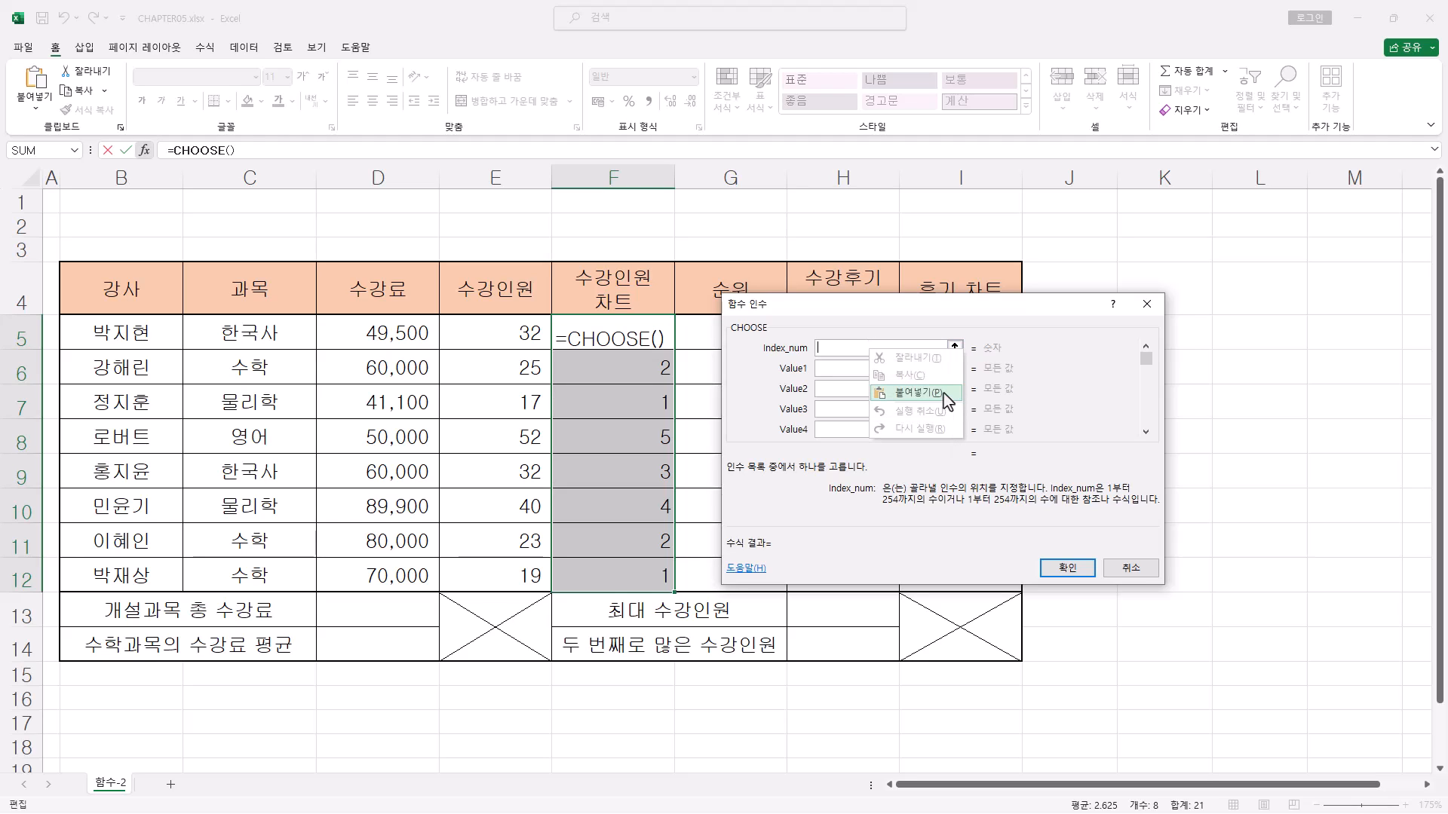
pyautogui.click(946, 393)
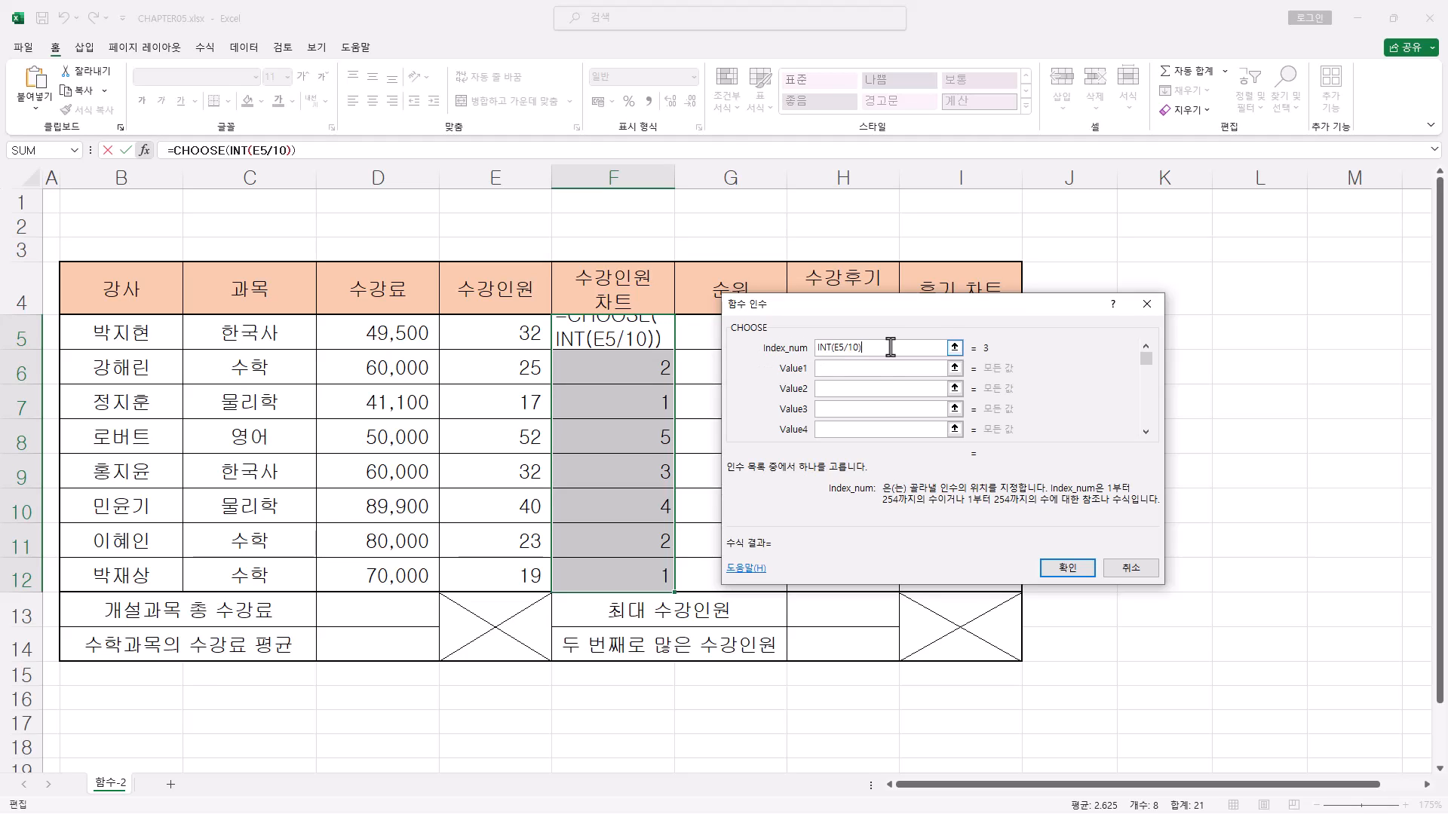
# - Set the CHOOSE Value1 argument to a single filled star symbol, ★
pyautogui.click(828, 367)
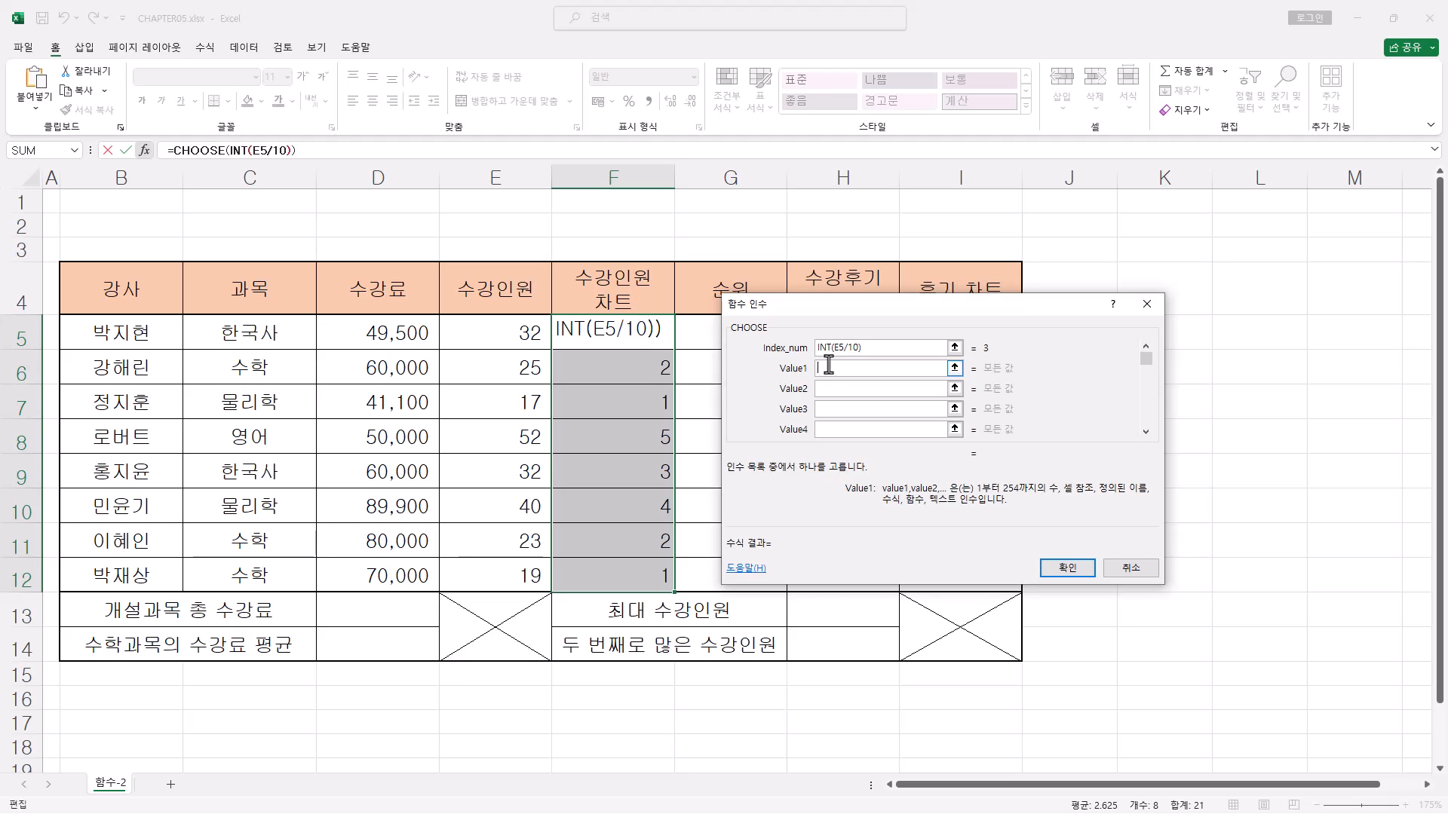
pyautogui.write('ㅁ')
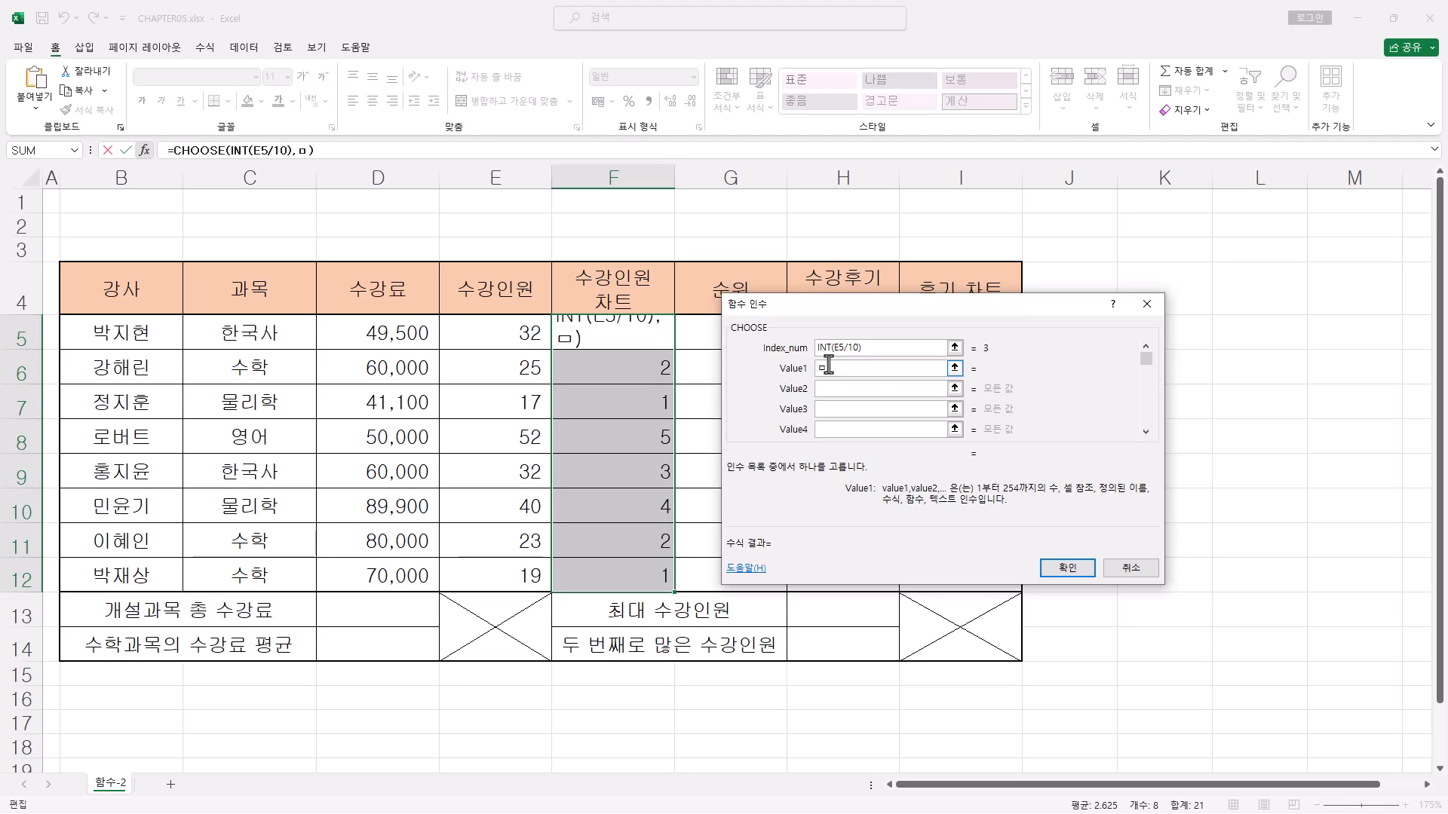
pyautogui.press('Hangul_Hanja')
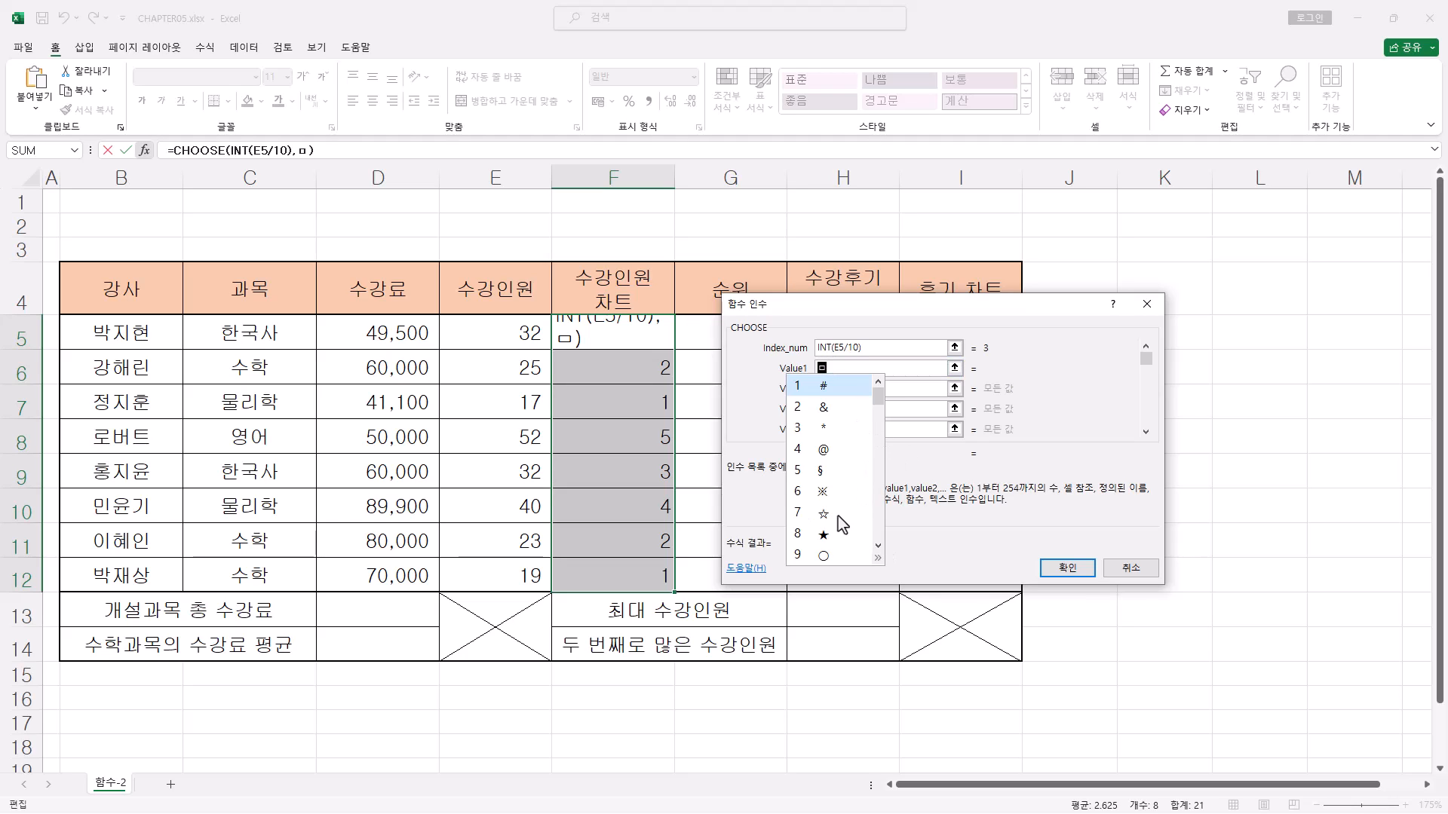
pyautogui.click(878, 558)
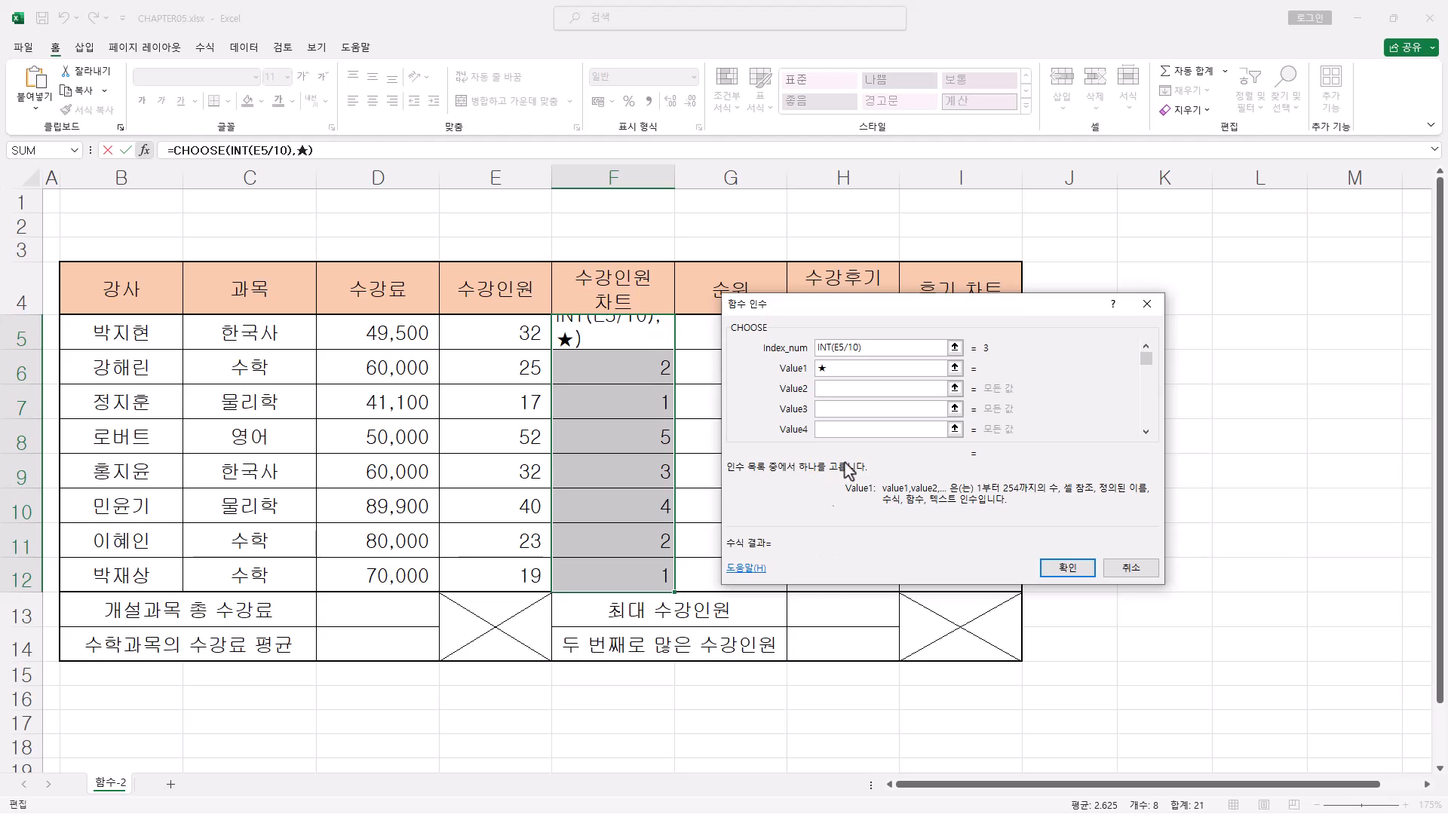
pyautogui.click(831, 390)
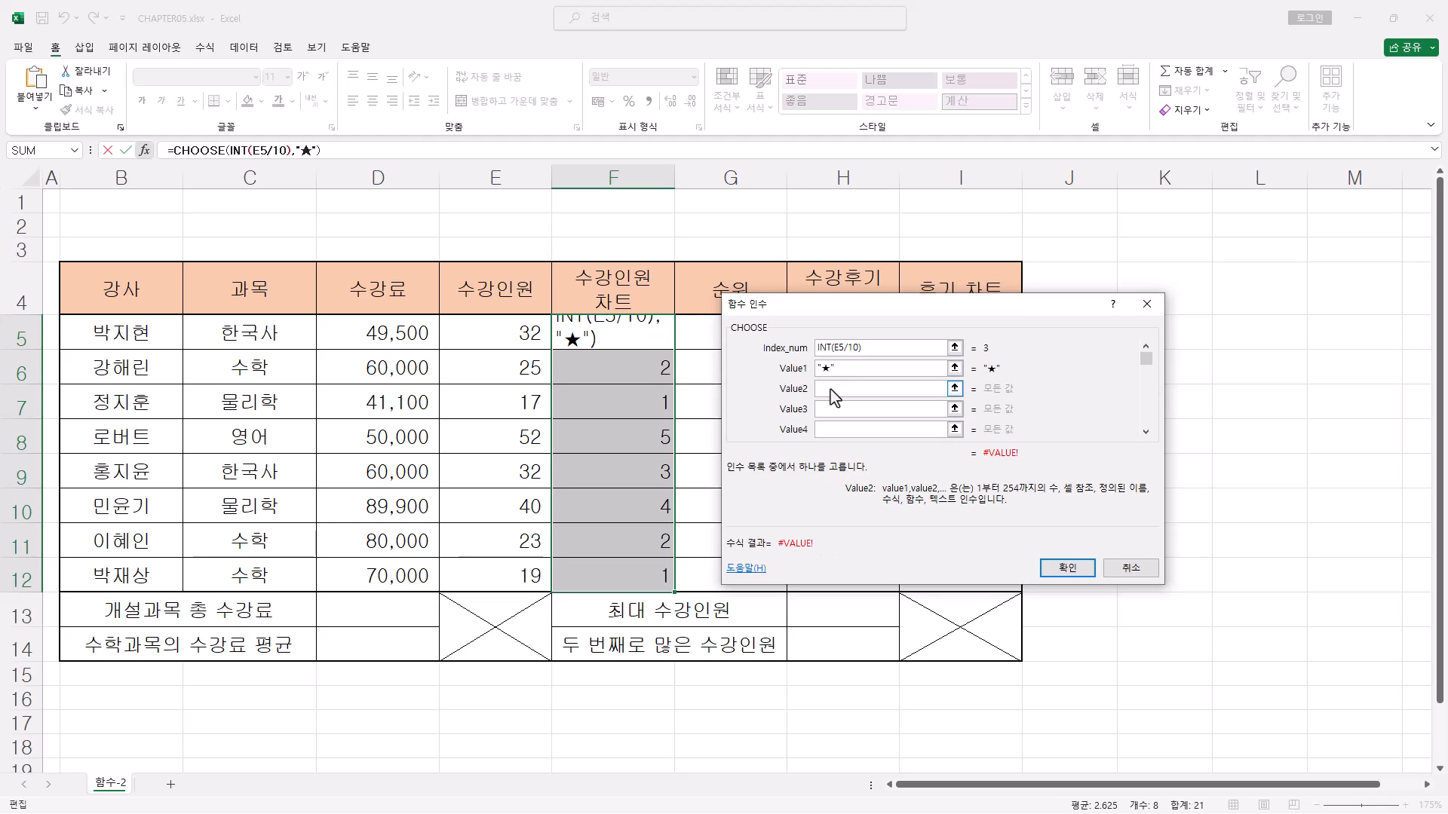
pyautogui.write('ㅁ')
pyautogui.press('Hangul_Hanja')
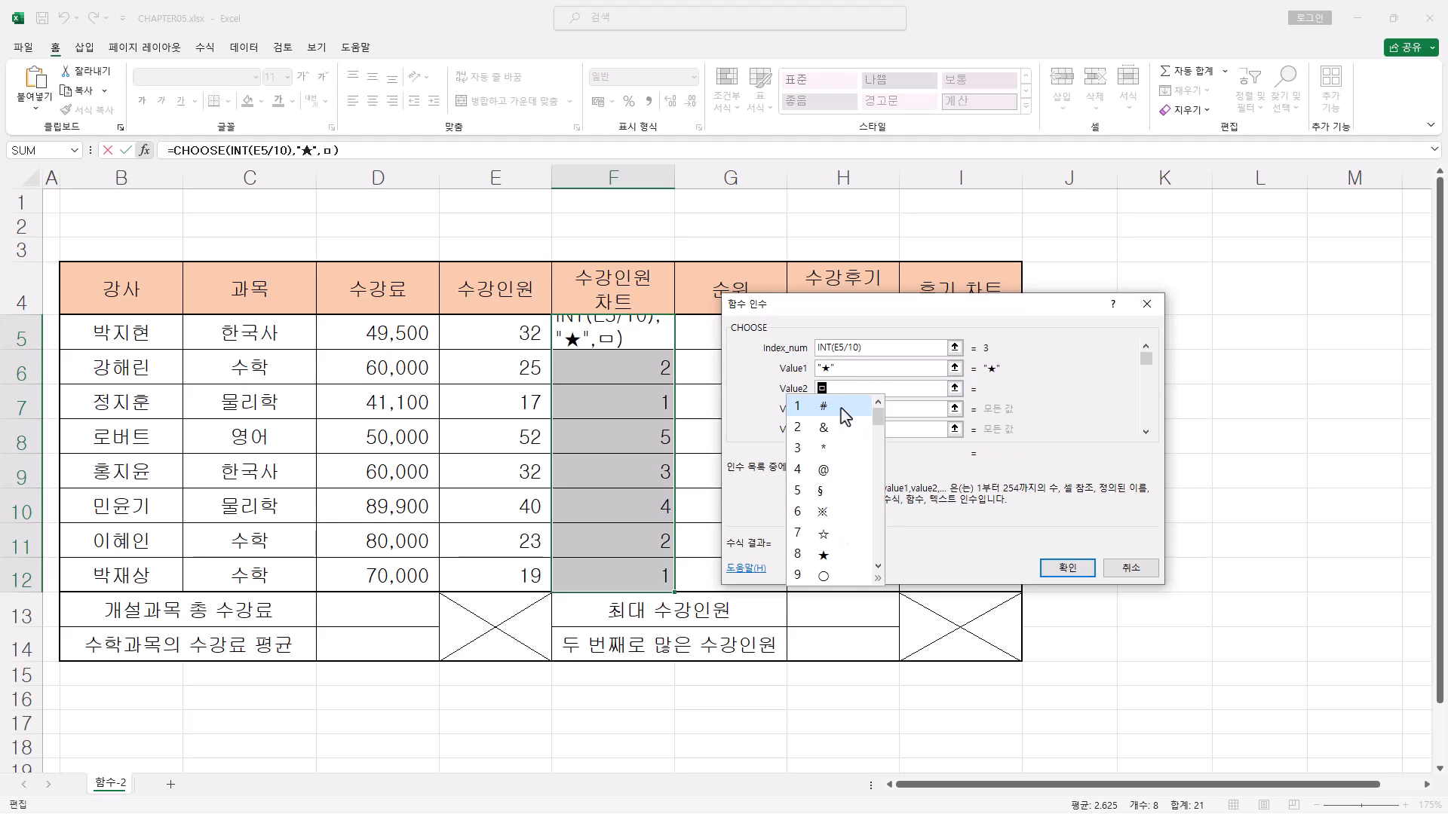
pyautogui.click(837, 393)
pyautogui.press('BackSpace')
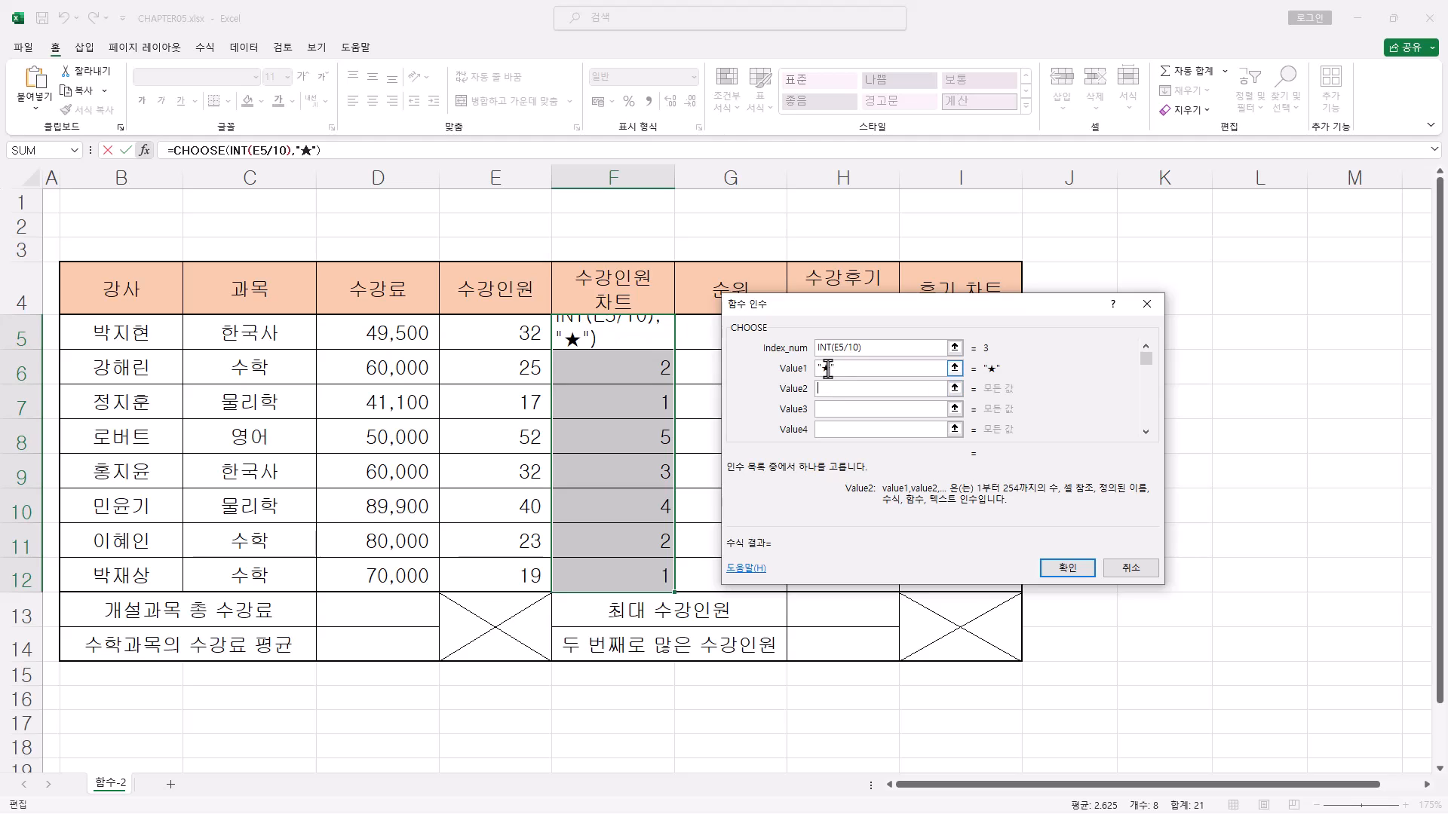
# - Copy the star from Value1 and paste it twice into Value2 to make ★★
pyautogui.rightClick(824, 369)
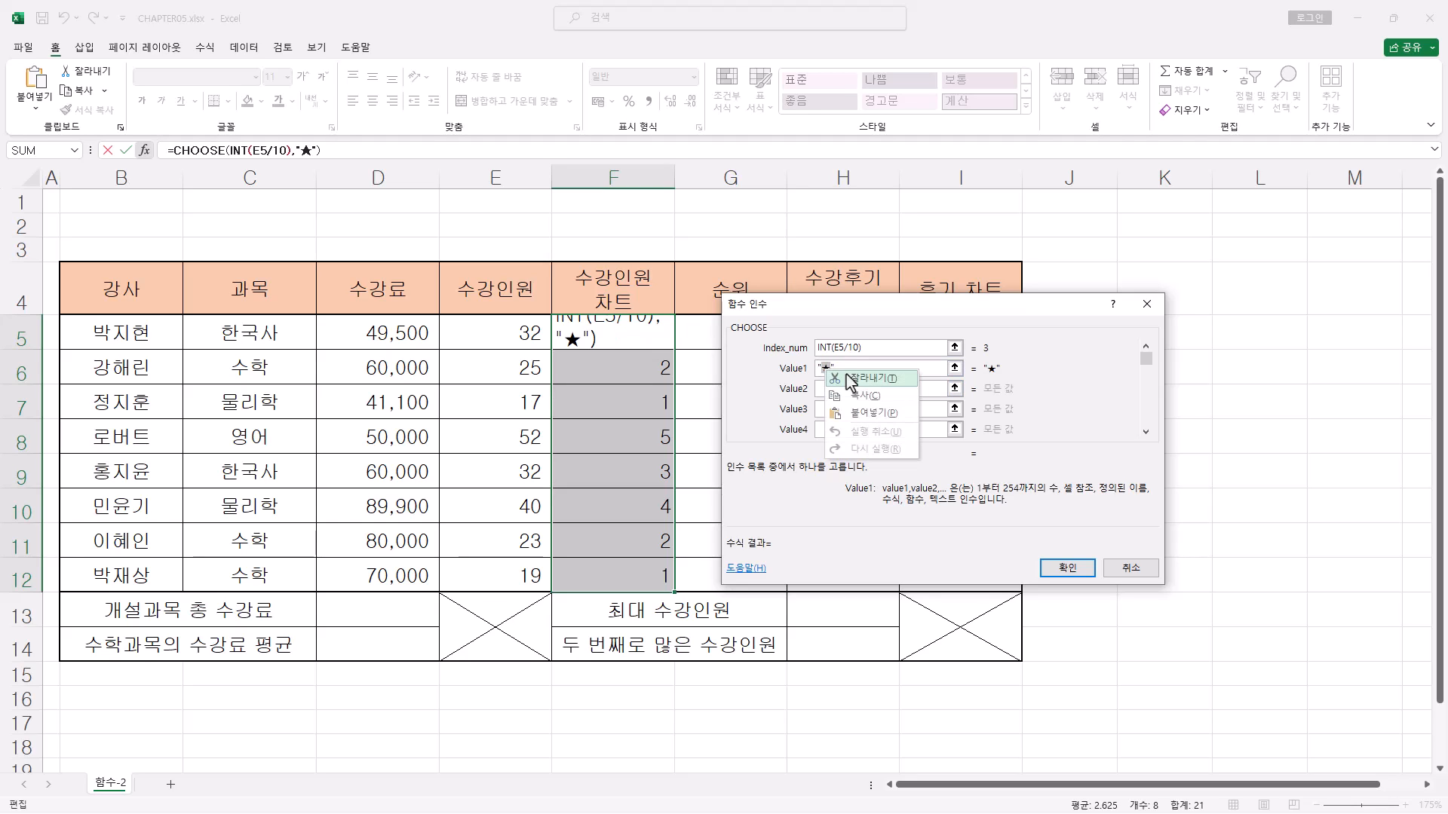
pyautogui.click(863, 396)
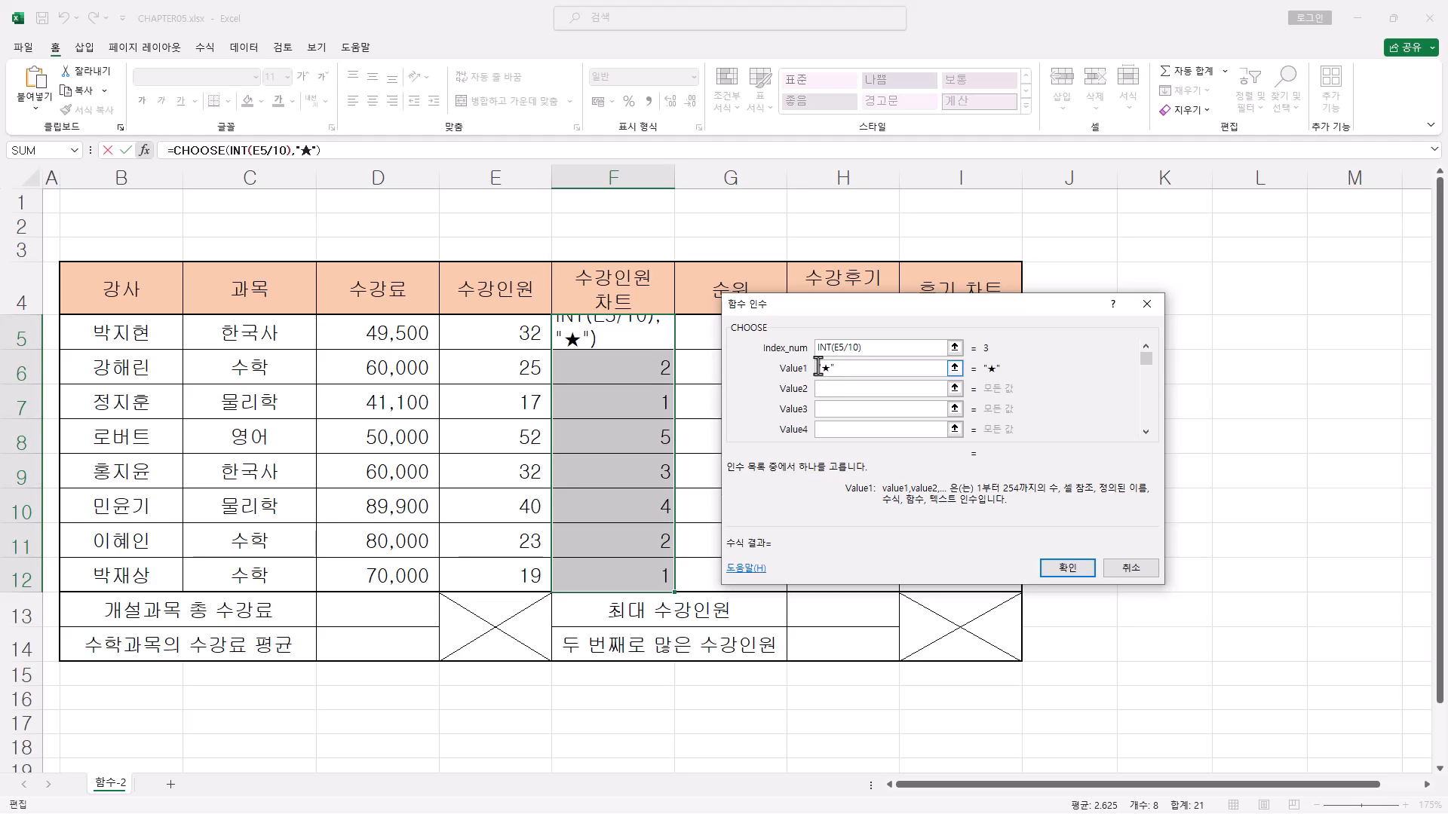
pyautogui.click(829, 388)
pyautogui.hotkey('ctrl', 'v')
pyautogui.hotkey('ctrl', 'v')
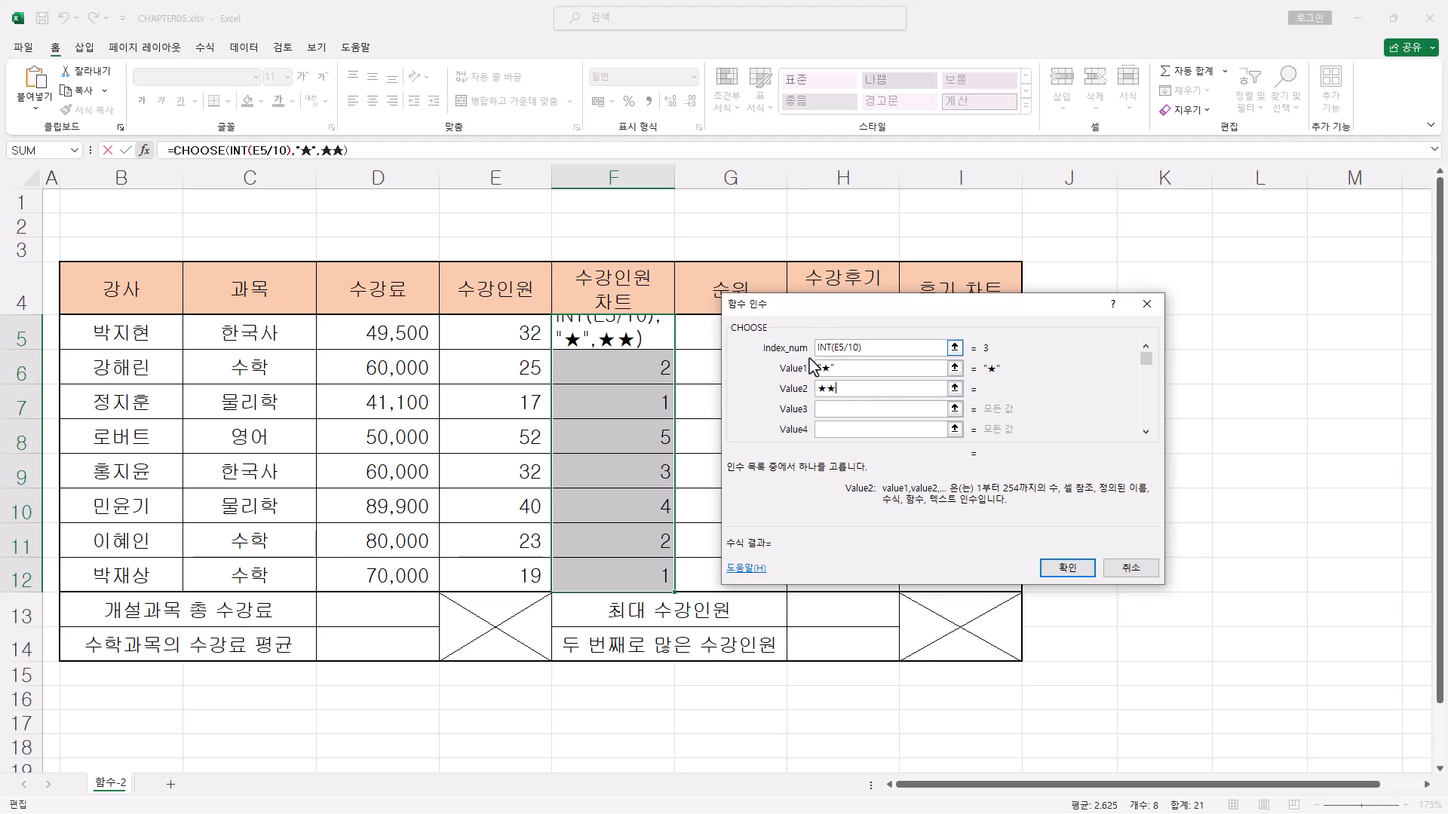
# - Fill the CHOOSE Value3 argument with ★★★ and Value4 with ★★★★
pyautogui.click(839, 408)
pyautogui.click(852, 411)
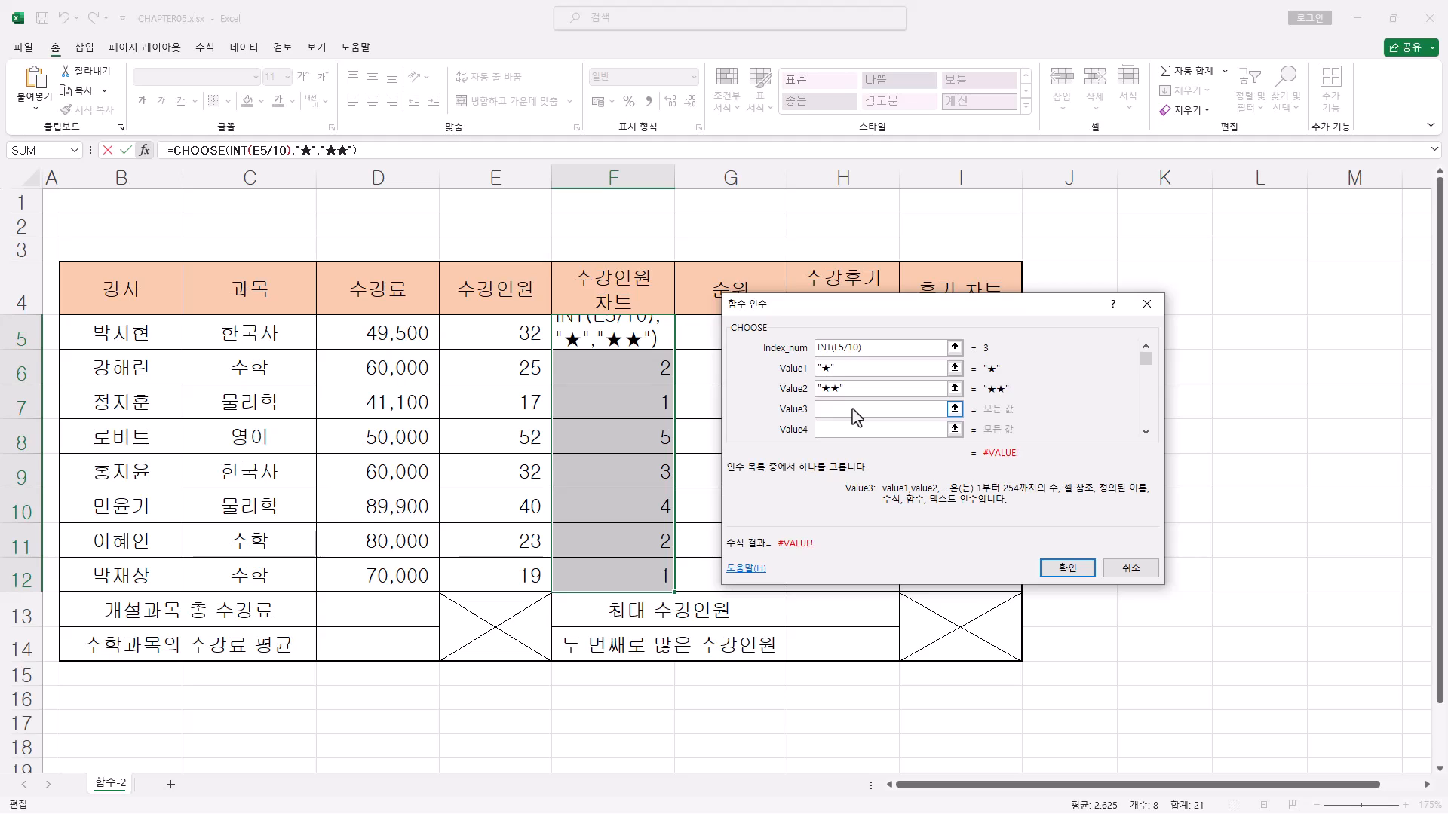
pyautogui.write('★★★')
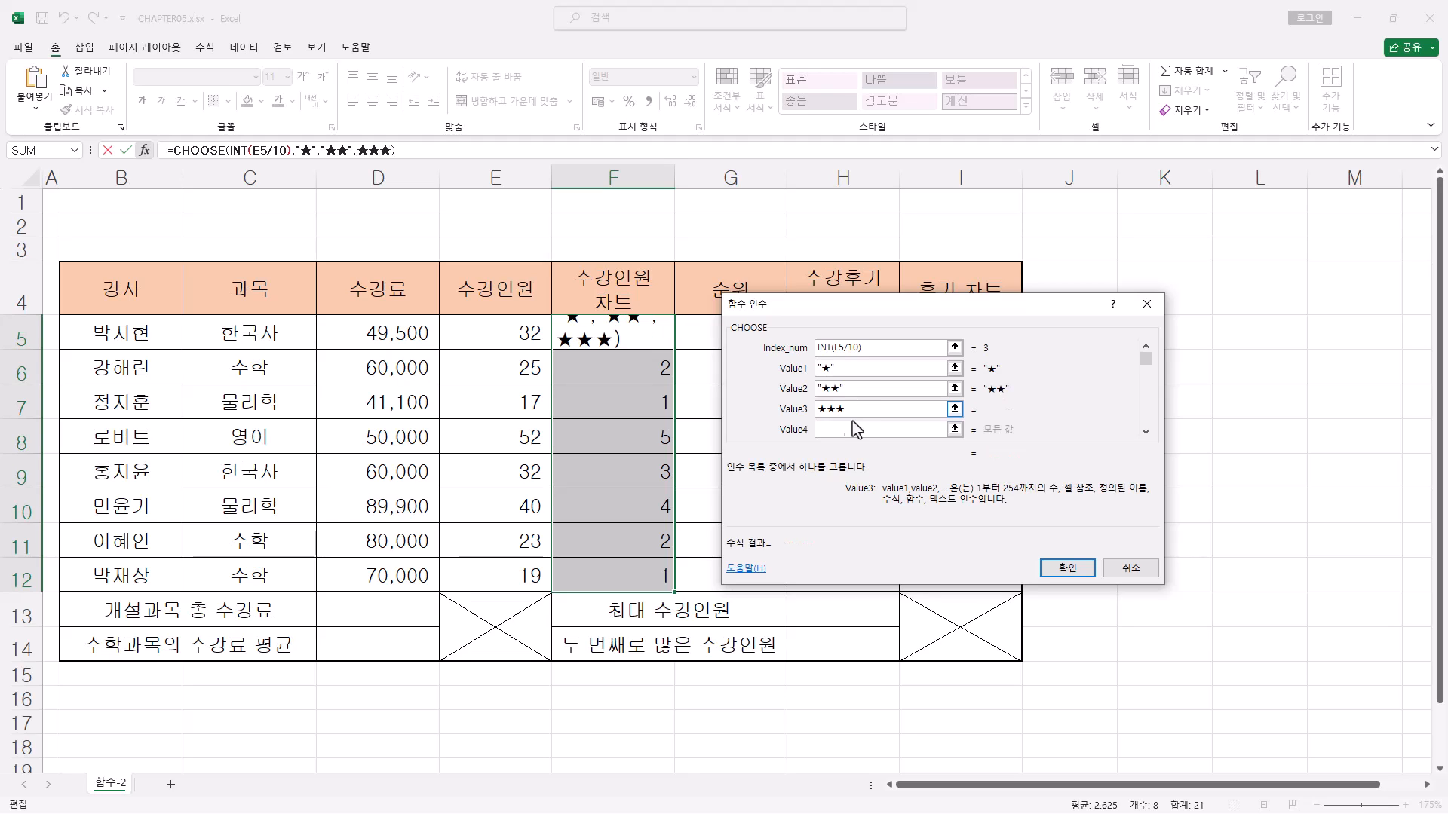
pyautogui.click(846, 429)
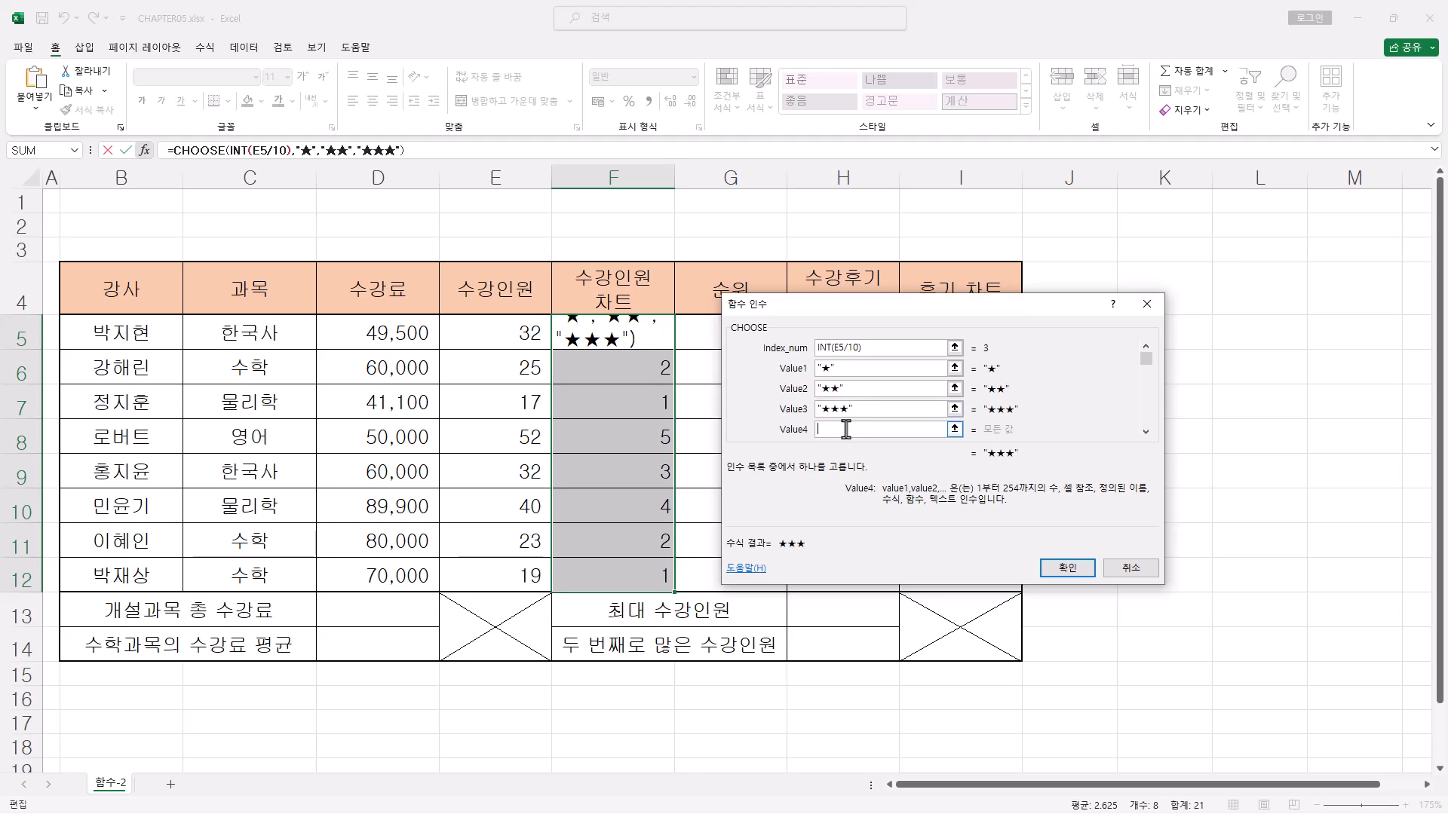
pyautogui.write('★★')
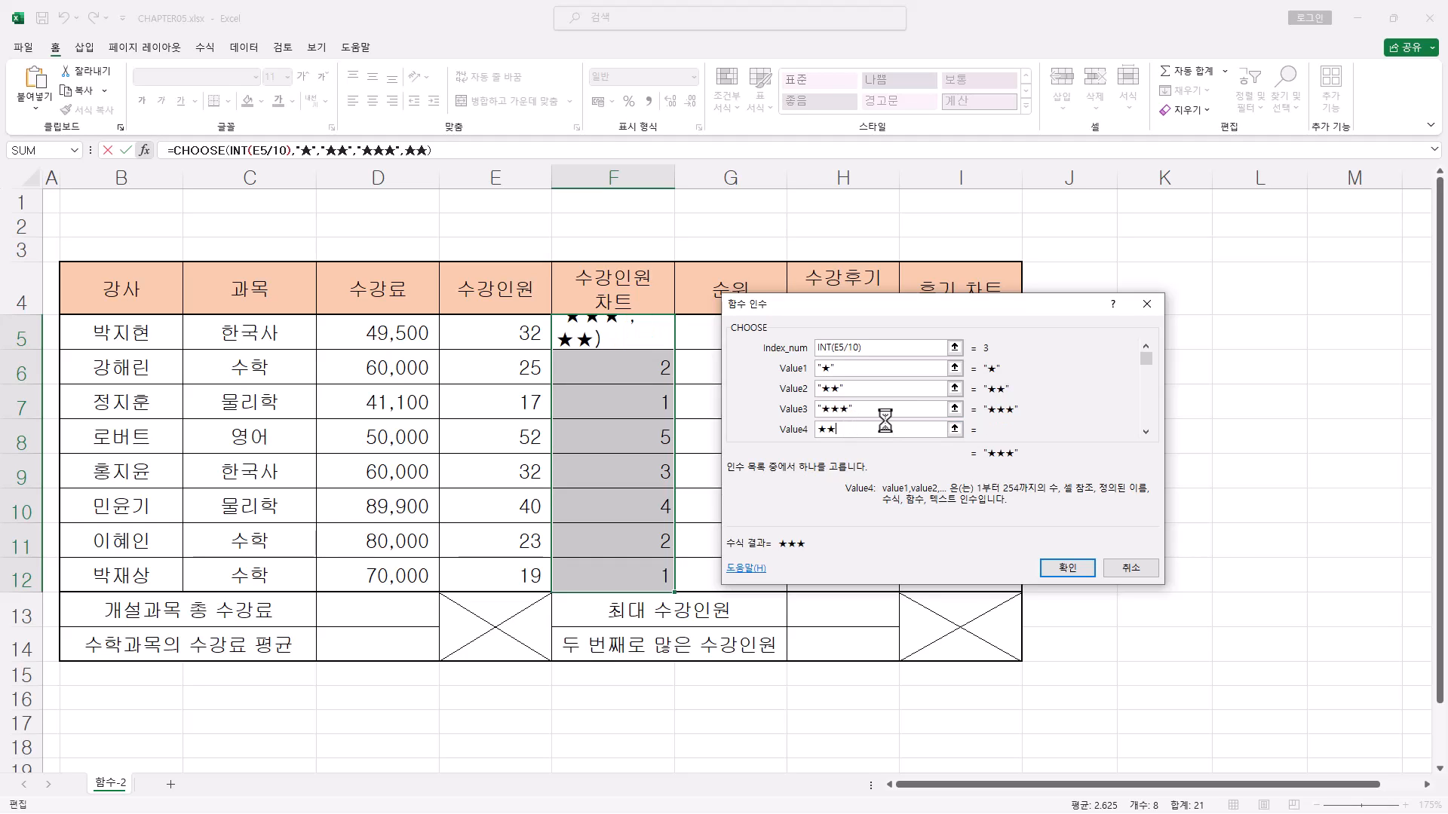
pyautogui.write('★★')
# - Set the CHOOSE Value5 argument to ★★★★★ and apply the finished formula to F5:F12
pyautogui.click(1145, 432)
pyautogui.click(1146, 432)
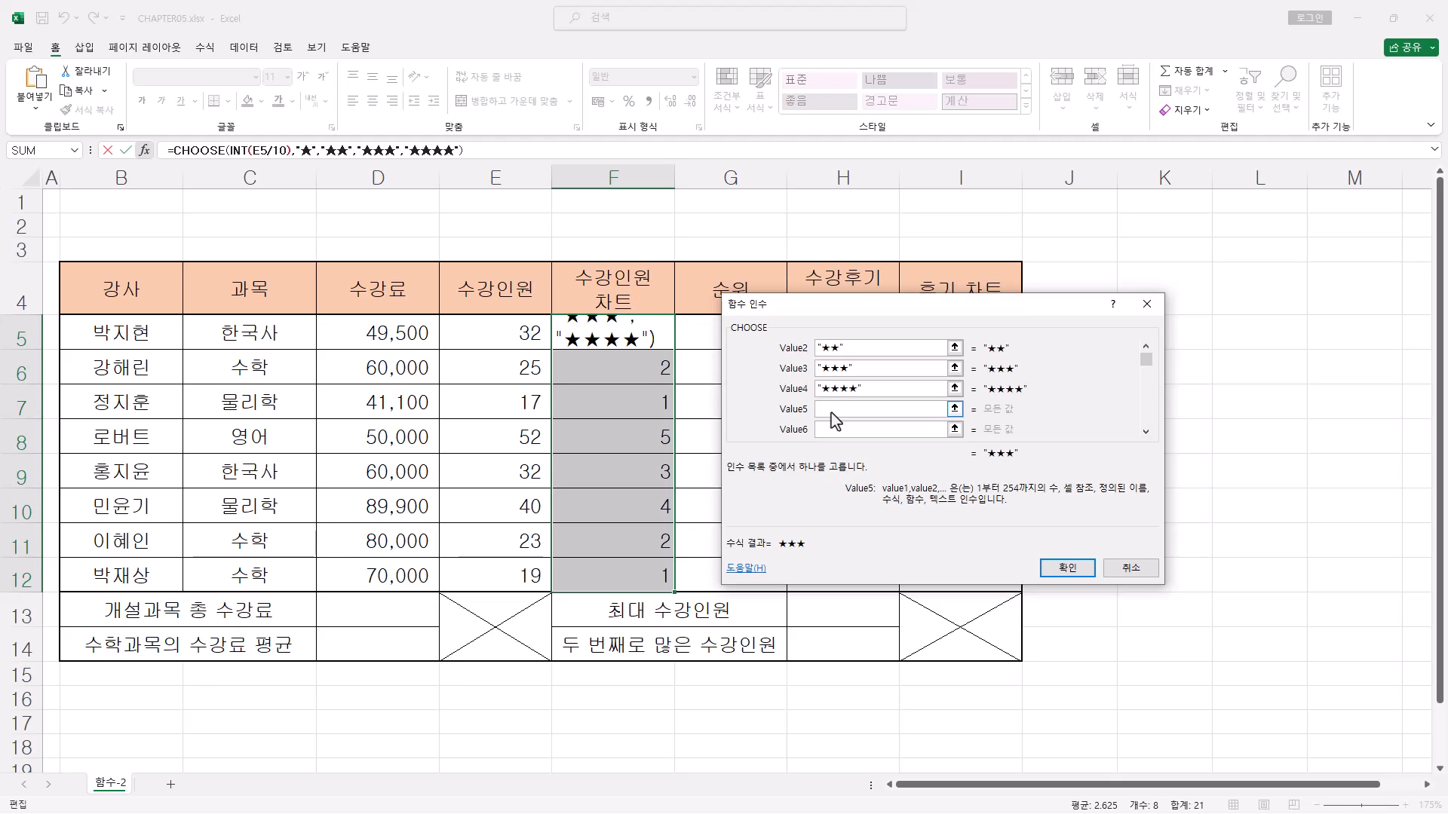
pyautogui.write('★★★★★')
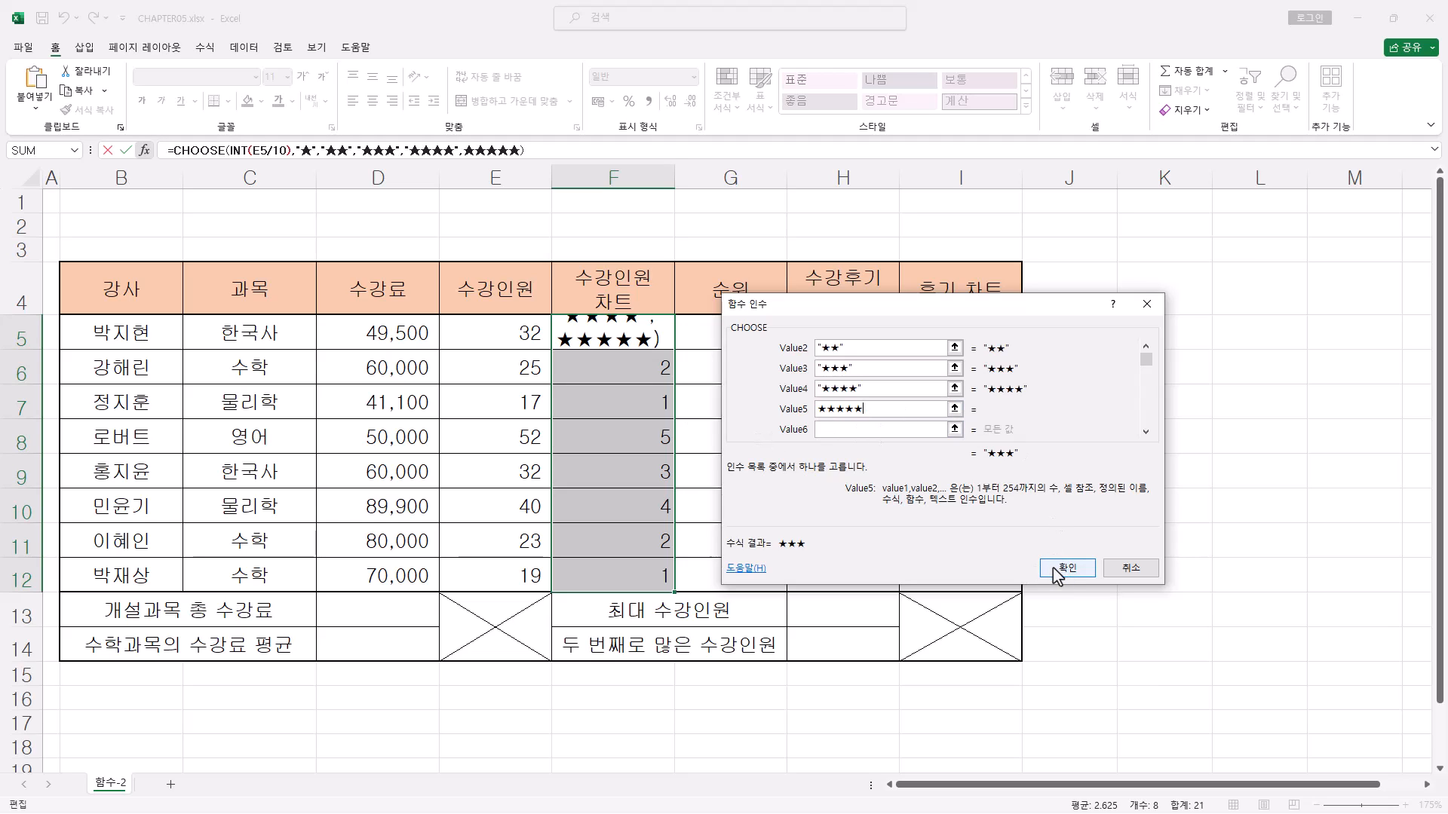
pyautogui.click(1077, 574)
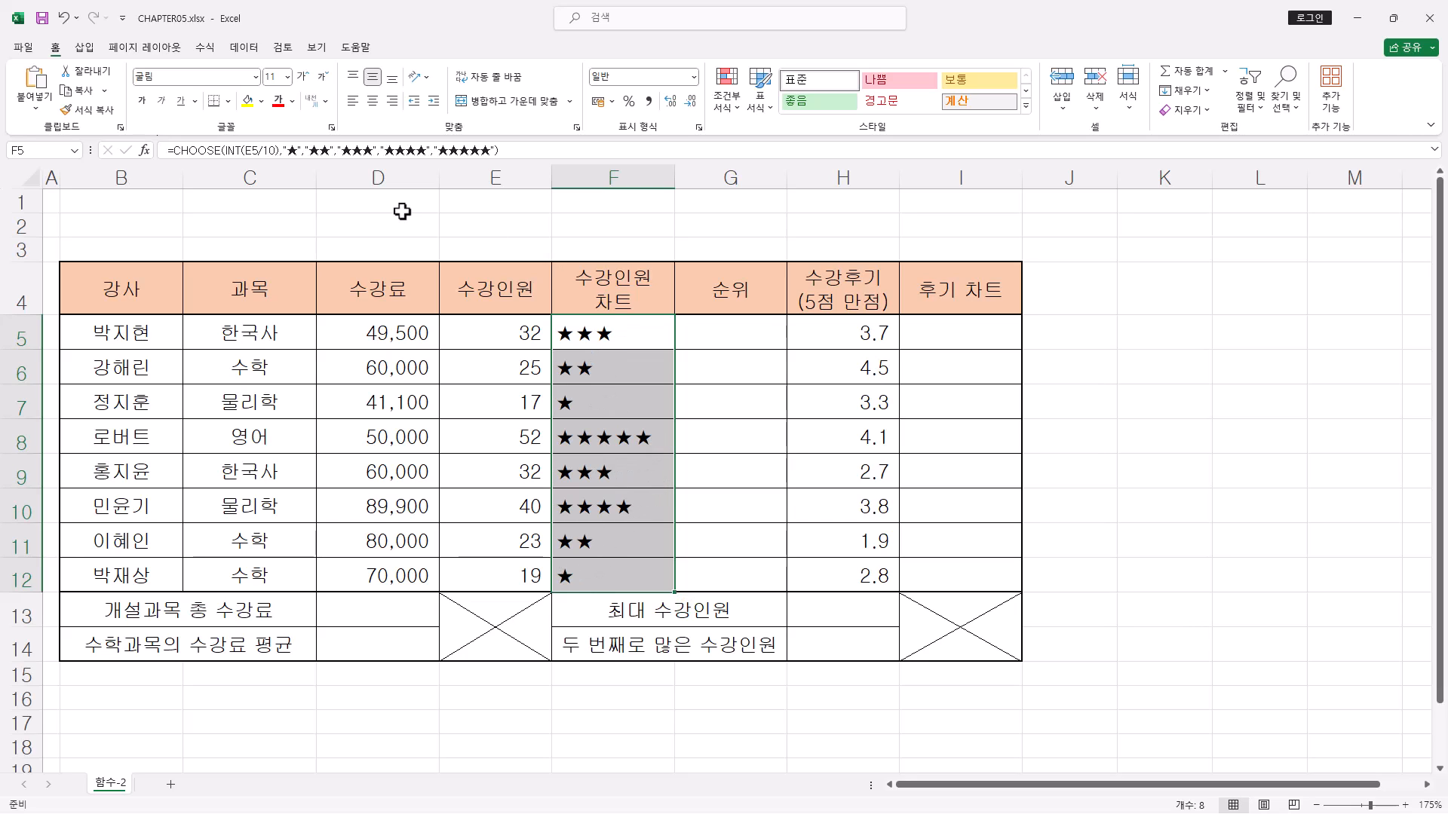
# - Examine the index part and the star values of the CHOOSE formula in F5
pyautogui.click(197, 155)
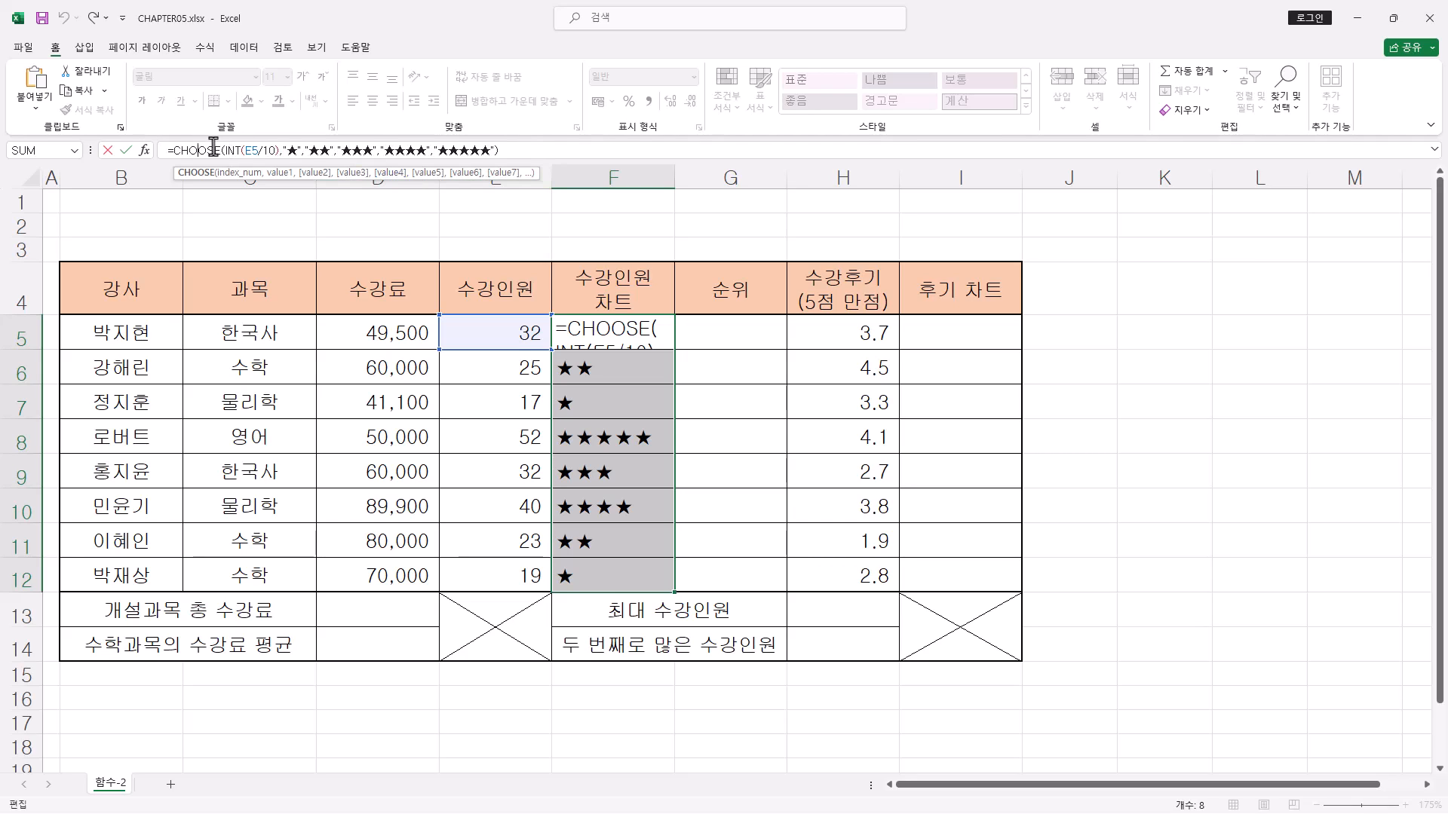
pyautogui.click(287, 151)
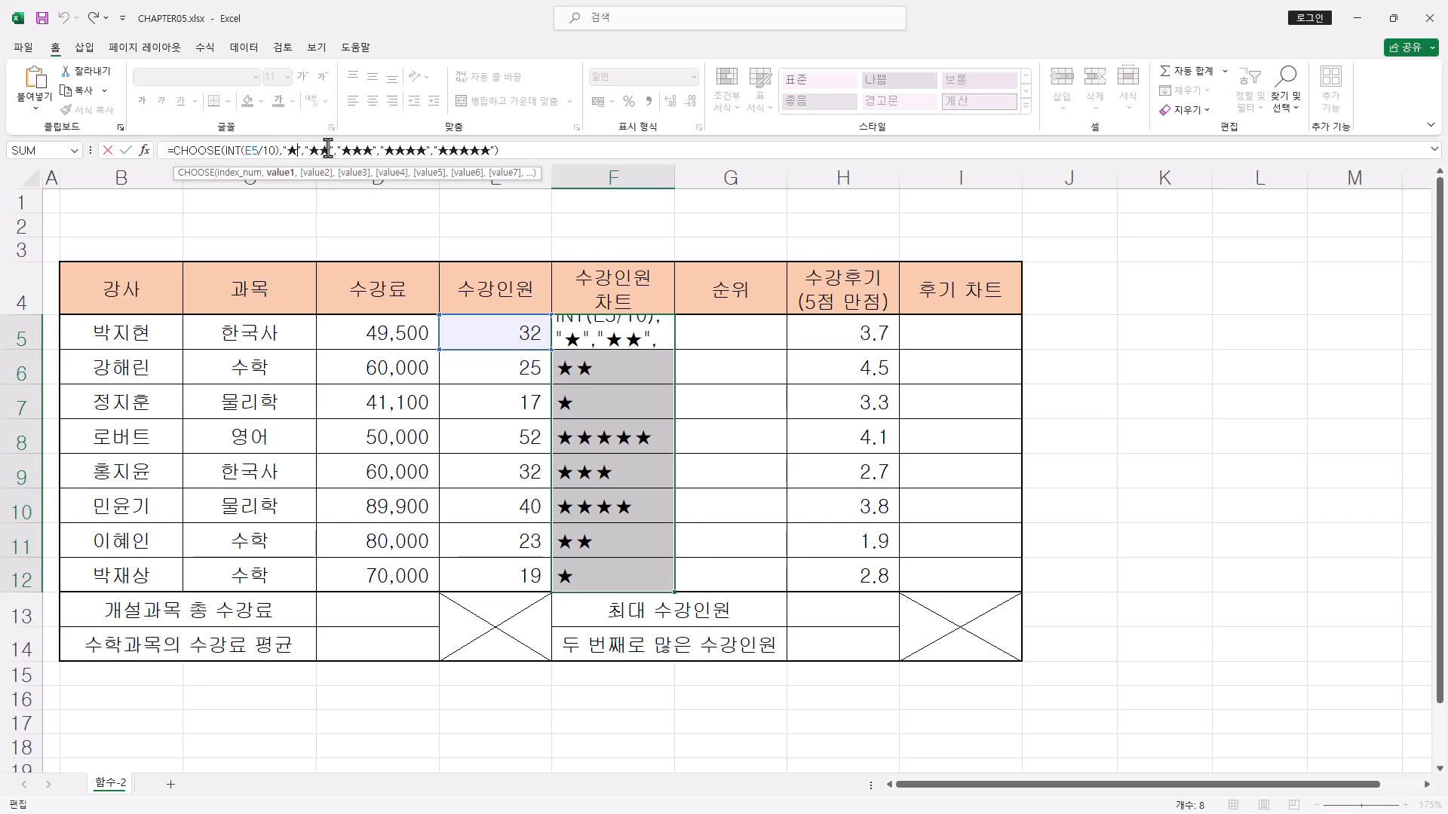
pyautogui.click(313, 148)
pyautogui.moveTo(282, 150); pyautogui.dragTo(164, 150)
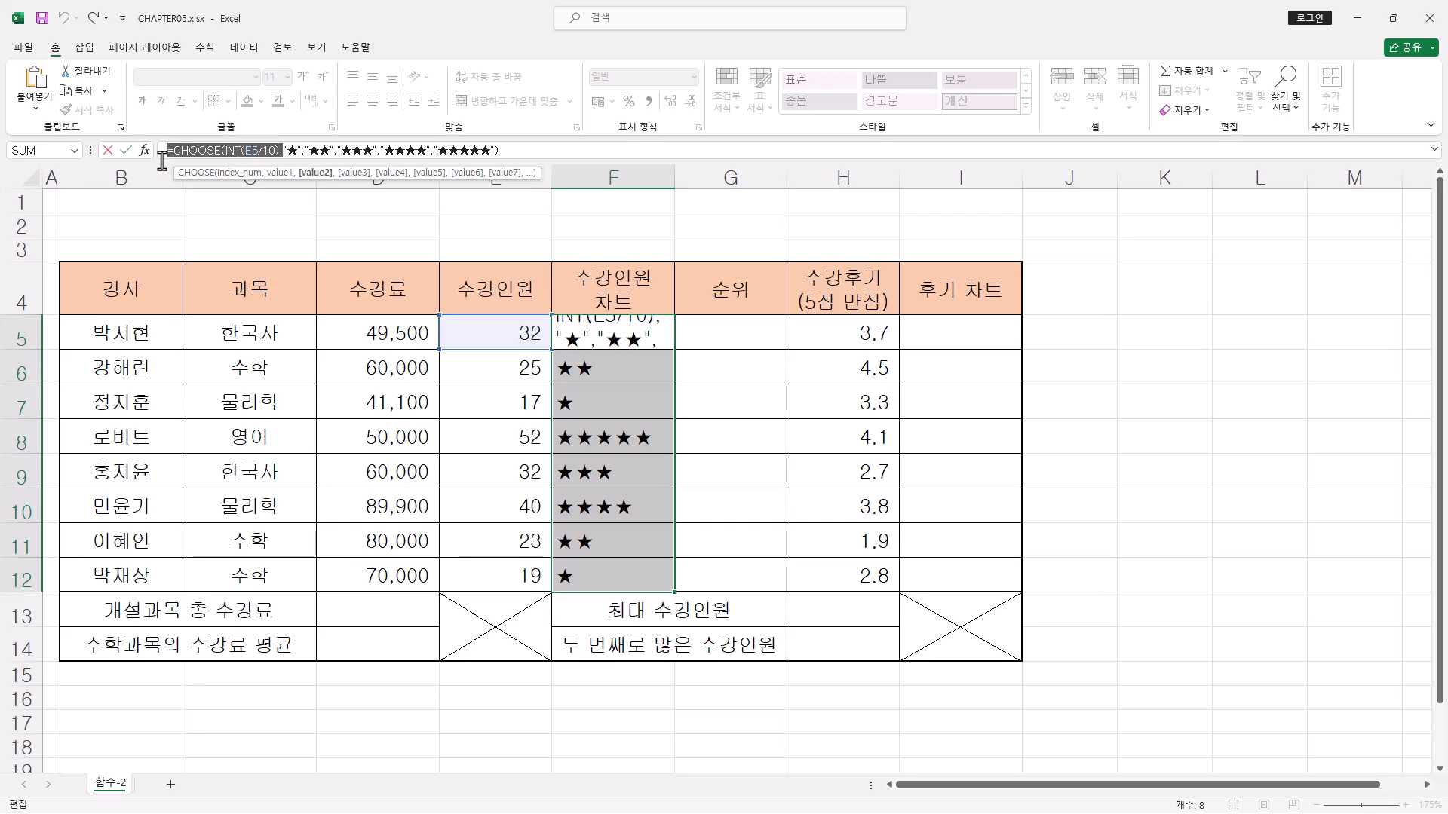
pyautogui.click(289, 149)
pyautogui.moveTo(288, 150); pyautogui.dragTo(501, 151)
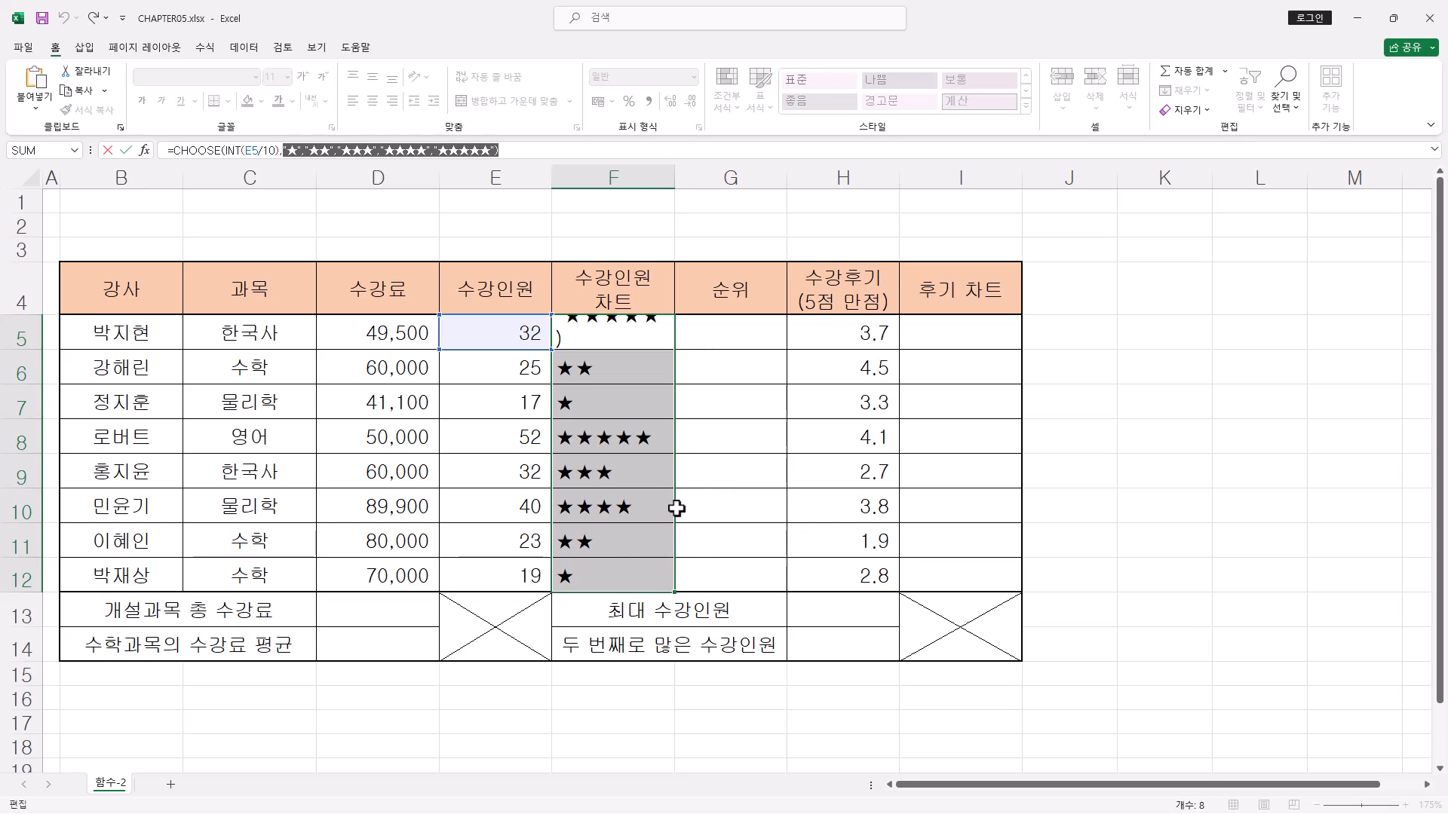
# - Reopen the CHOOSE function arguments from the F5 formula to review them, then cancel
pyautogui.click(211, 150)
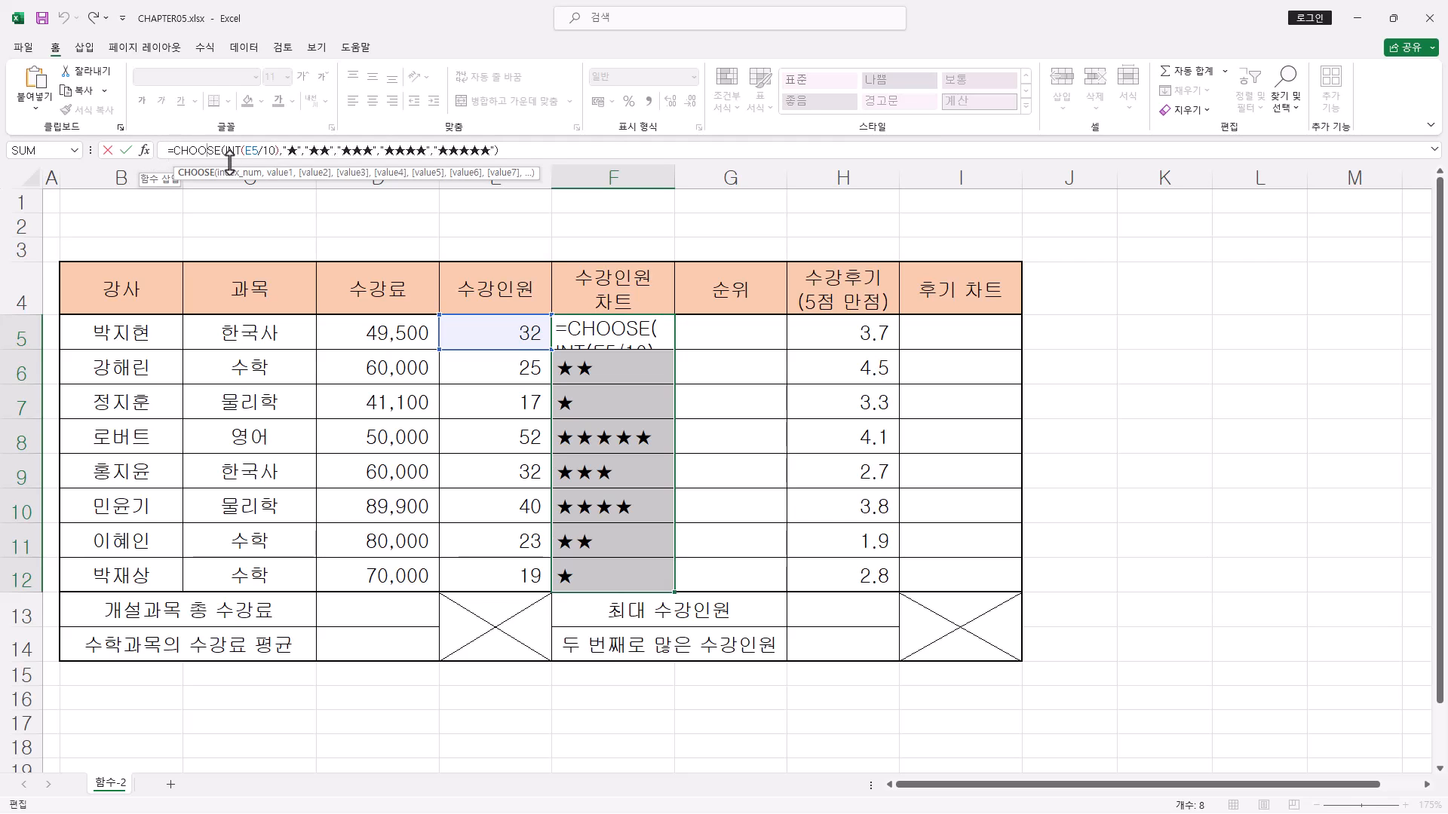
pyautogui.click(144, 150)
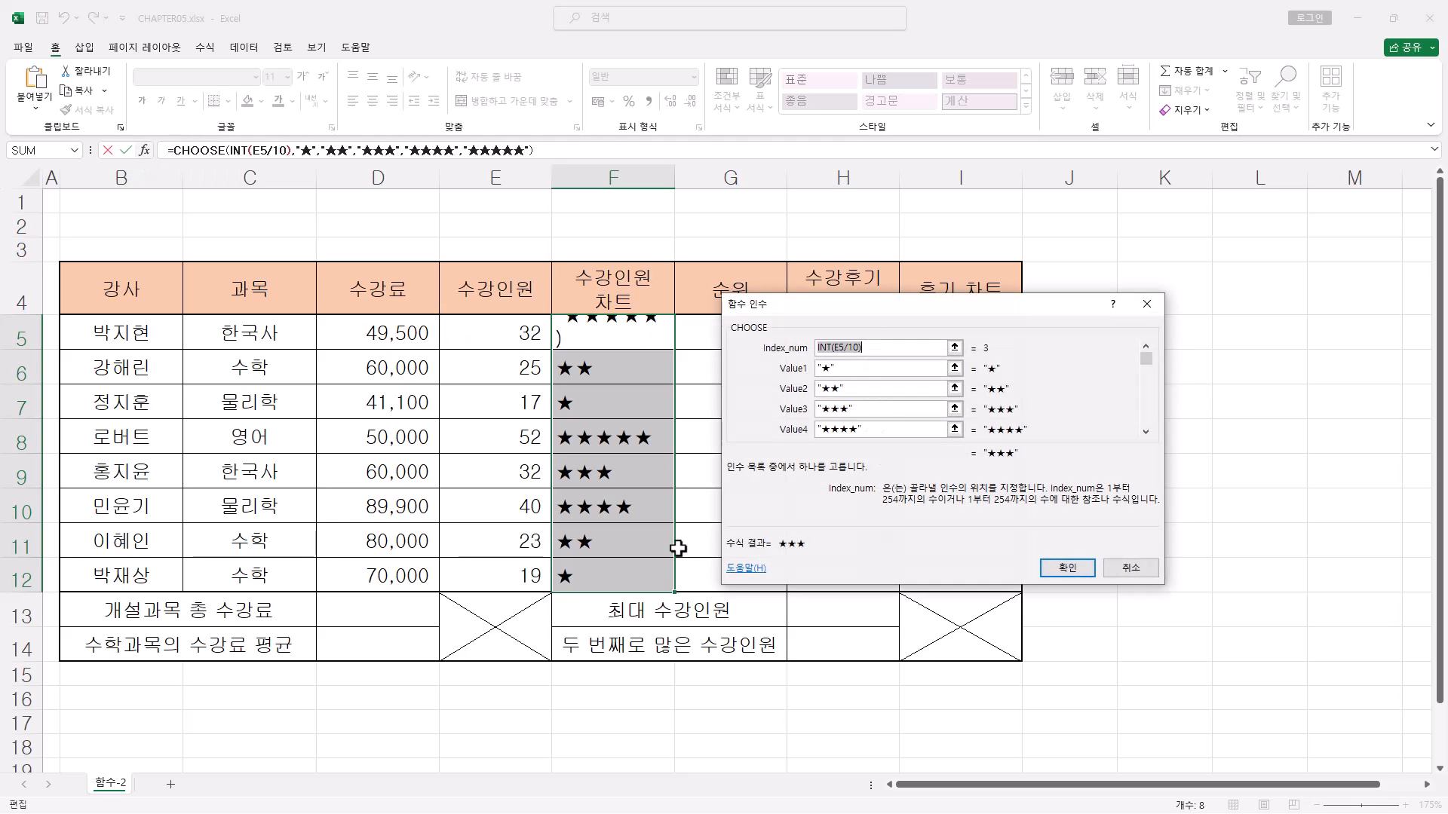
pyautogui.click(1131, 567)
# - View the arguments of the INT function nested in the F5 formula and close them without changes
pyautogui.click(224, 151)
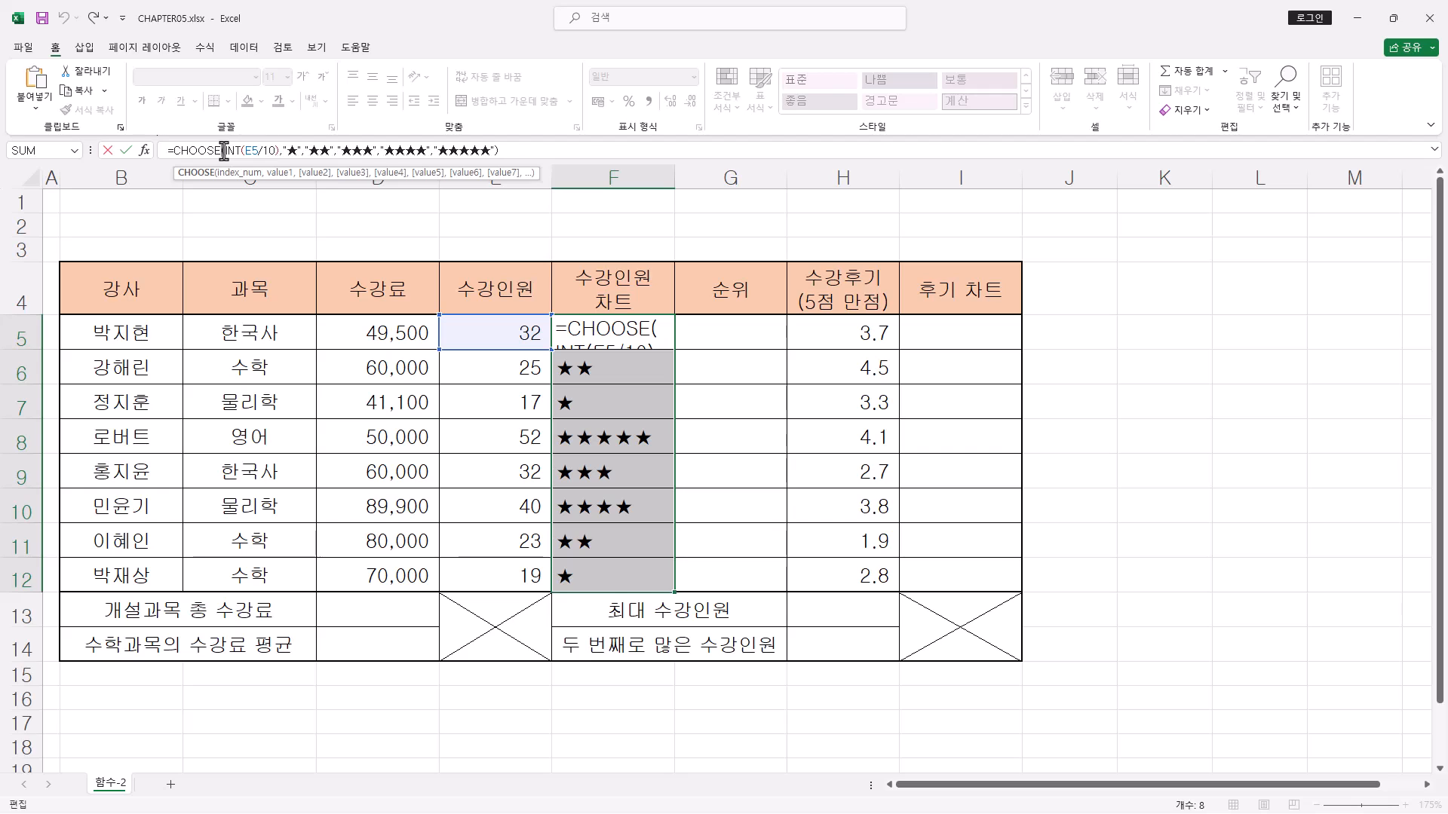
pyautogui.click(224, 151)
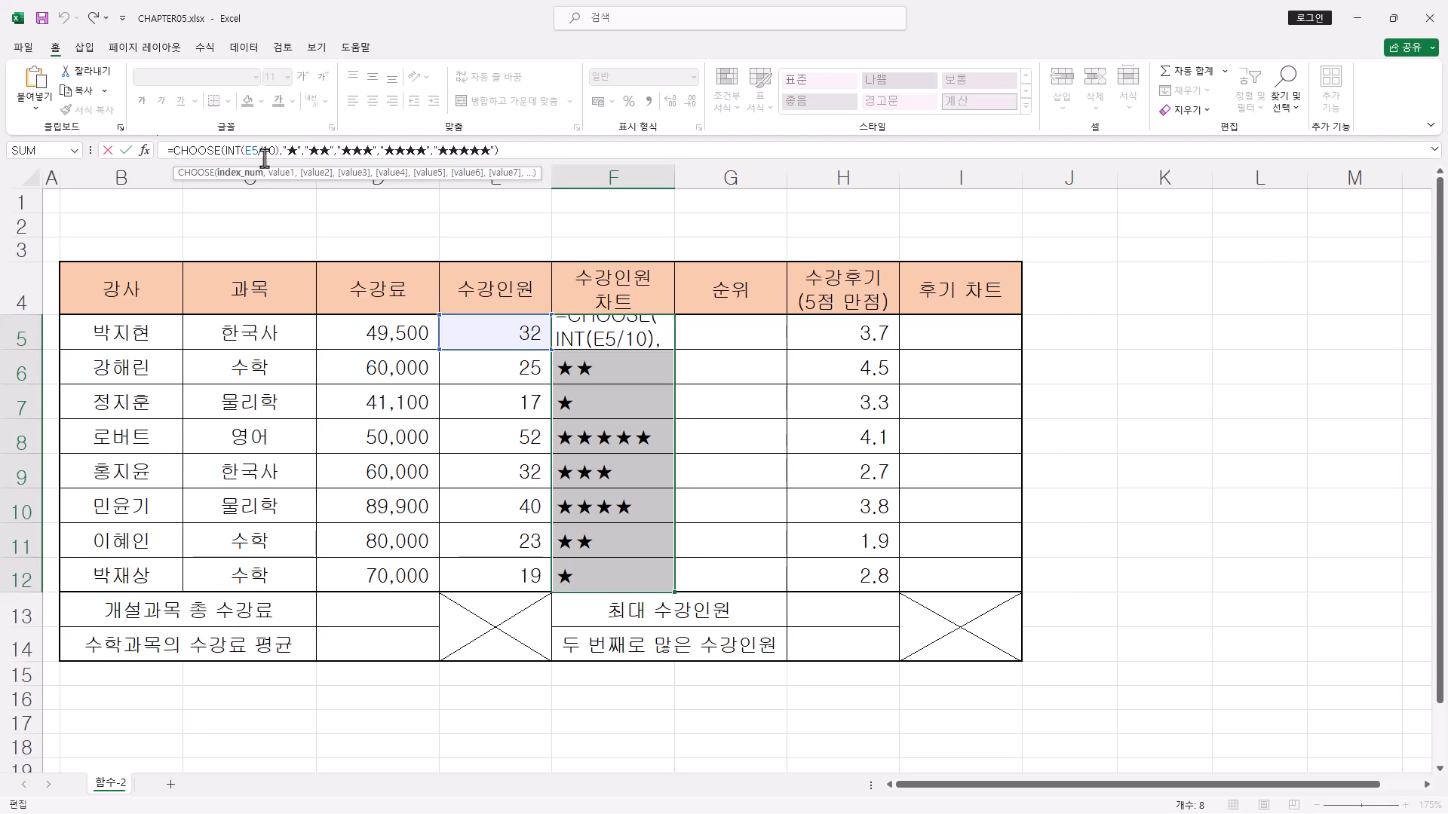
pyautogui.click(148, 152)
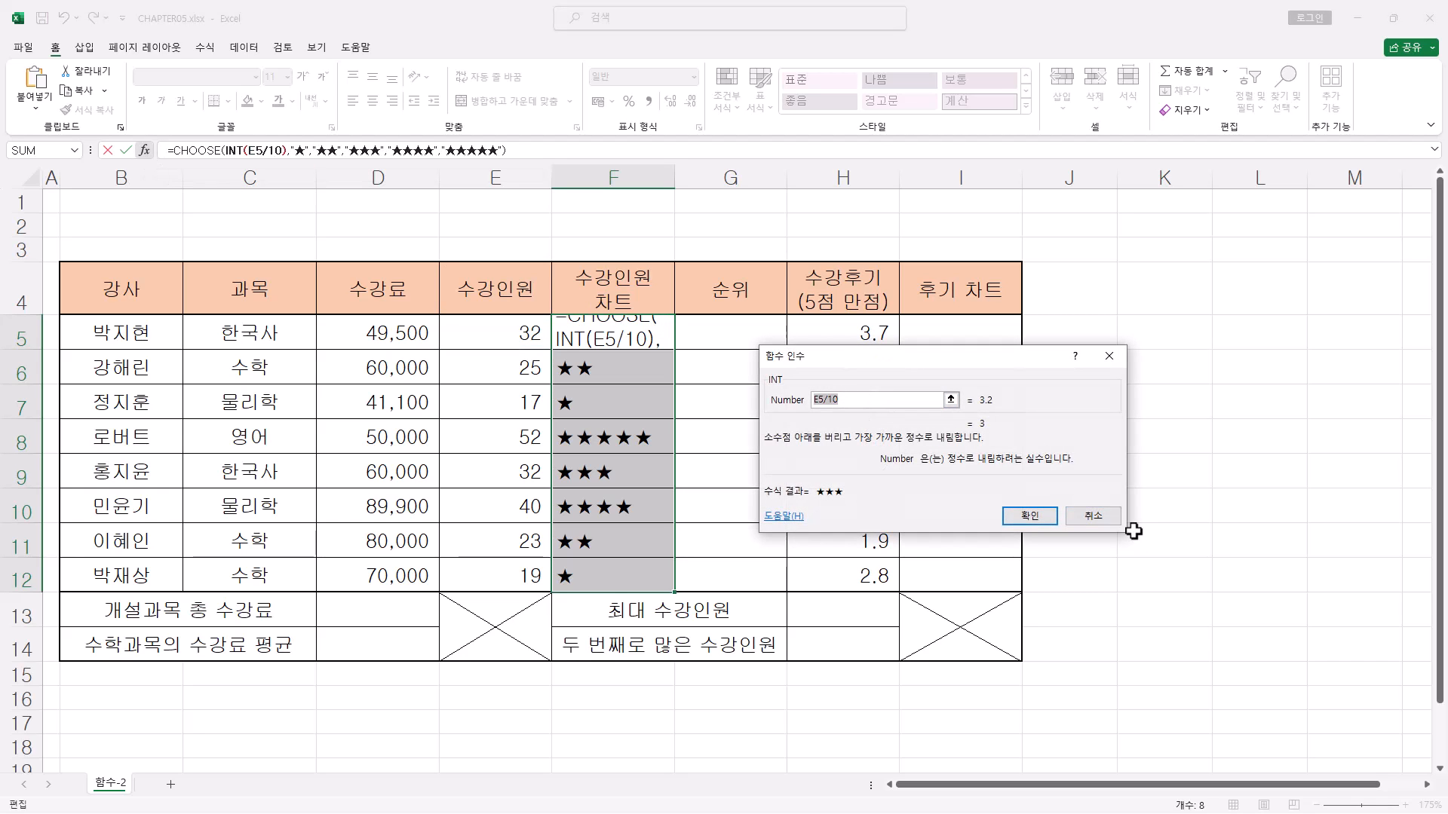
pyautogui.click(1092, 516)
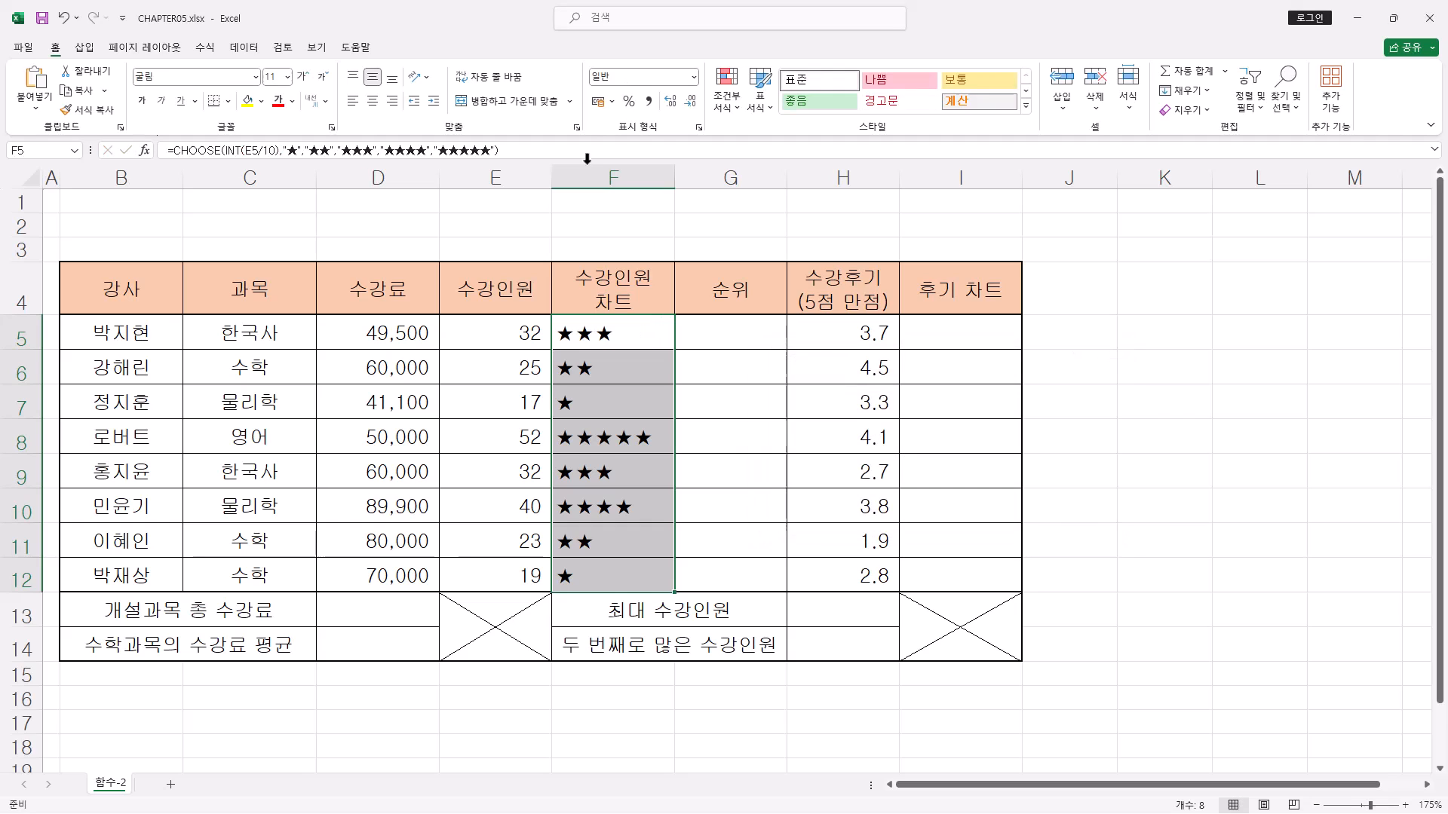
# - Return to the CHOOSE part of the F5 formula, review its function arguments again and close them
pyautogui.click(224, 153)
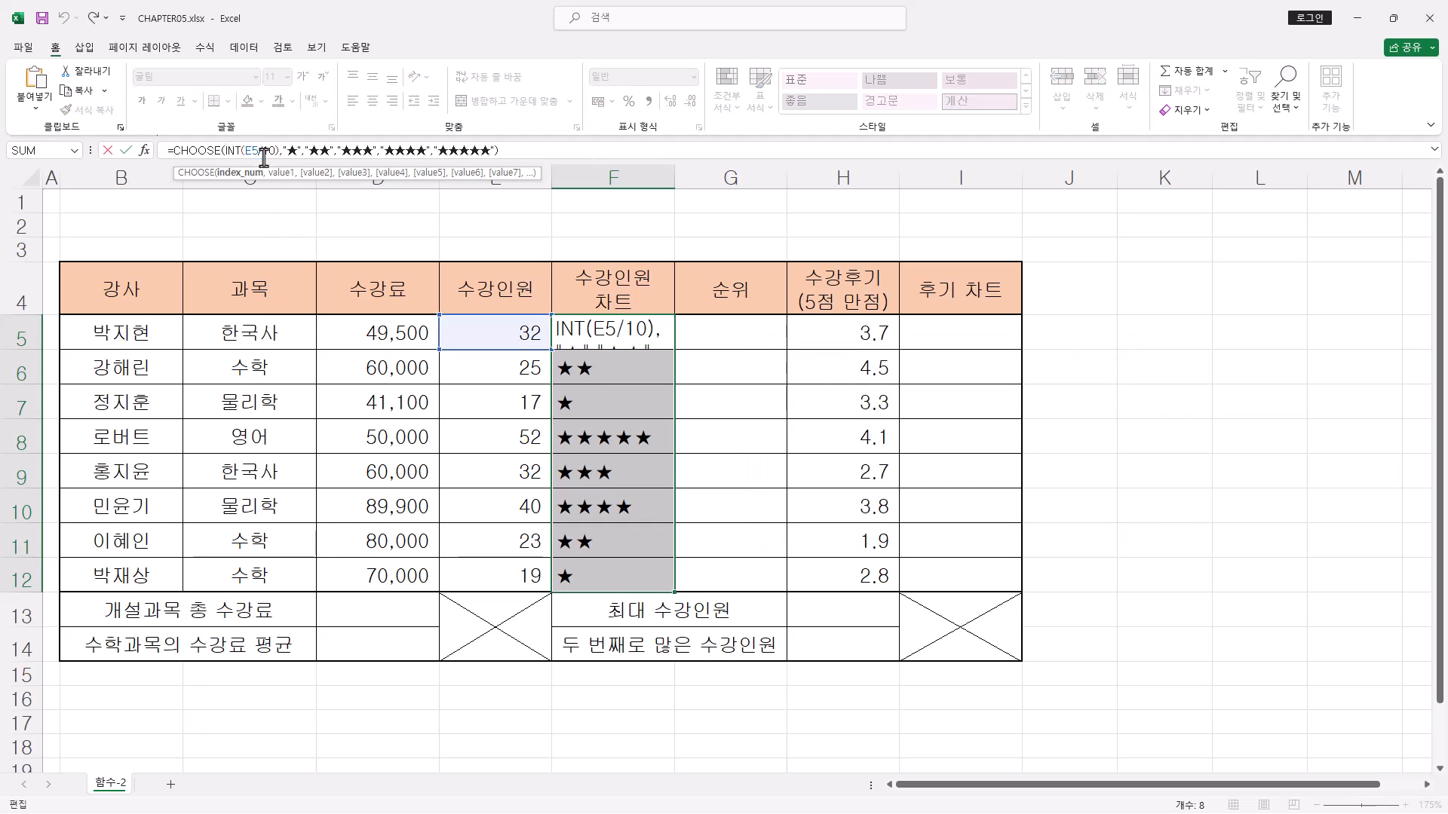
pyautogui.click(217, 151)
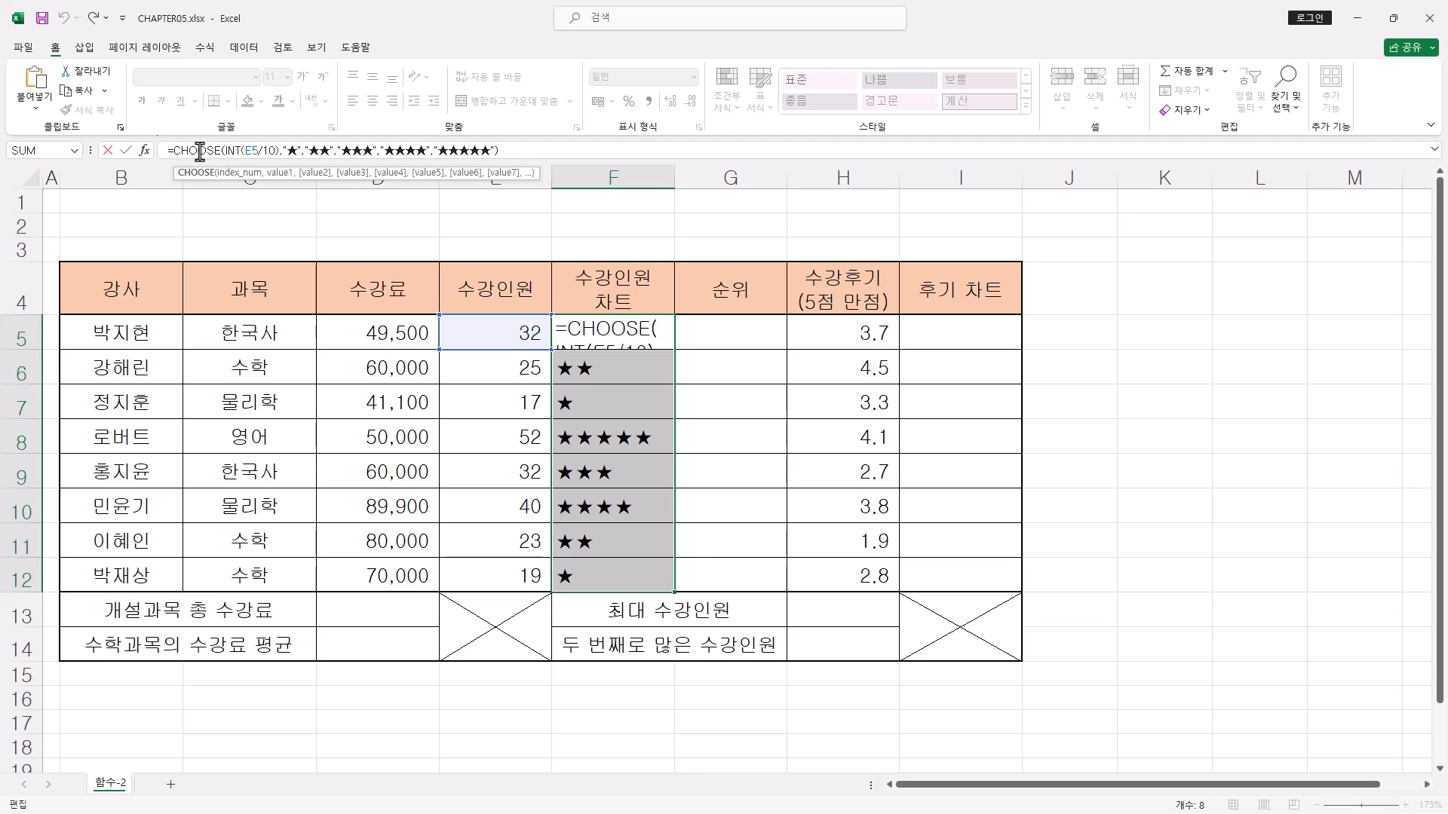
pyautogui.click(144, 150)
pyautogui.click(1084, 565)
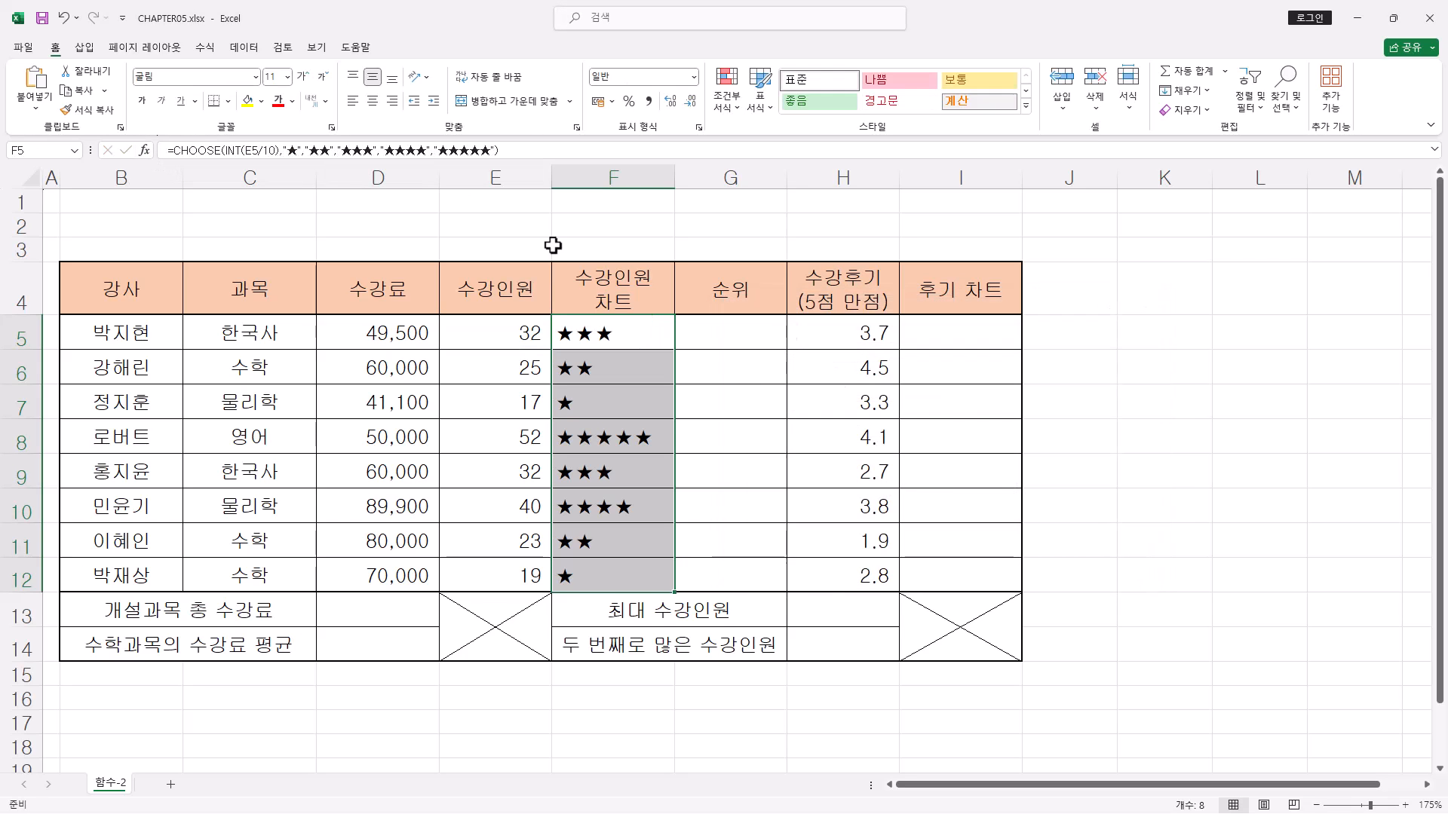
# - Select INT(E5/10) within the F5 formula and bring up the CHOOSE function arguments
pyautogui.click(225, 150)
pyautogui.moveTo(225, 150); pyautogui.dragTo(279, 150)
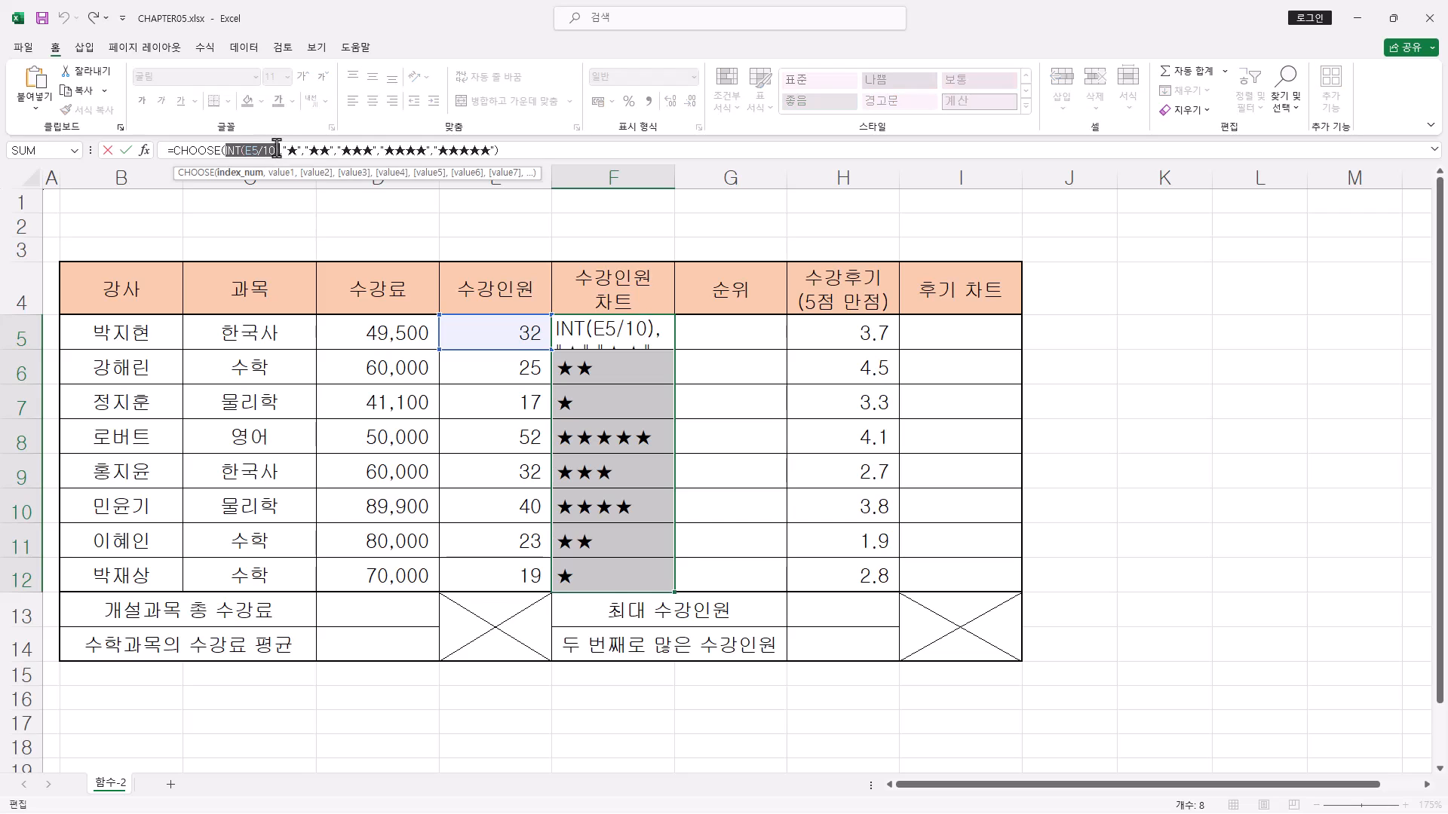
pyautogui.click(144, 150)
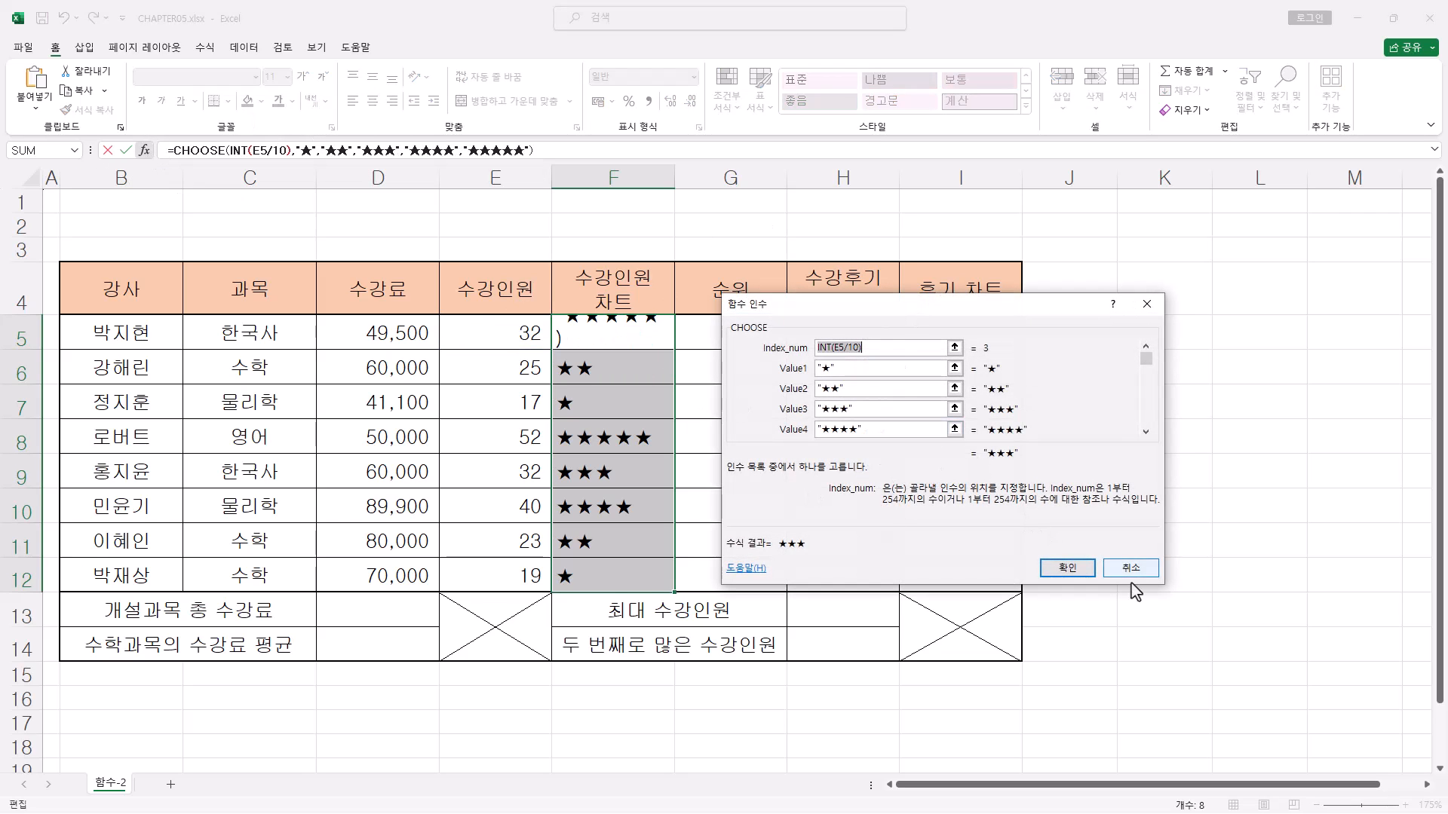
# - Close the CHOOSE arguments, review those of the nested INT function in the F5 formula, and cancel without changes
pyautogui.click(1129, 570)
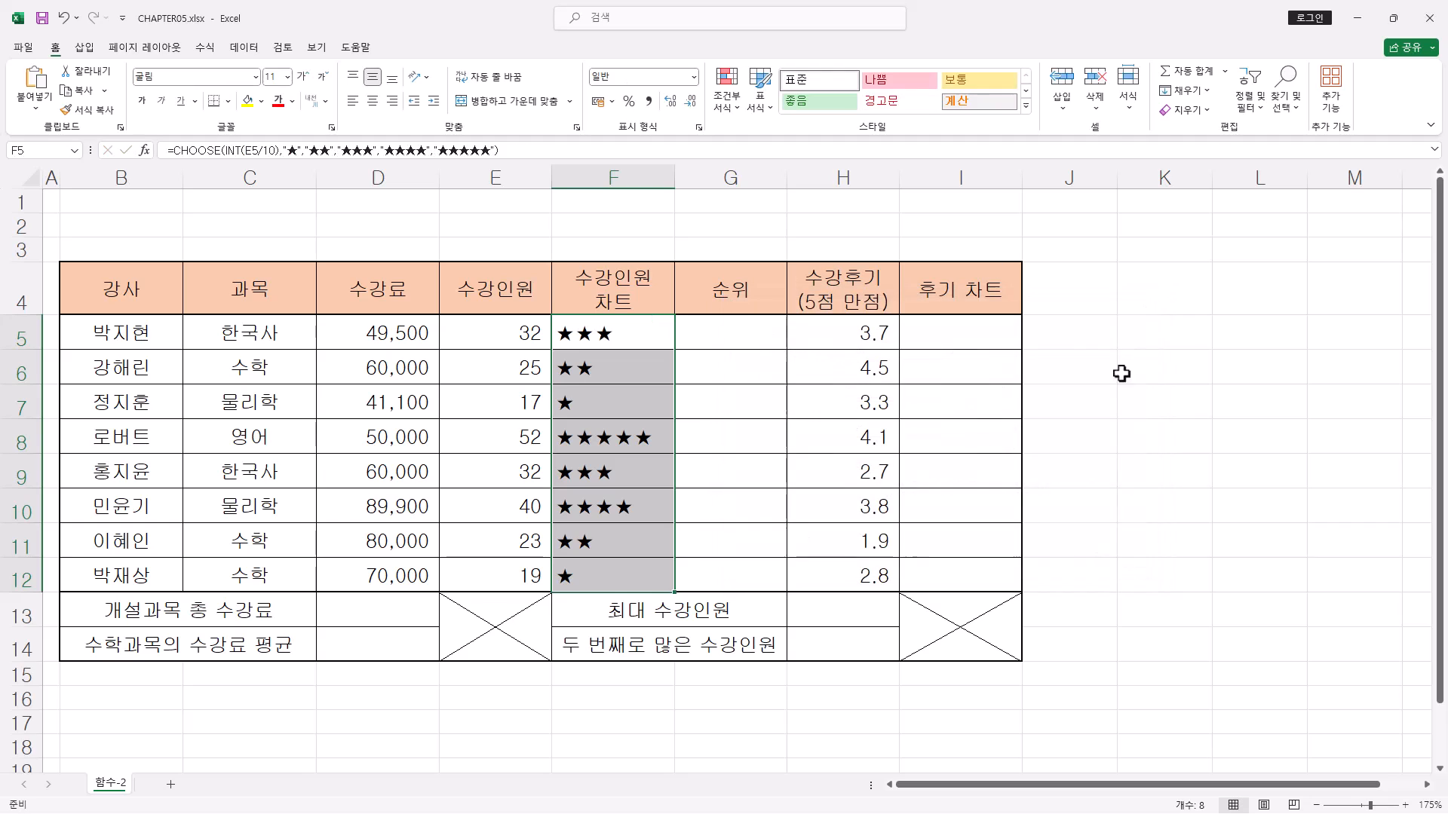
pyautogui.click(242, 149)
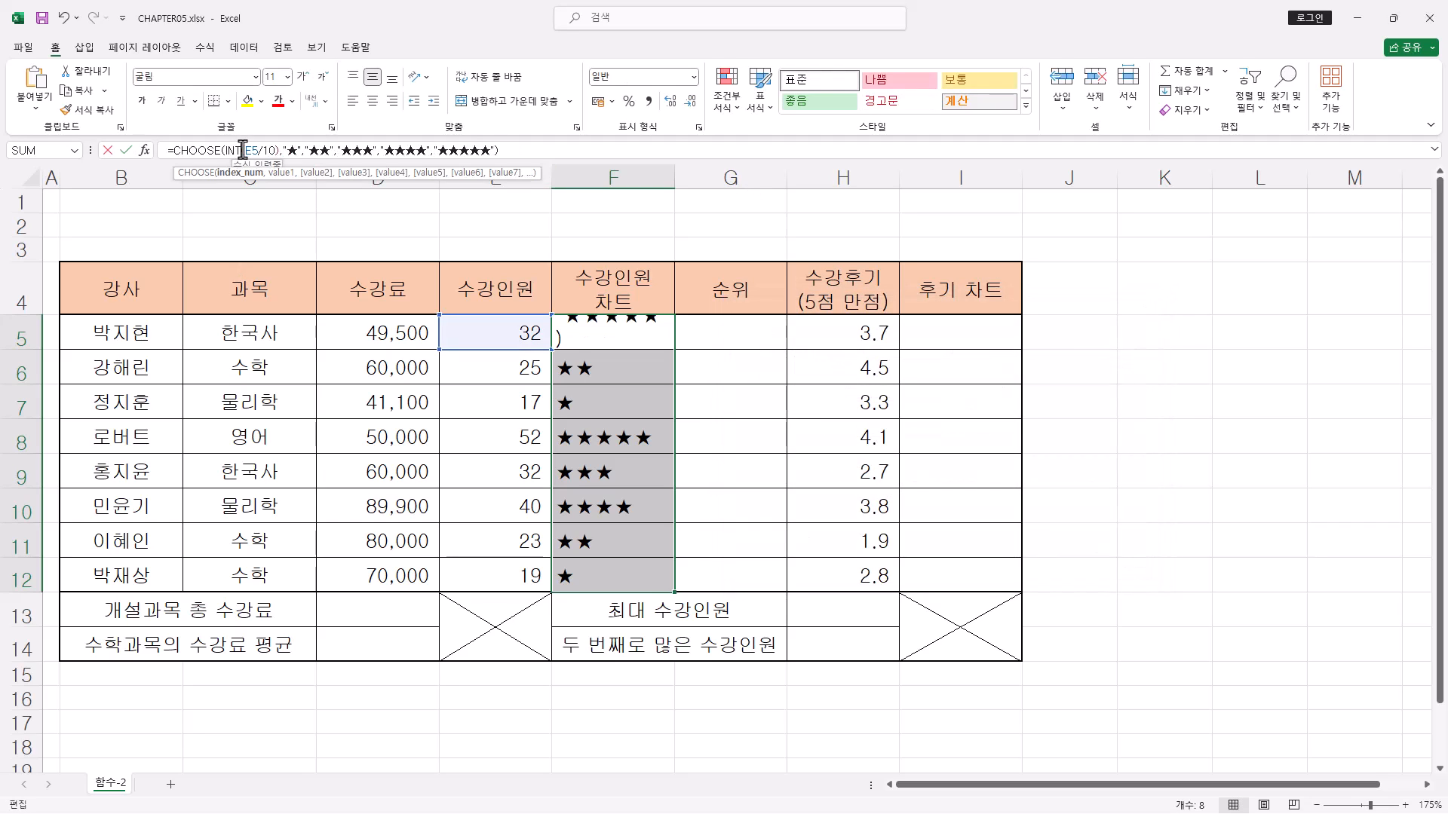
pyautogui.click(145, 150)
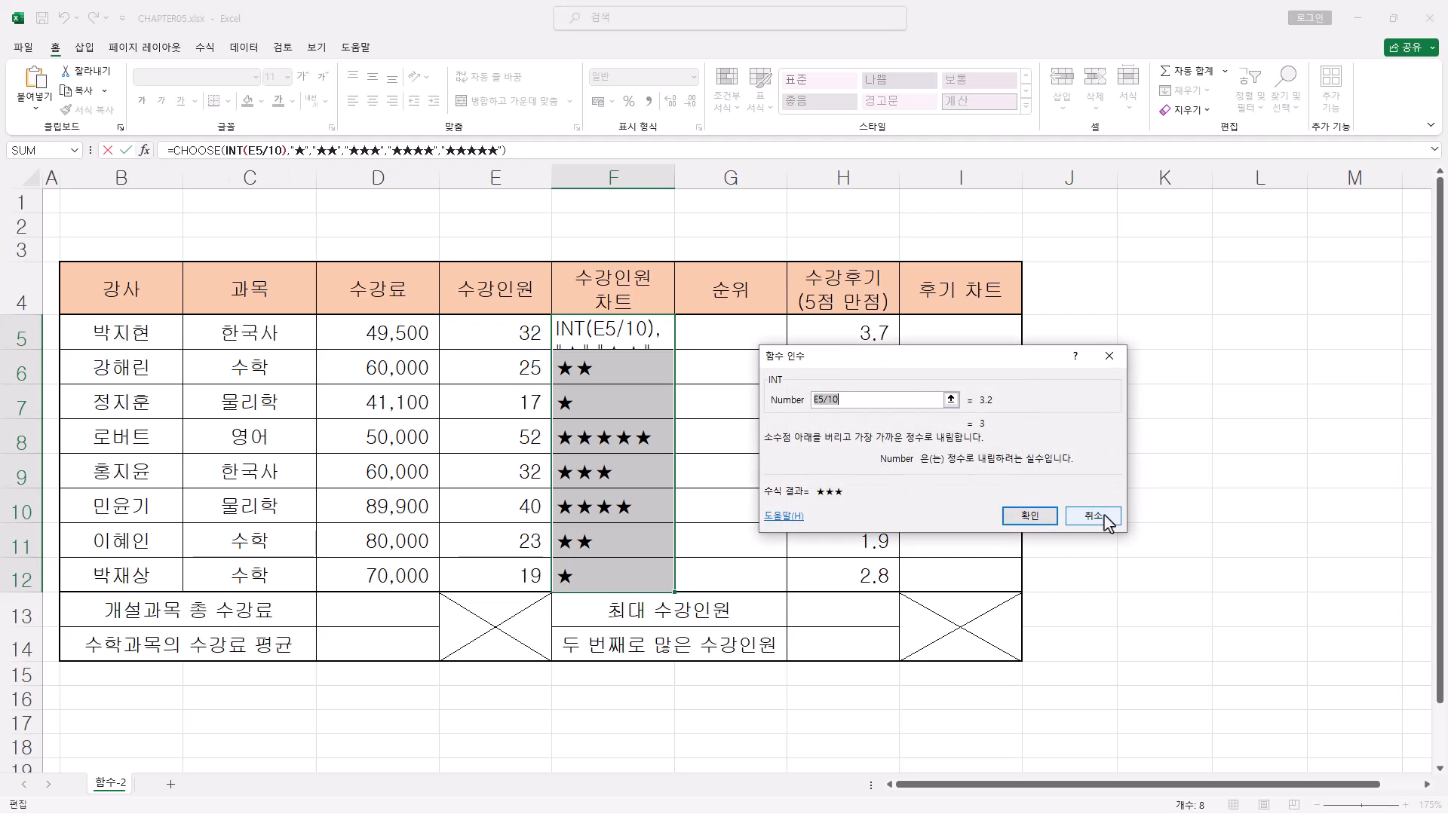
pyautogui.click(1094, 517)
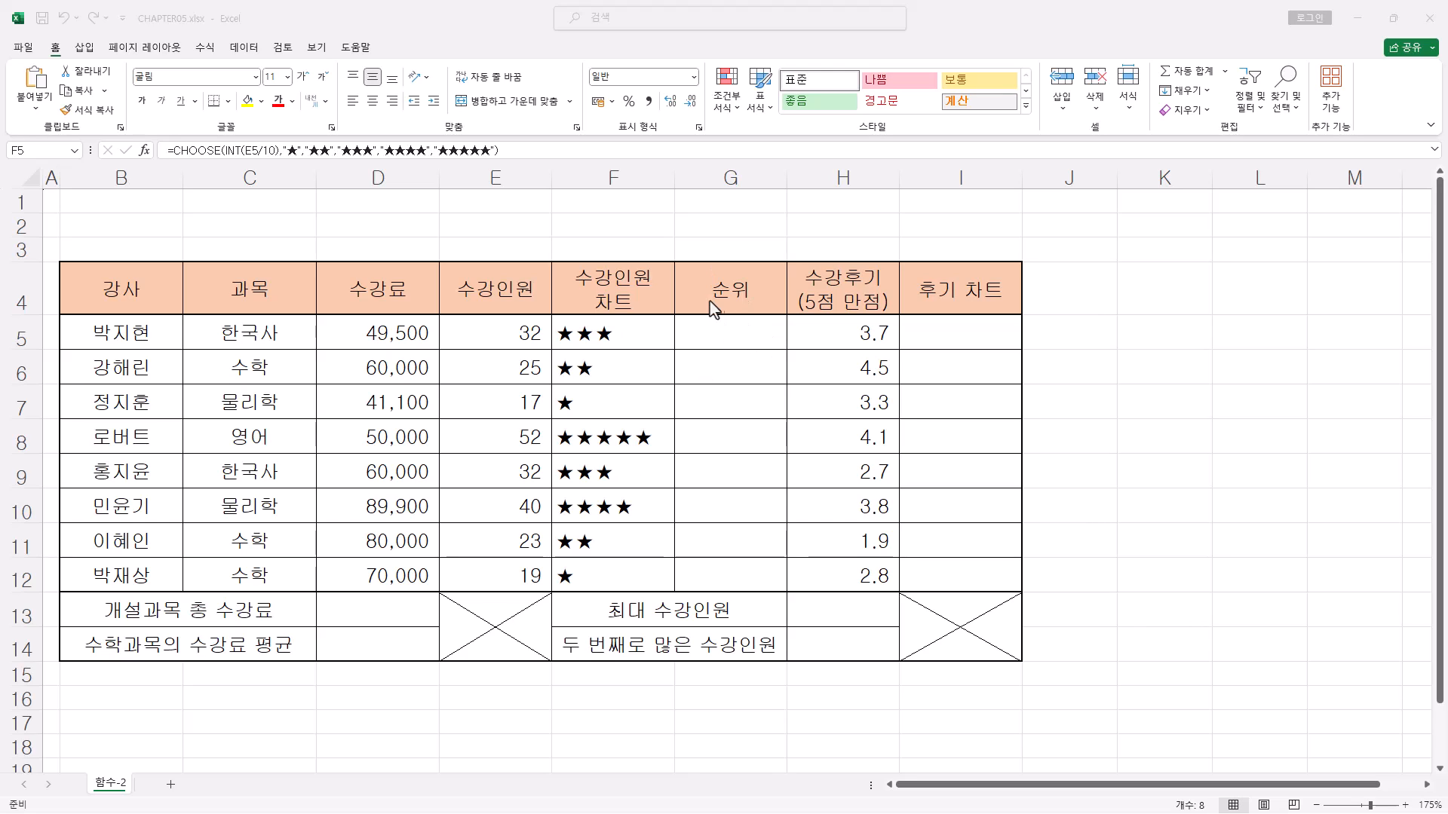
# - Start a RANK.EQ formula for the rank cells G5:G12 and bring up its function arguments
pyautogui.hotkey('ctrl', 'shift', 'Down')
pyautogui.moveTo(713, 336); pyautogui.dragTo(727, 575)
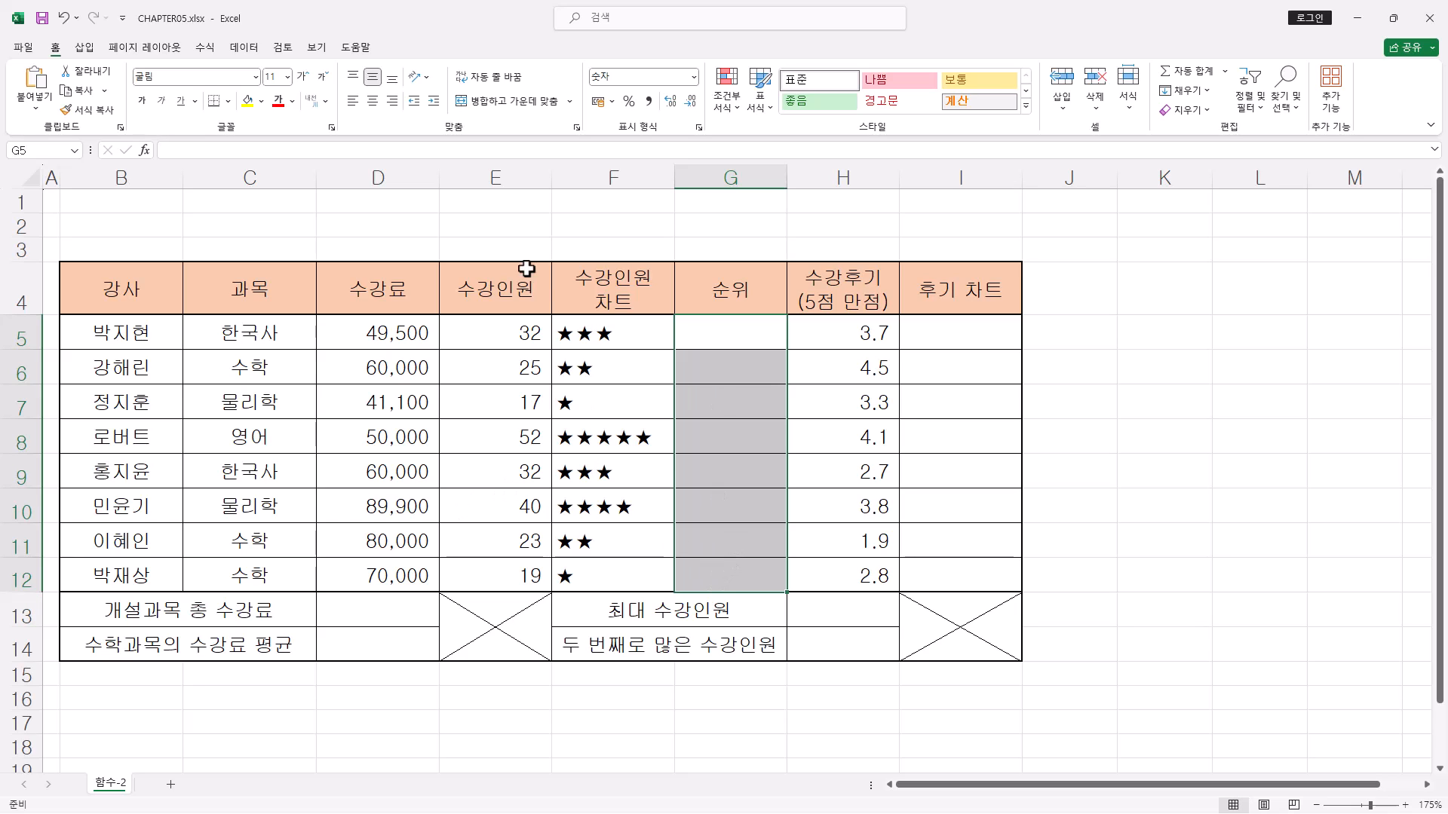
pyautogui.click(218, 151)
pyautogui.write('=')
pyautogui.write('ㄱㅁ')
pyautogui.write('rank')
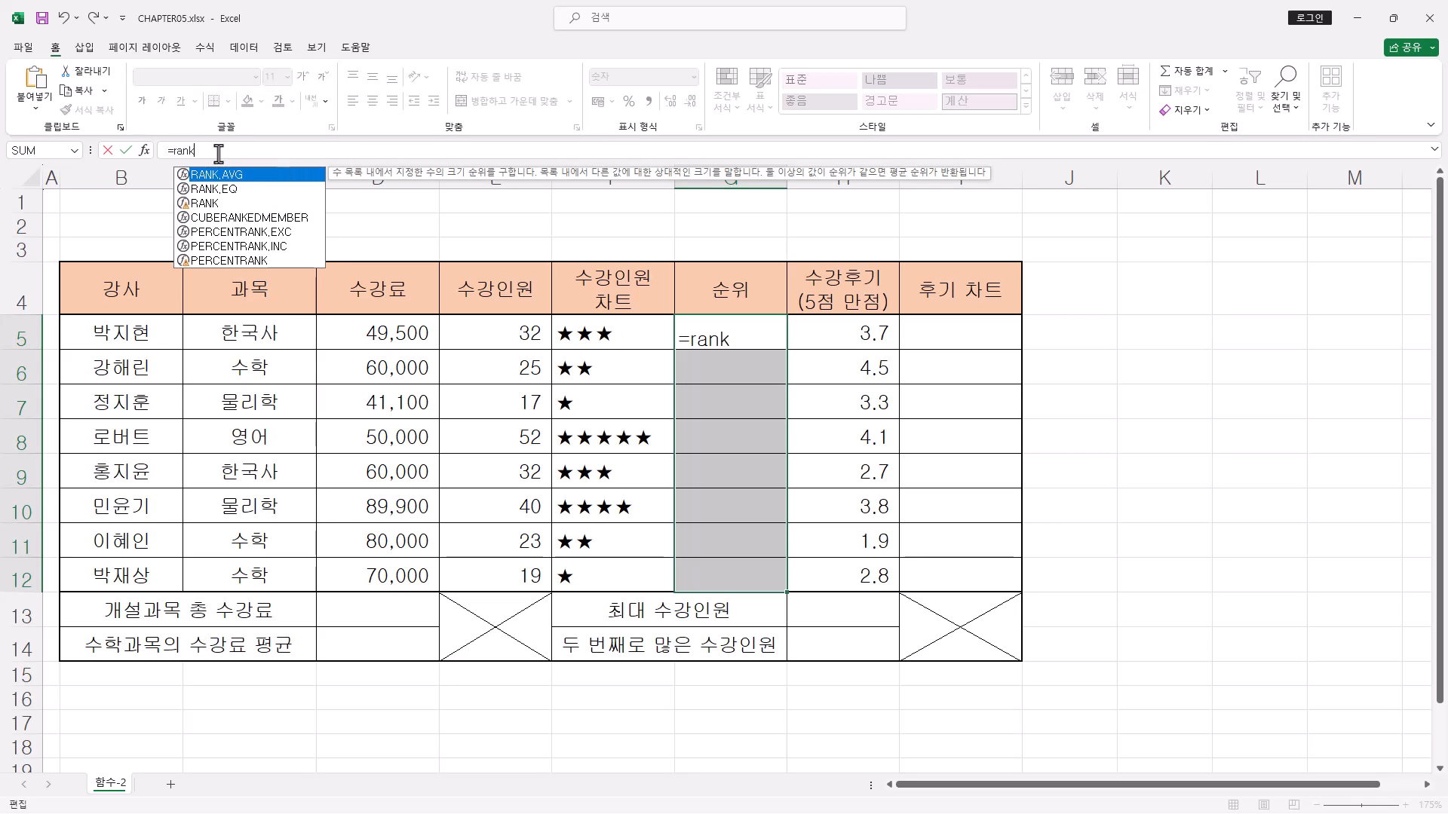
pyautogui.doubleClick(226, 189)
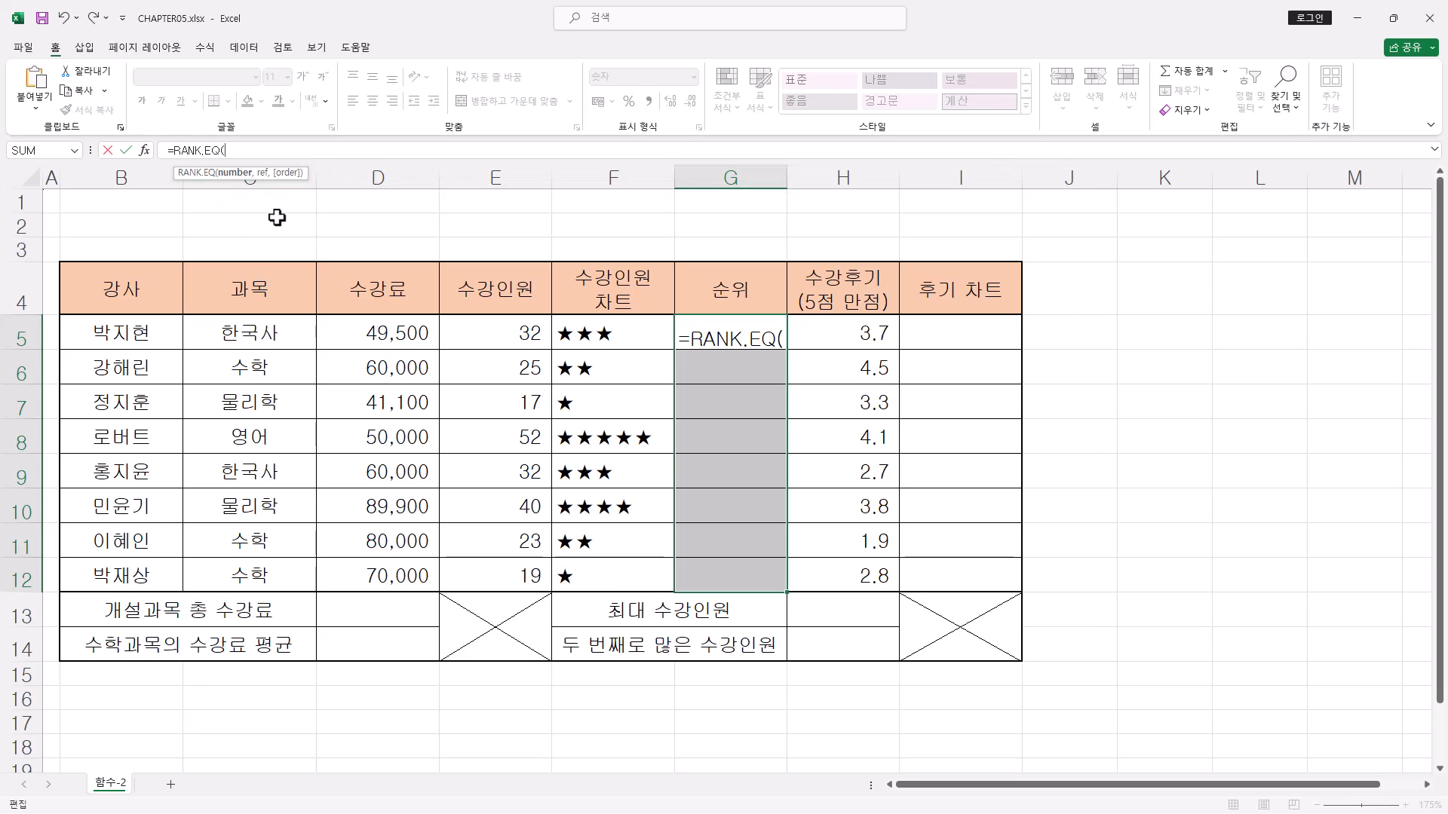
pyautogui.click(145, 152)
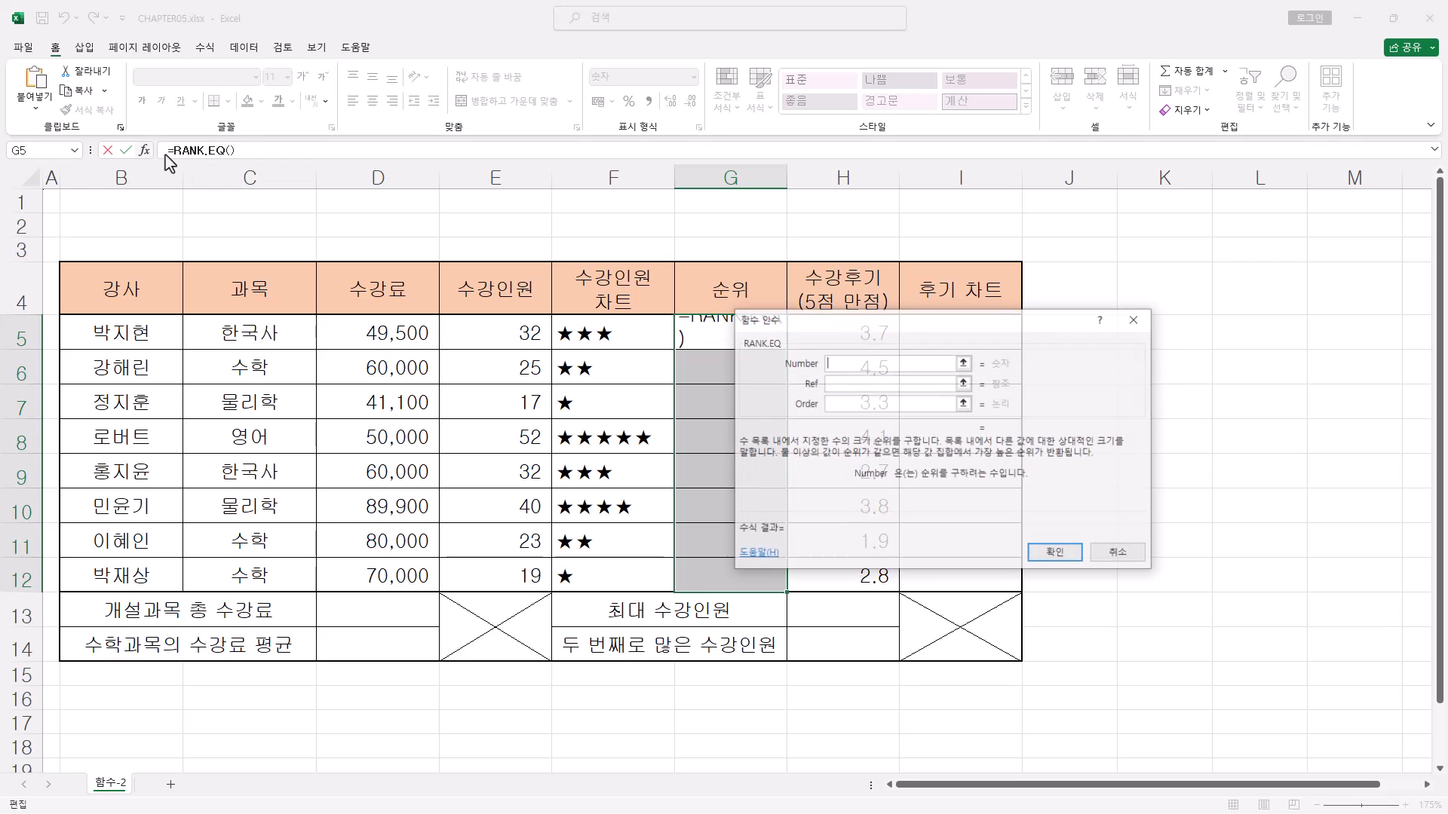
# - Move the function arguments dialog clear of the enrolment column and set the RANK.EQ Number argument to E5
pyautogui.moveTo(962, 326); pyautogui.dragTo(453, 334)
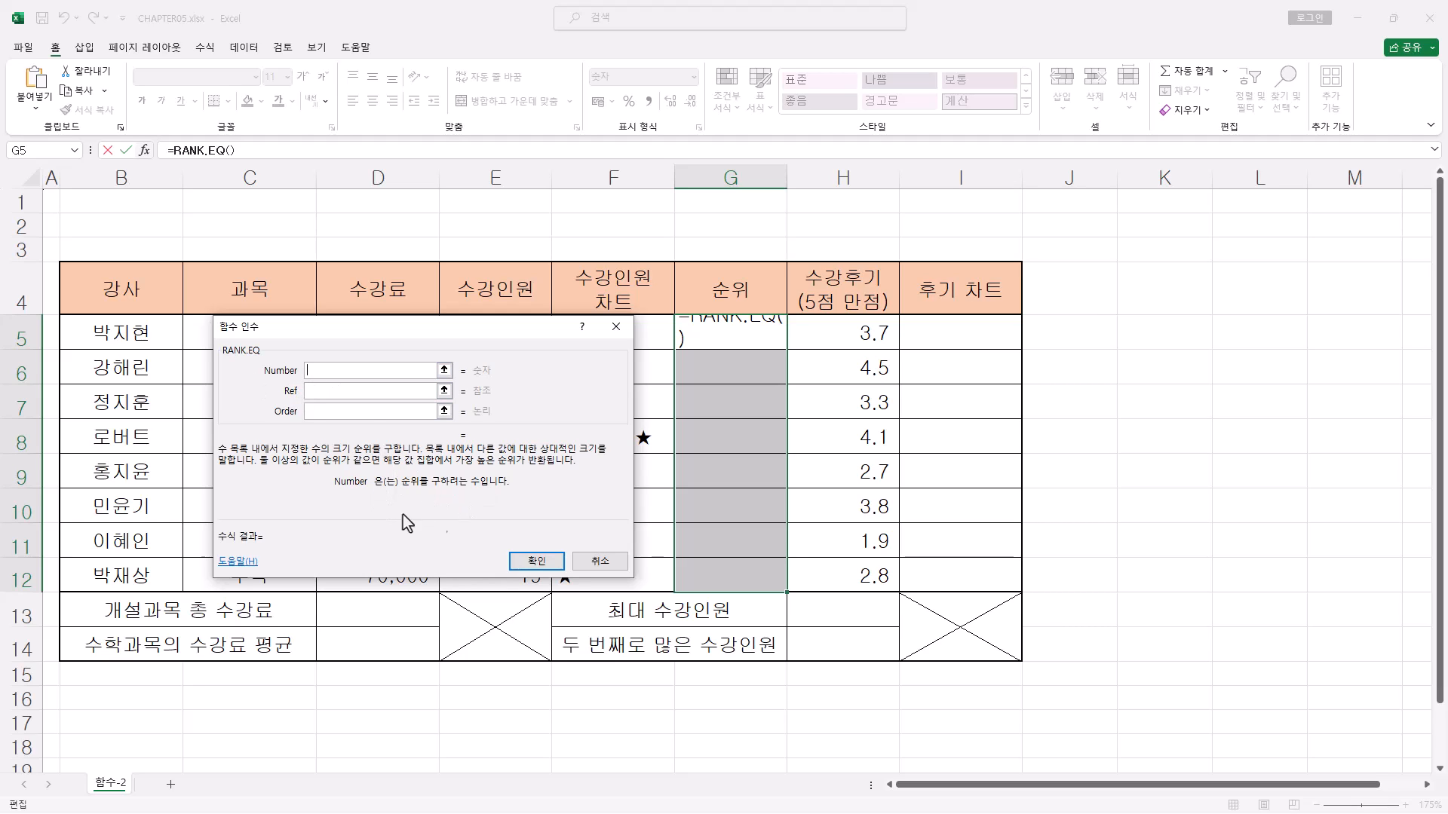
pyautogui.moveTo(474, 332); pyautogui.dragTo(1103, 310)
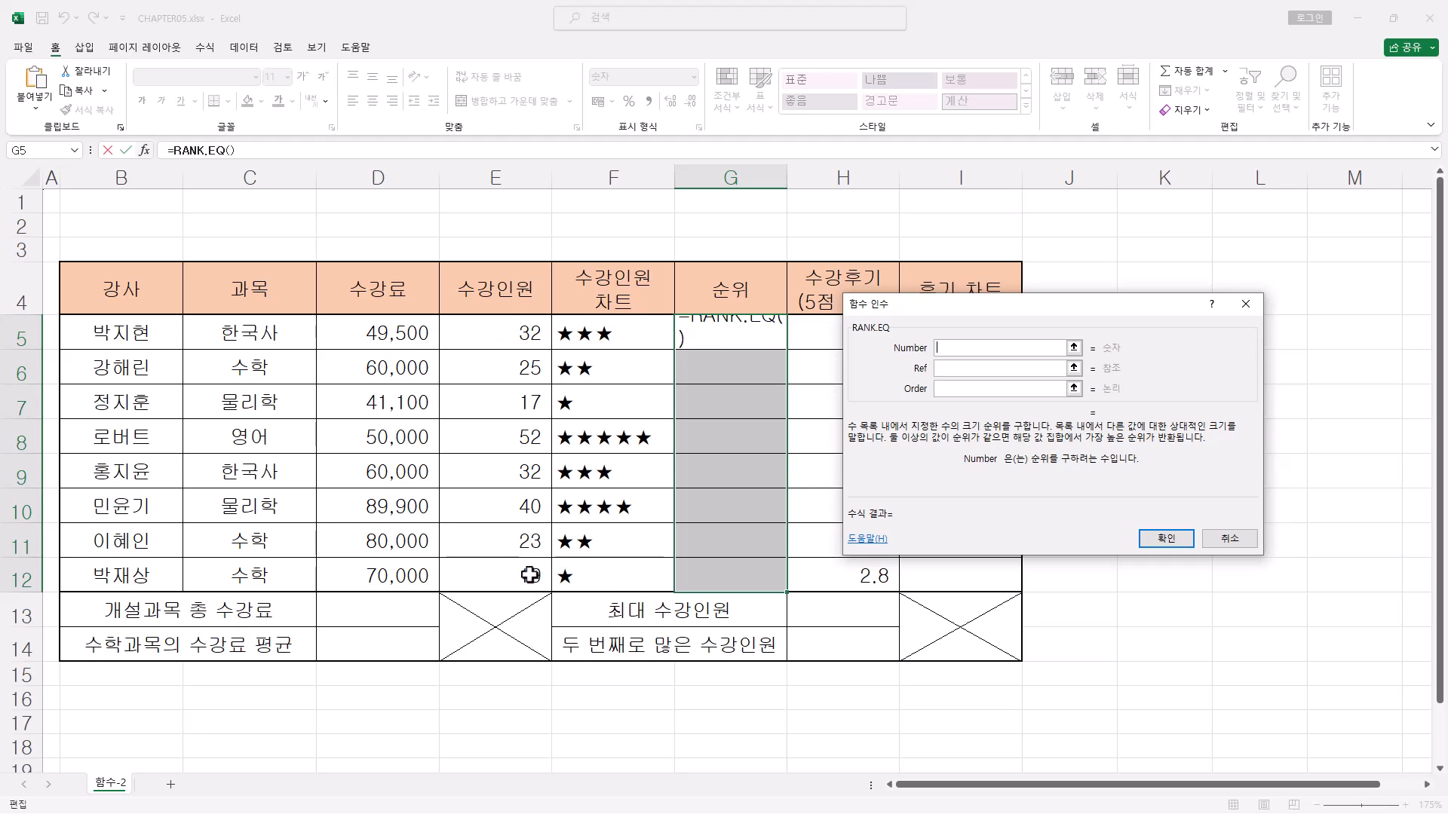
pyautogui.click(524, 331)
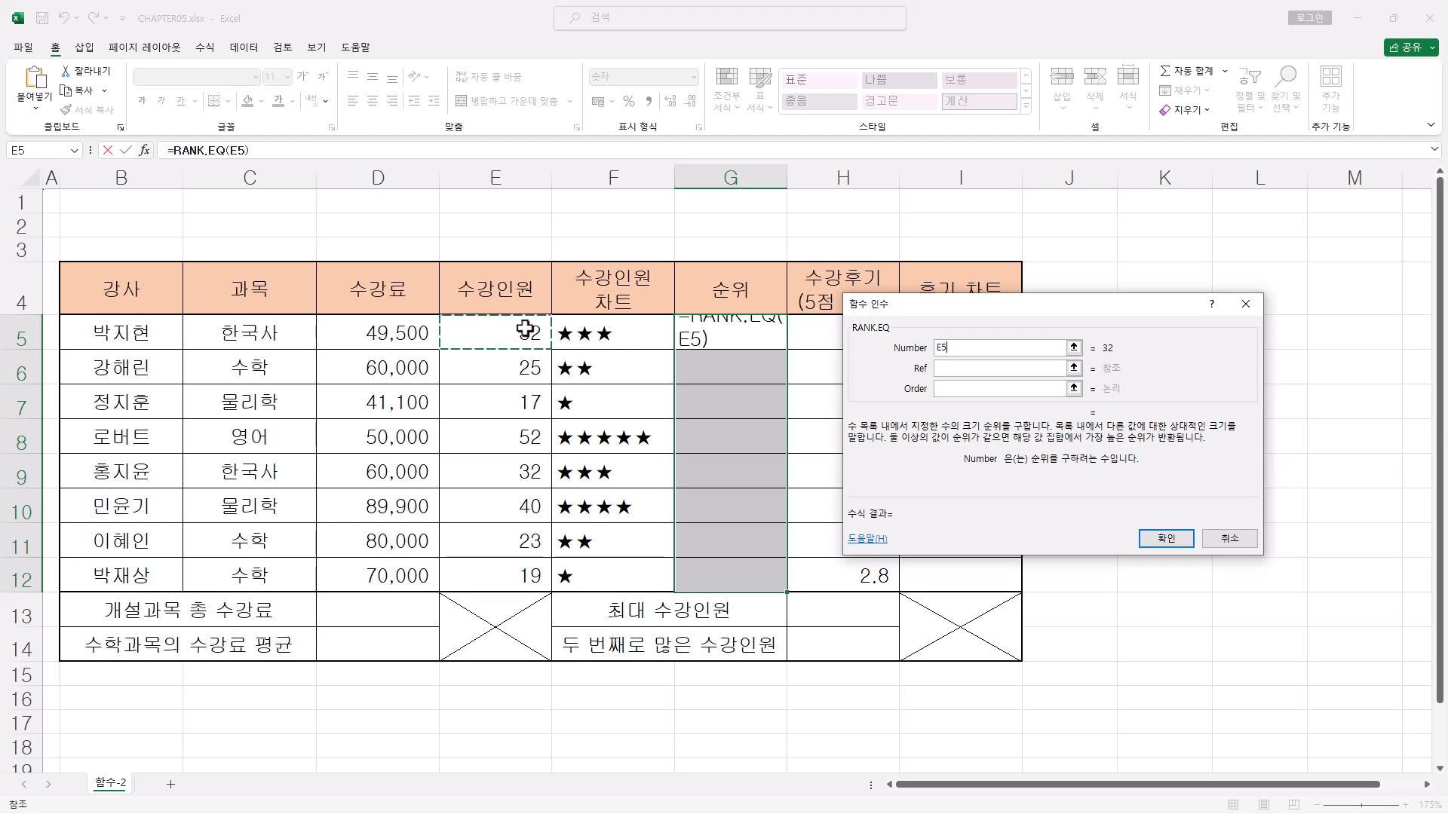
pyautogui.click(958, 348)
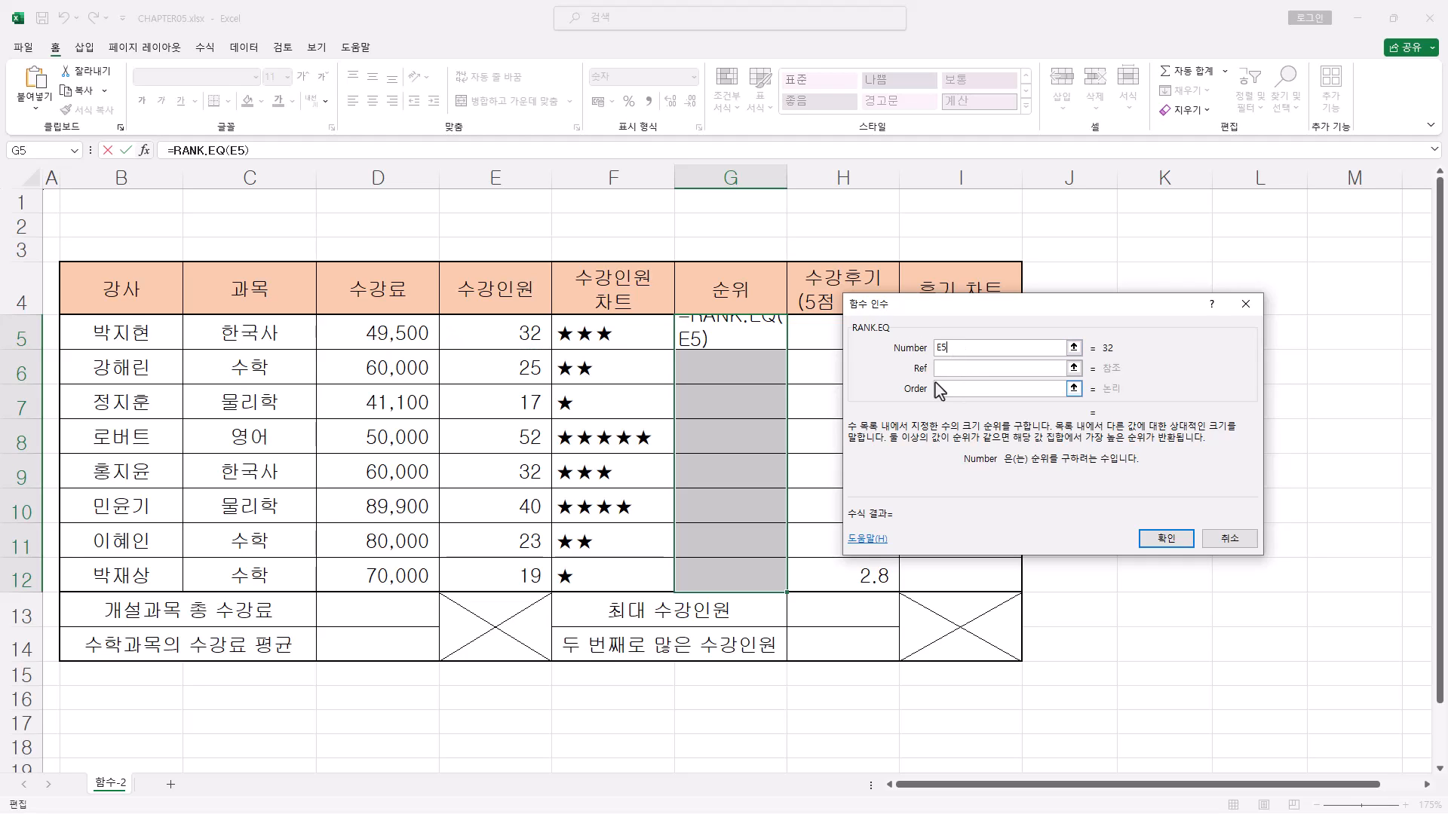
pyautogui.click(962, 369)
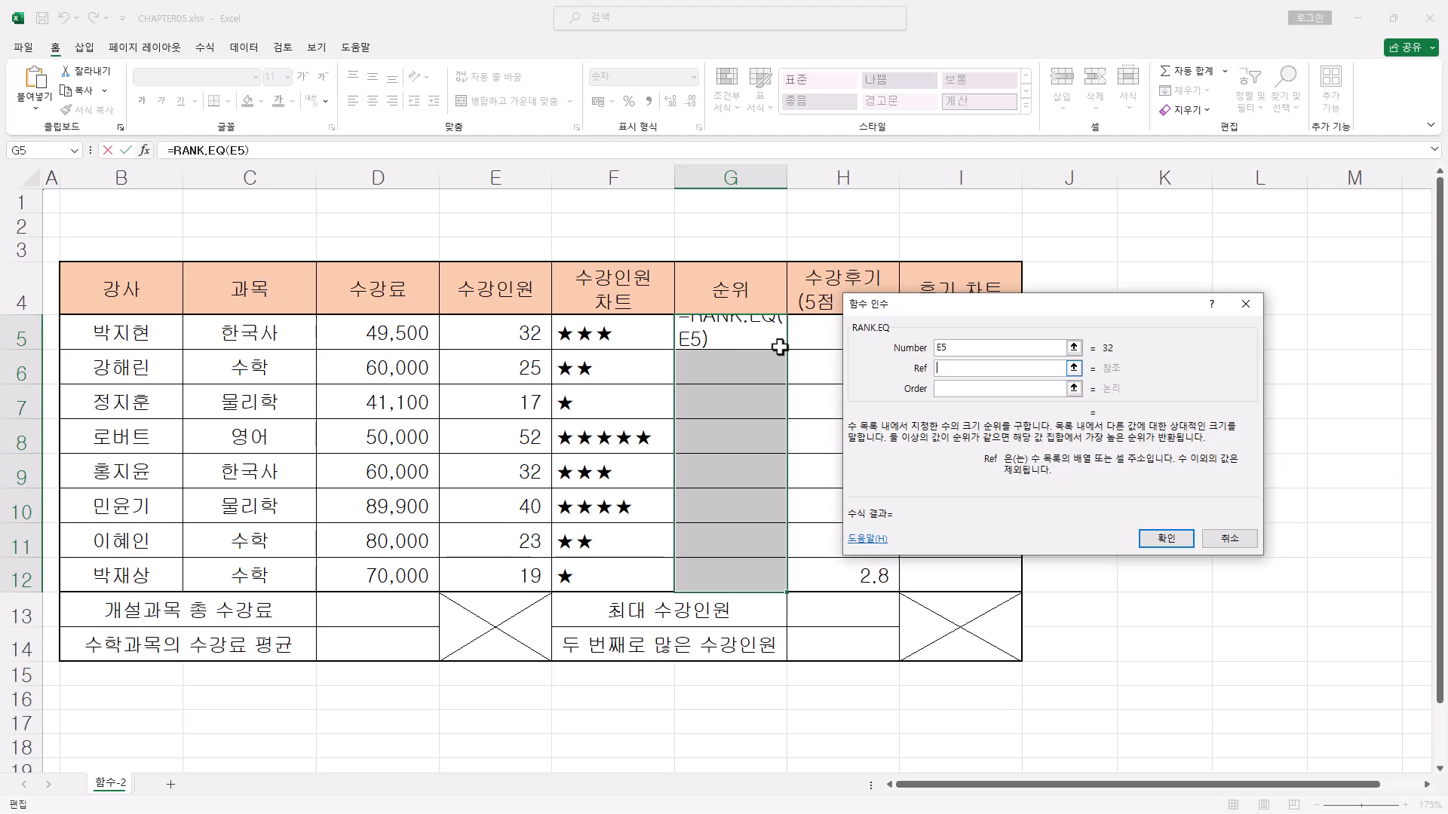
pyautogui.moveTo(520, 334); pyautogui.dragTo(530, 570)
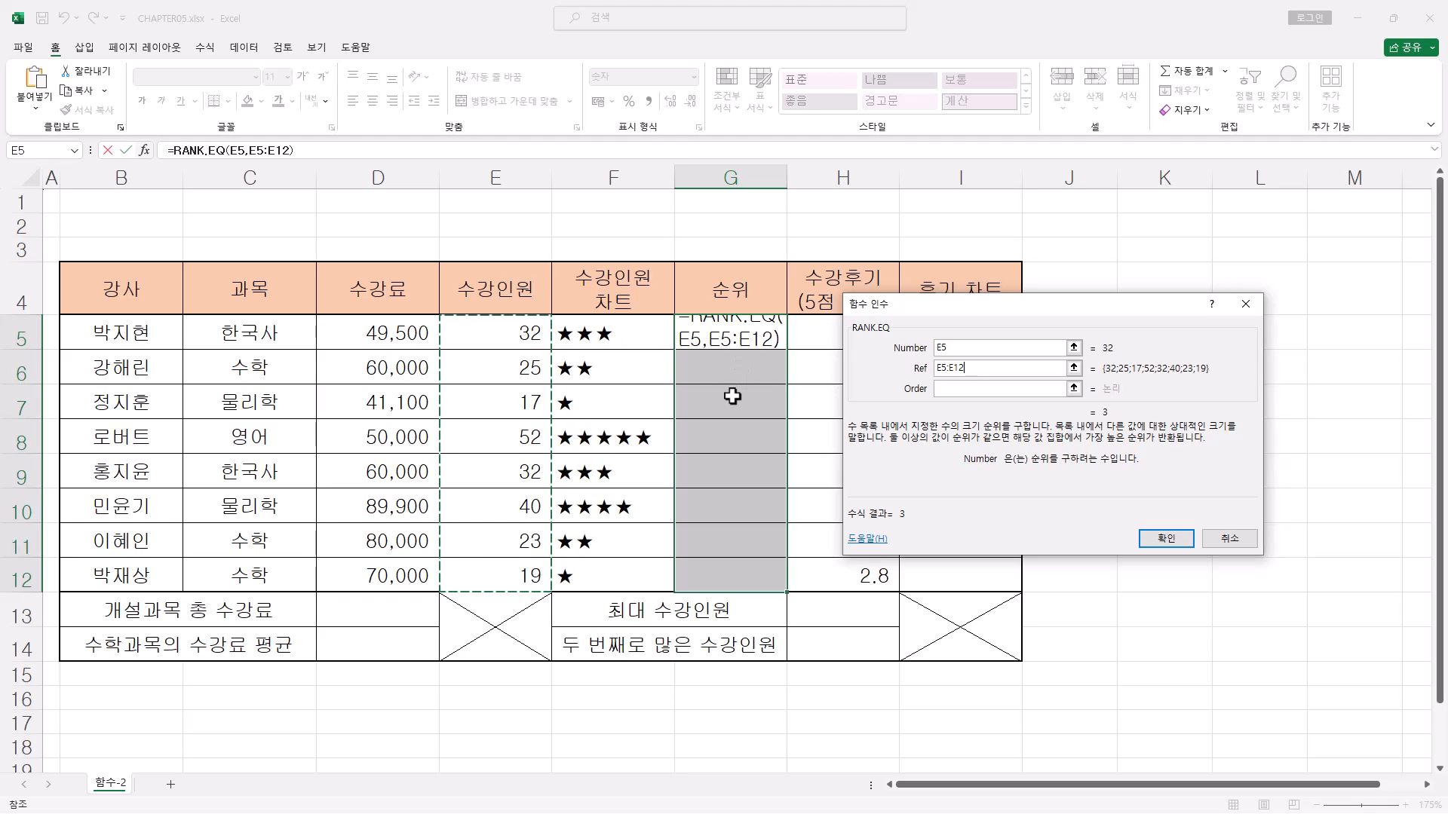
pyautogui.moveTo(978, 371); pyautogui.dragTo(899, 369)
pyautogui.click(962, 369)
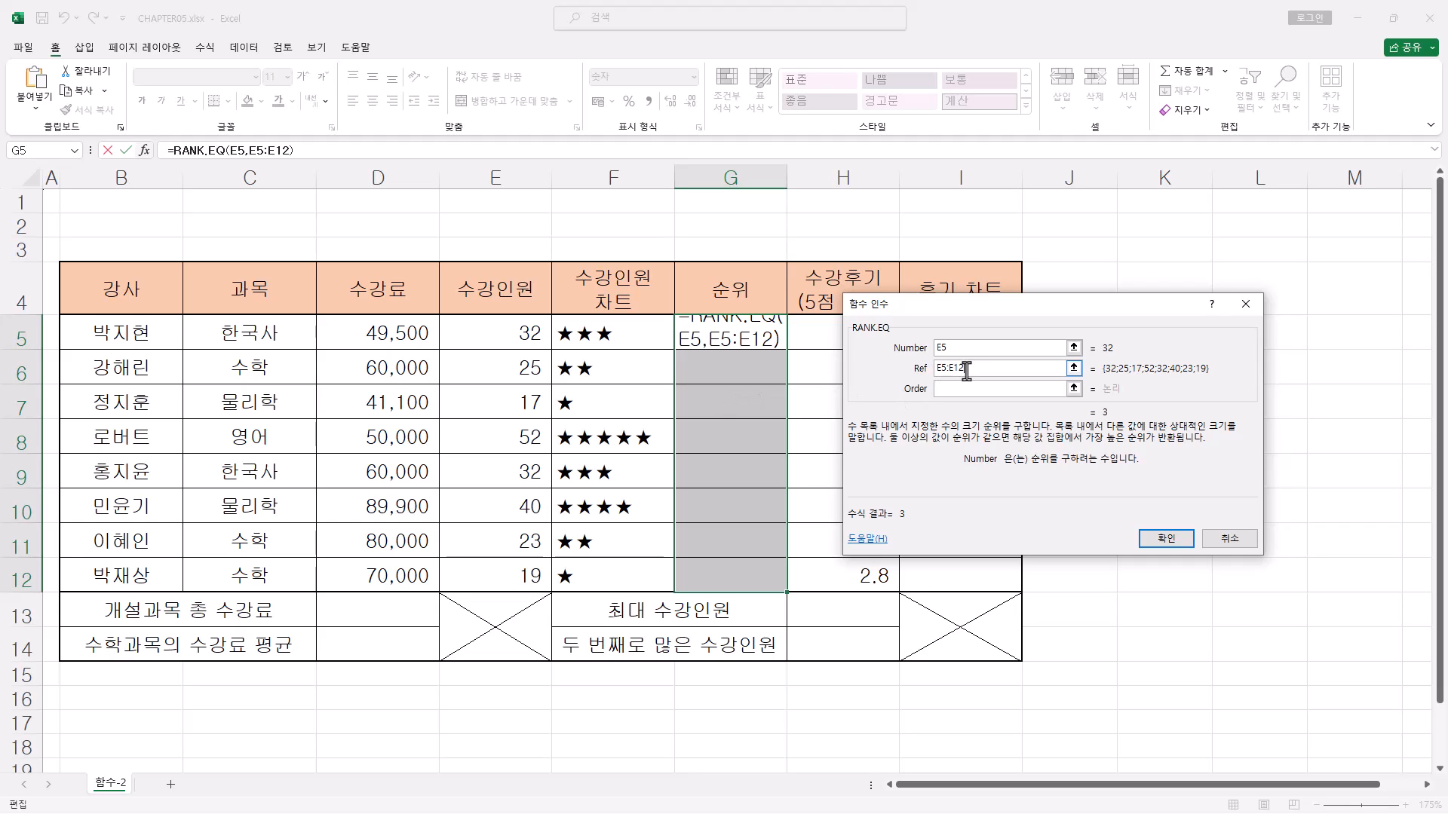
pyautogui.moveTo(969, 368); pyautogui.dragTo(878, 372)
pyautogui.press('BackSpace')
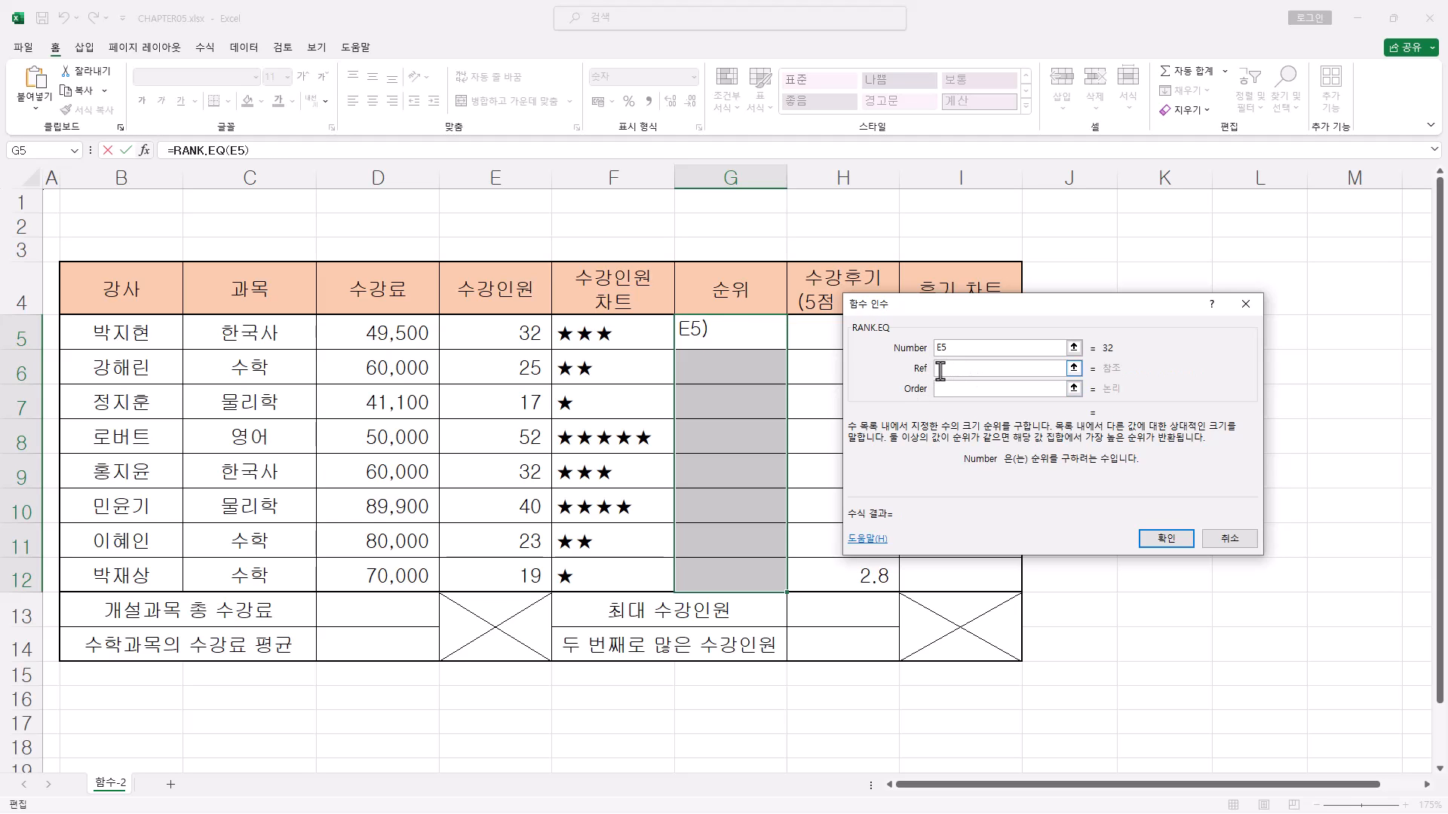
# - Set the RANK.EQ Ref argument to the enrolment counts as the absolute range $E$5:$E$12
pyautogui.moveTo(526, 337); pyautogui.dragTo(521, 574)
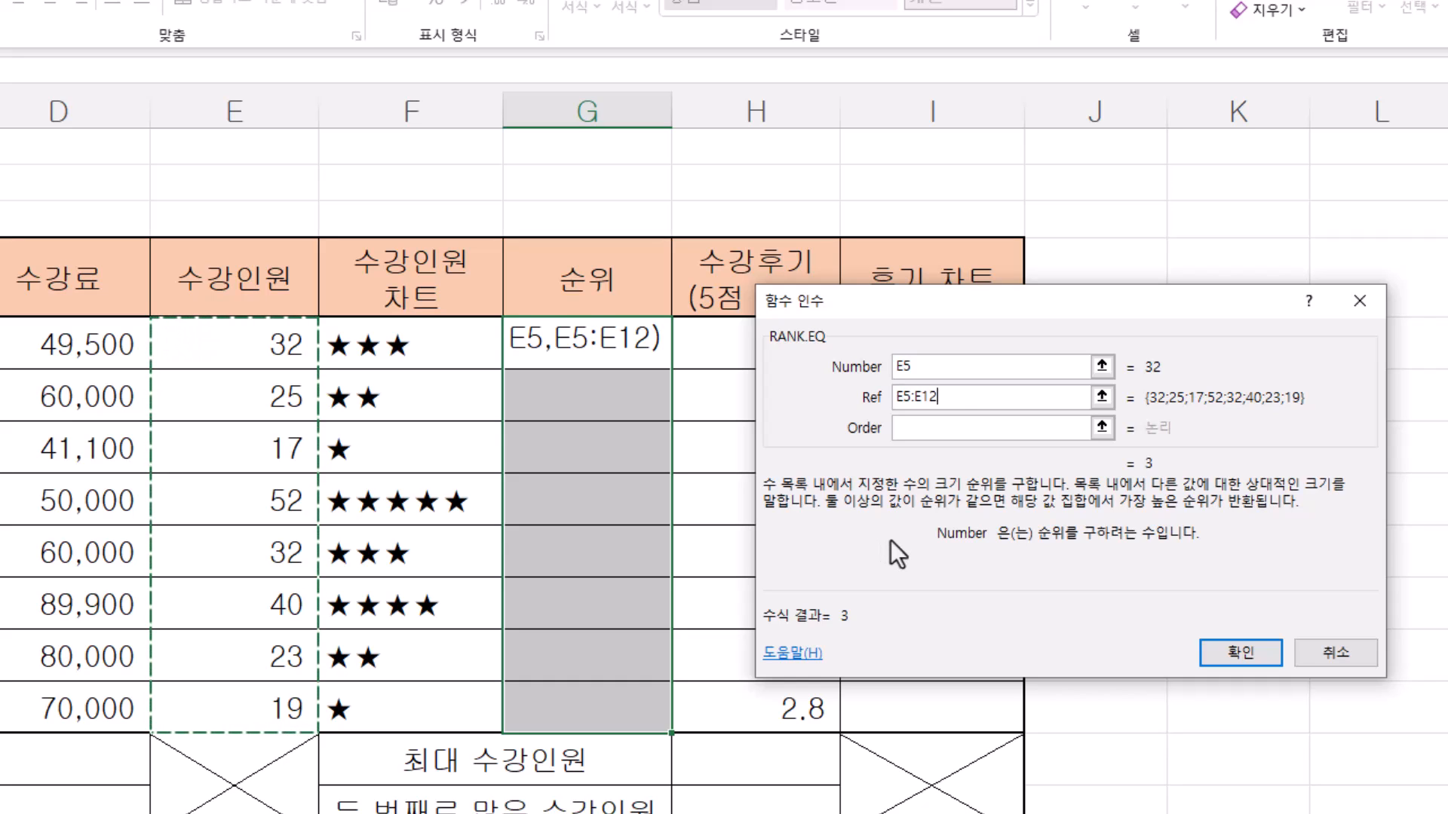
pyautogui.press('F4')
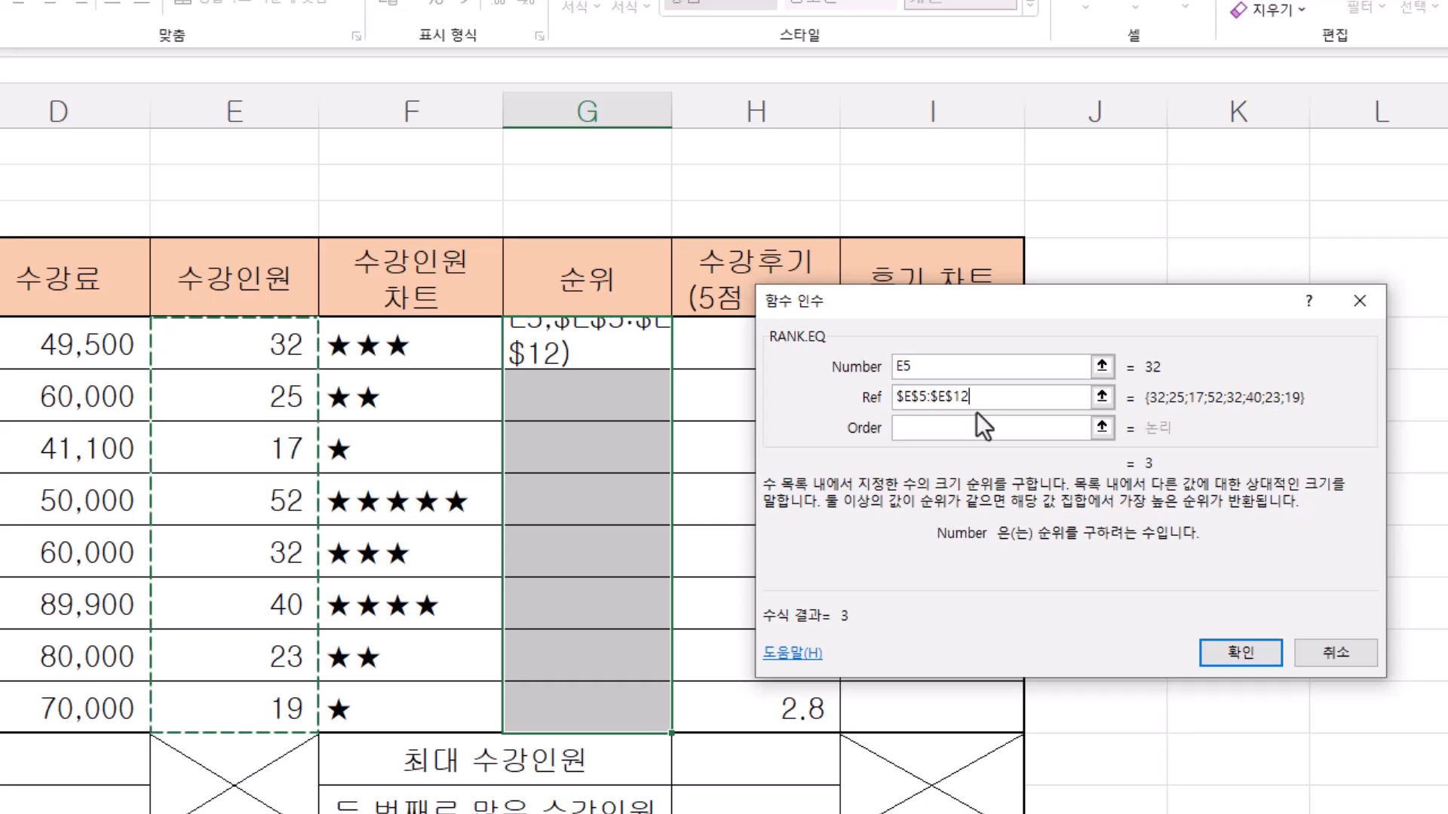
pyautogui.moveTo(974, 396); pyautogui.dragTo(787, 401)
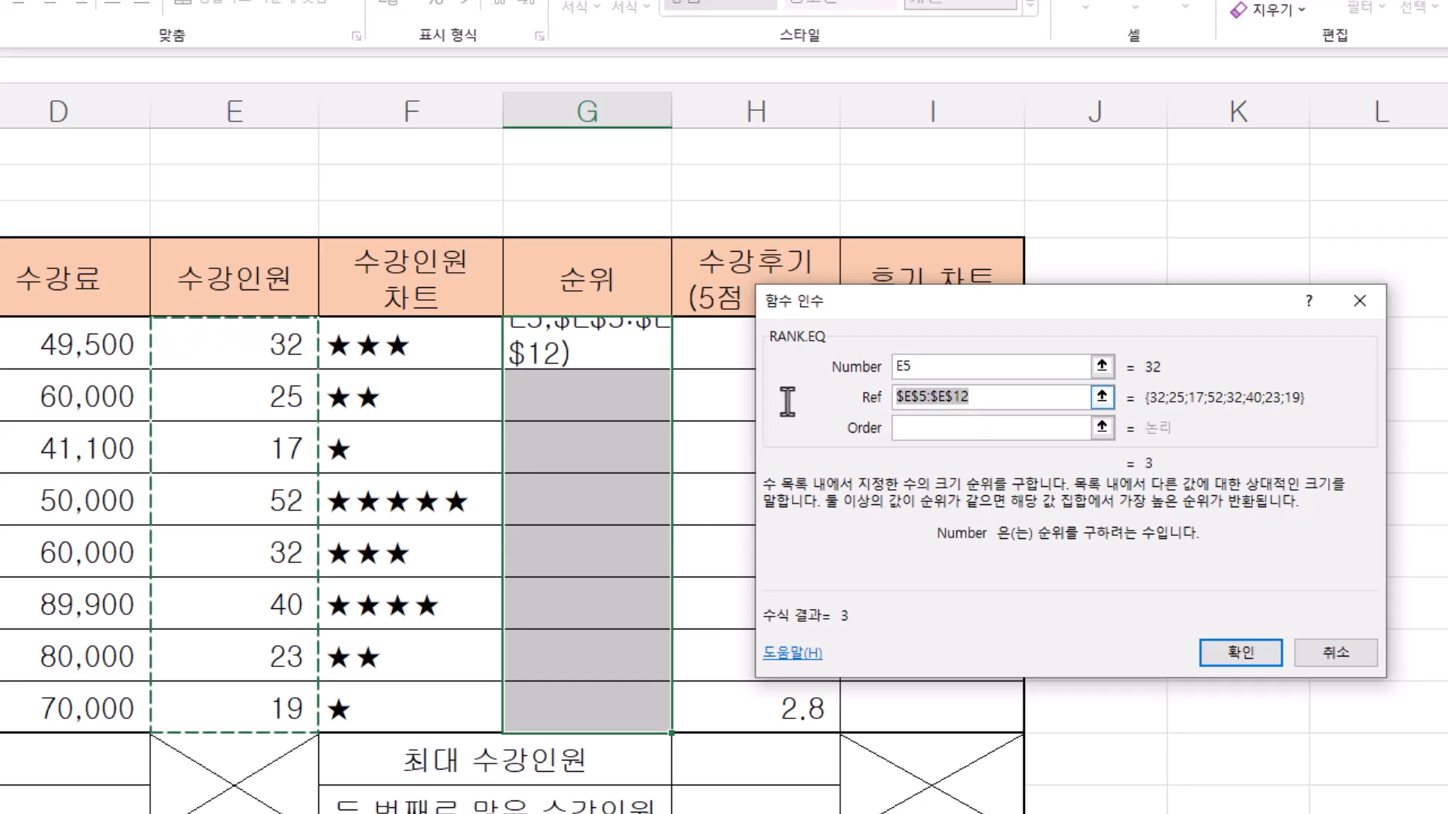
pyautogui.moveTo(907, 374); pyautogui.dragTo(875, 368)
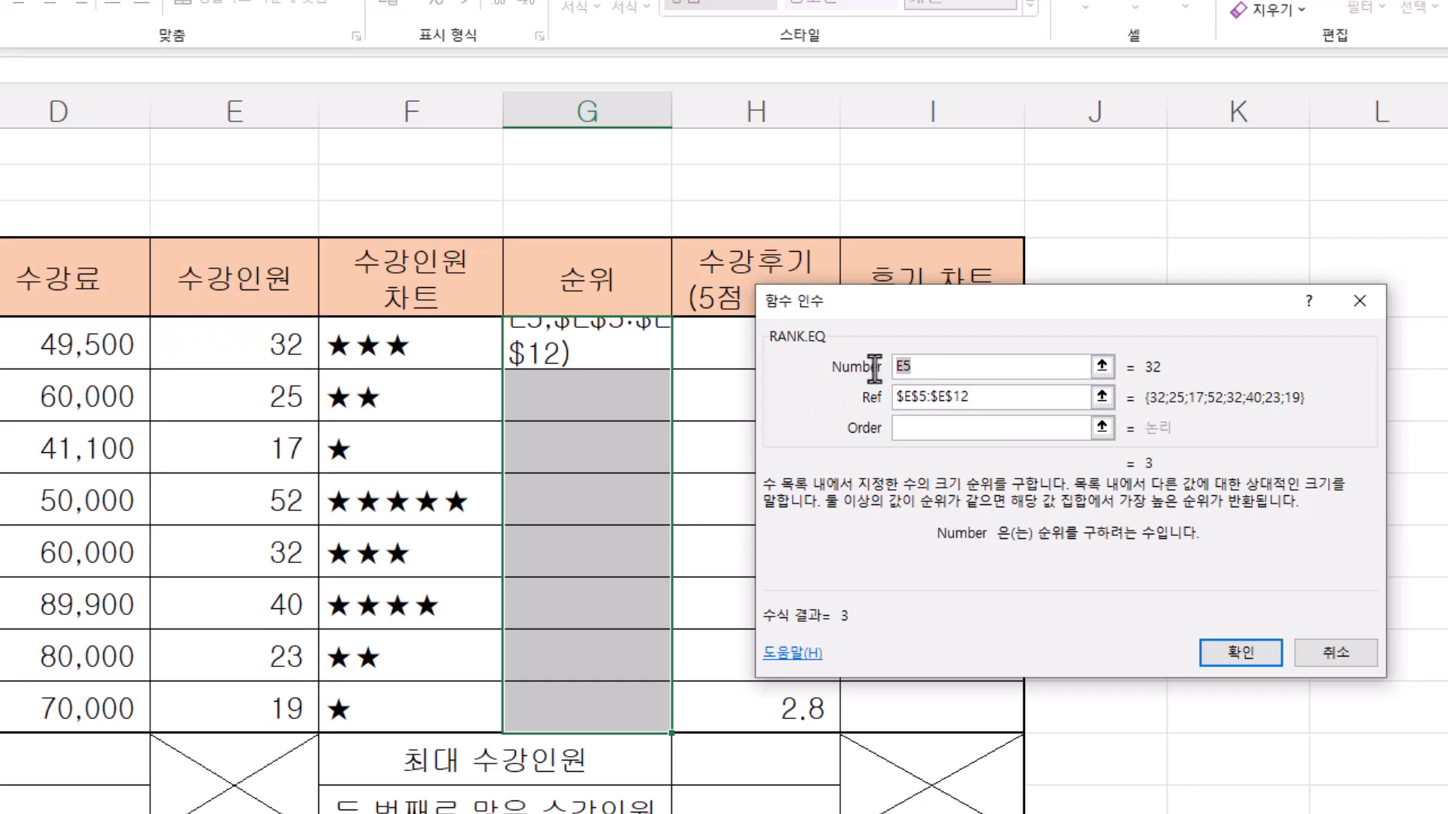
pyautogui.moveTo(1005, 400); pyautogui.dragTo(846, 418)
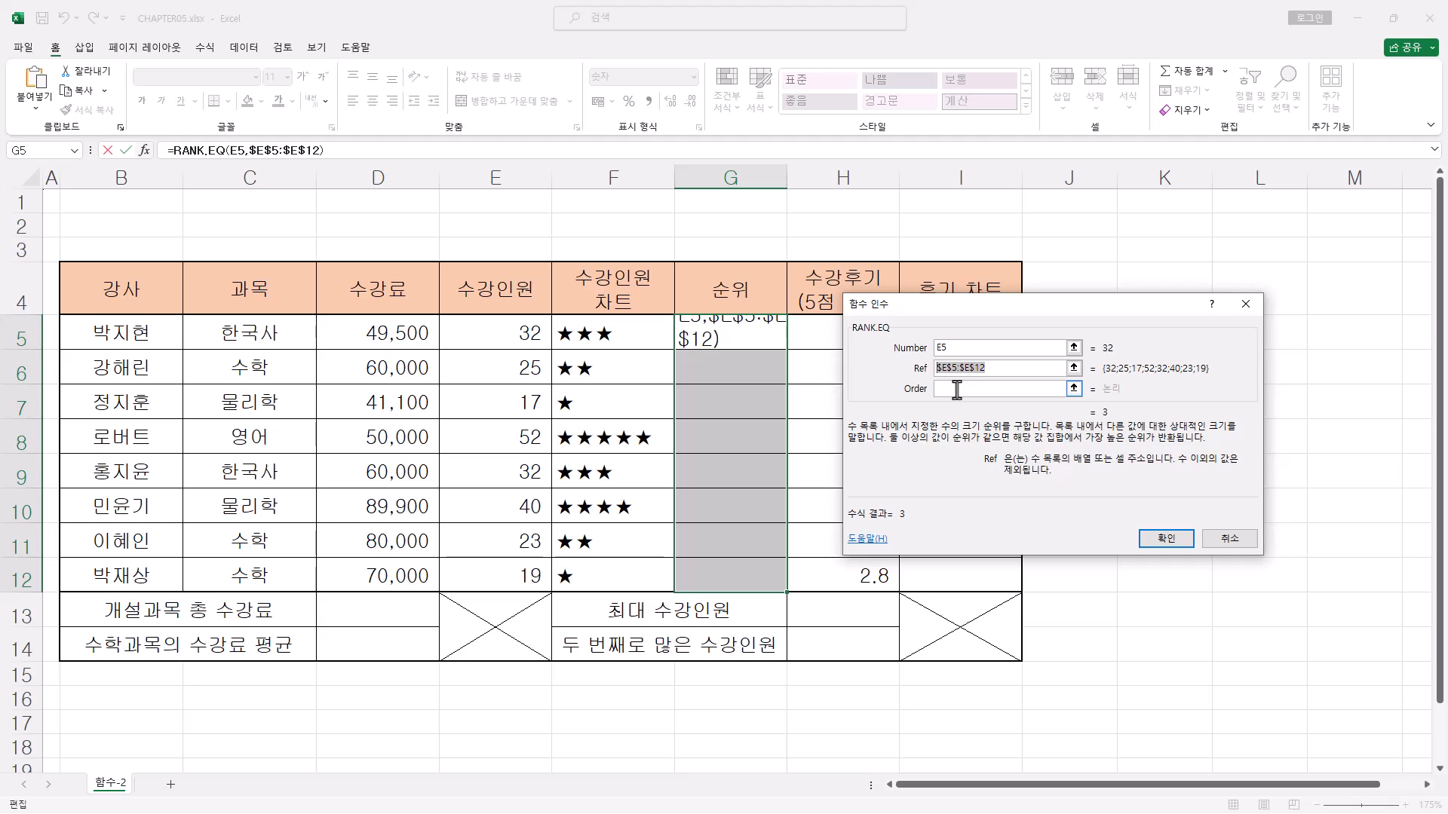
# - Set the RANK.EQ Order argument to 0 and enter the formula in all of G5:G12
pyautogui.click(956, 389)
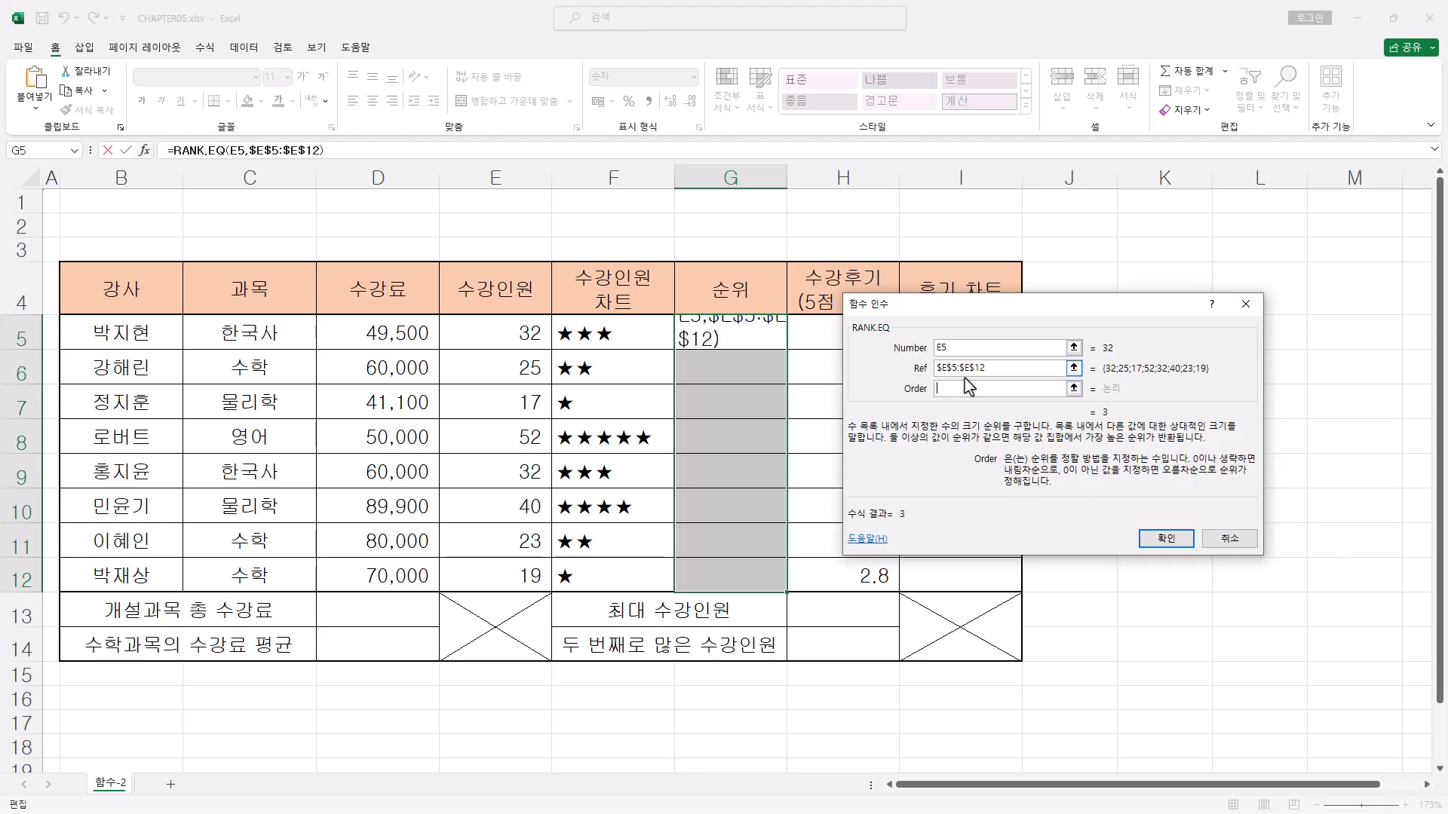
pyautogui.write('0')
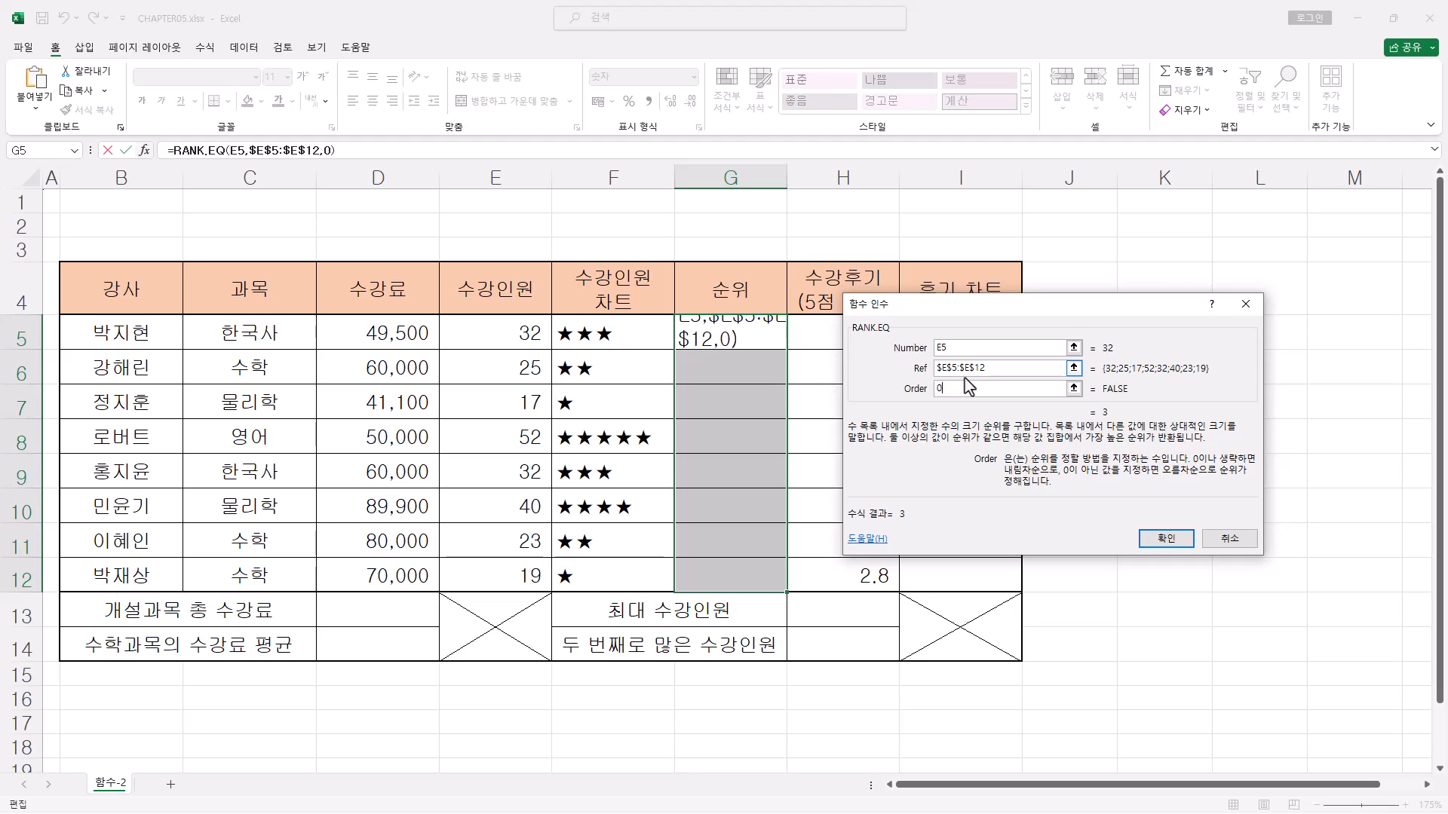
pyautogui.keyDown('ctrl'); pyautogui.click(1167, 540); pyautogui.keyUp('ctrl')
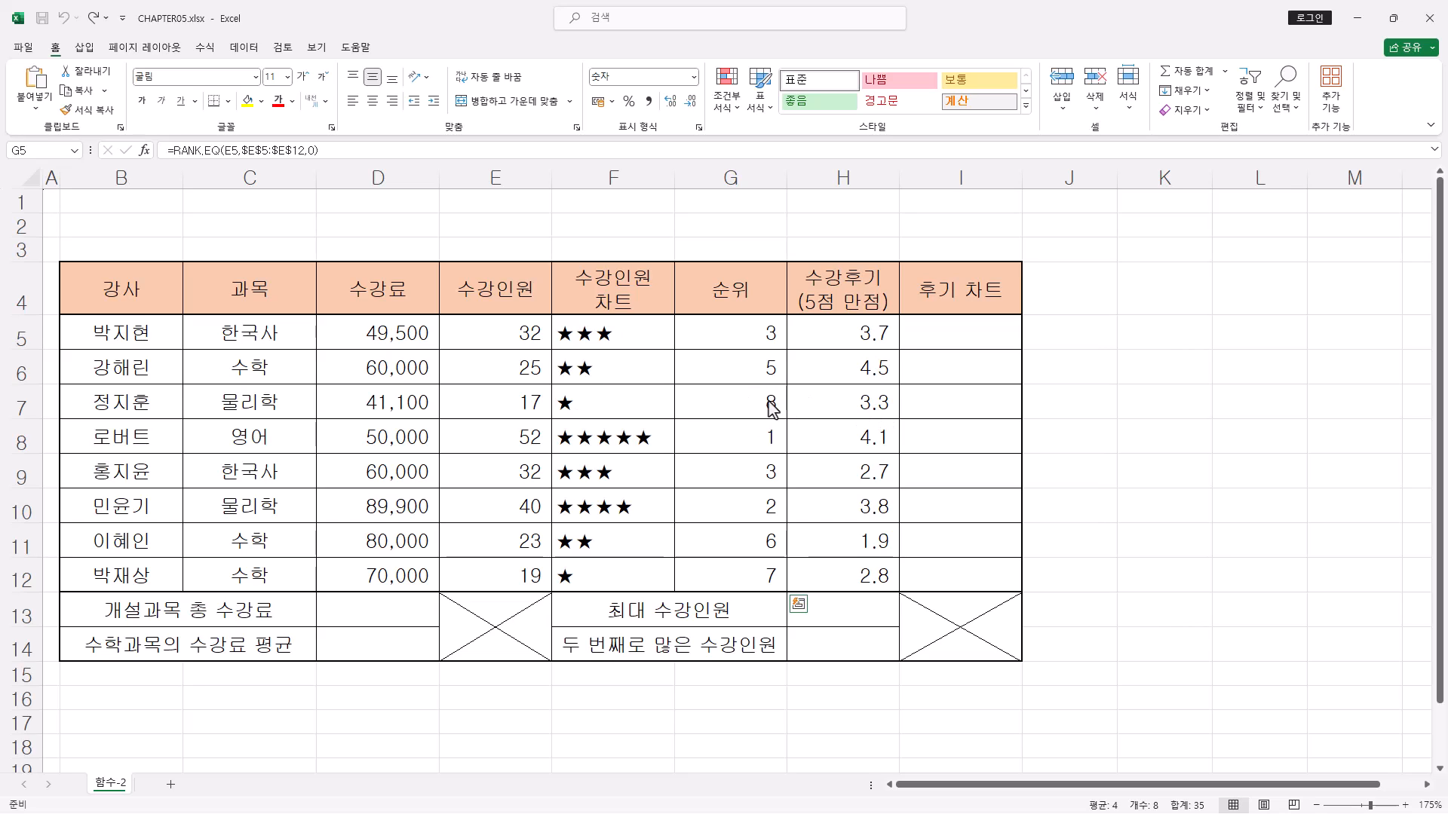
# - Remove the order argument from the rank formula, leaving =RANK.EQ(E5,$E$5:$E$12), and apply it to G5:G12
pyautogui.hotkey('ctrl', 'shift', 'Down')
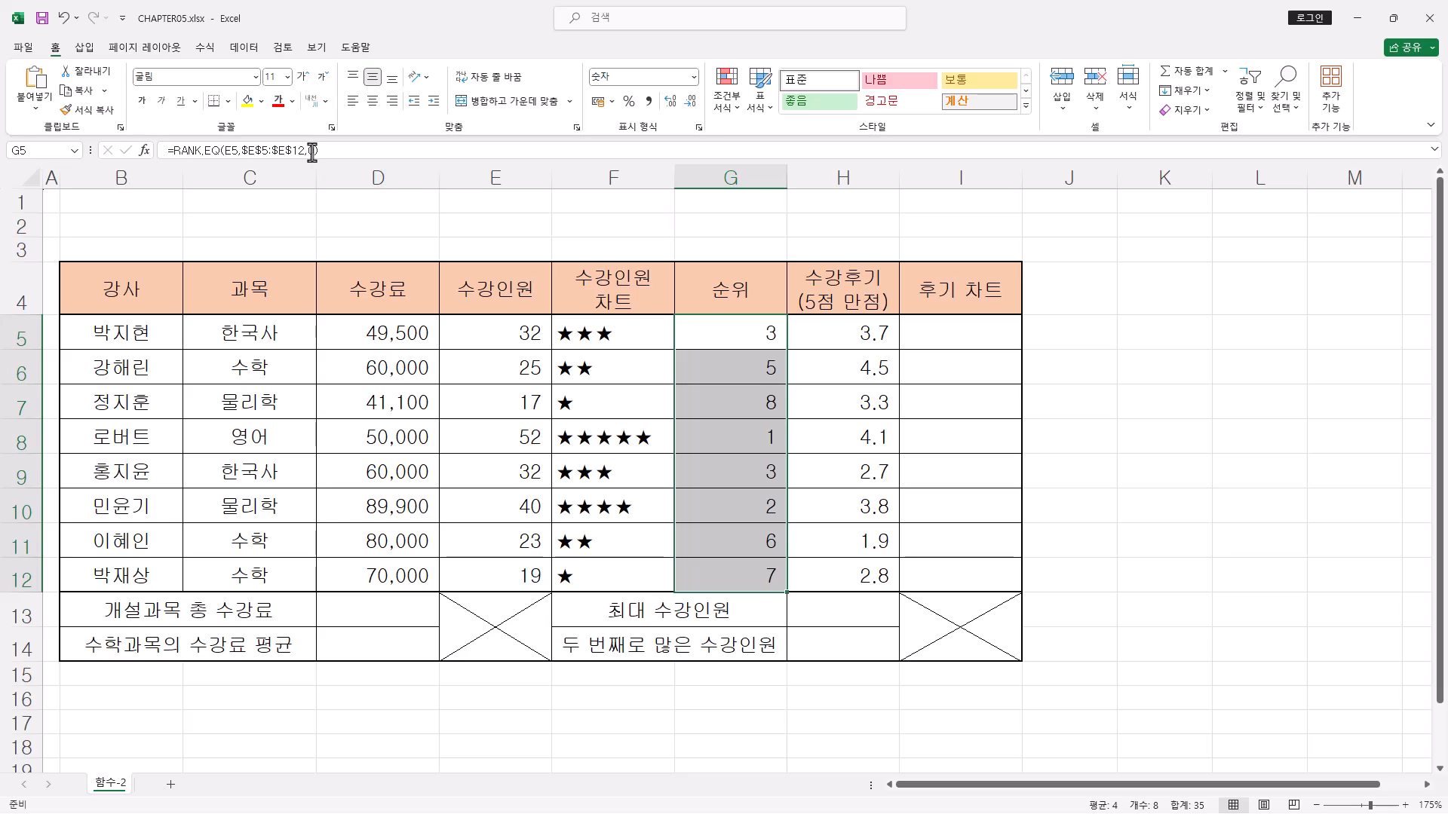
pyautogui.click(313, 150)
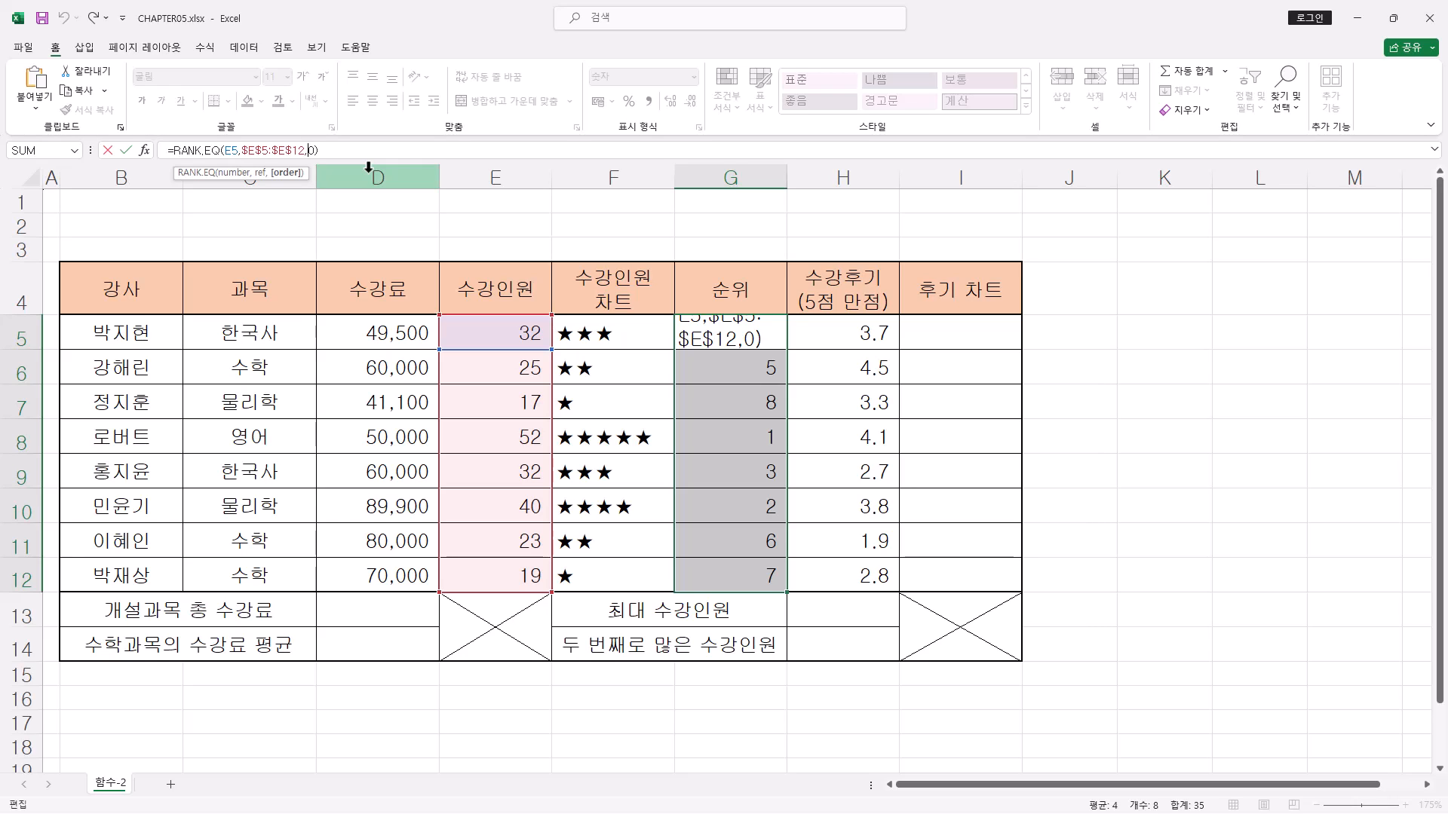
pyautogui.press('BackSpace')
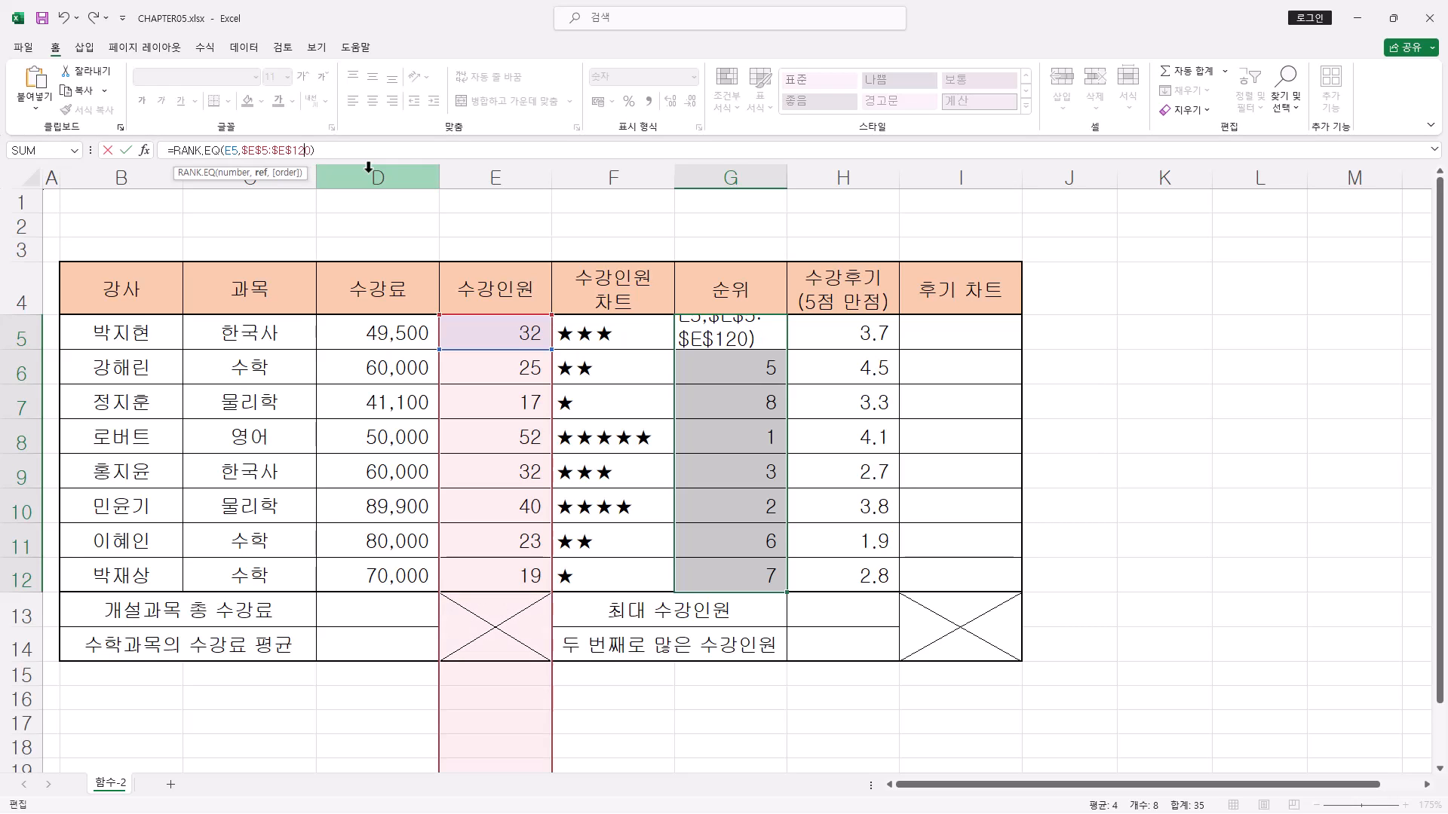
pyautogui.press('Delete')
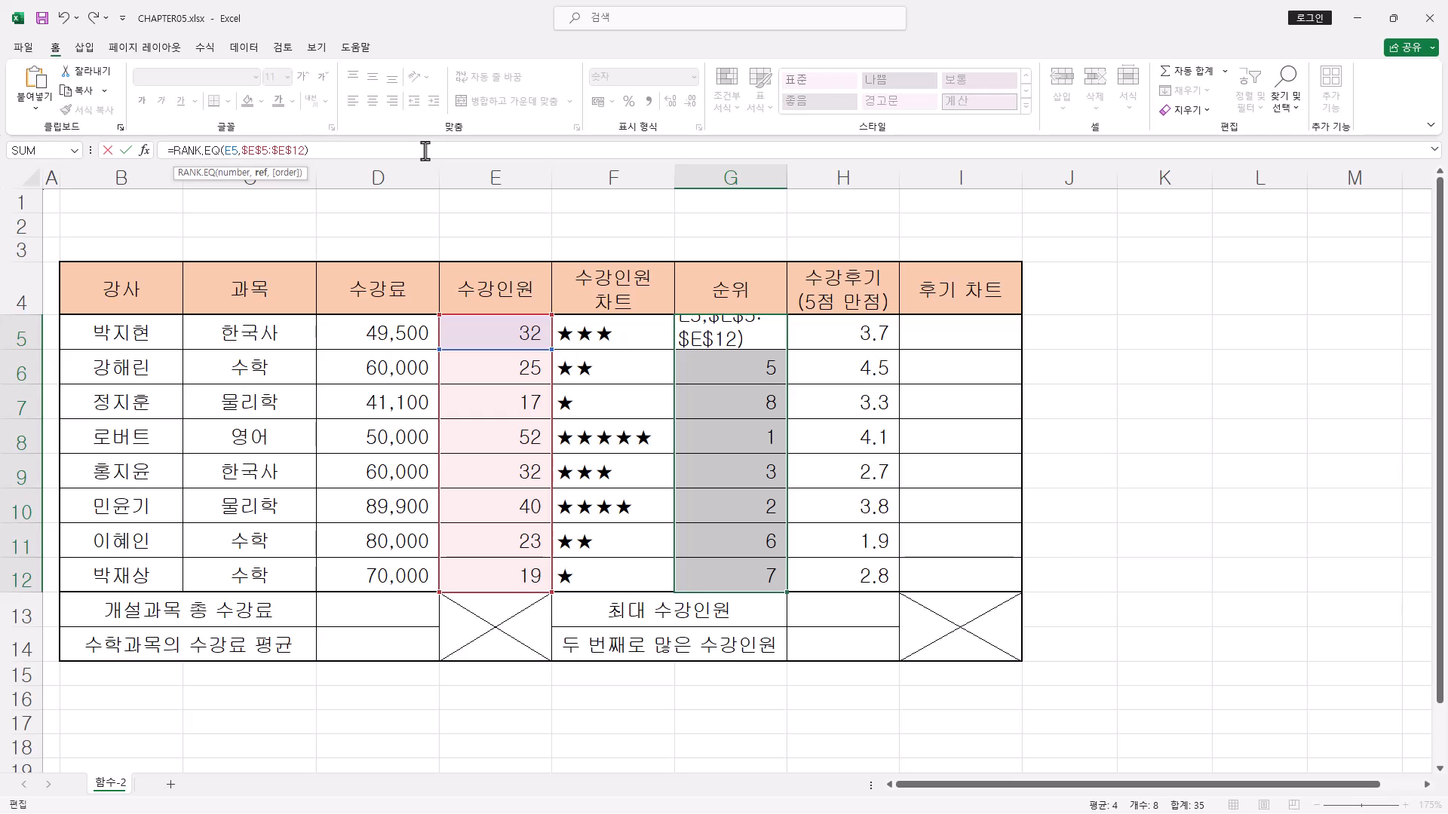
pyautogui.hotkey('ctrl', 'Return')
pyautogui.hotkey('ctrl', 'q')
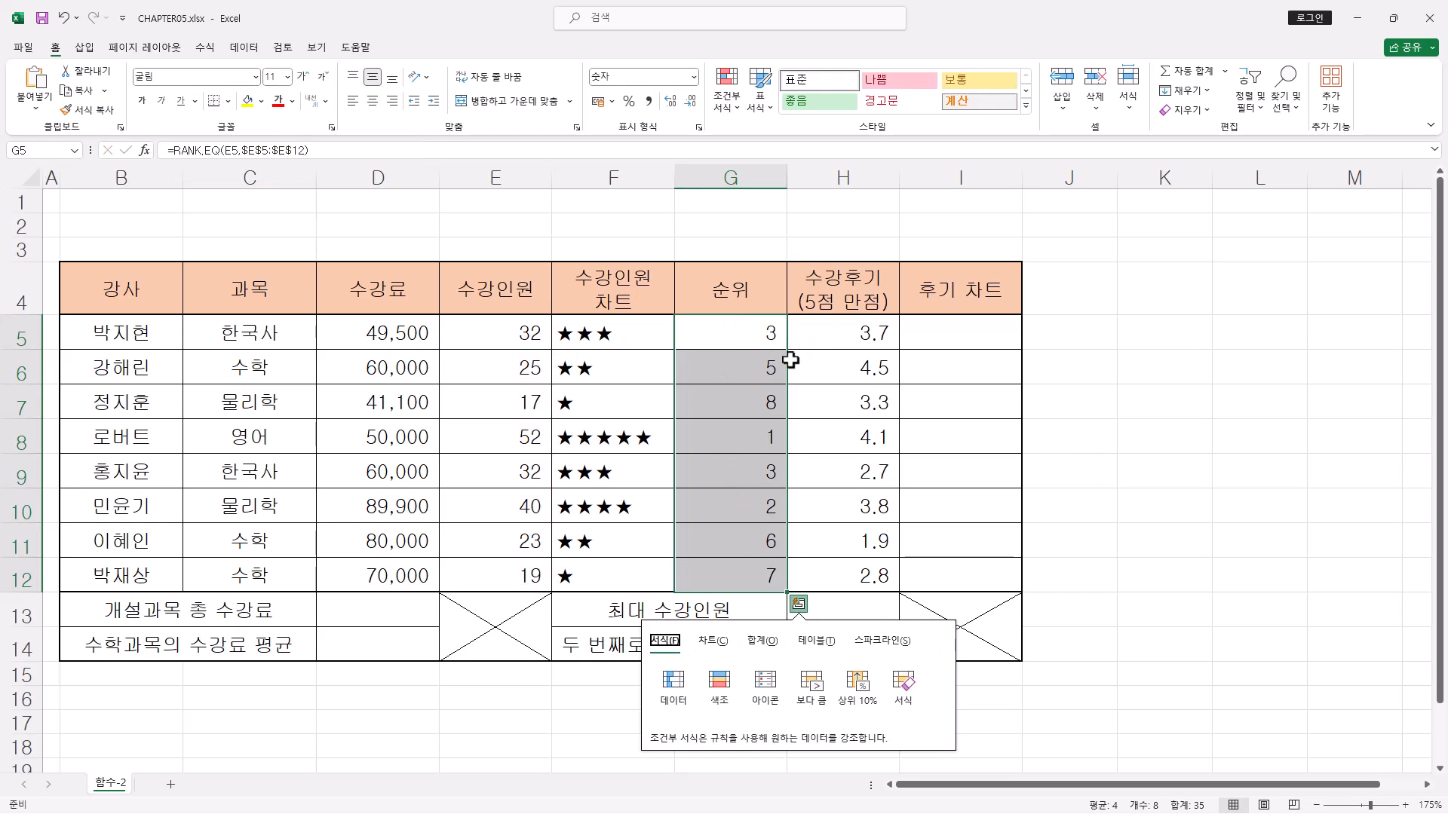
# - Restore the order argument 0 in the rank formula, apply =RANK.EQ(E5,$E$5:$E$12,0) to G5:G12 and reopen it for review
pyautogui.click(326, 152)
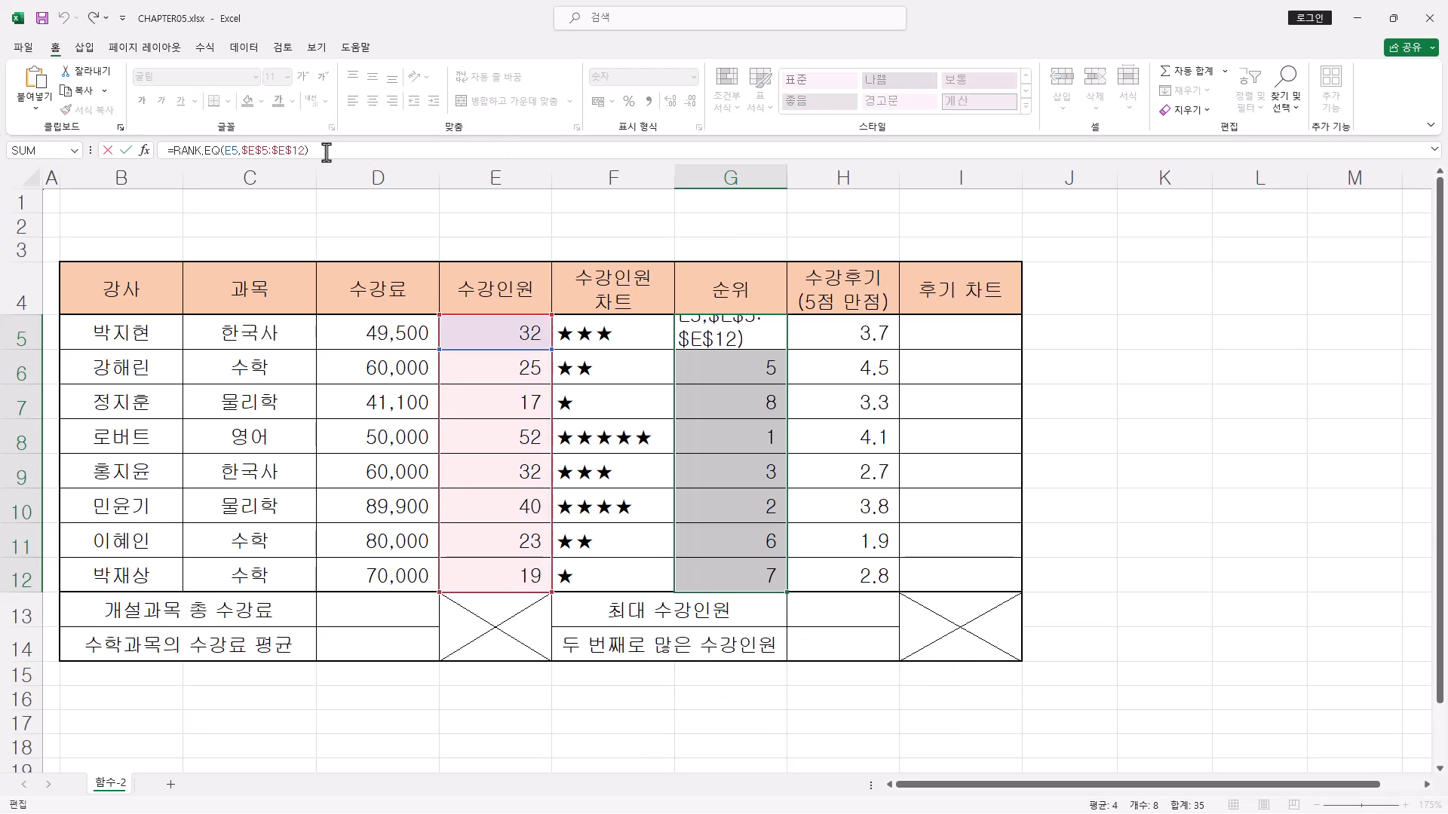
pyautogui.press('BackSpace')
pyautogui.write(',')
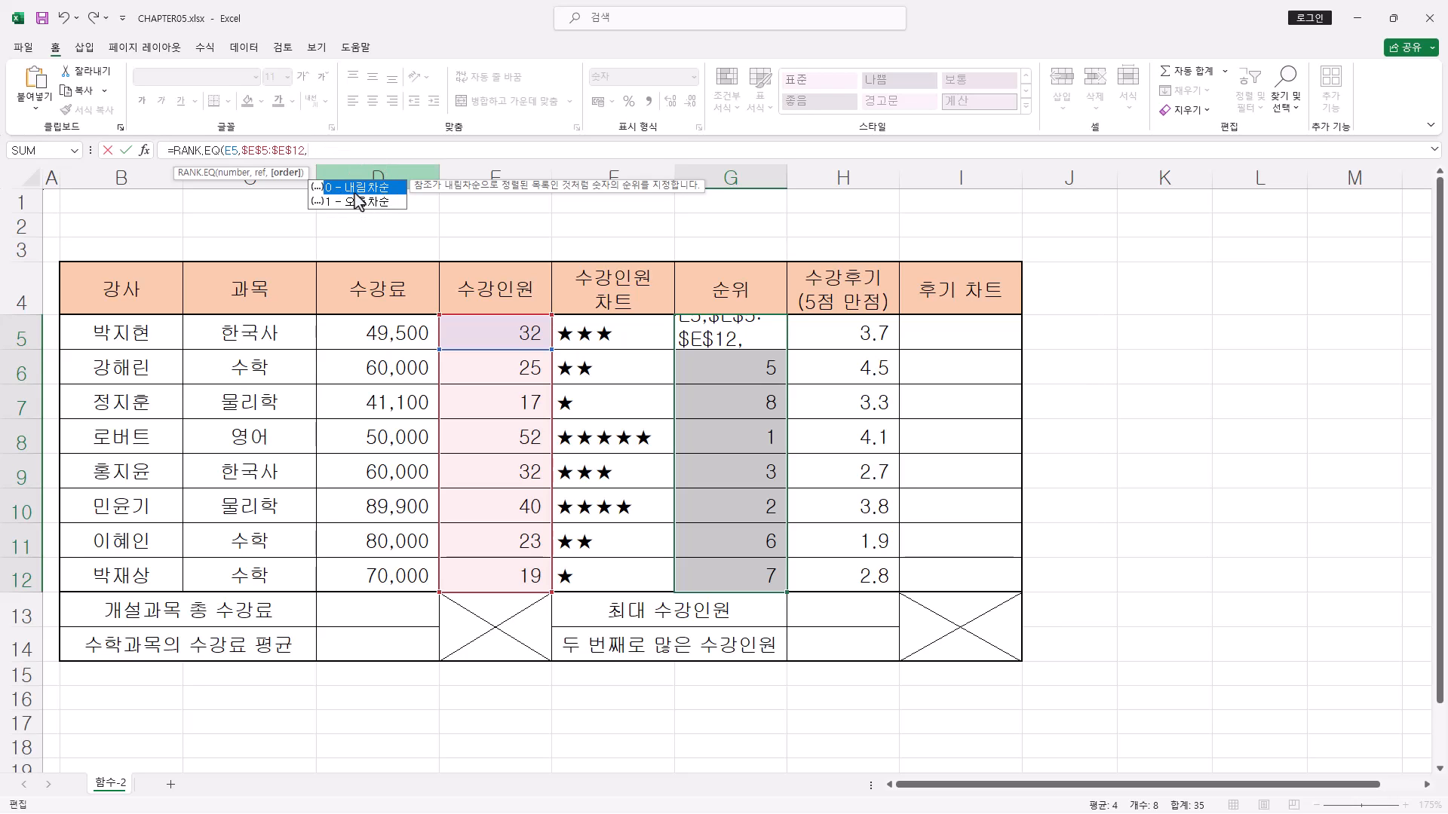
pyautogui.write('0)')
pyautogui.hotkey('ctrl', 'Return')
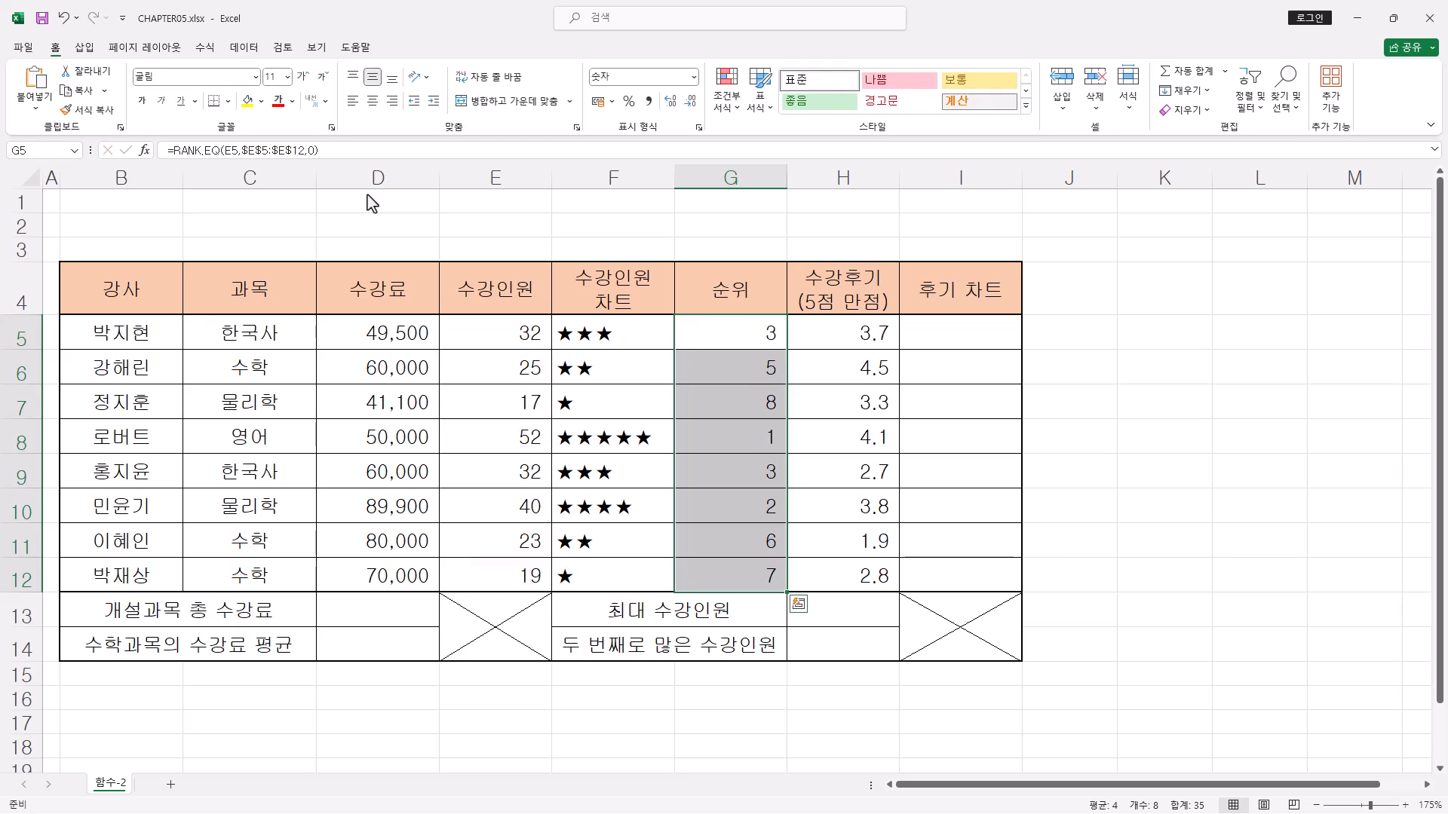
pyautogui.press('F2')
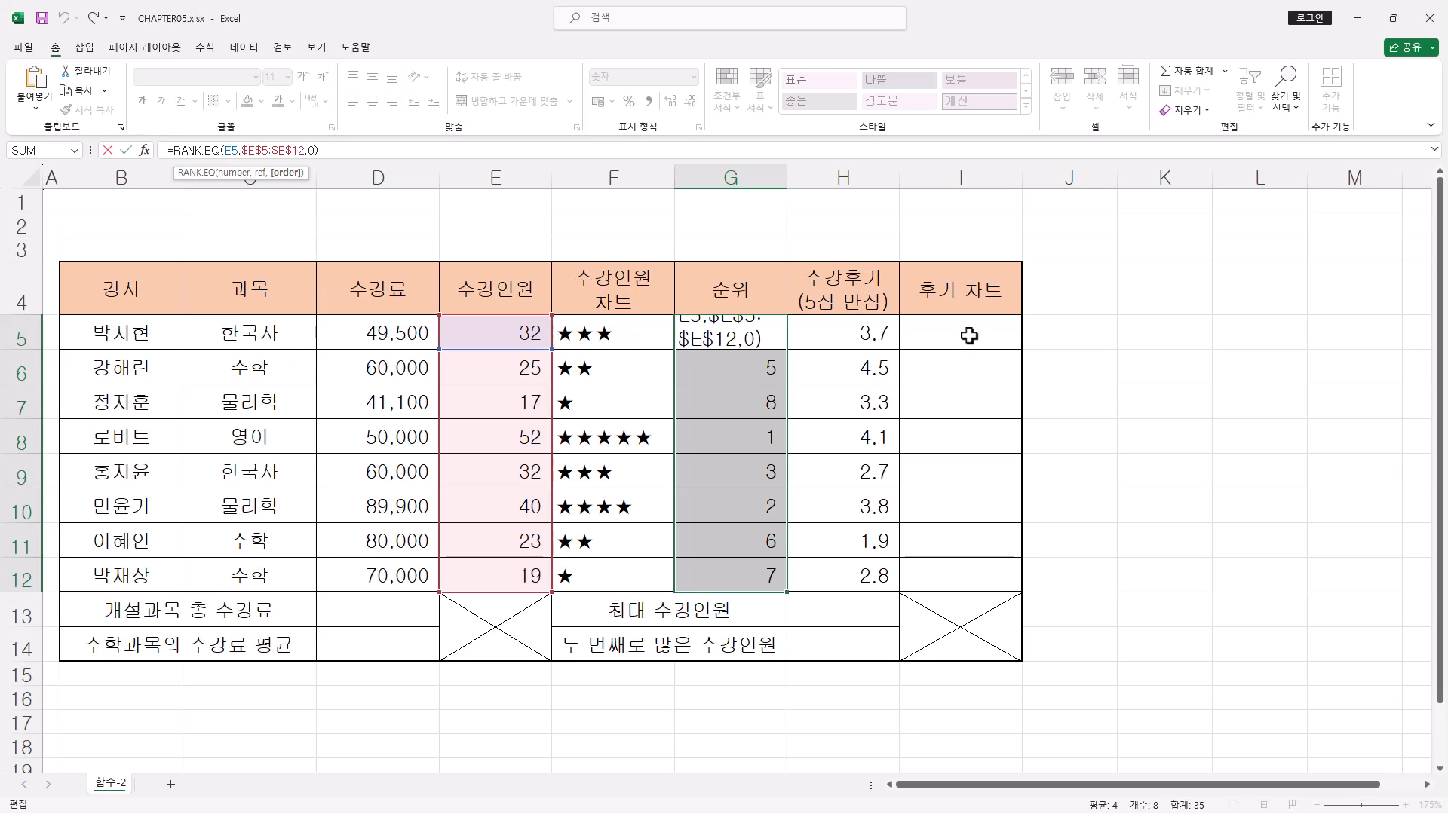
# - Enter the formula =REPT("★",ROUND(H5,0)) in all of the review chart cells I5:I12
pyautogui.moveTo(969, 336); pyautogui.dragTo(969, 581)
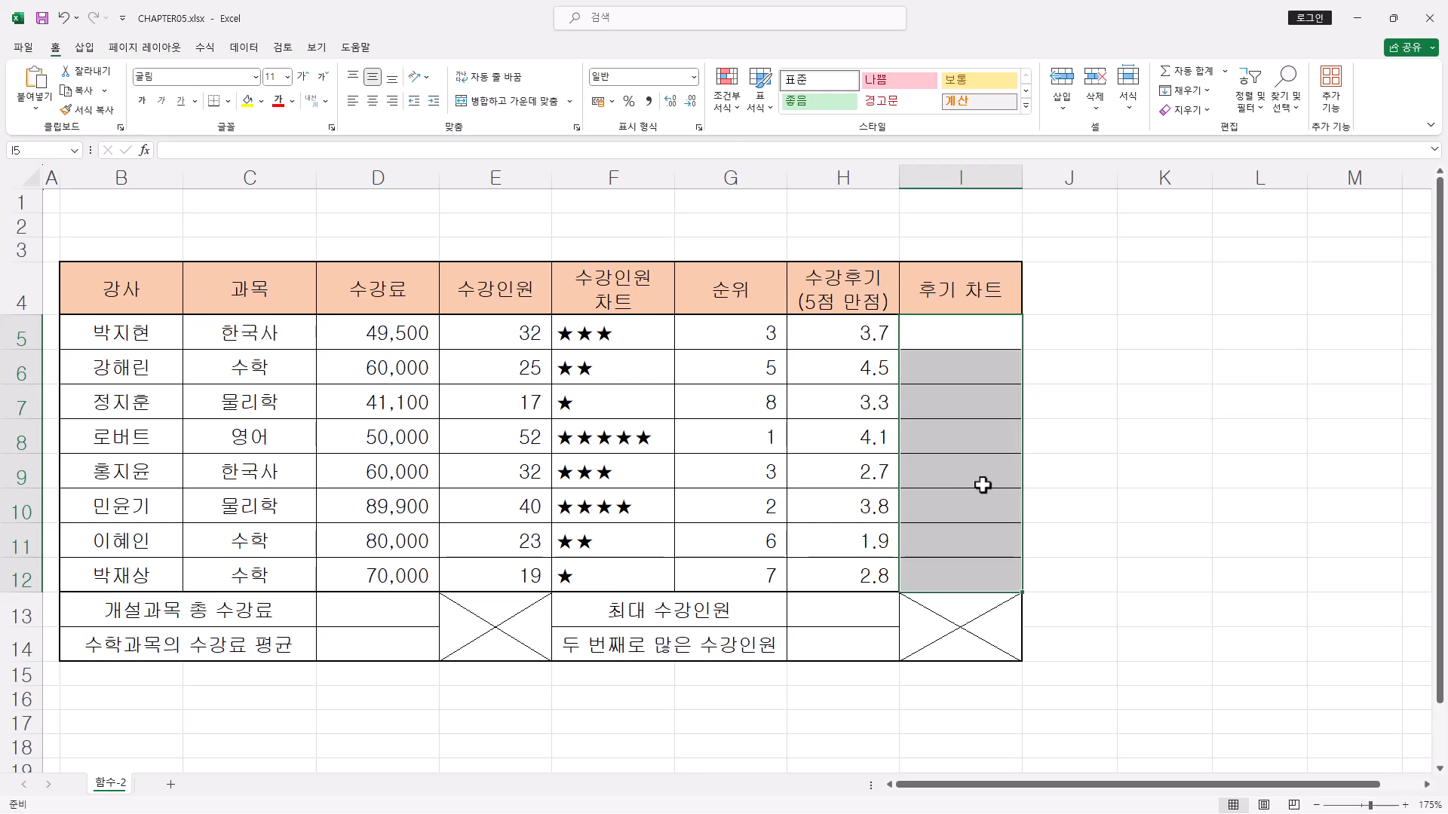
pyautogui.click(278, 150)
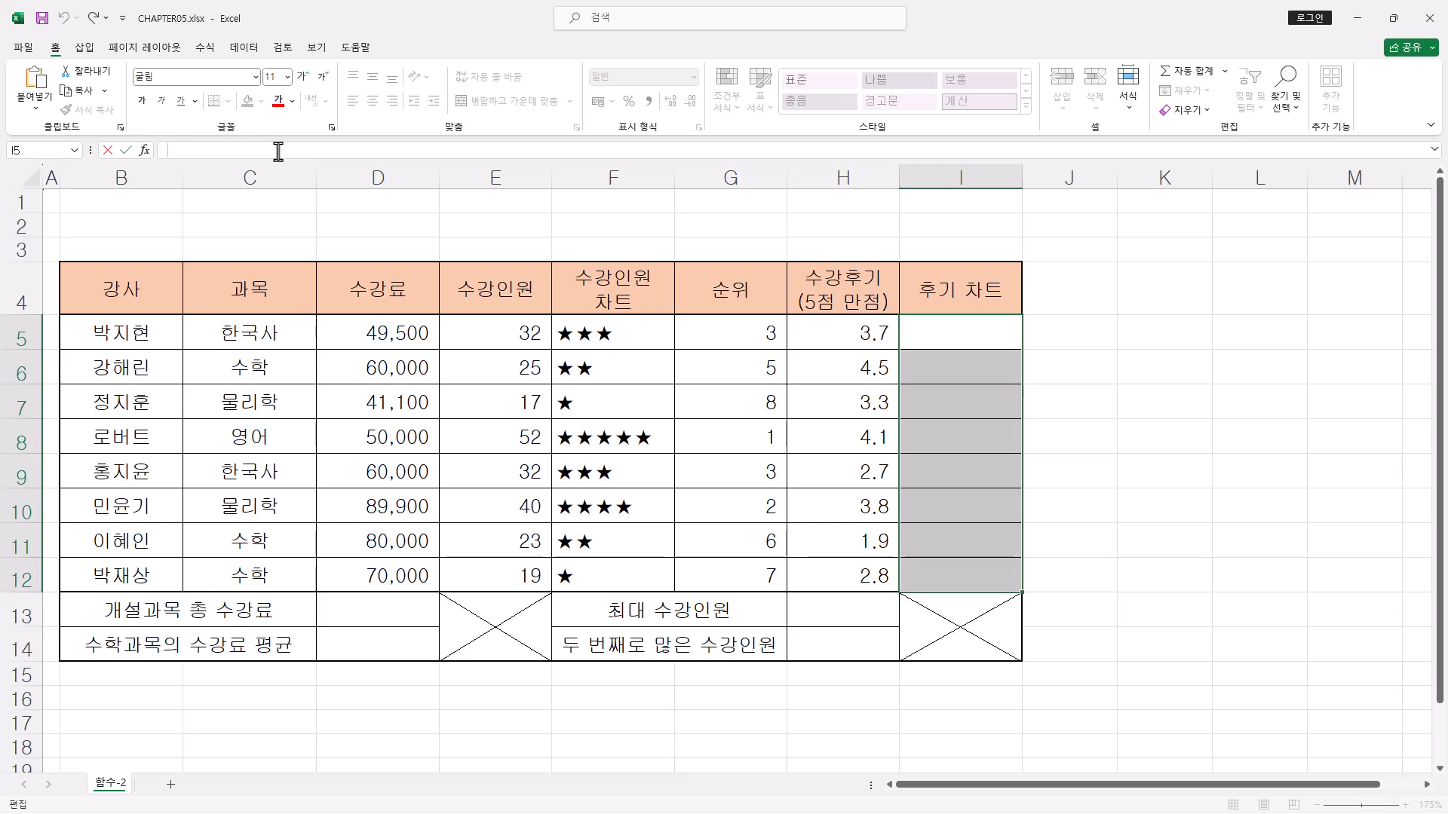
pyautogui.write('=REPT("★",ROUND(H5,0))')
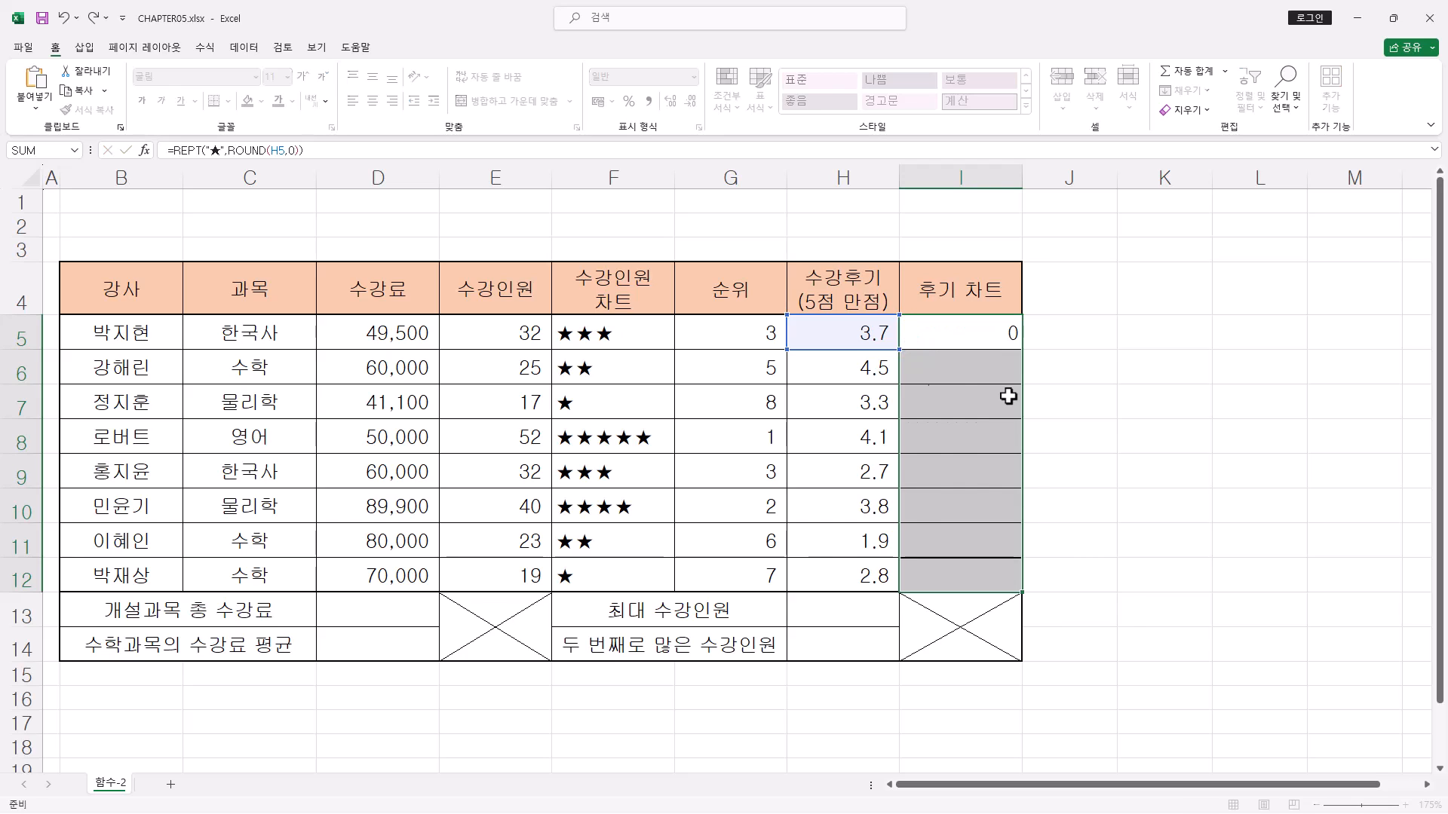
pyautogui.hotkey('ctrl', 'Return')
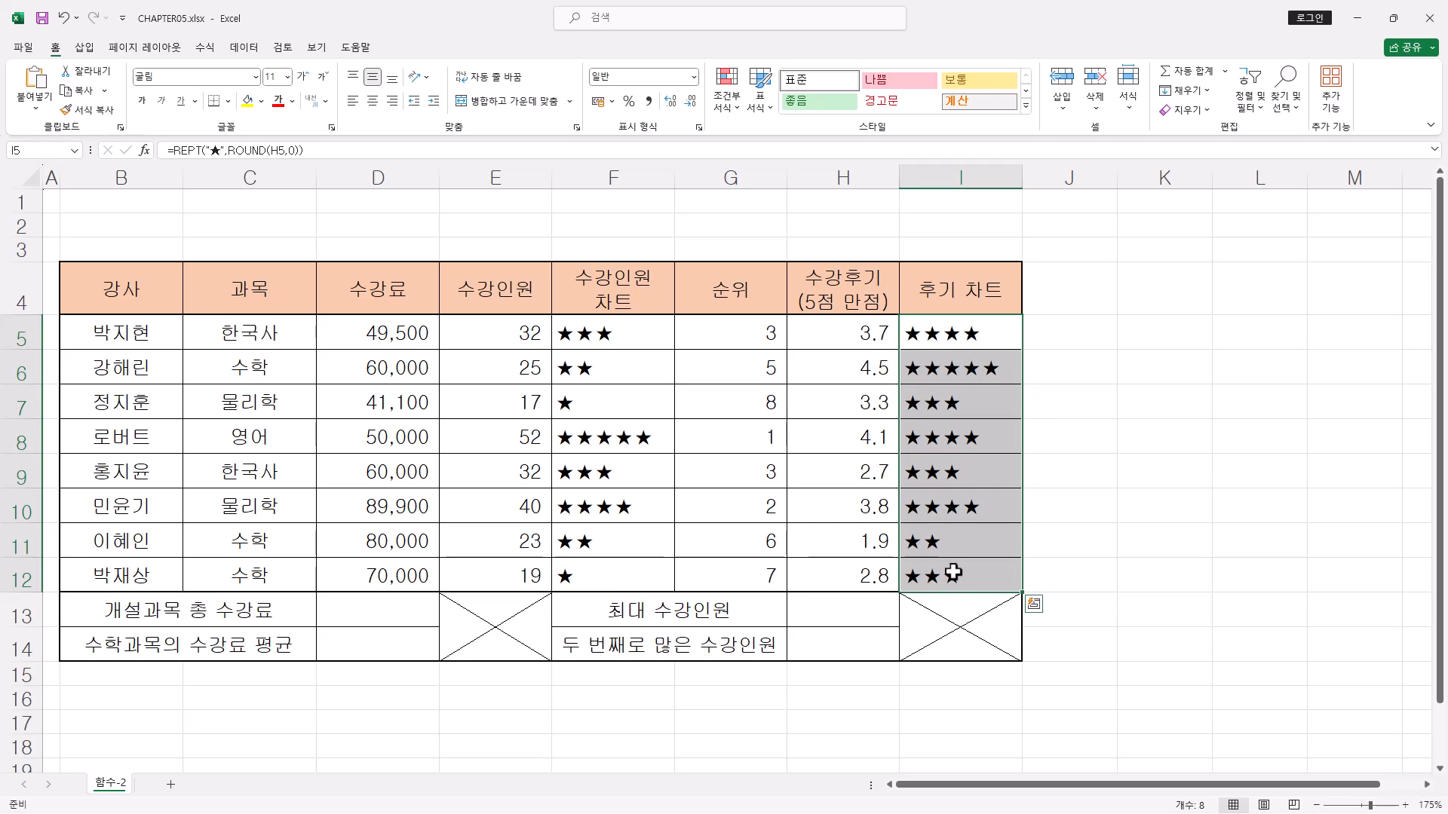
# - Preview the ROUND part of the review chart formula, replace the whole expression with the ROUND function and open its arguments
pyautogui.click(192, 150)
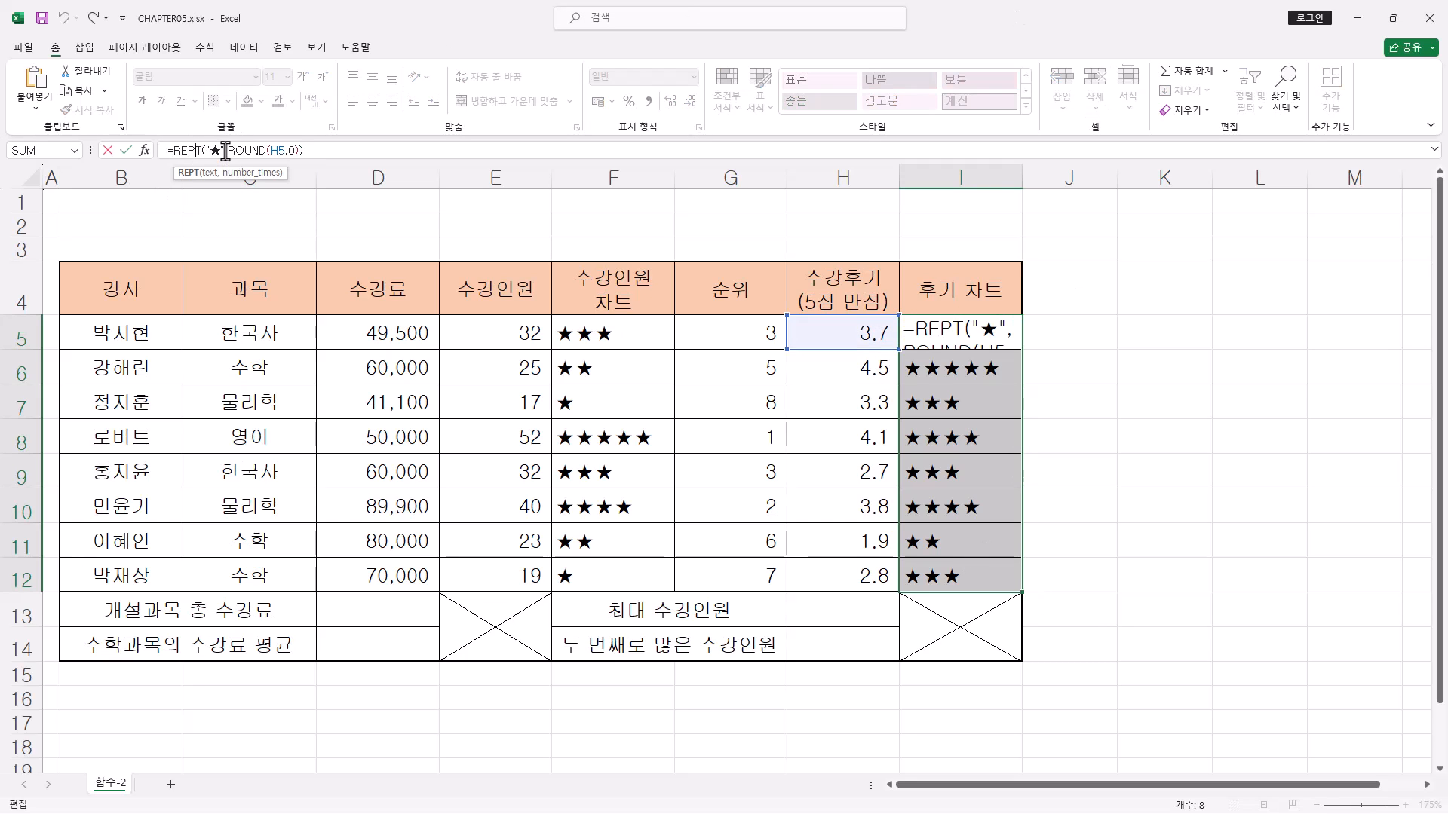
pyautogui.moveTo(227, 150); pyautogui.dragTo(300, 154)
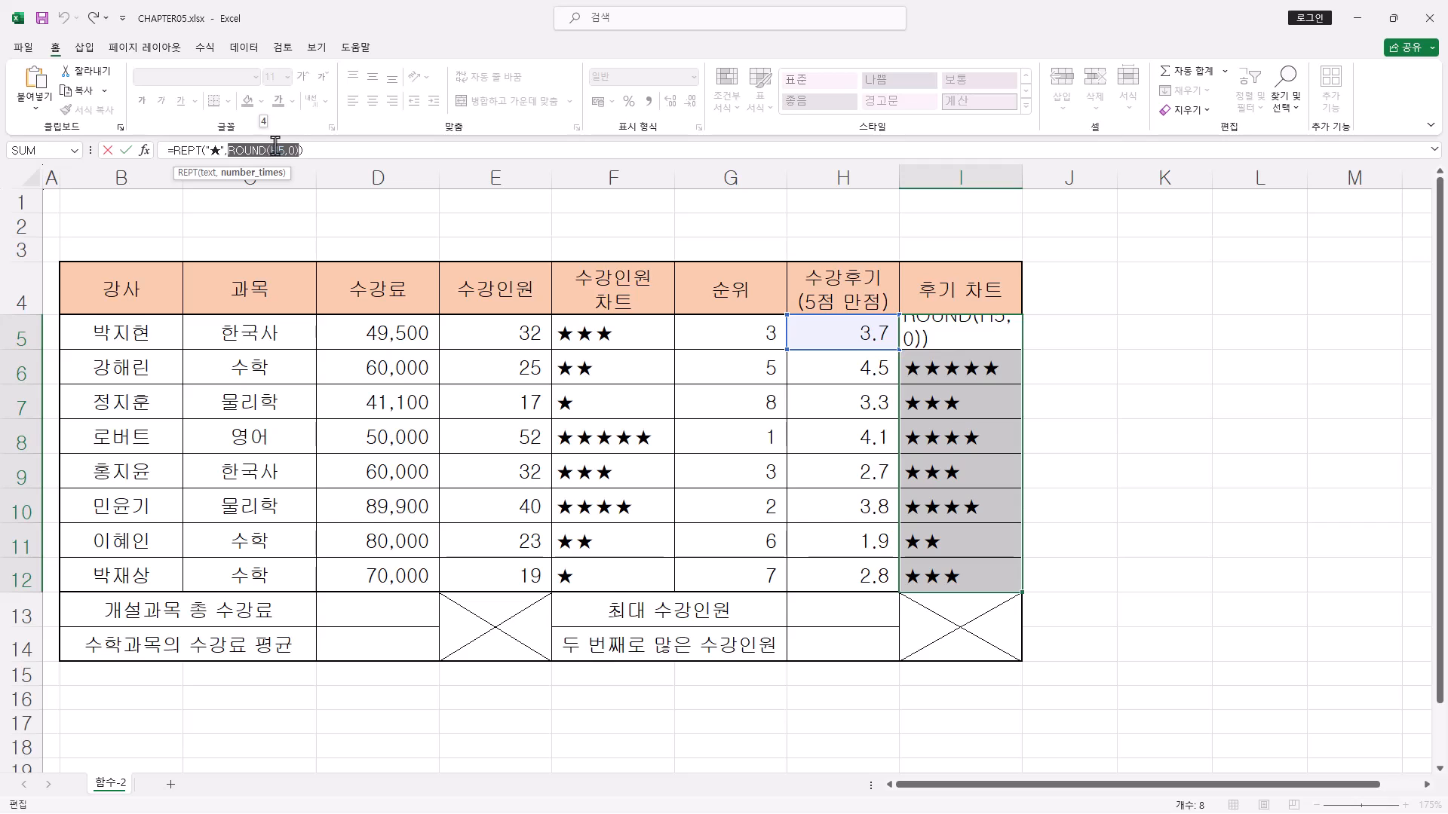
pyautogui.moveTo(174, 153); pyautogui.dragTo(339, 154)
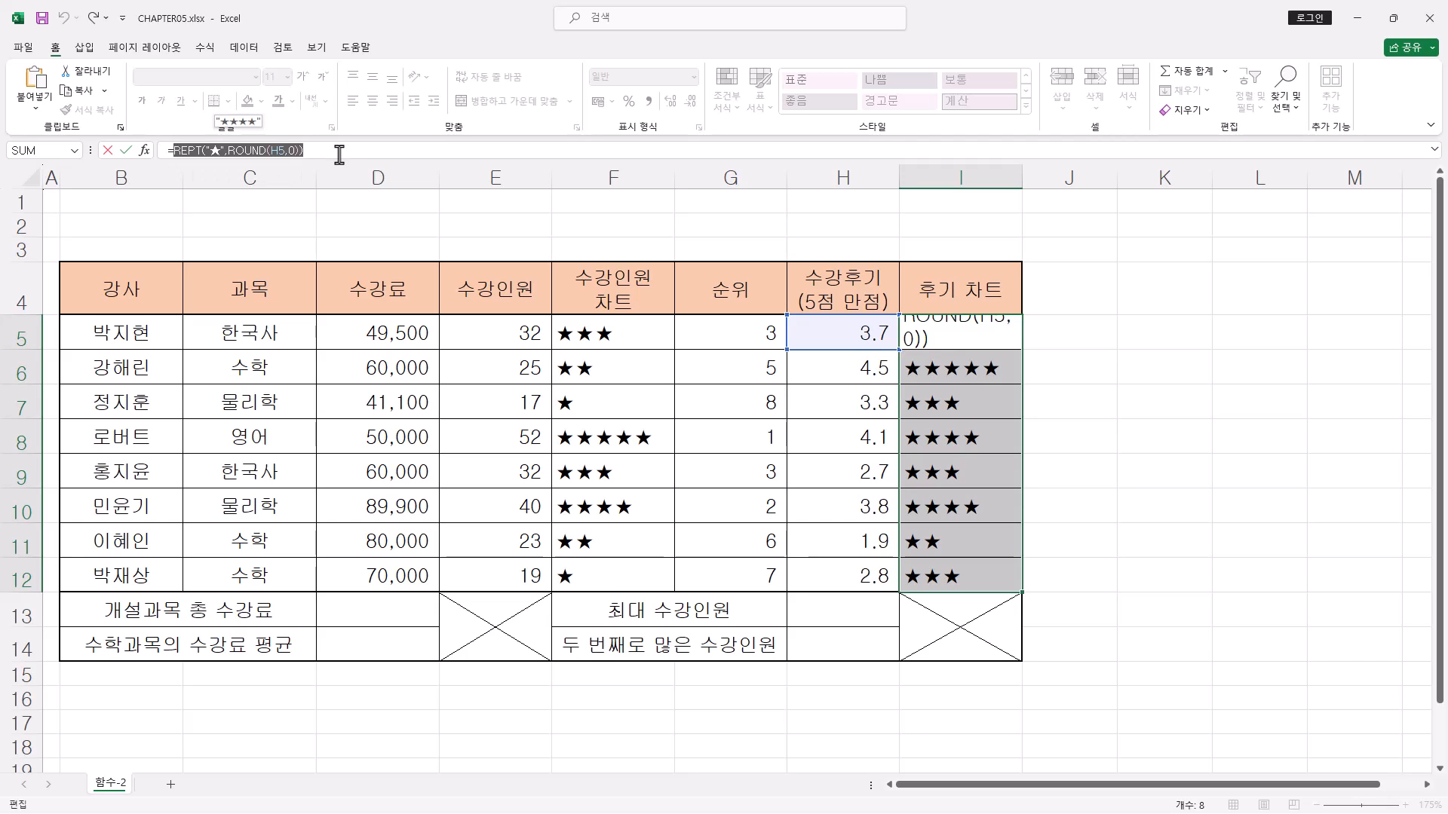
pyautogui.write('roun')
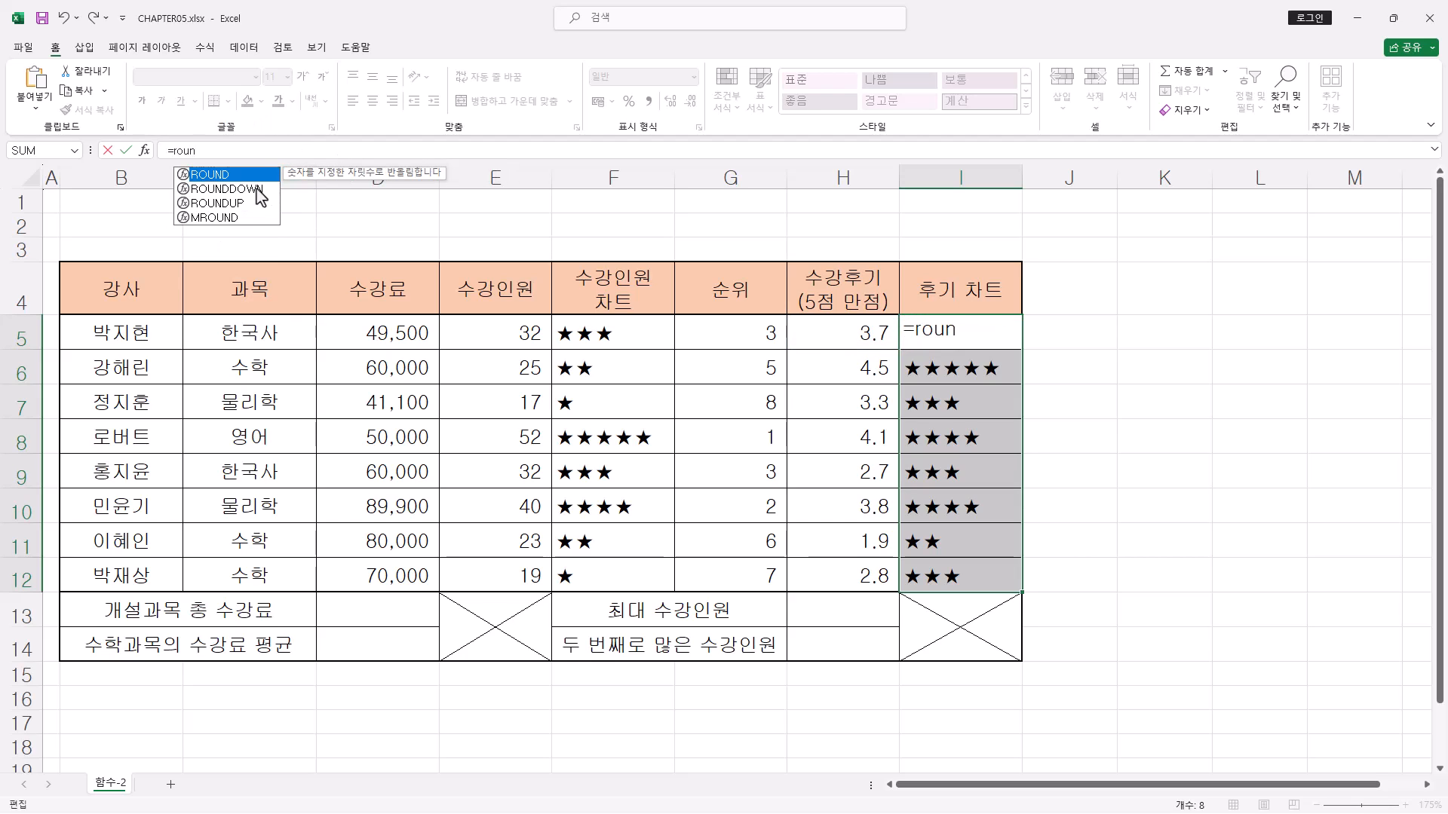
pyautogui.press('Tab')
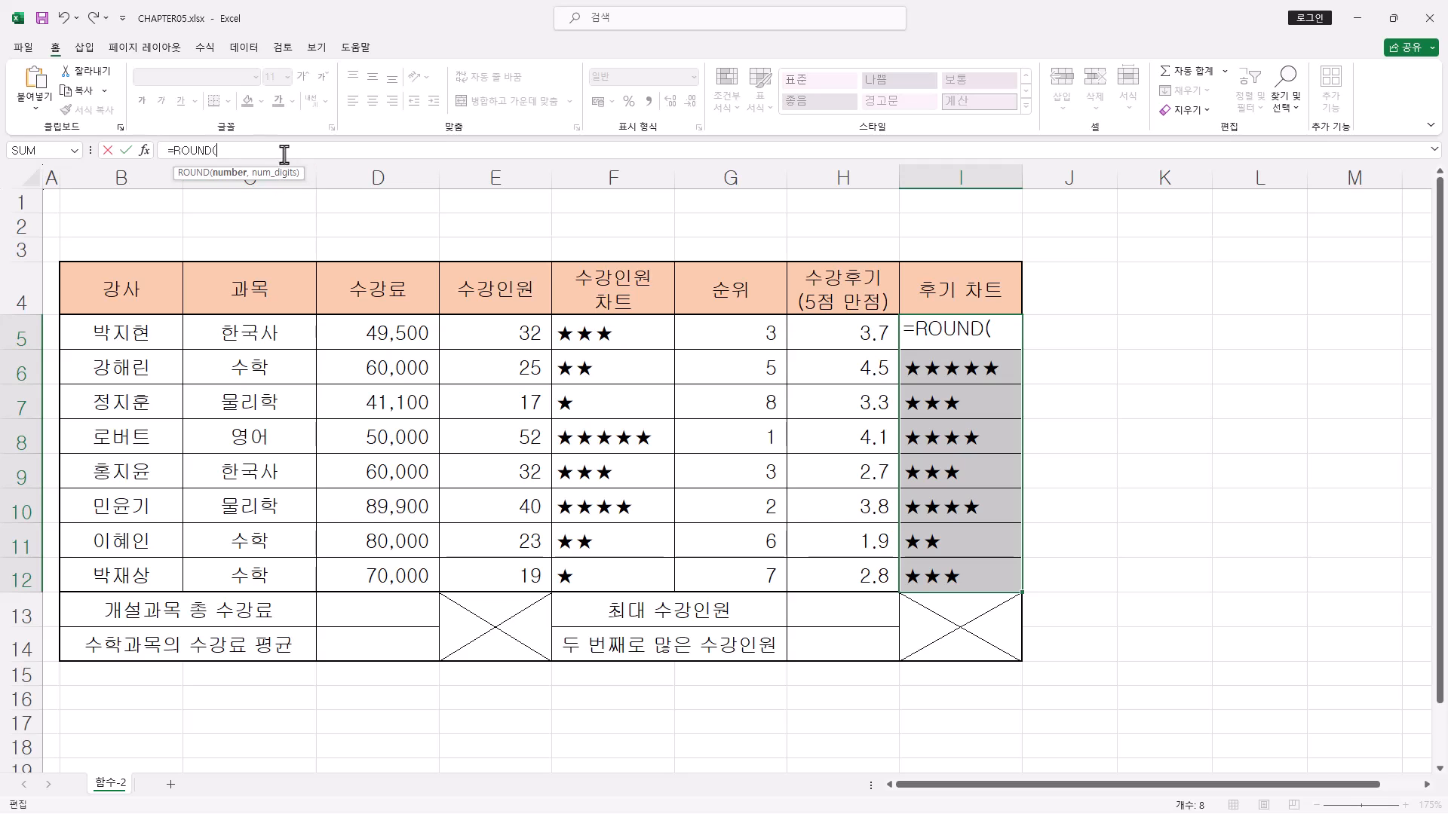
pyautogui.click(144, 150)
pyautogui.moveTo(1027, 330); pyautogui.dragTo(1084, 216)
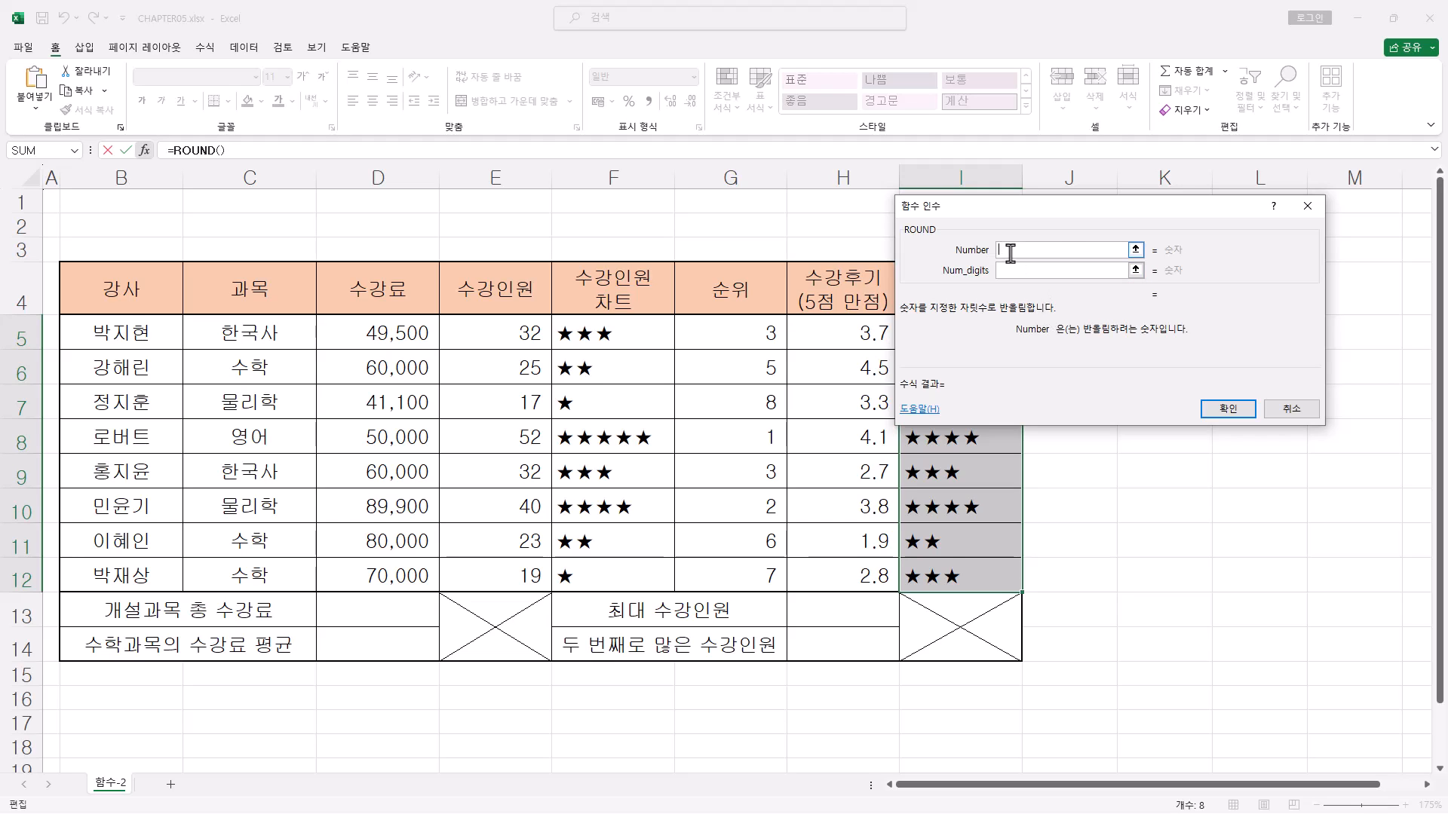
pyautogui.moveTo(1025, 217); pyautogui.dragTo(1033, 339)
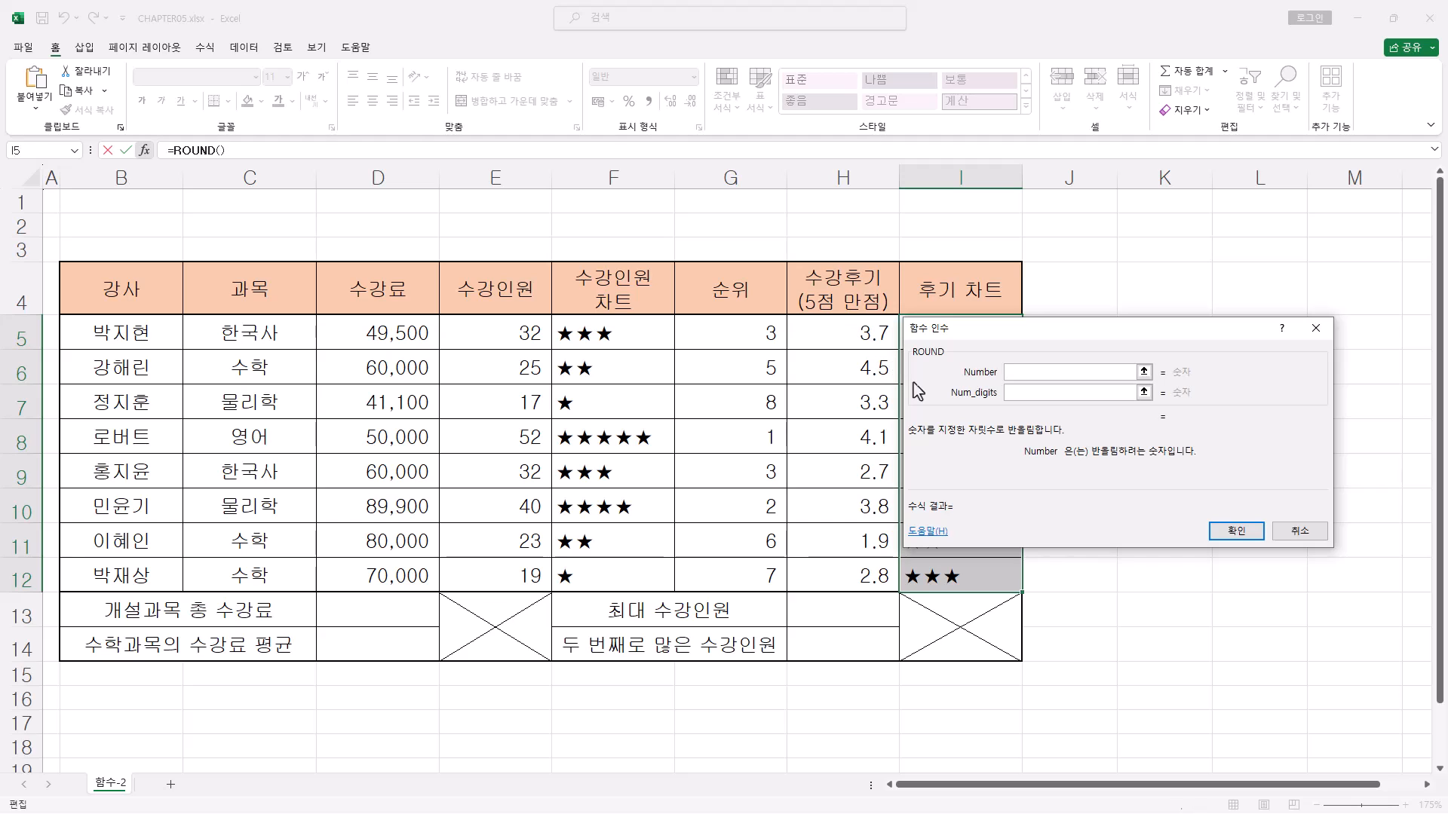
# - Set ROUND's Number argument to H5 and try 0, 1 and -1 as Num_digits
pyautogui.click(853, 333)
pyautogui.moveTo(1054, 340); pyautogui.dragTo(1072, 294)
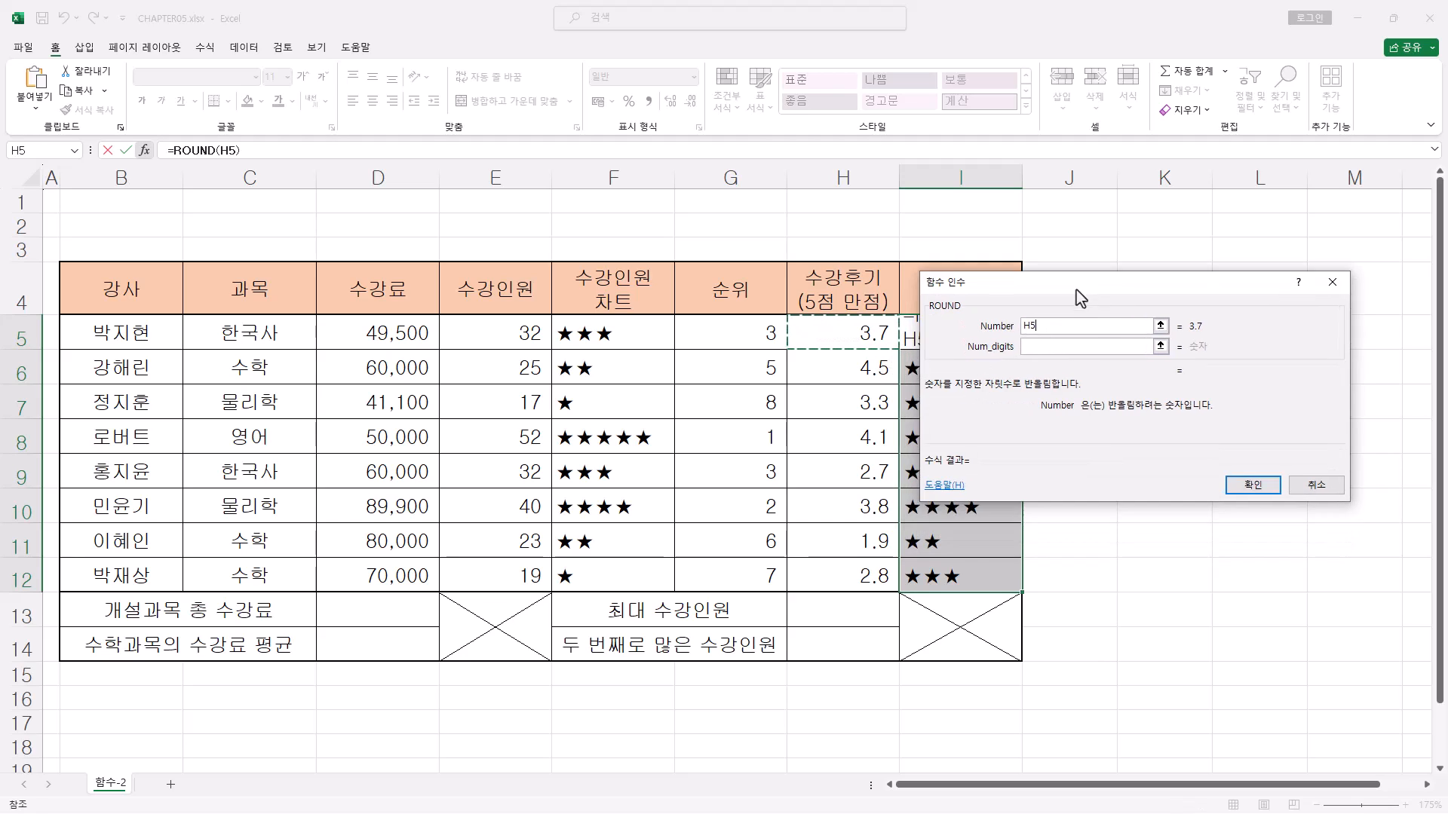
pyautogui.click(1042, 347)
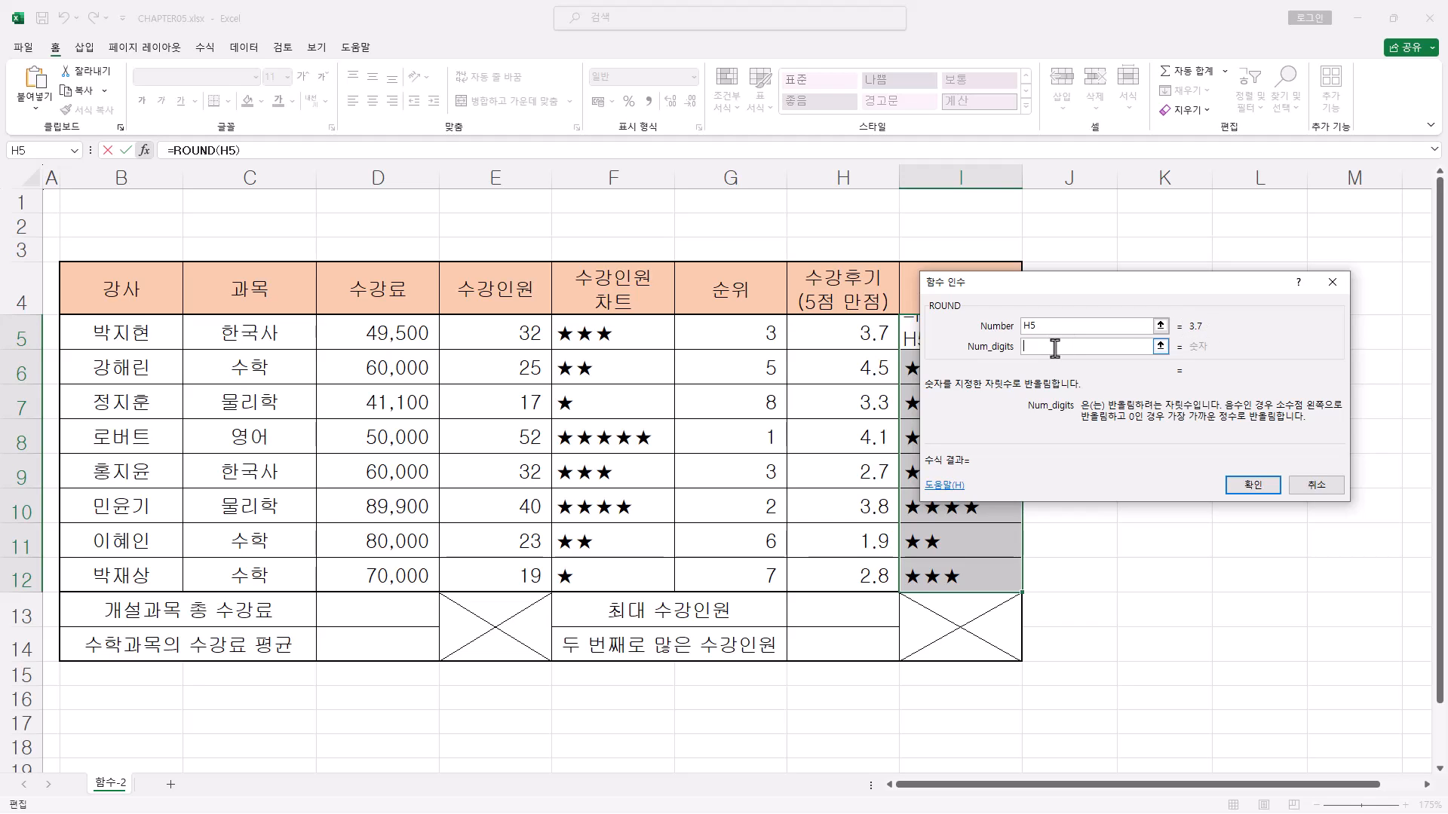
pyautogui.write('0')
pyautogui.moveTo(1039, 345); pyautogui.dragTo(942, 351)
pyautogui.write('1')
pyautogui.press('BackSpace')
pyautogui.moveTo(1022, 346); pyautogui.dragTo(1044, 352)
pyautogui.click(1045, 352)
# - Try 5.7 as ROUND's Number argument, change Num_digits to 0, and try 5.4 as the Number
pyautogui.click(1047, 326)
pyautogui.write('5.7')
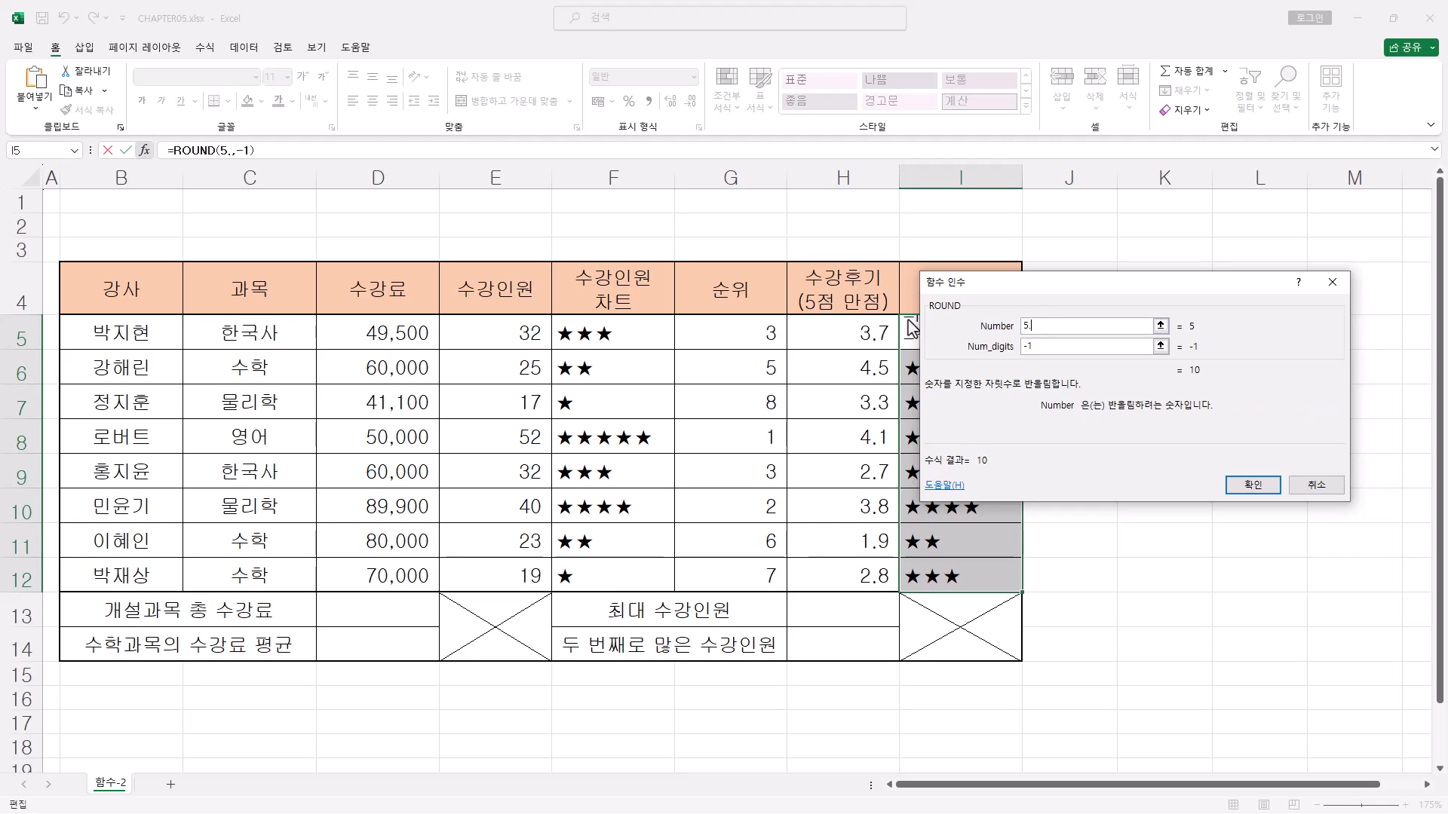
pyautogui.click(1038, 349)
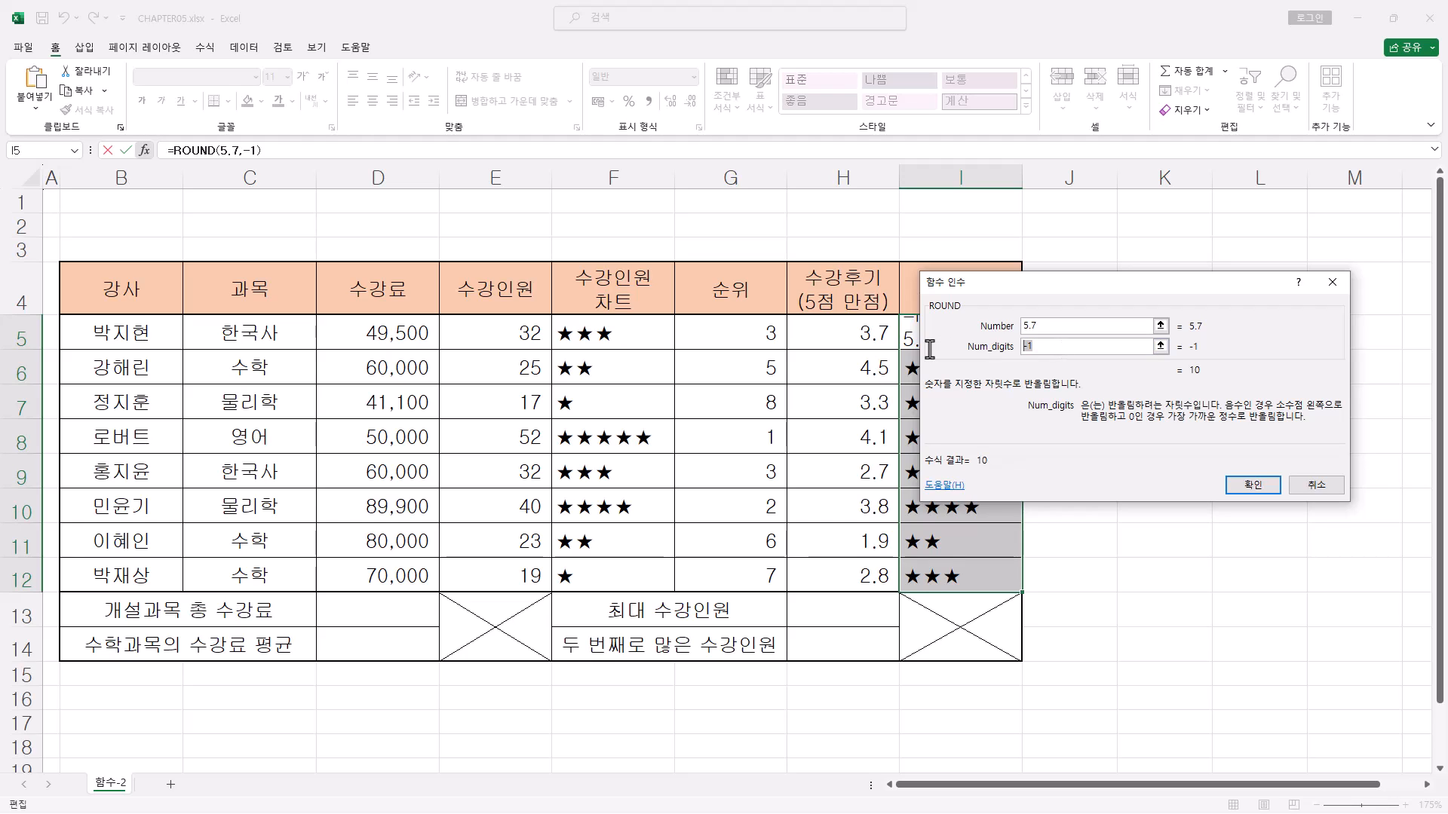
pyautogui.press('BackSpace')
pyautogui.write('0')
pyautogui.click(1035, 329)
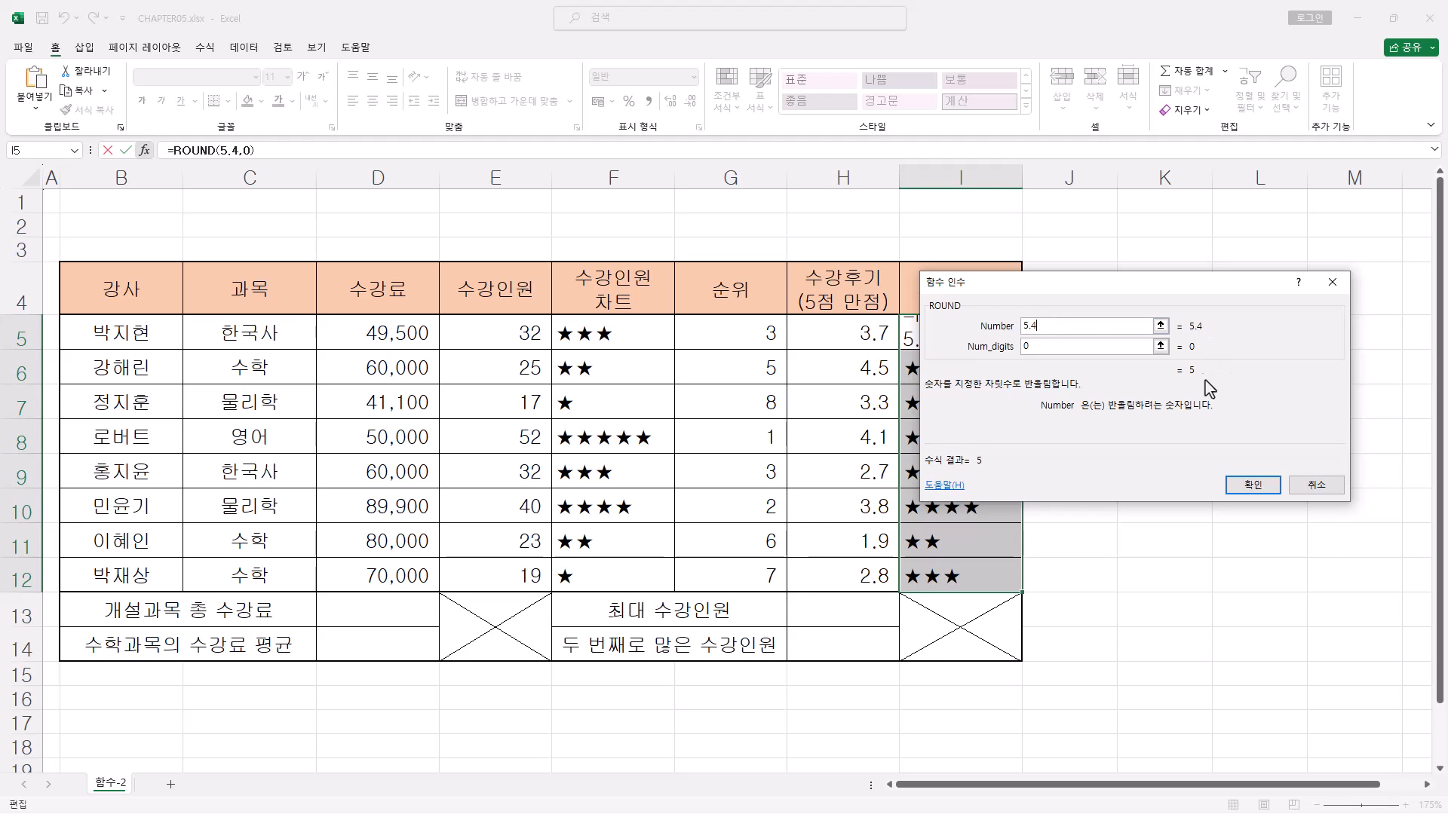
# - Change ROUND's Num_digits argument to 1 and extend the Number argument to 5.47
pyautogui.click(1044, 348)
pyautogui.moveTo(1042, 348); pyautogui.dragTo(960, 347)
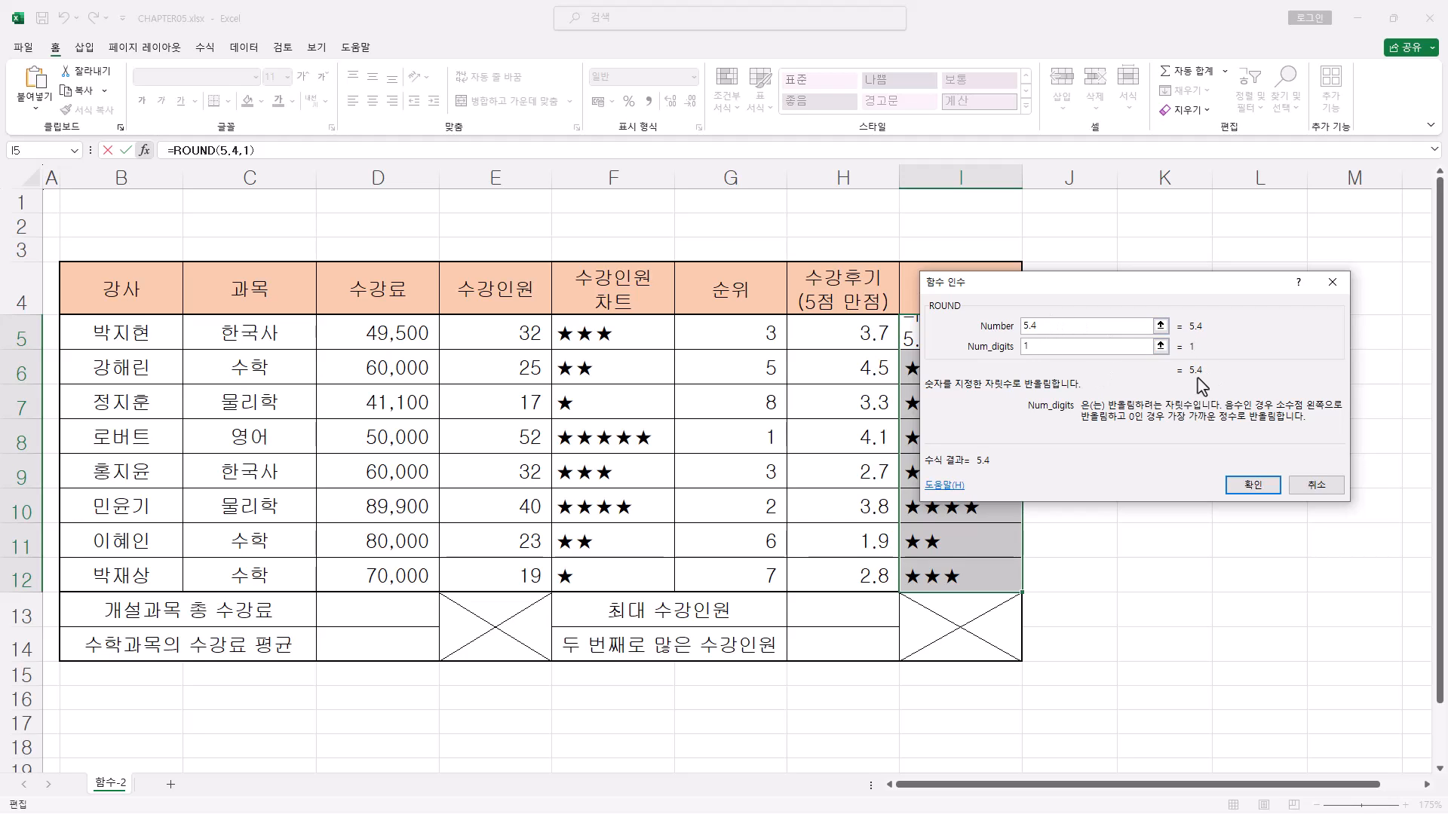
pyautogui.click(1062, 328)
pyautogui.write('7')
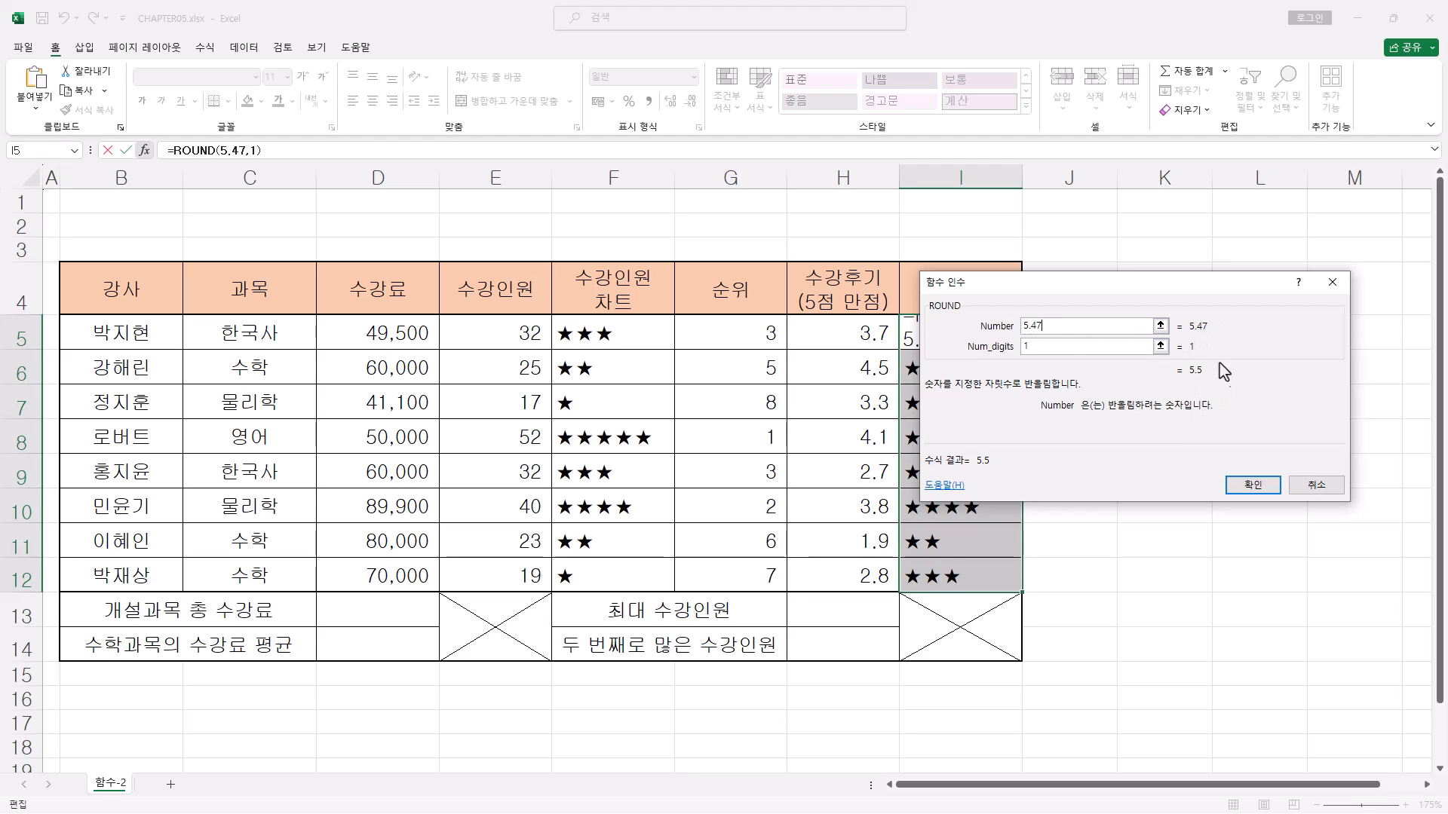
# - Clear the trial values from ROUND's Number and Num_digits arguments
pyautogui.moveTo(1037, 326); pyautogui.dragTo(1051, 328)
pyautogui.moveTo(1035, 326); pyautogui.dragTo(1045, 325)
pyautogui.moveTo(1041, 326); pyautogui.dragTo(939, 322)
pyautogui.press('BackSpace')
pyautogui.moveTo(1044, 346); pyautogui.dragTo(945, 320)
pyautogui.press('BackSpace')
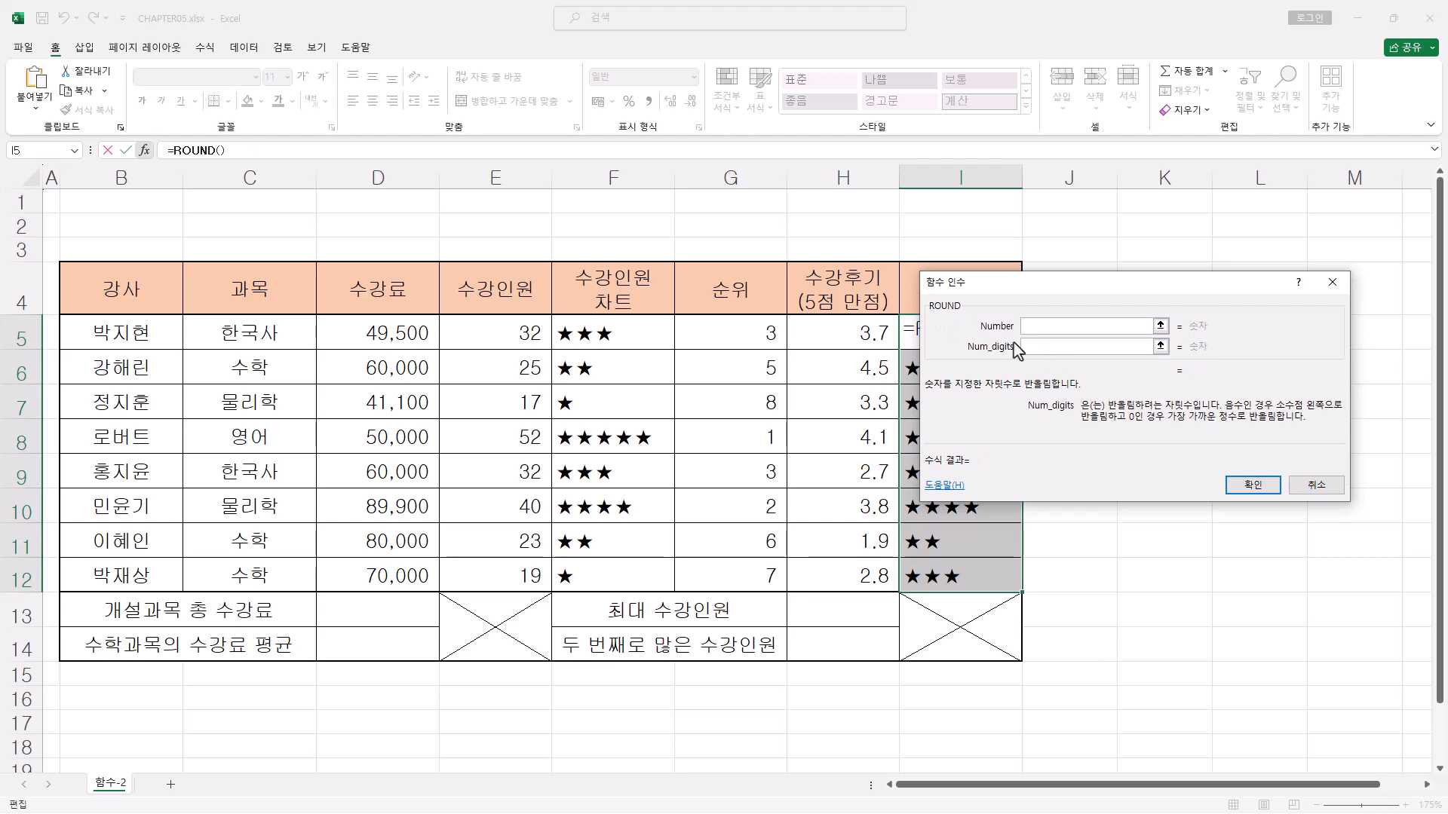
# - Set ROUND's Number argument to H5 and Num_digits to 0, and enter the formula in all of I5:I12
pyautogui.click(1050, 328)
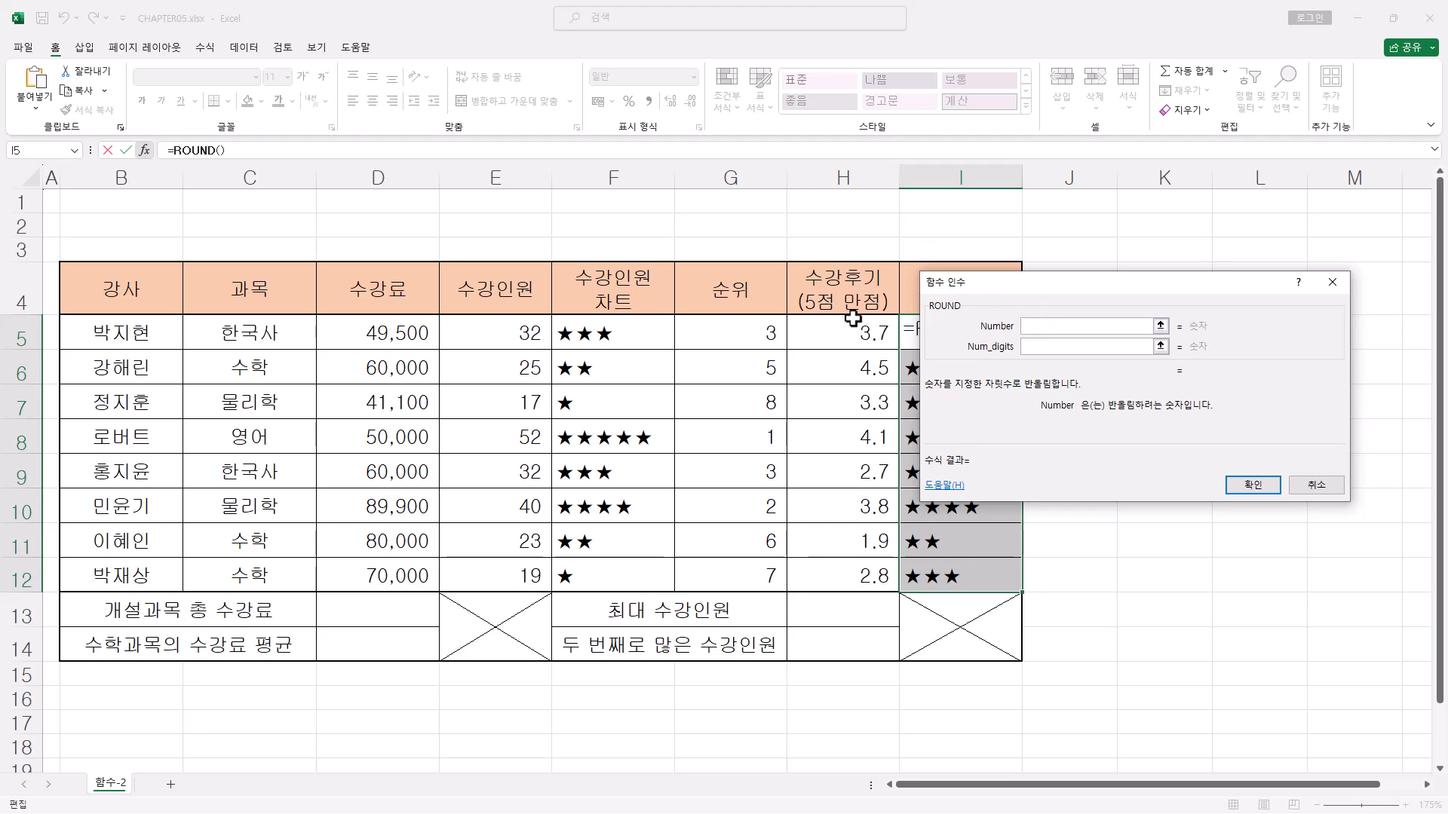
pyautogui.click(880, 341)
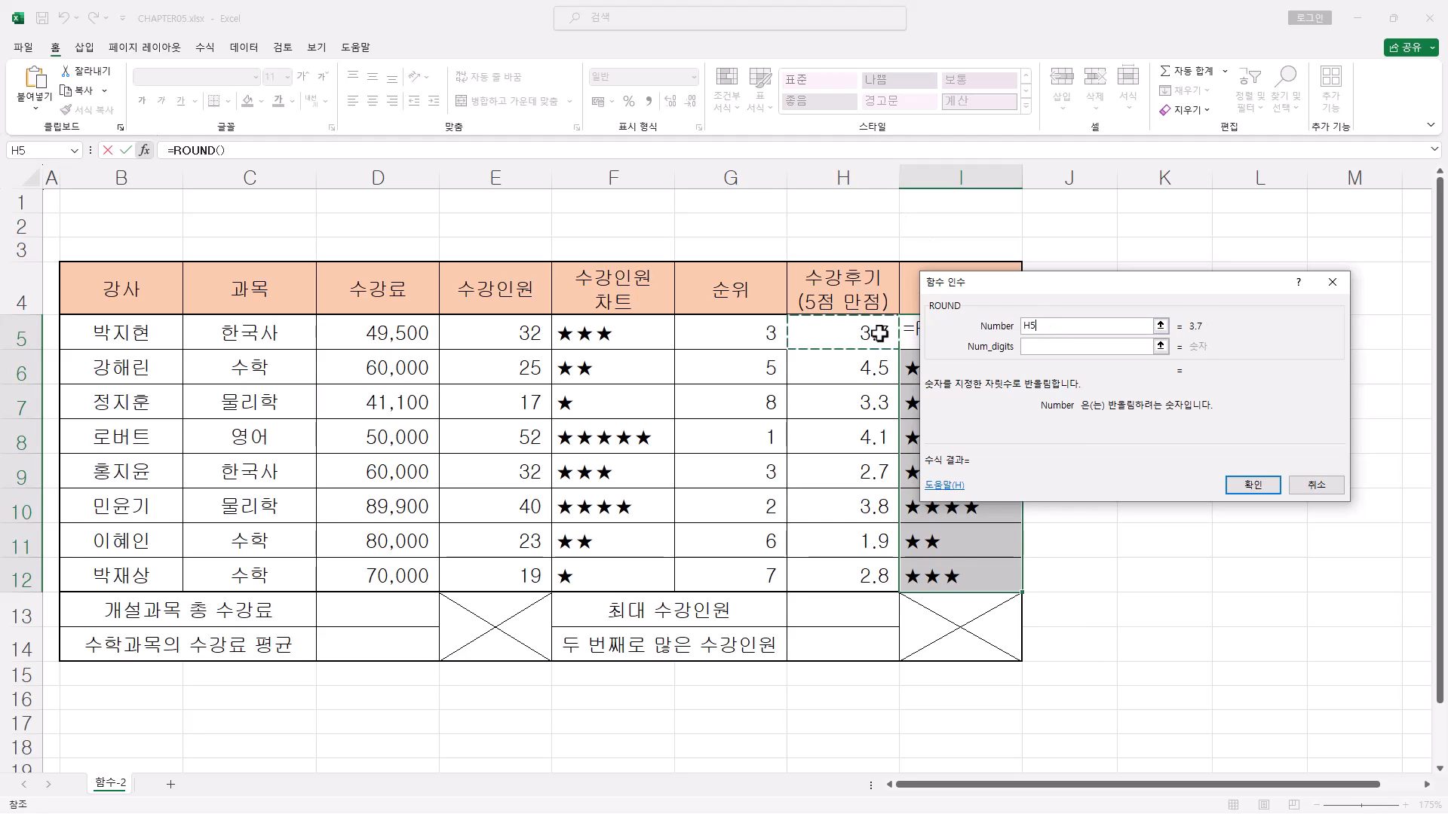
pyautogui.click(1053, 346)
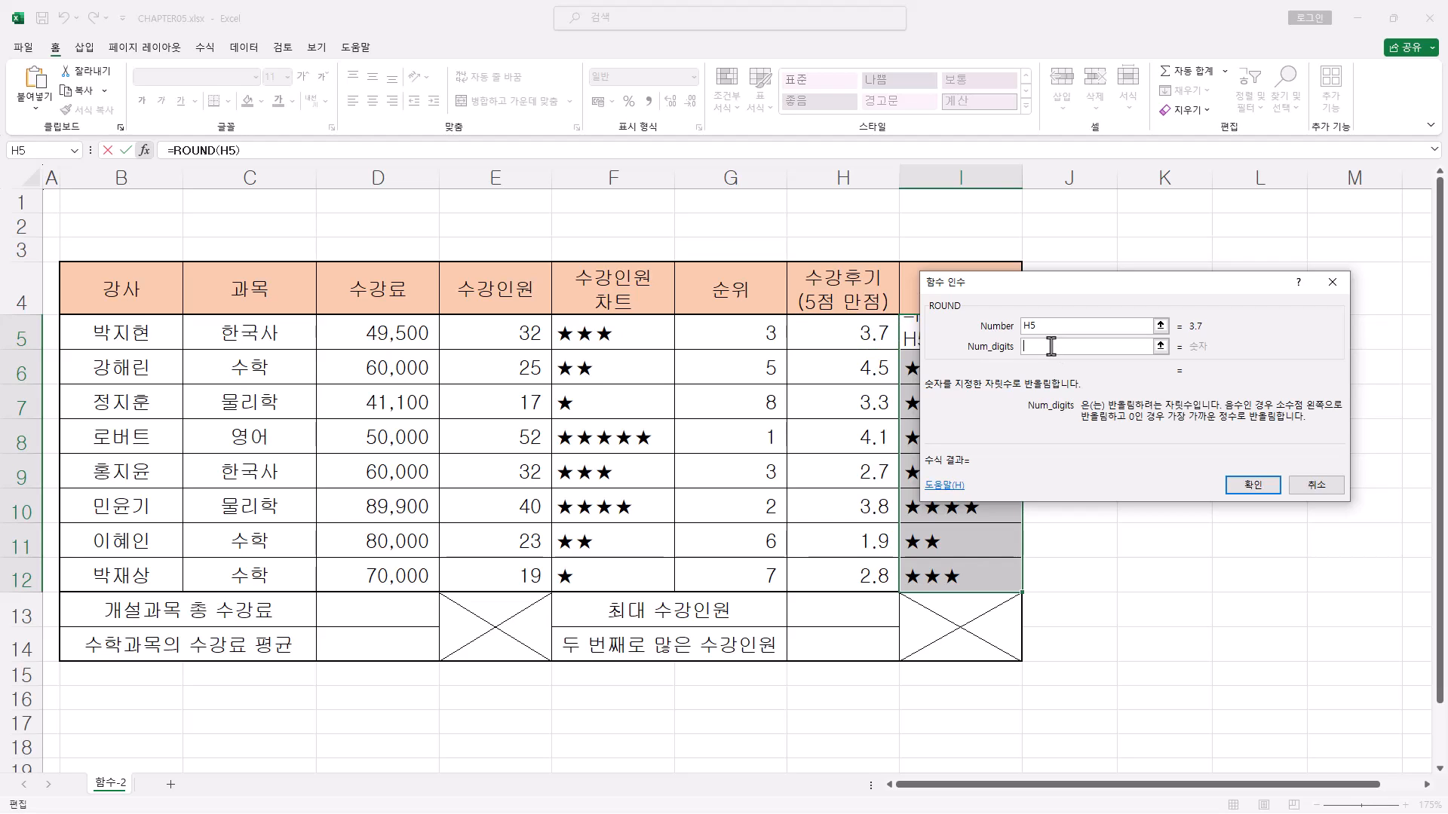
pyautogui.write('0')
pyautogui.moveTo(1192, 391); pyautogui.dragTo(1190, 508)
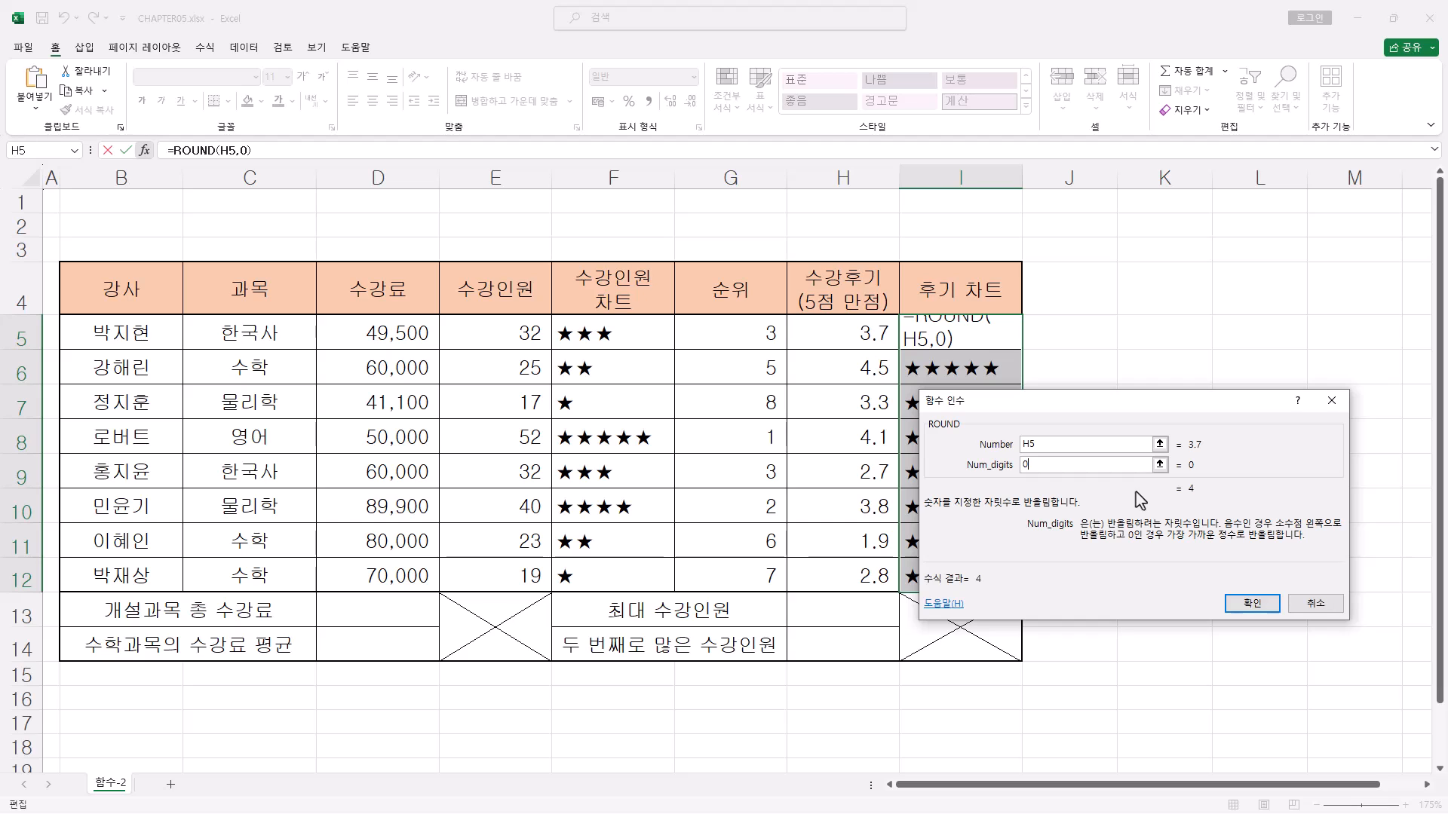
pyautogui.moveTo(1044, 403); pyautogui.dragTo(1070, 451)
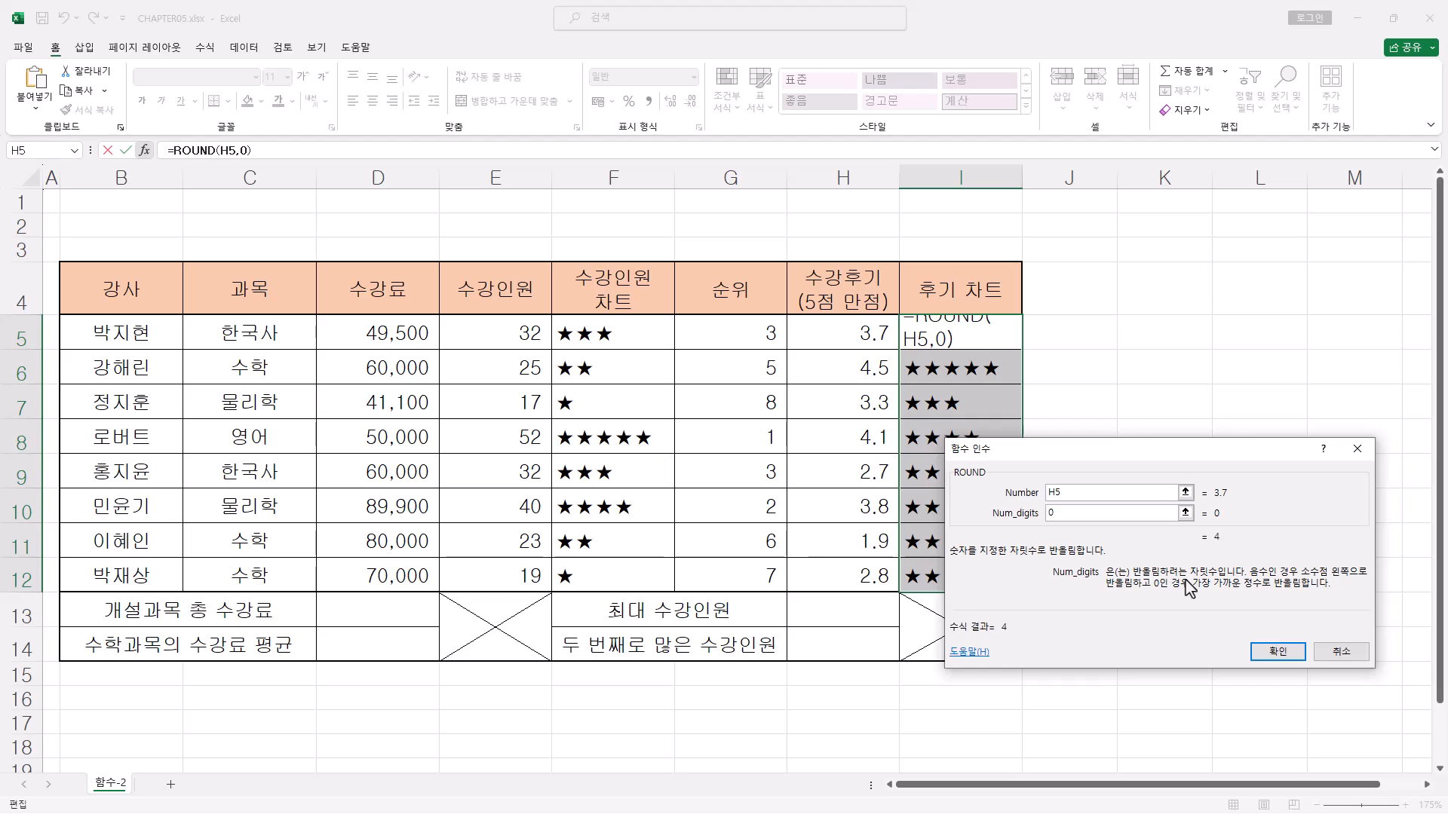
pyautogui.hotkey('ctrl', 'Return')
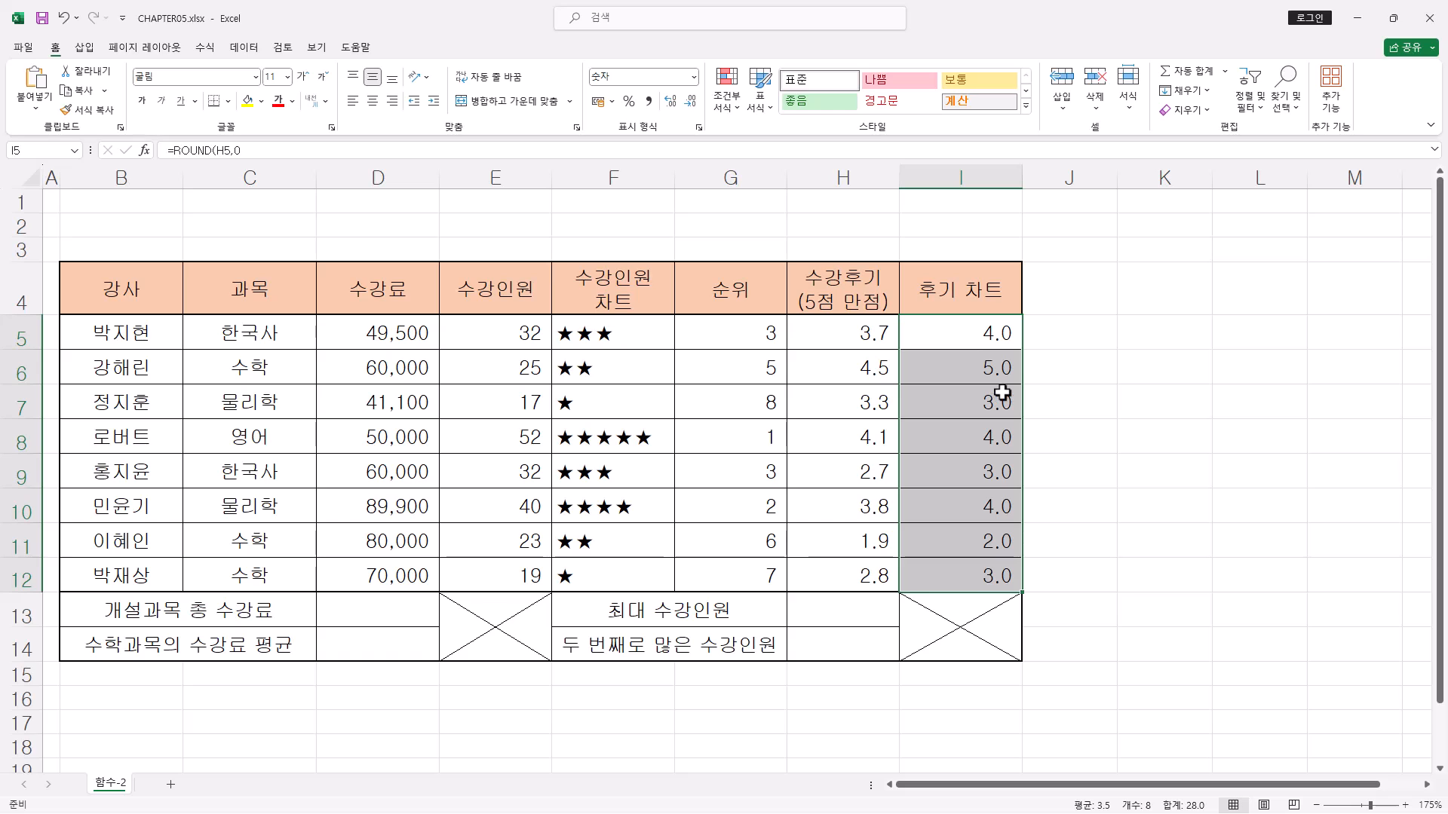
# - Inspect the number format and decimal places of the review chart cells I5:I12
pyautogui.hotkey('ctrl', '1')
pyautogui.moveTo(1091, 360); pyautogui.dragTo(1128, 278)
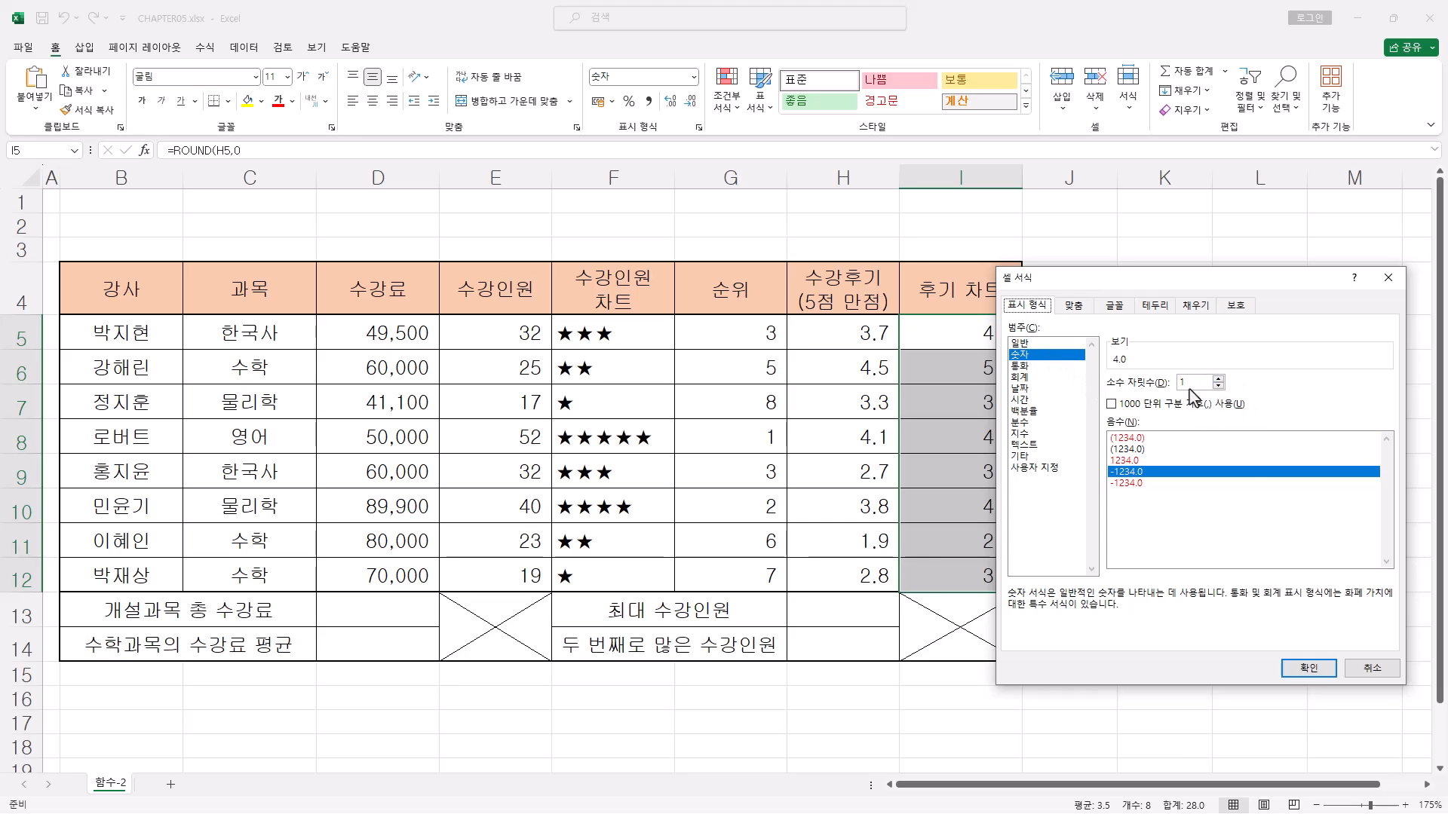
pyautogui.click(1369, 670)
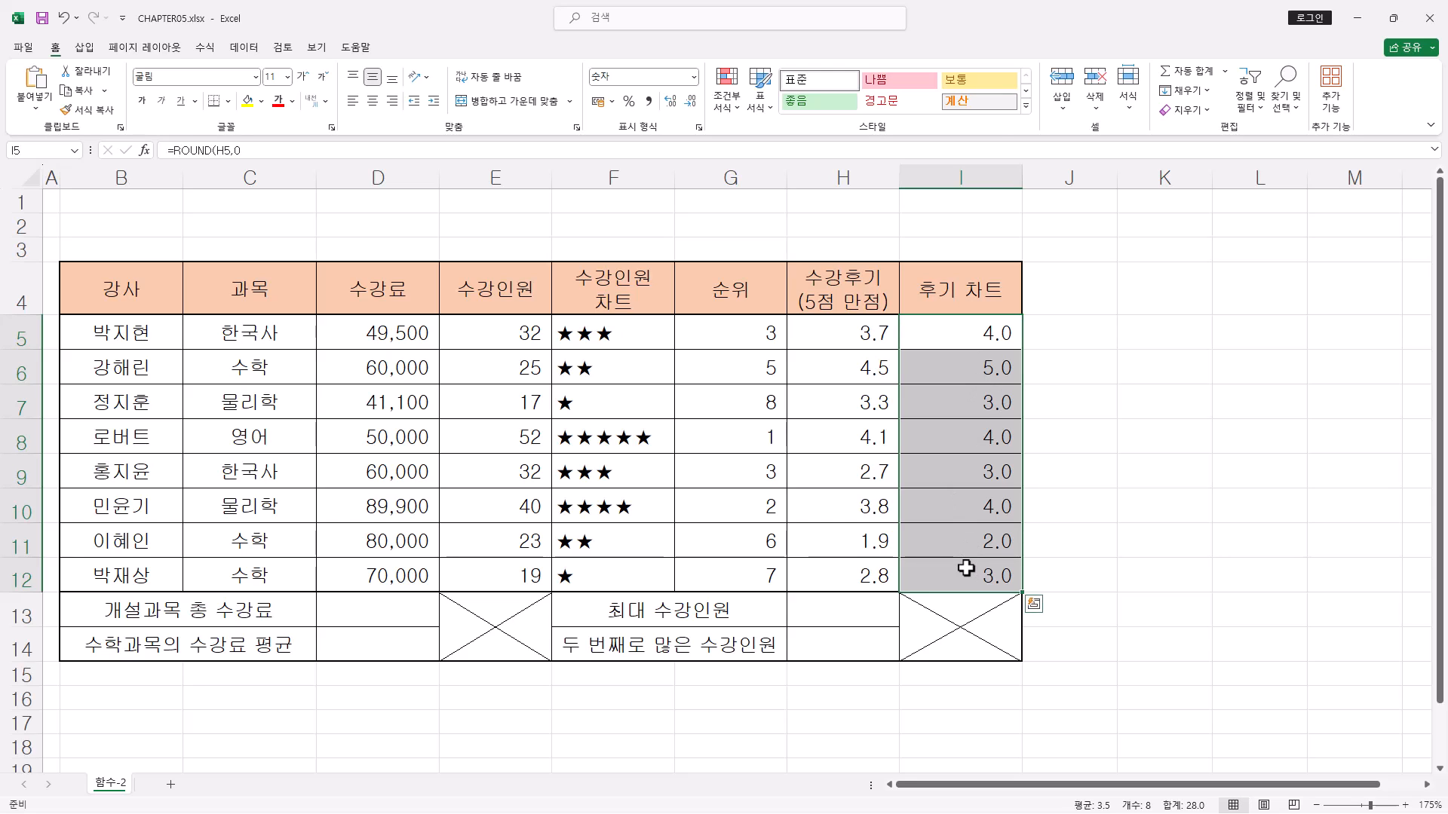
# - Remove the stray line break before the closing parenthesis in the ROUND formula
pyautogui.click(236, 150)
pyautogui.moveTo(309, 162); pyautogui.dragTo(309, 180)
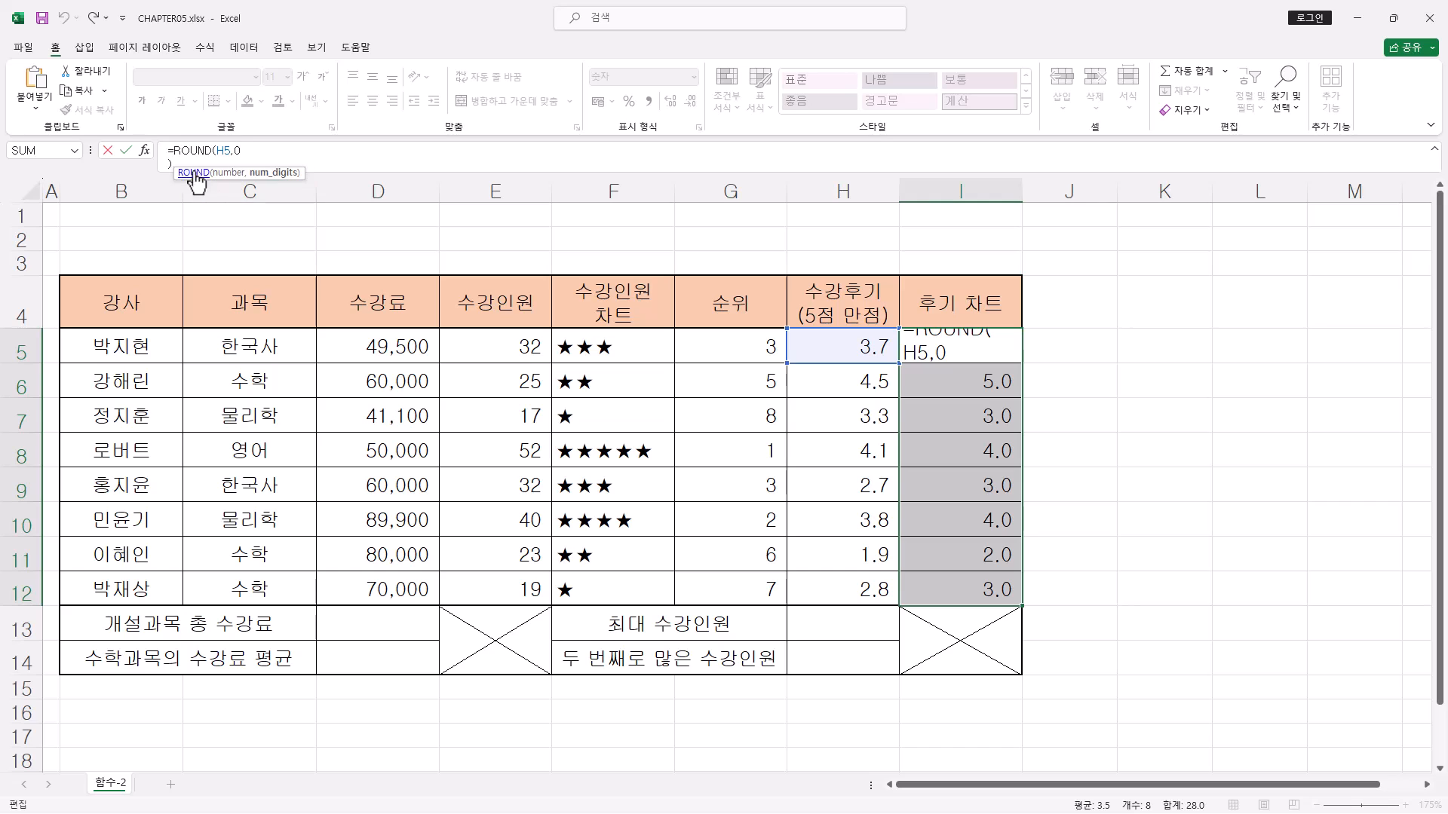
pyautogui.click(168, 163)
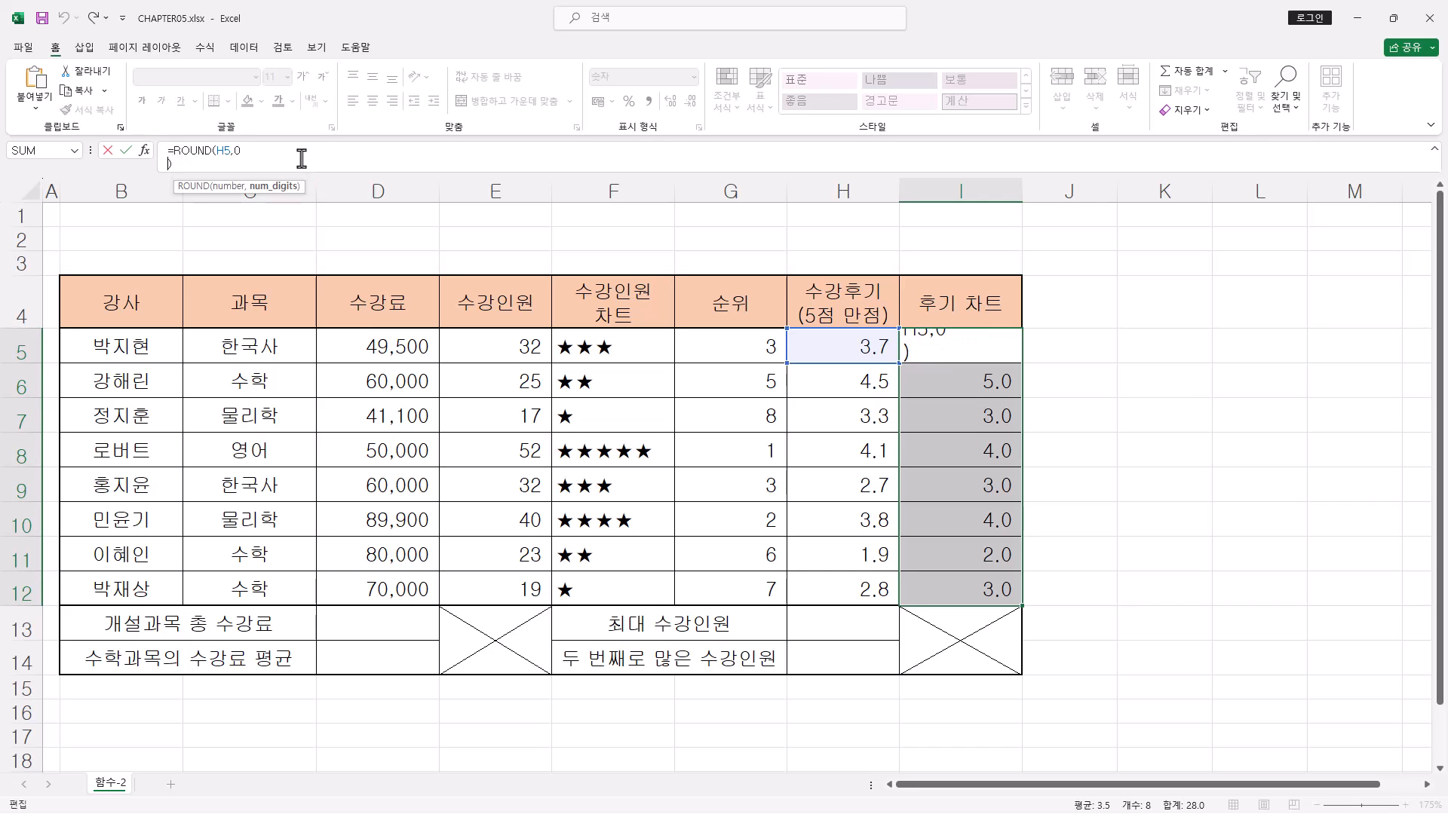
pyautogui.press('BackSpace')
# - Cut ROUND(H5,0) out of the review chart formula, keeping only the equals sign
pyautogui.moveTo(172, 152); pyautogui.dragTo(245, 152)
pyautogui.rightClick(221, 150)
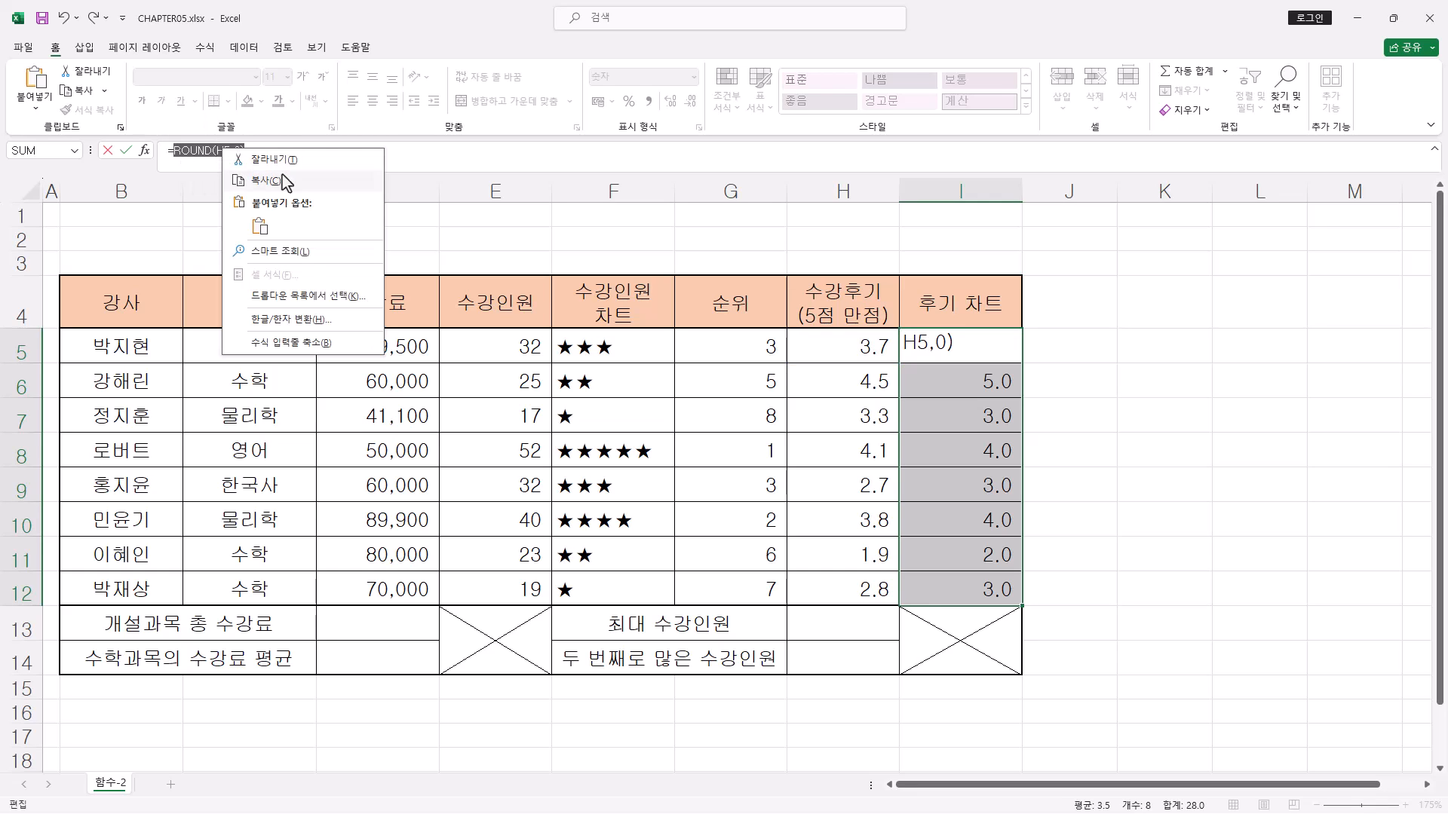
pyautogui.click(283, 167)
pyautogui.press('Delete')
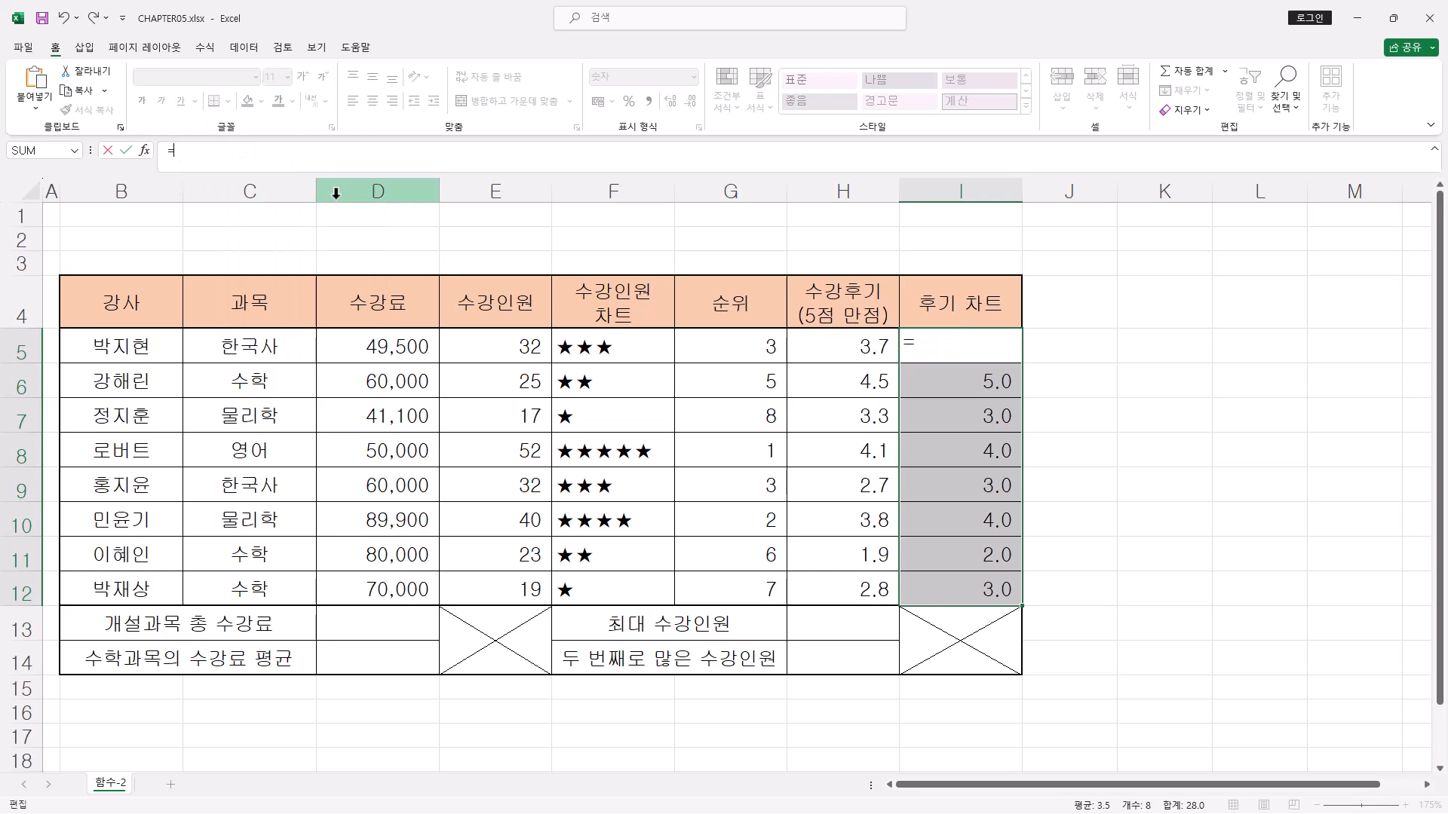
pyautogui.moveTo(333, 175); pyautogui.dragTo(333, 166)
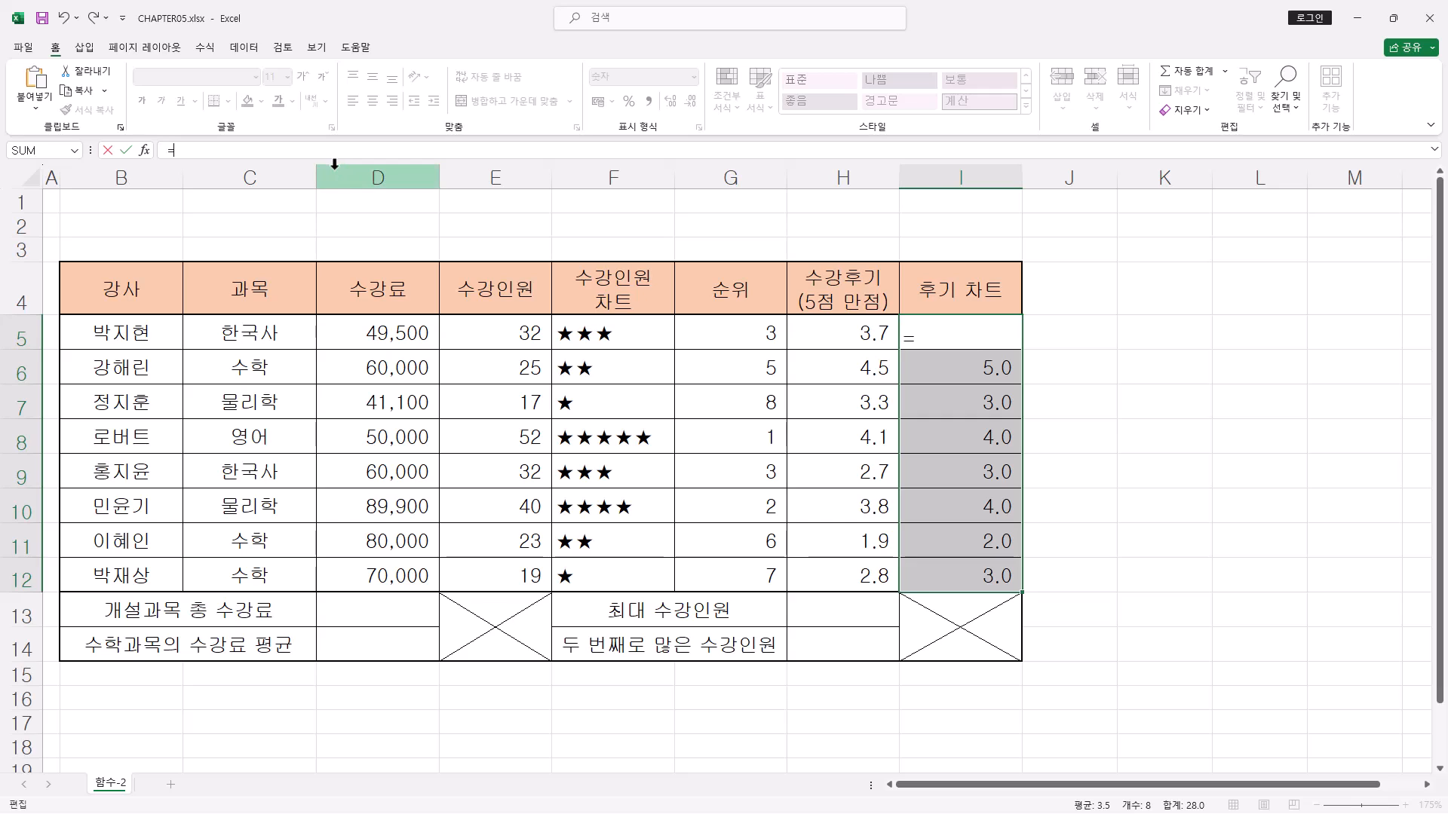
# - Begin a REPT formula for the review chart cells I5:I12 and set its Text argument to ★
pyautogui.write('rept')
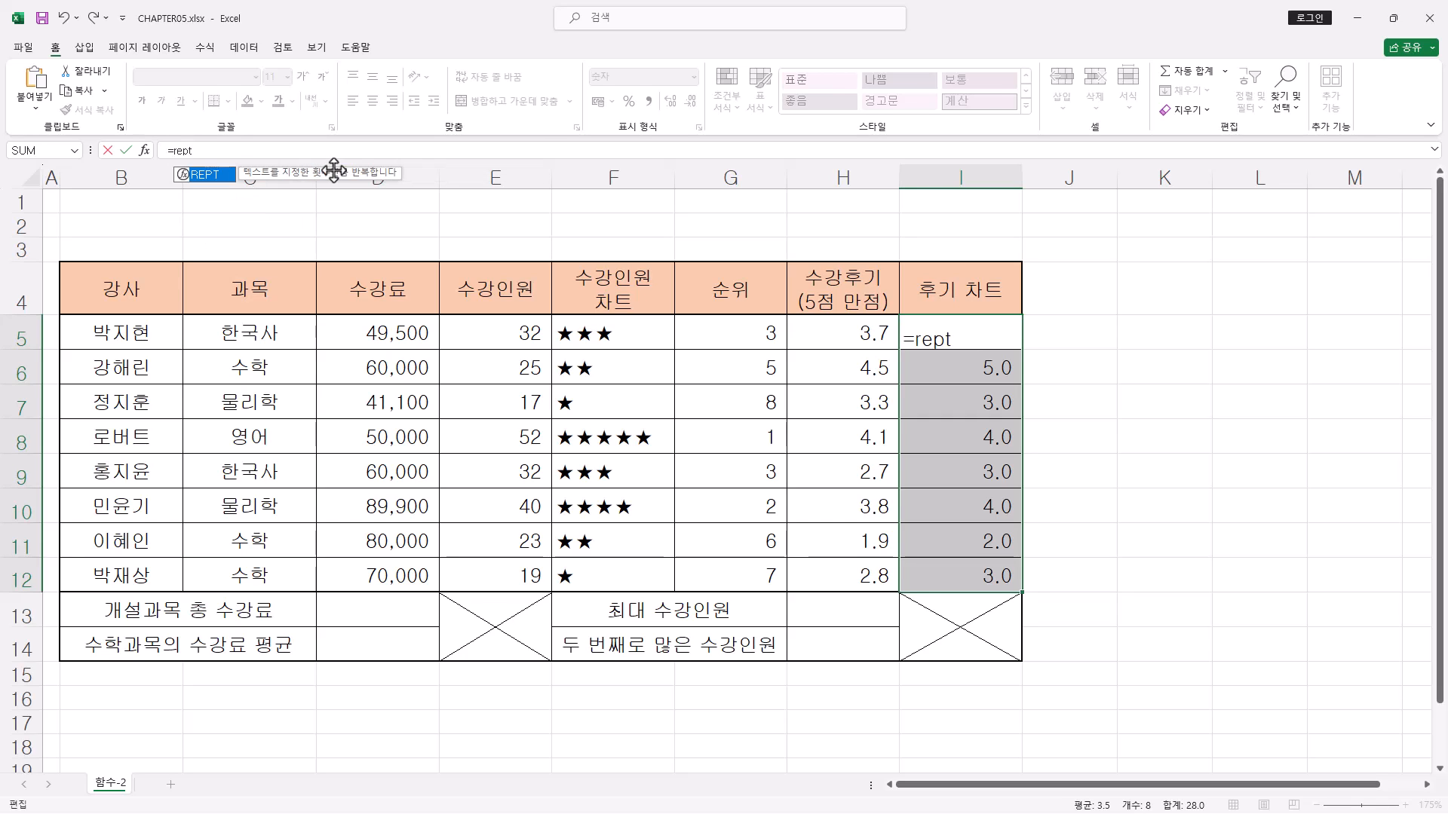
pyautogui.press('Tab')
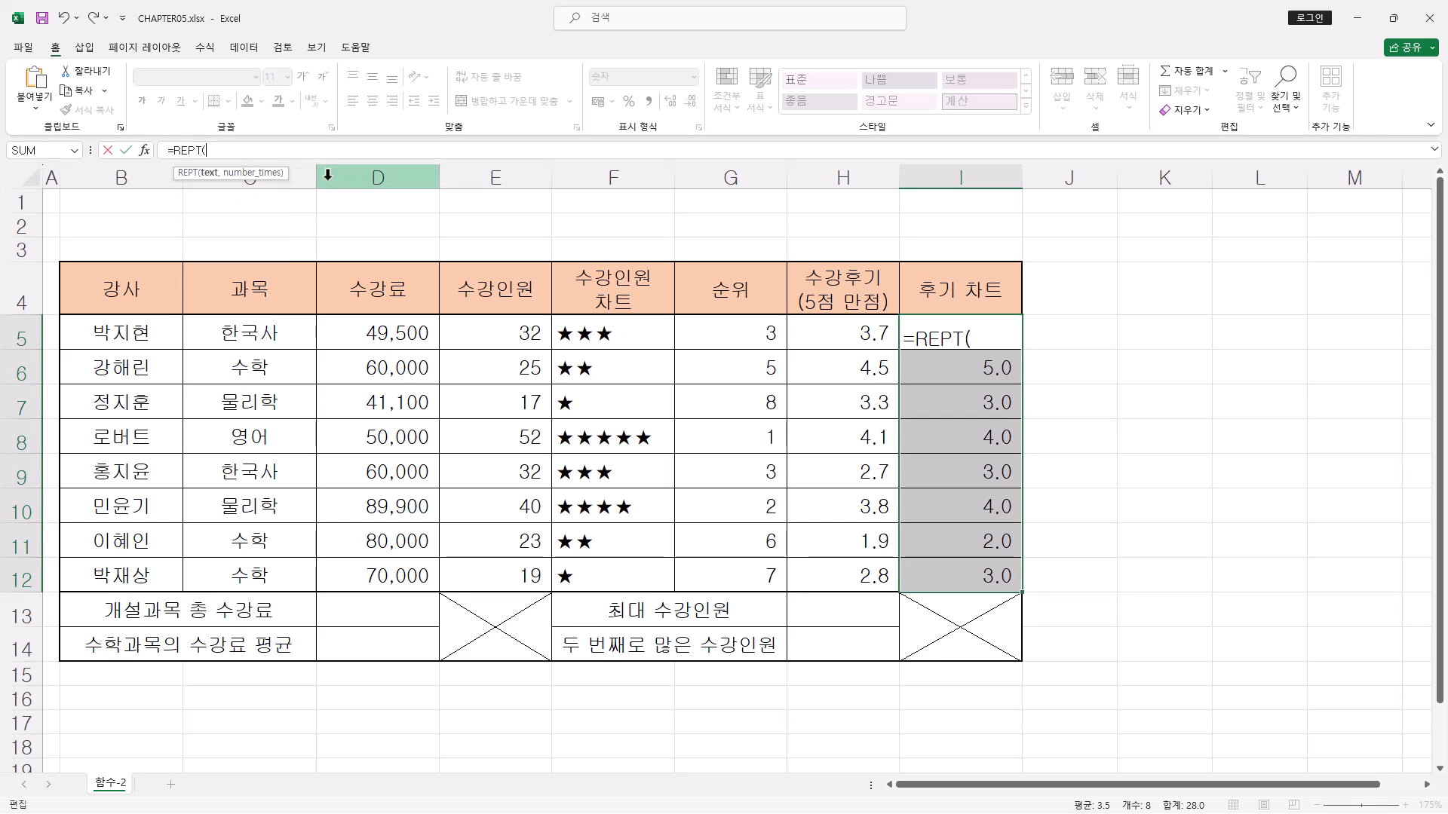
pyautogui.click(145, 152)
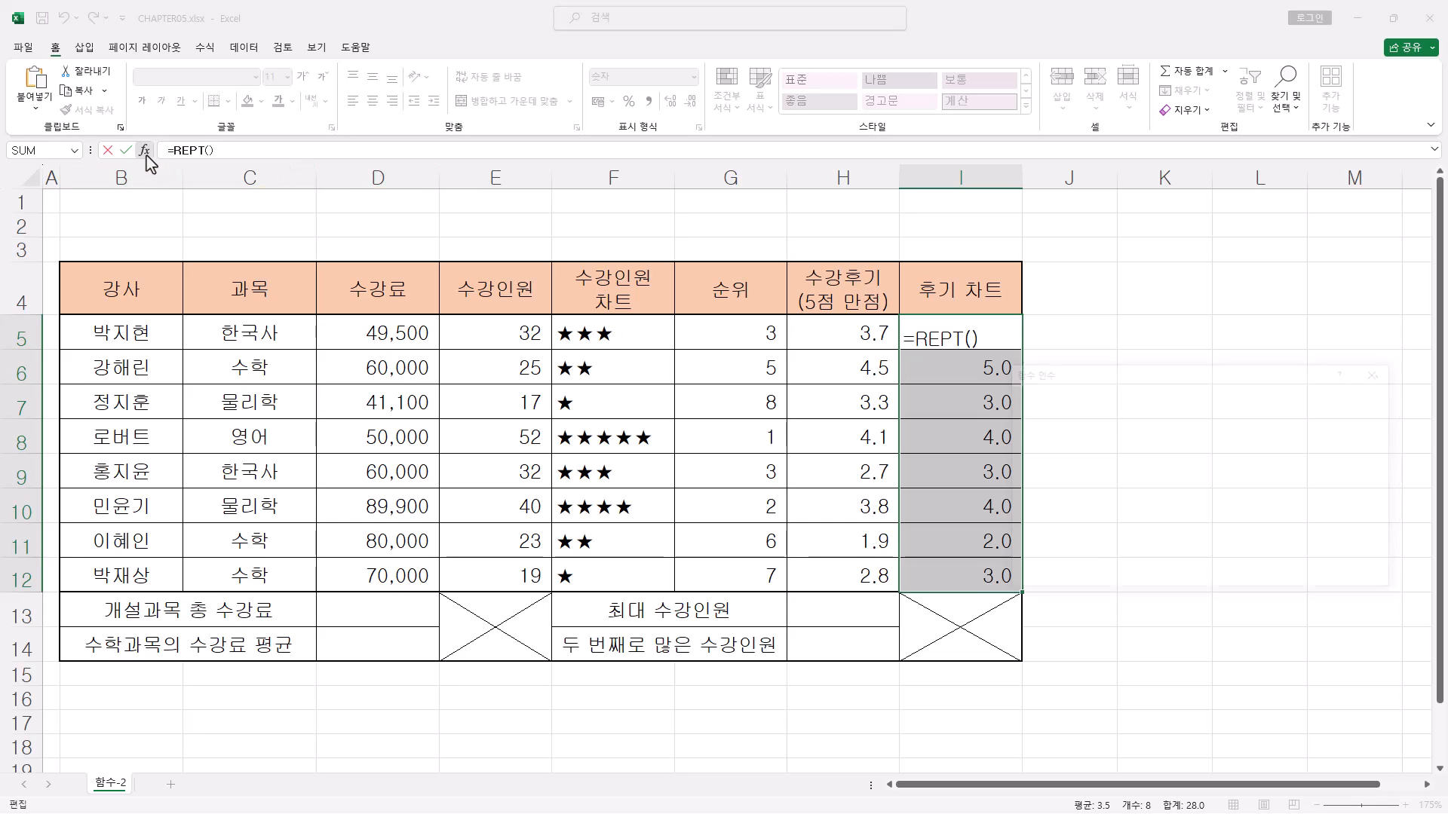
pyautogui.moveTo(1115, 391); pyautogui.dragTo(858, 451)
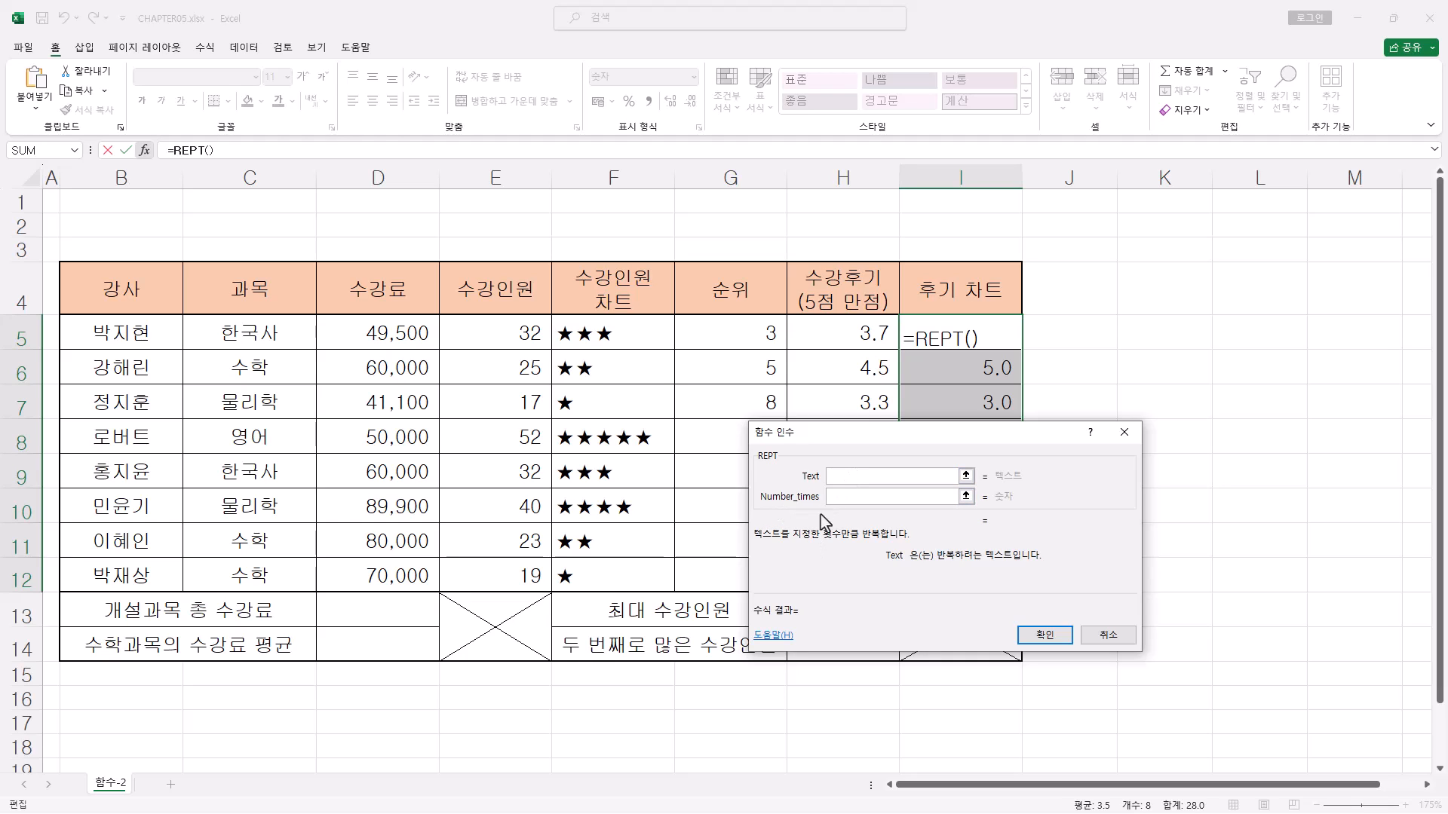
pyautogui.click(839, 496)
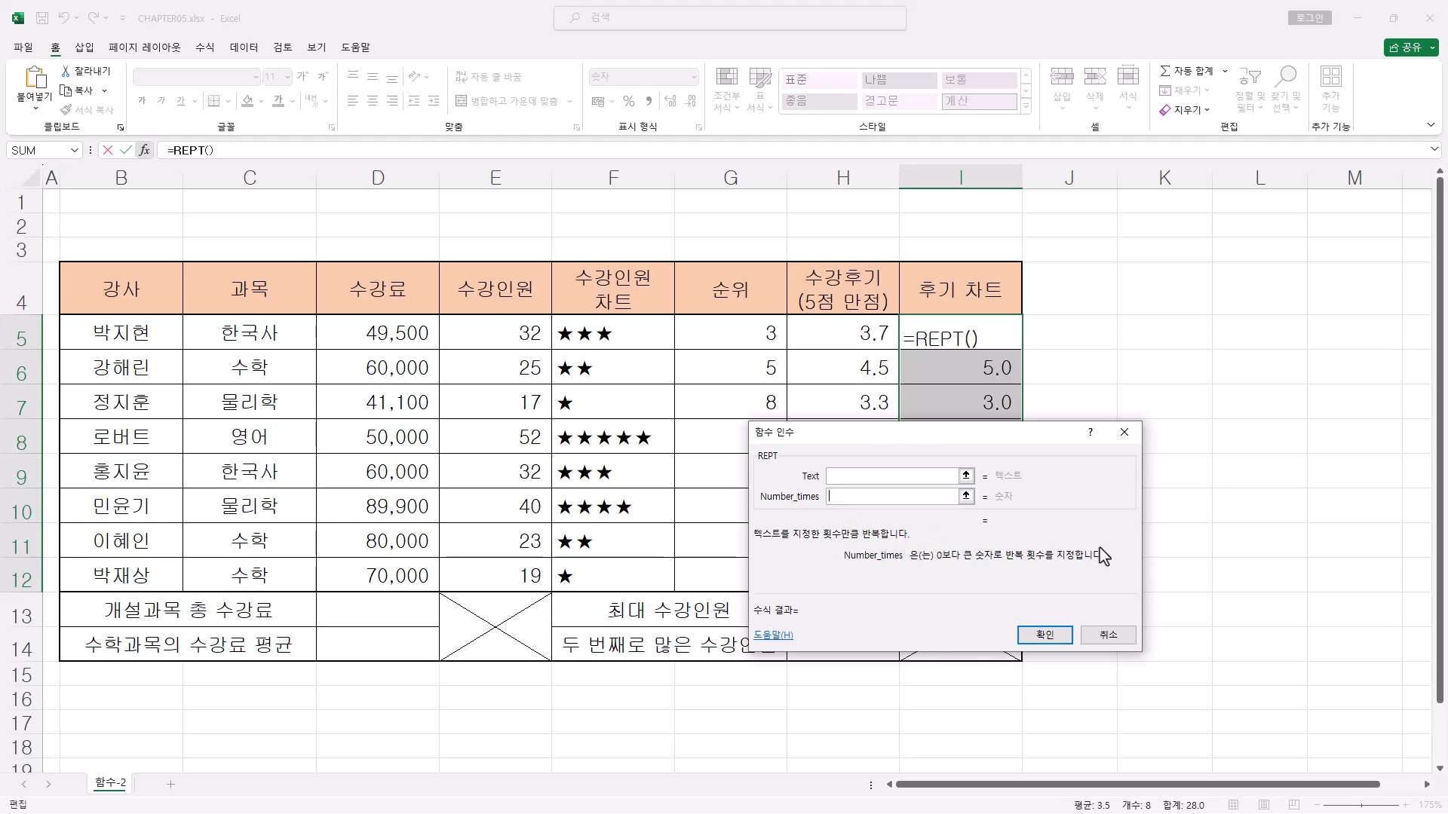
pyautogui.click(838, 478)
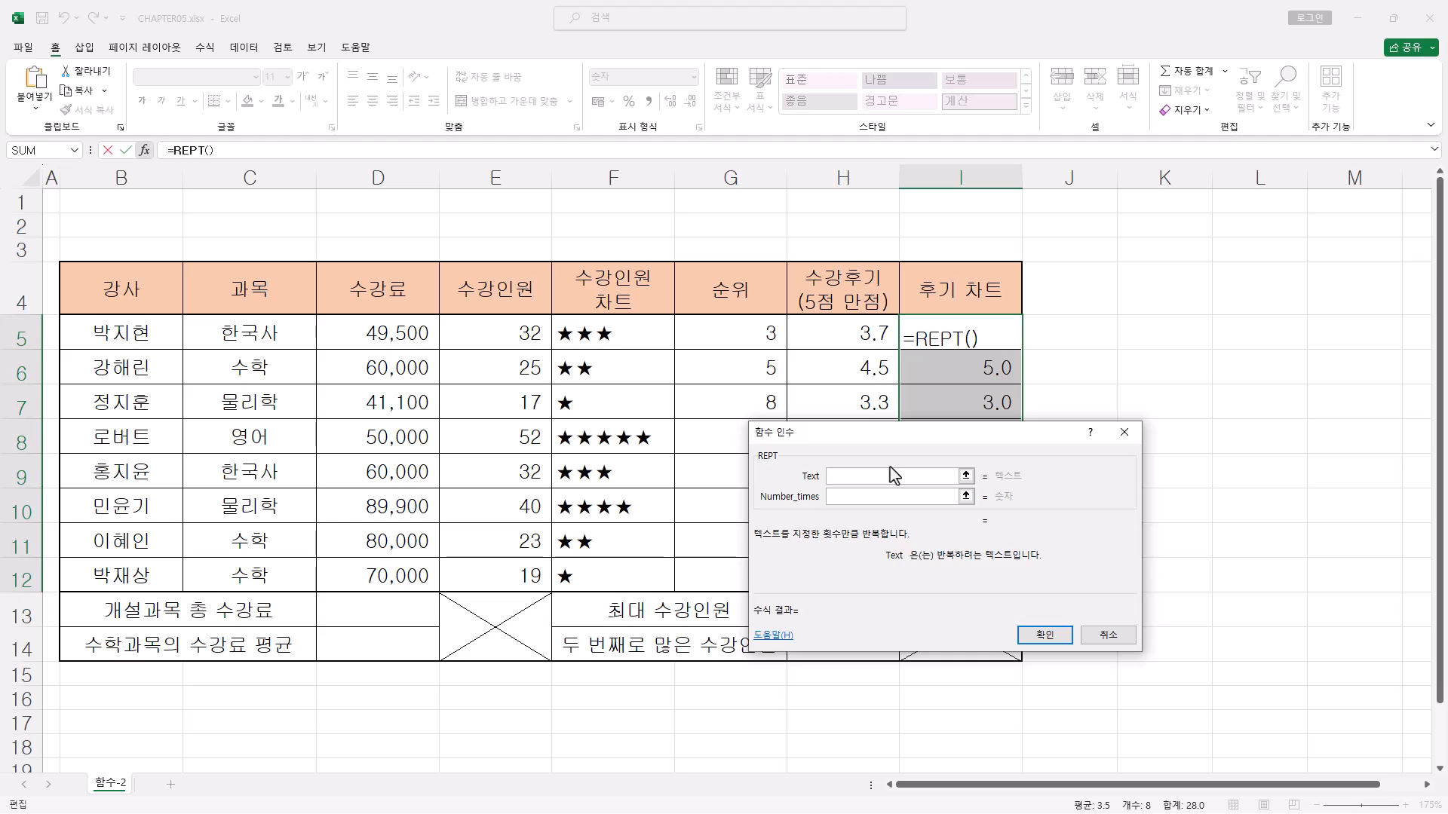
pyautogui.write('ㅁ')
pyautogui.press('Hangul_Hanja')
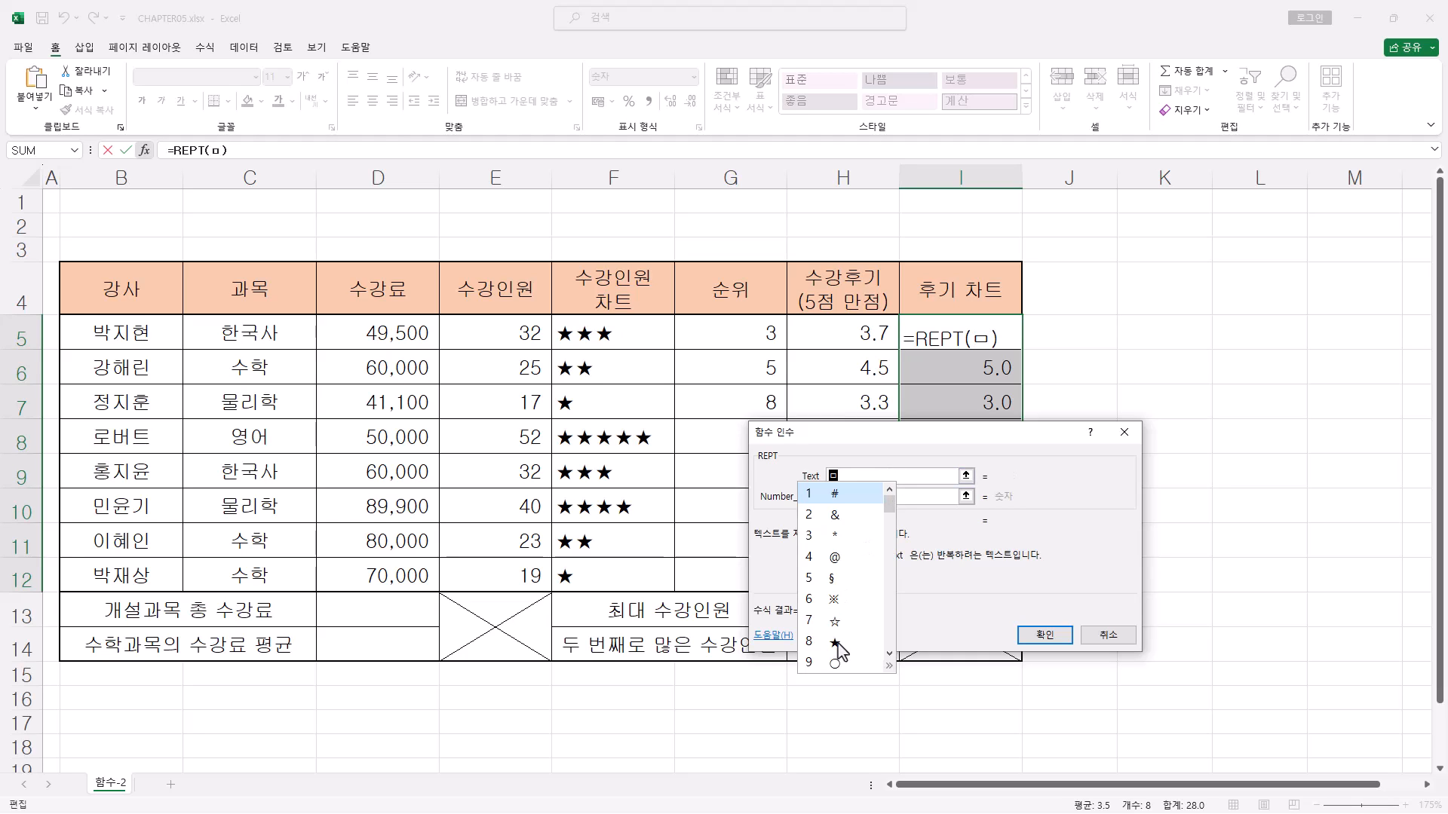
pyautogui.click(836, 641)
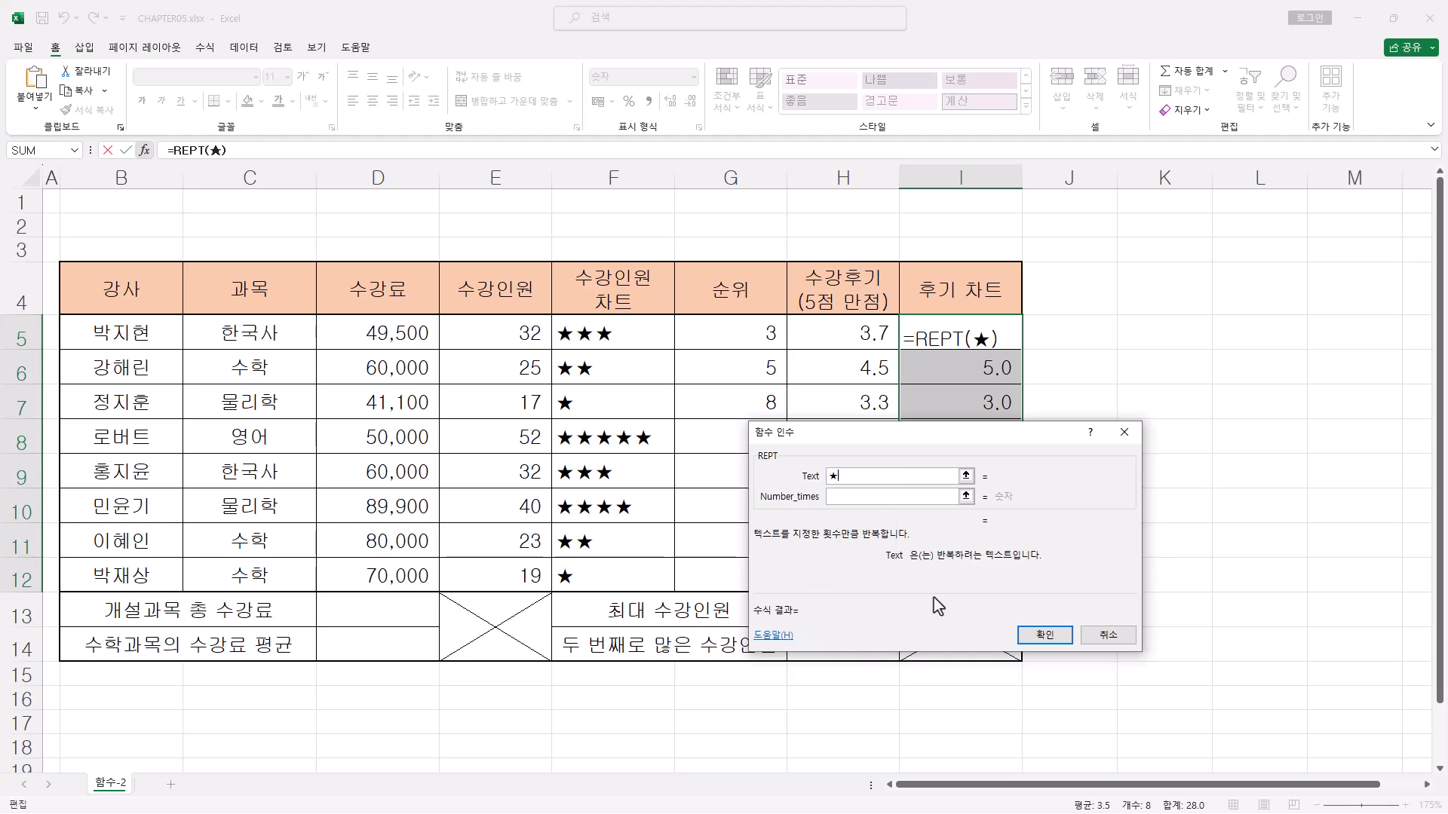
# - Paste ROUND(H5,0) as REPT's Number_times argument and enter the formula in all of I5:I12
pyautogui.click(889, 498)
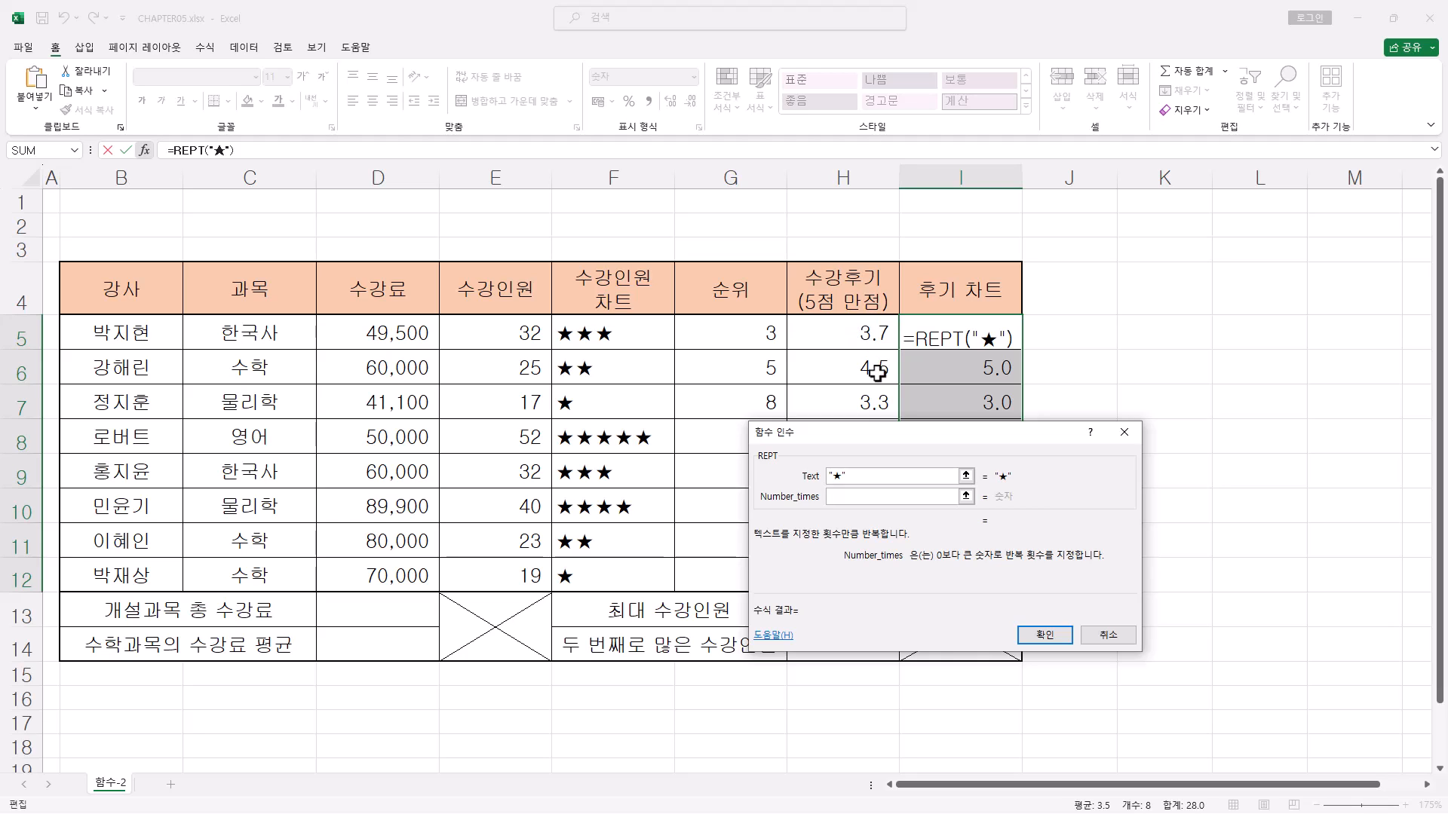
pyautogui.rightClick(865, 496)
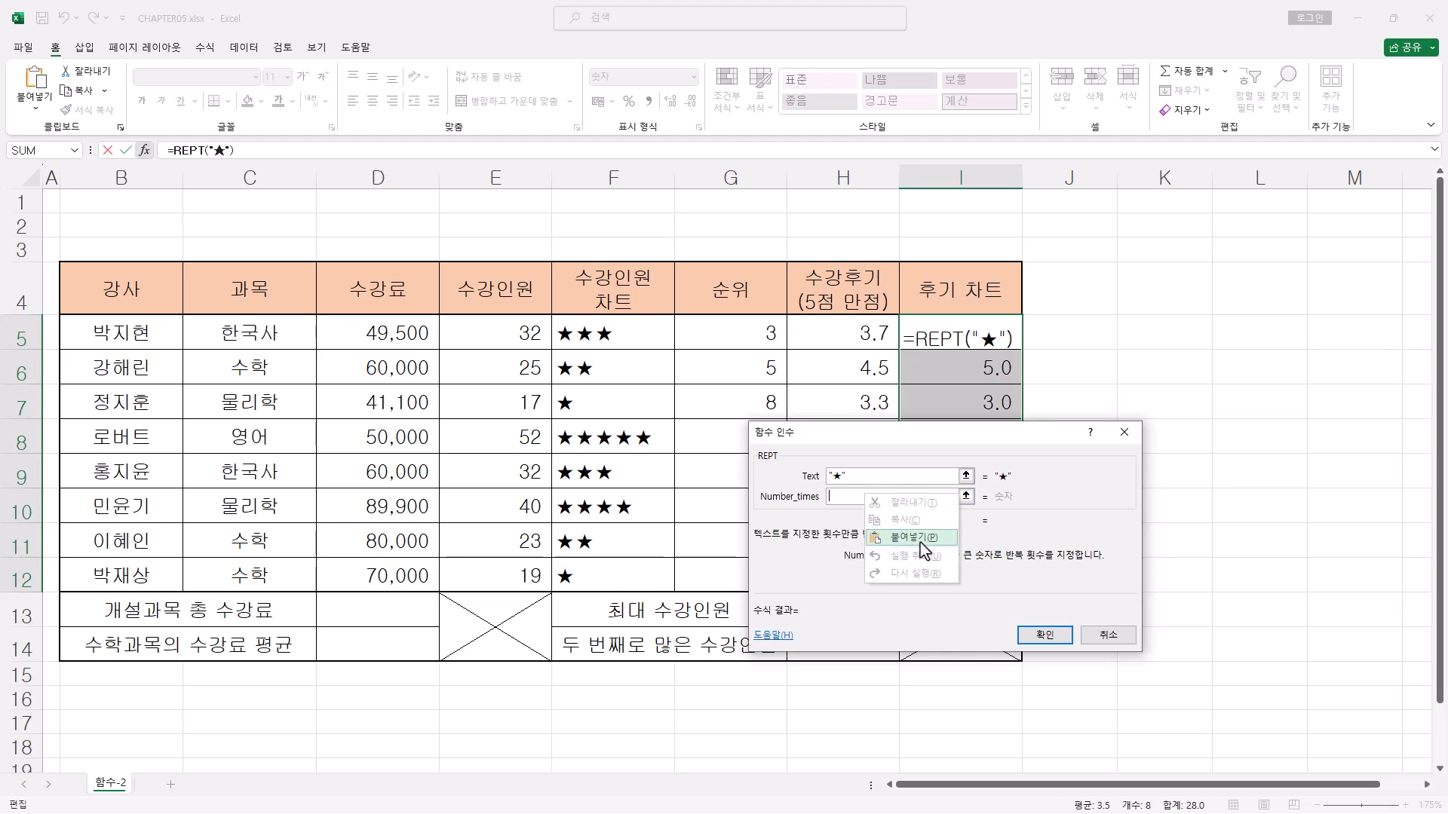
pyautogui.click(919, 541)
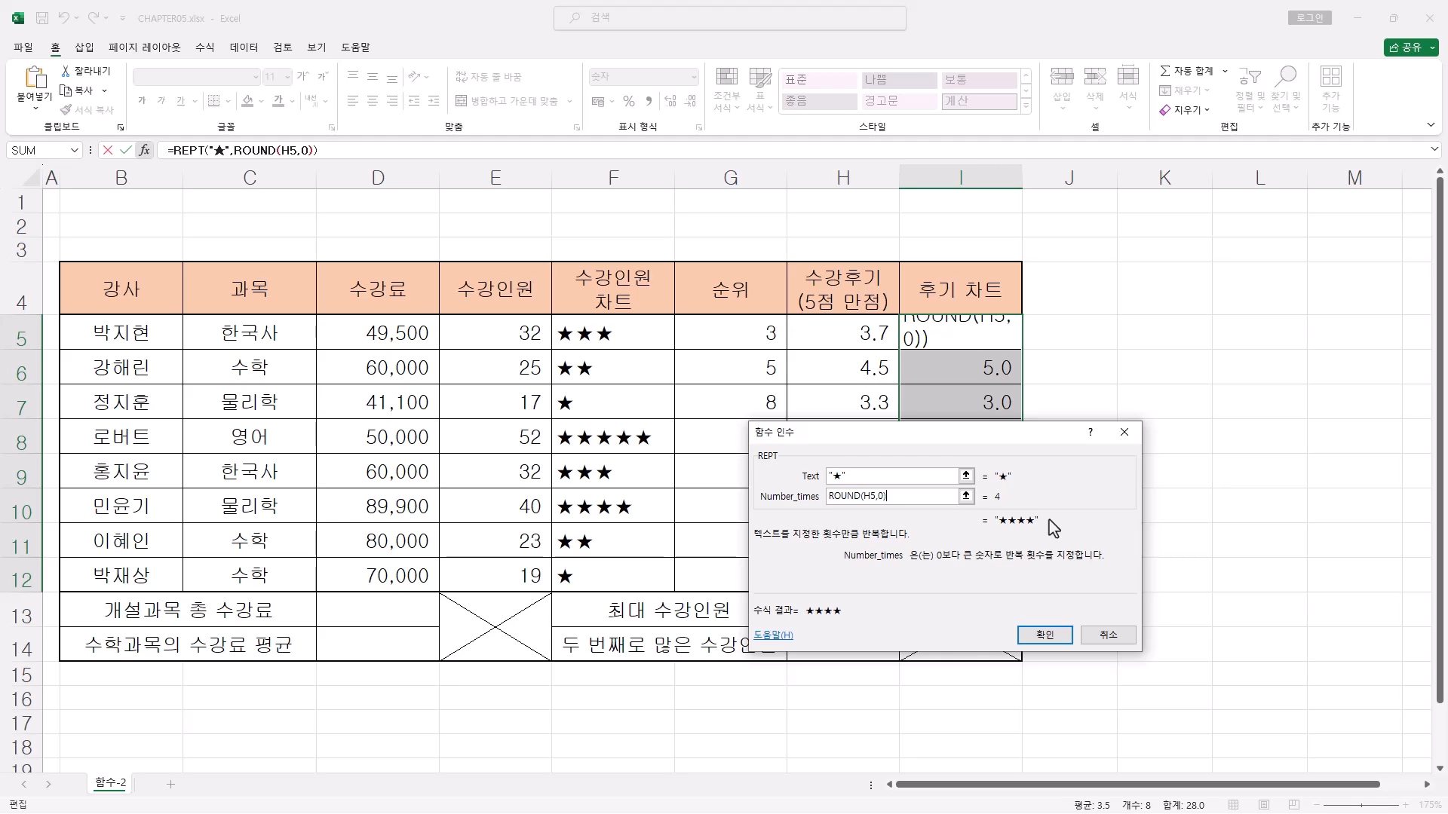
pyautogui.keyDown('ctrl'); pyautogui.click(1045, 634); pyautogui.keyUp('ctrl')
# - Check the REPT formulas in the review chart cells I5, I7 and I12
pyautogui.click(955, 337)
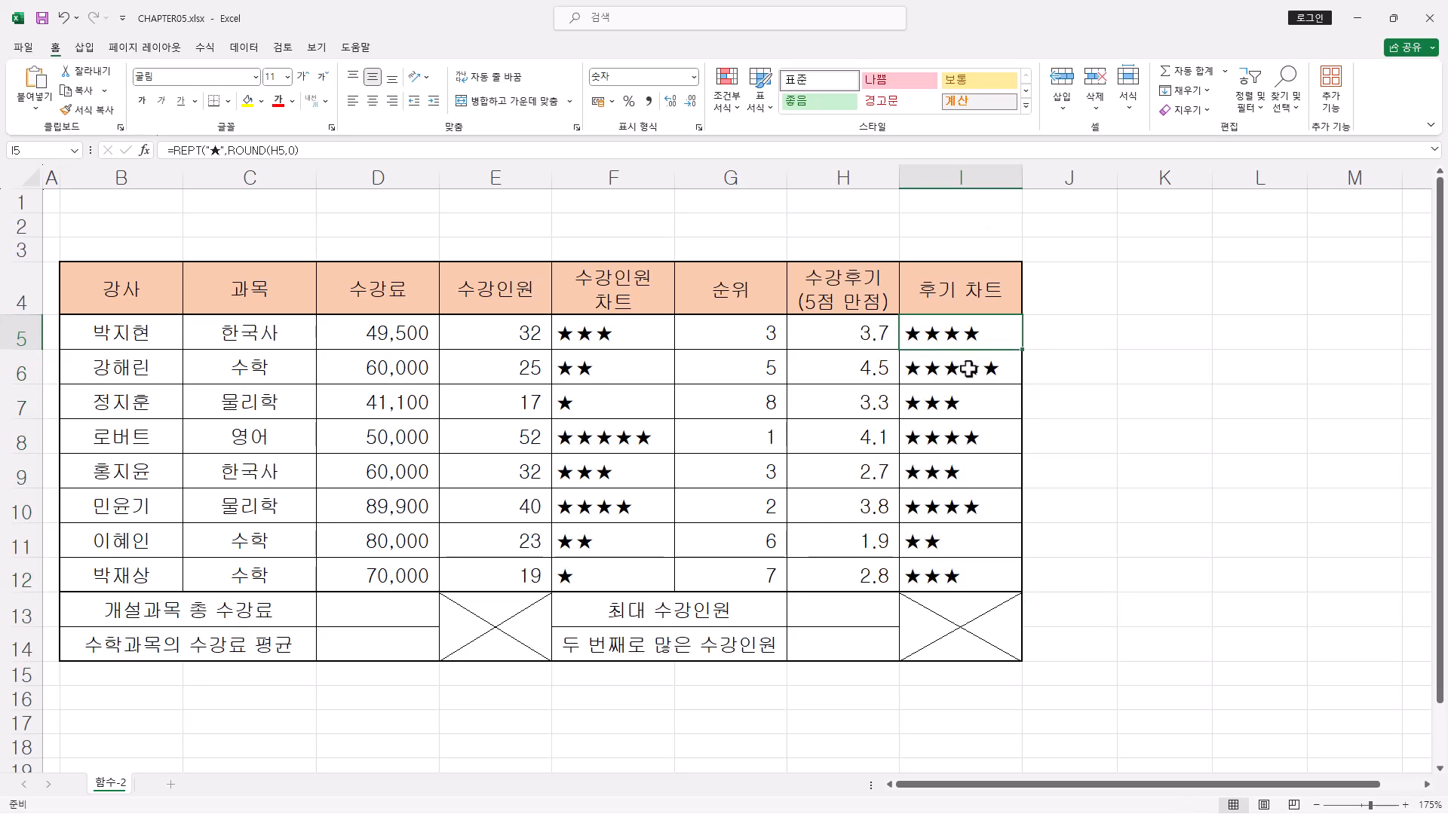
pyautogui.click(953, 405)
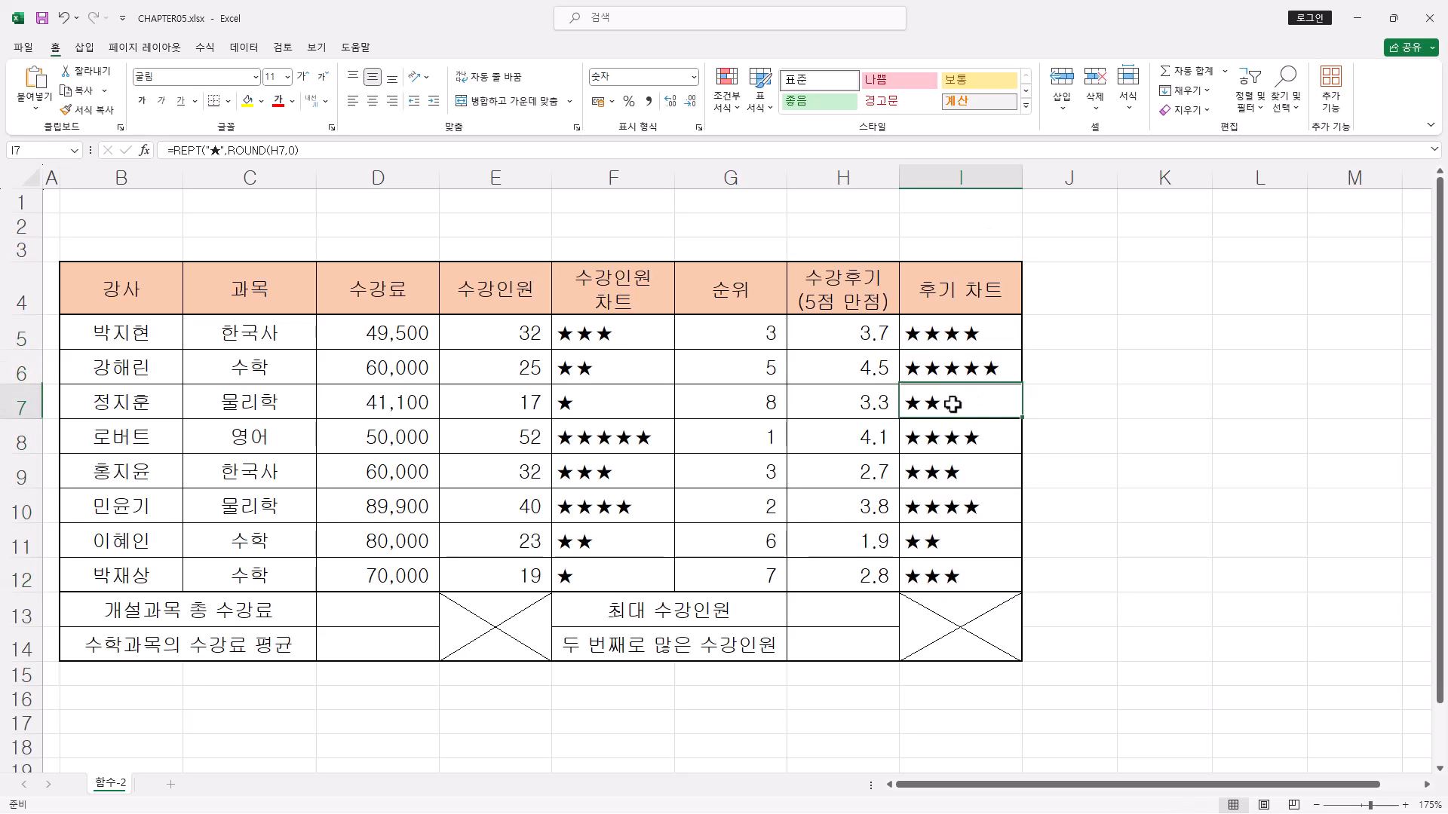
pyautogui.click(970, 581)
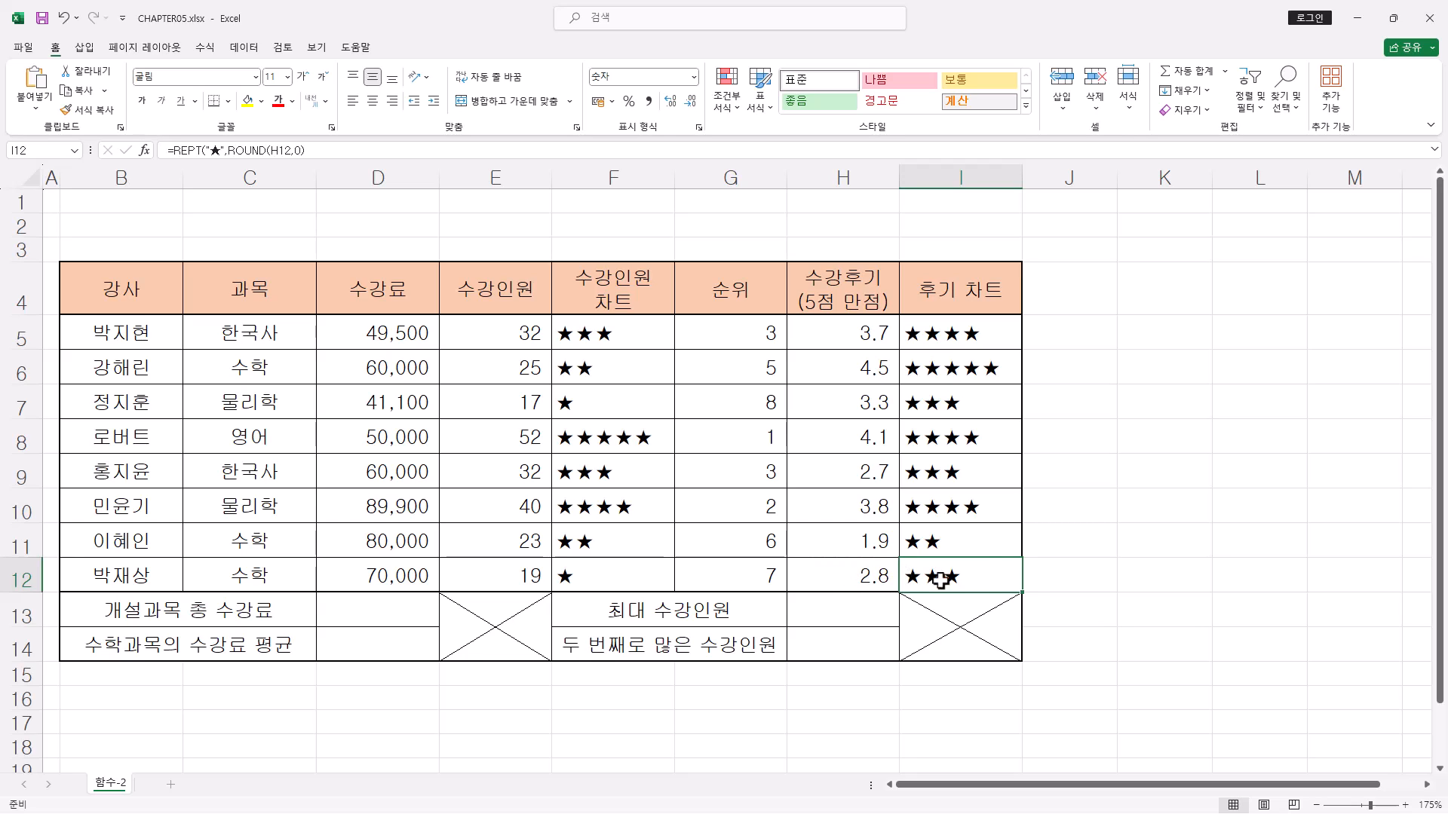
pyautogui.click(963, 336)
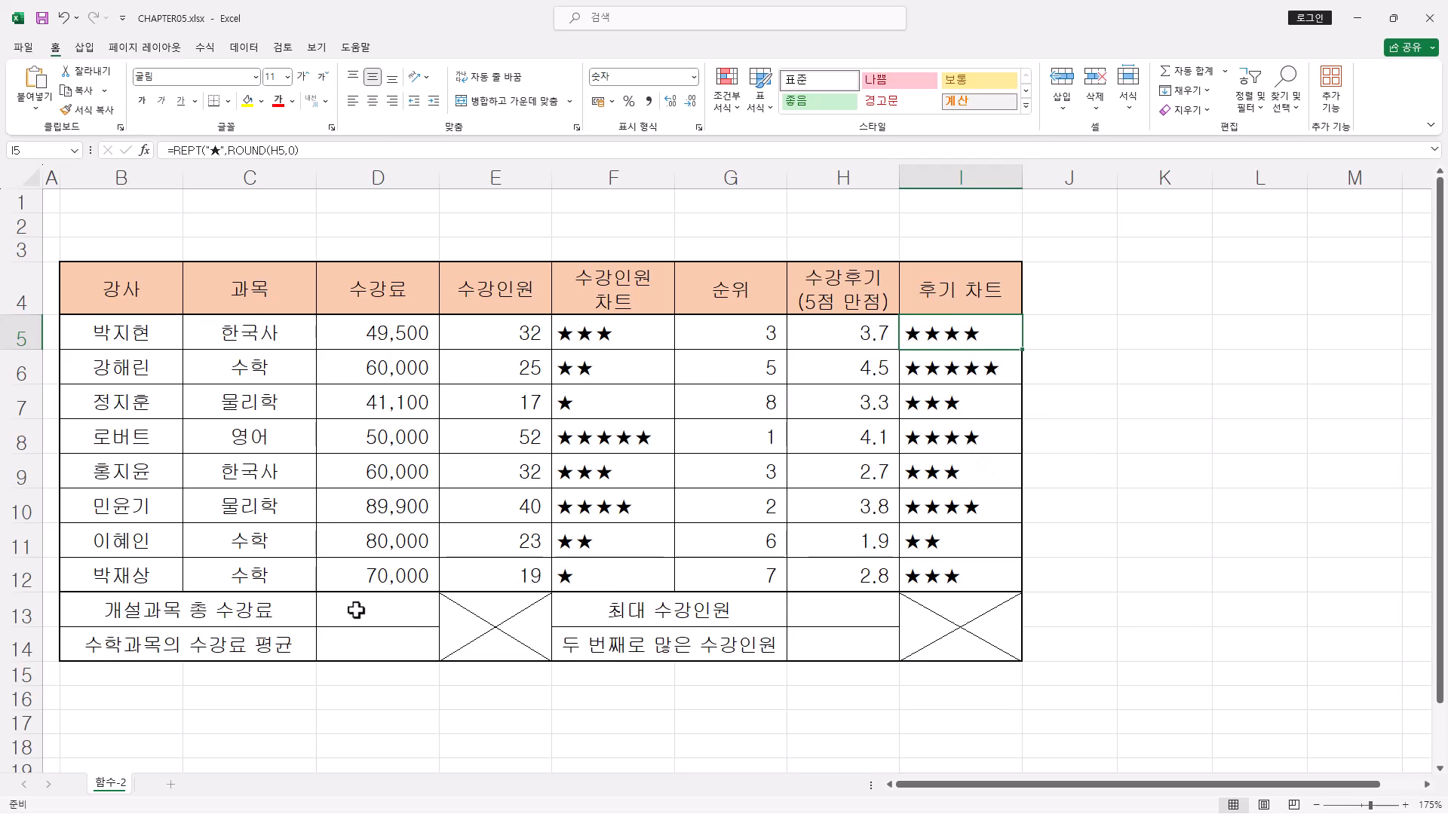
# - Inspect the defined name of the fee range D5:D12 and view the new-name settings for it without defining one
pyautogui.click(383, 608)
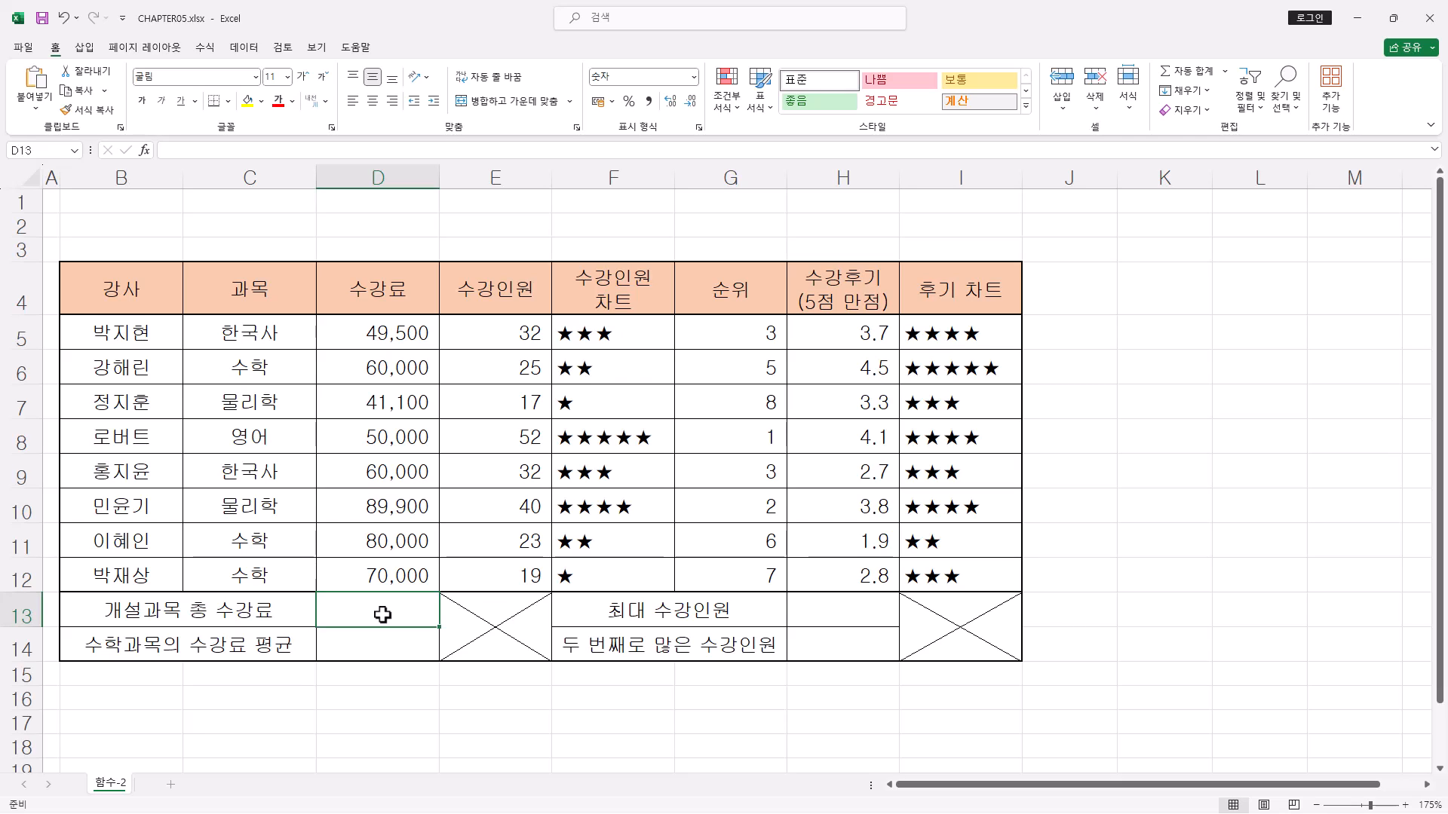
pyautogui.moveTo(411, 333); pyautogui.dragTo(416, 559)
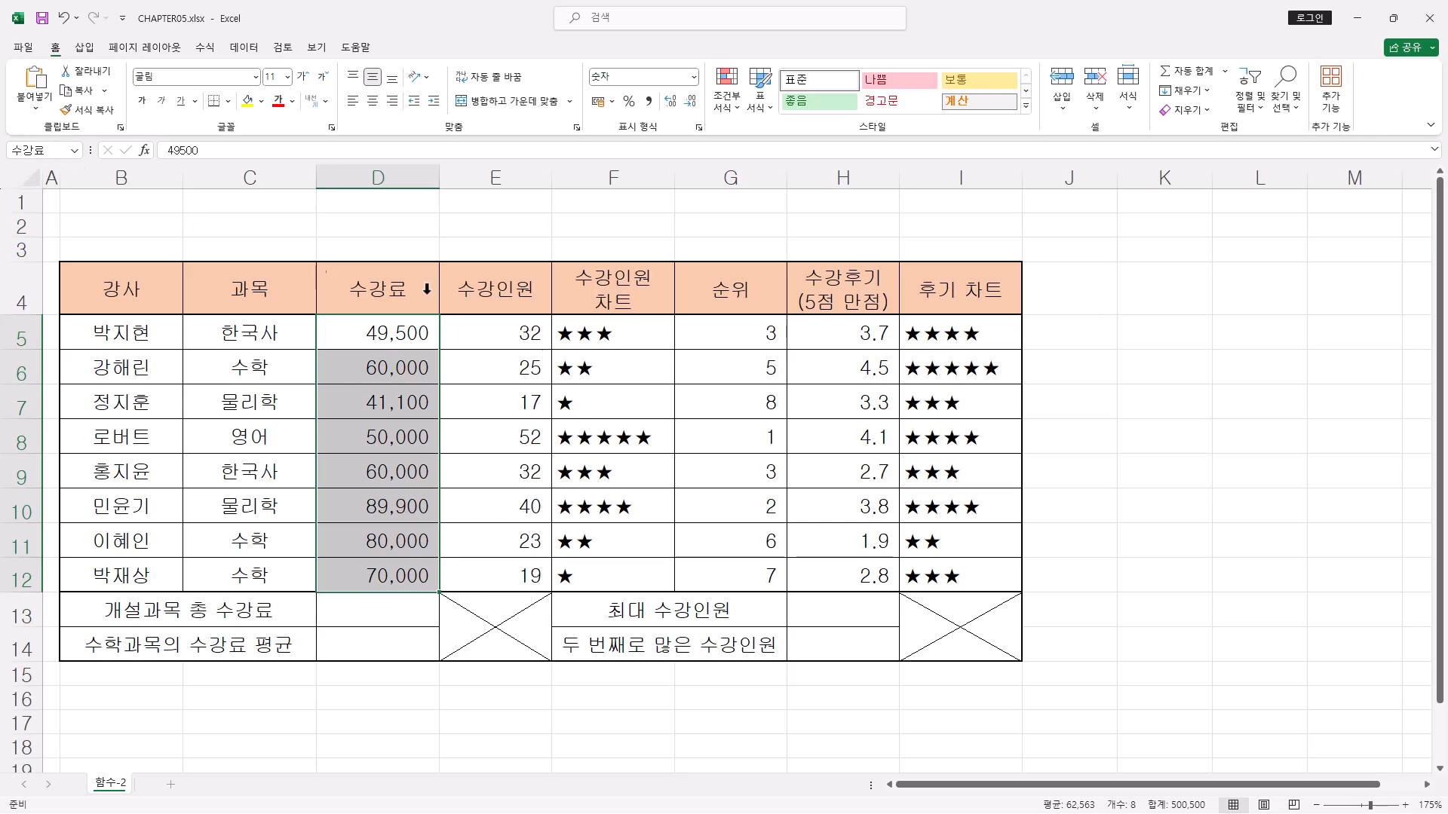
pyautogui.click(421, 435)
pyautogui.moveTo(408, 337); pyautogui.dragTo(400, 577)
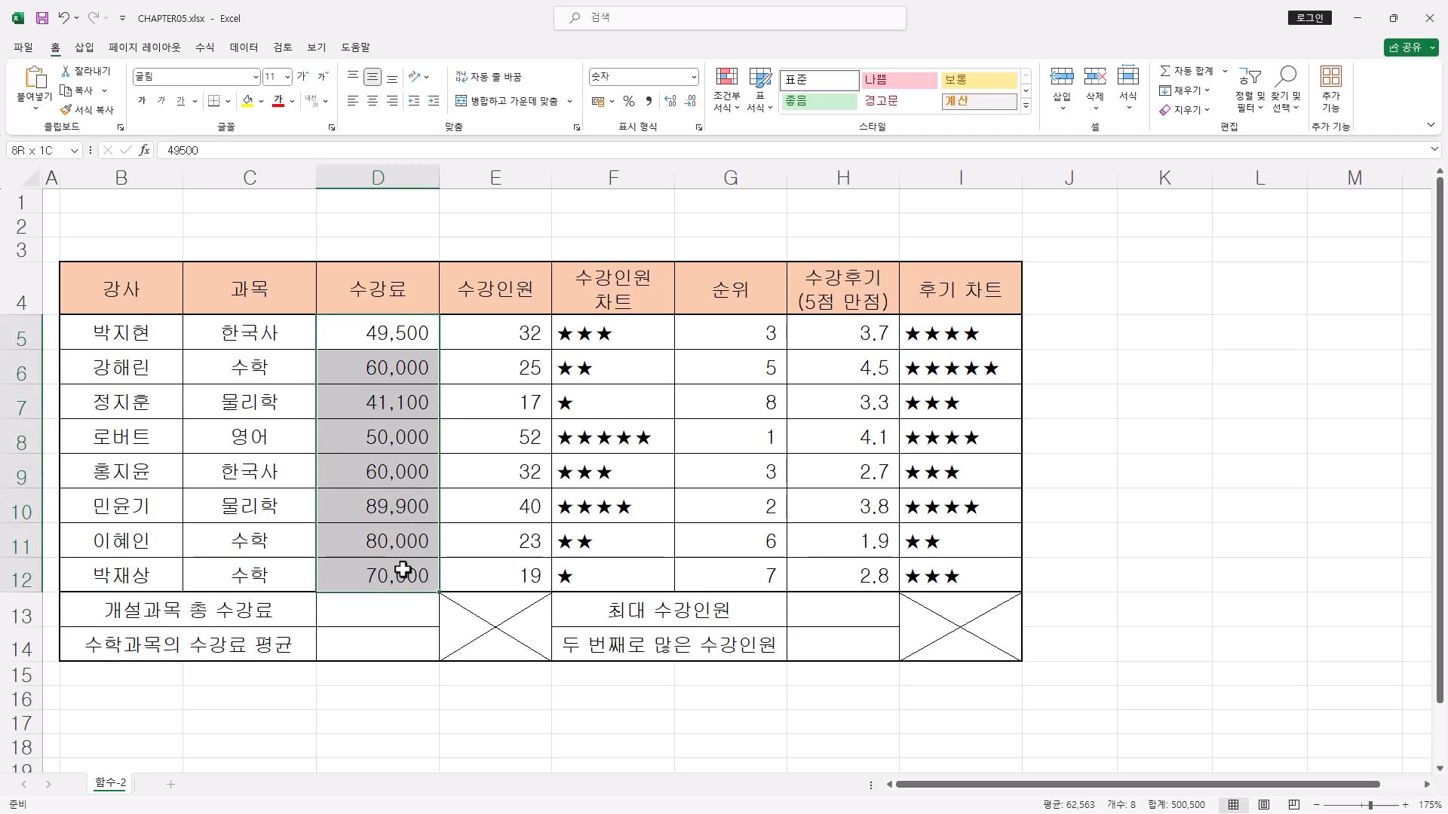
pyautogui.rightClick(407, 341)
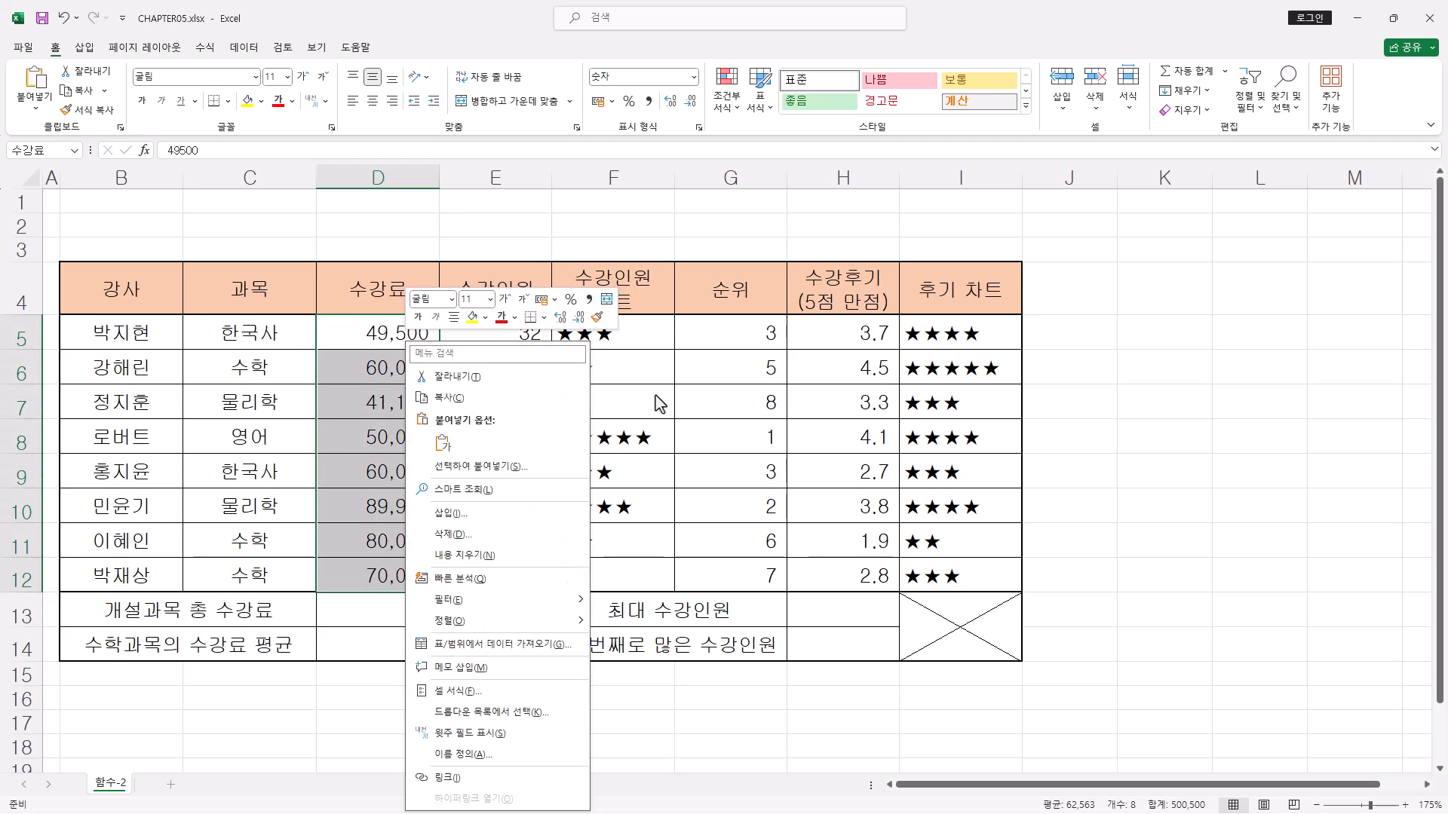
pyautogui.click(513, 755)
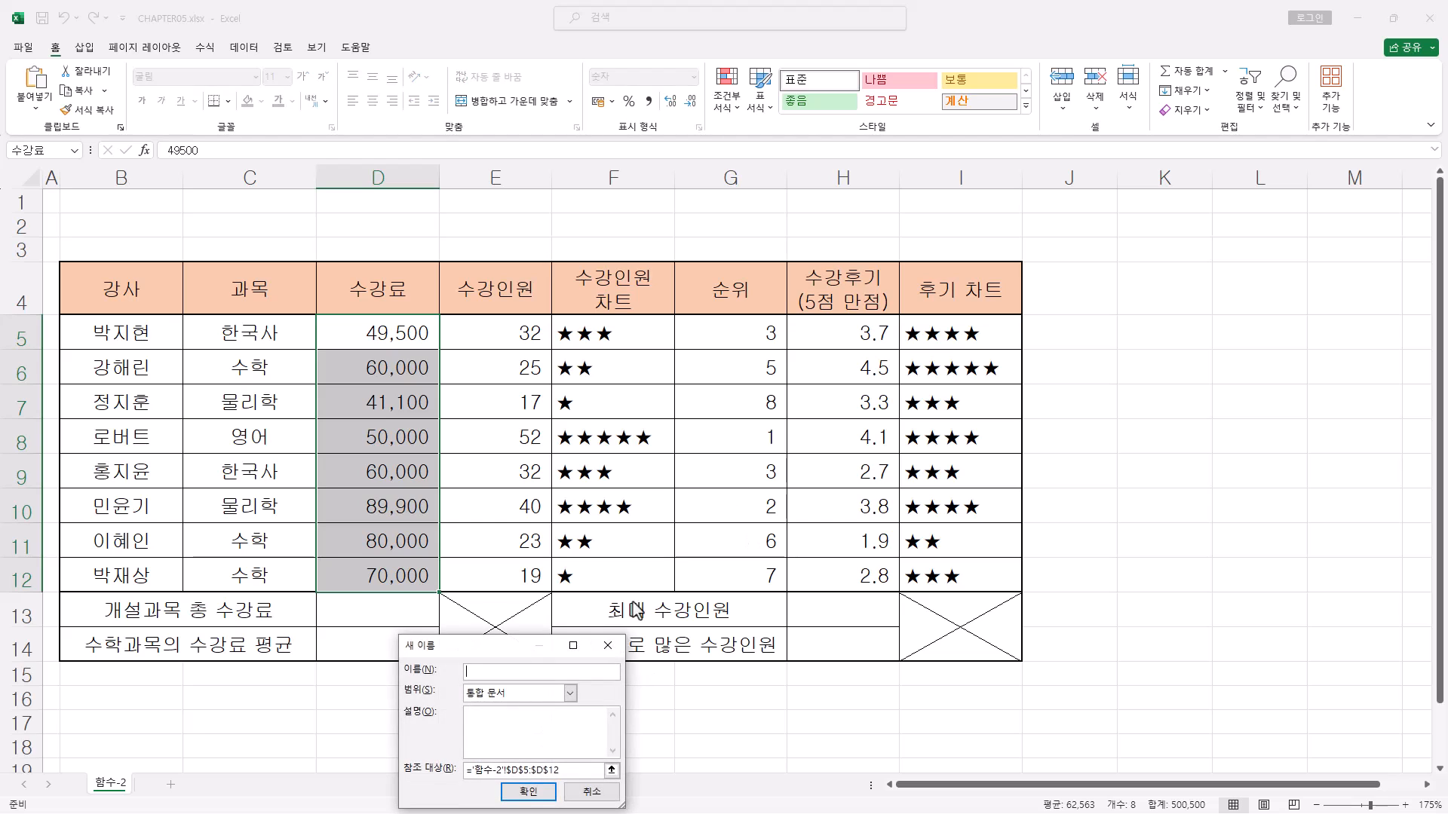
pyautogui.moveTo(501, 645); pyautogui.dragTo(755, 341)
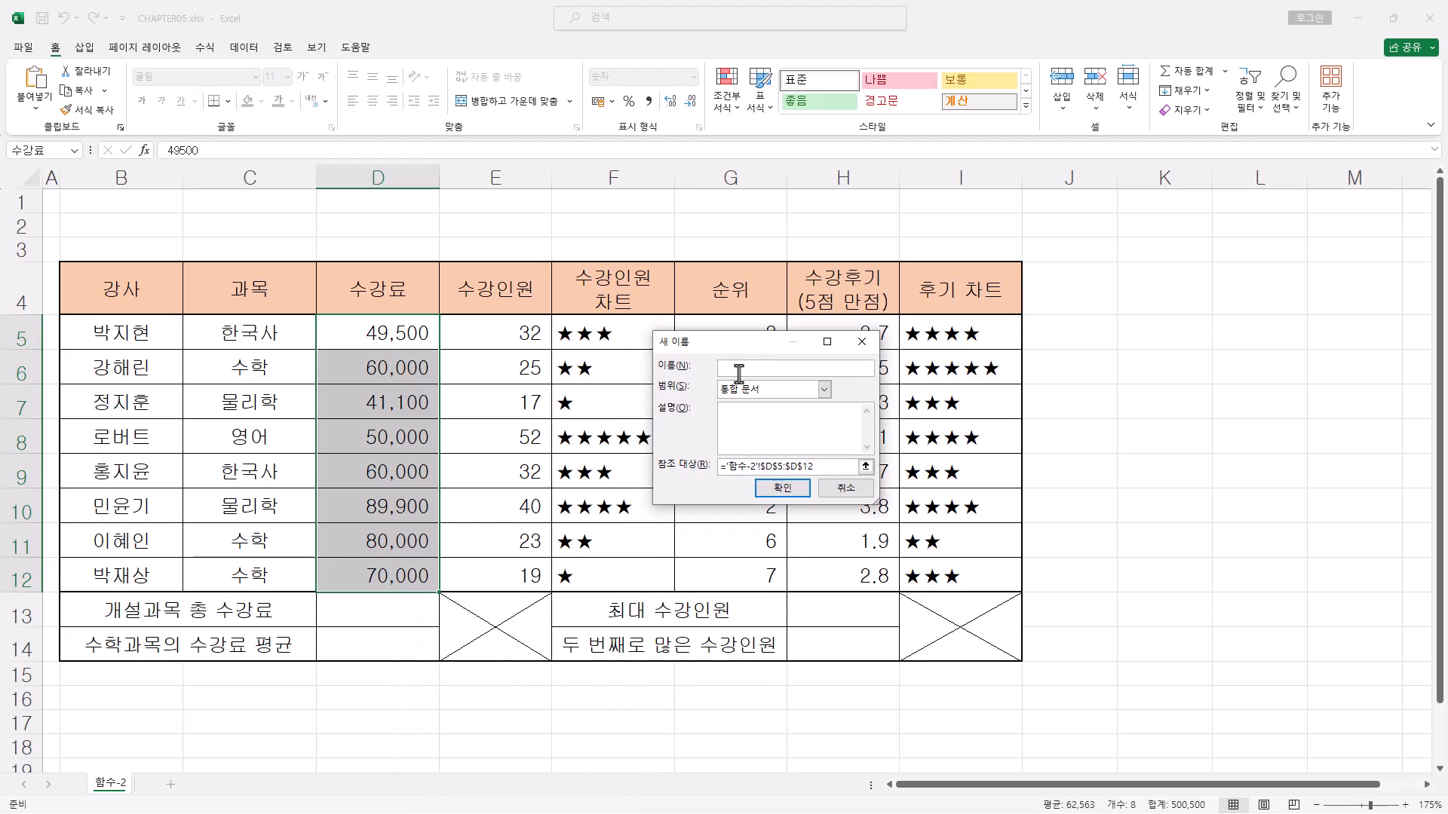
pyautogui.click(833, 489)
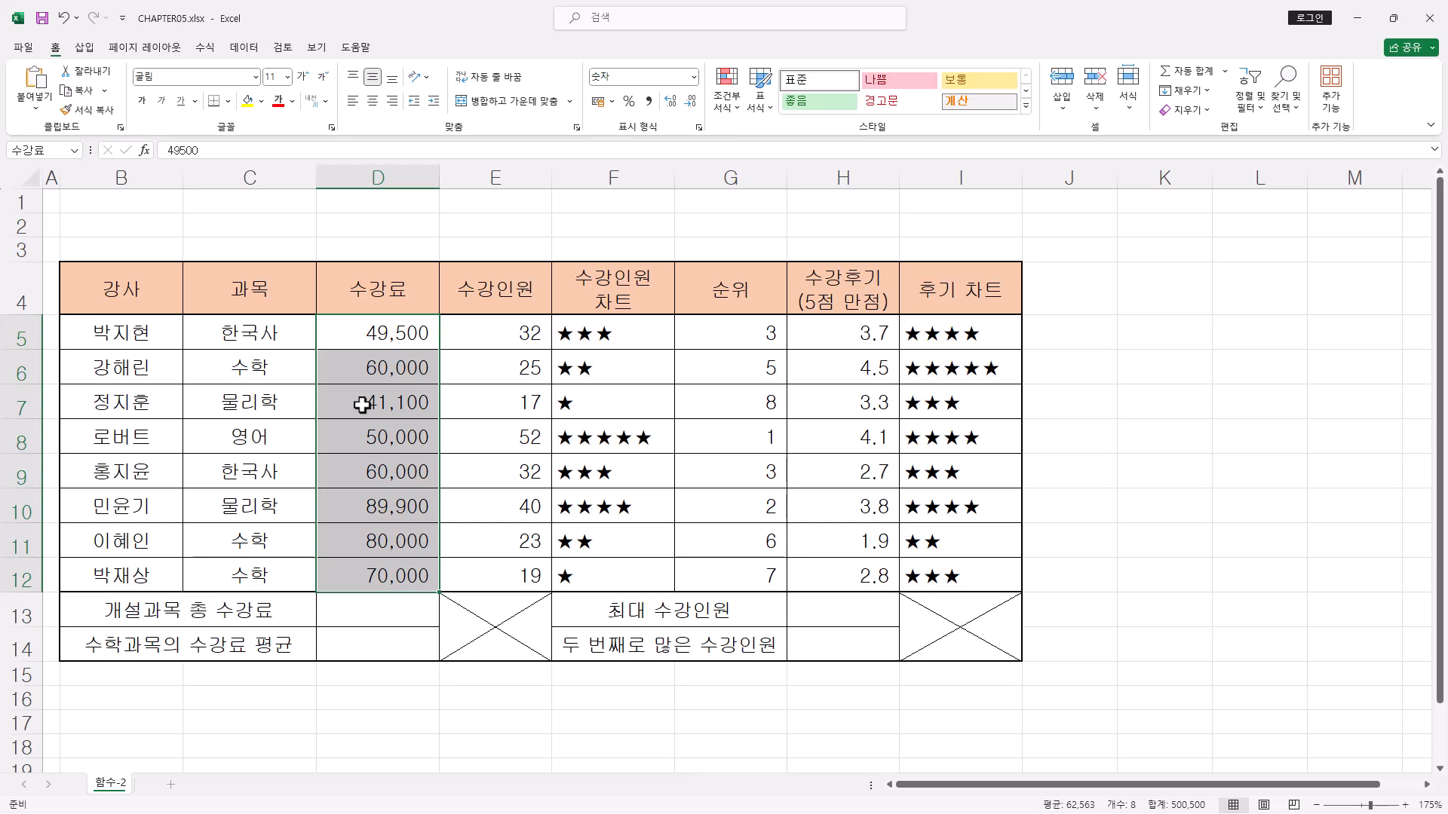
# - Begin a SUMPRODUCT formula in total fee cell D13 and show its argument fields through Array5, keeping the fee column uncovered
pyautogui.click(388, 611)
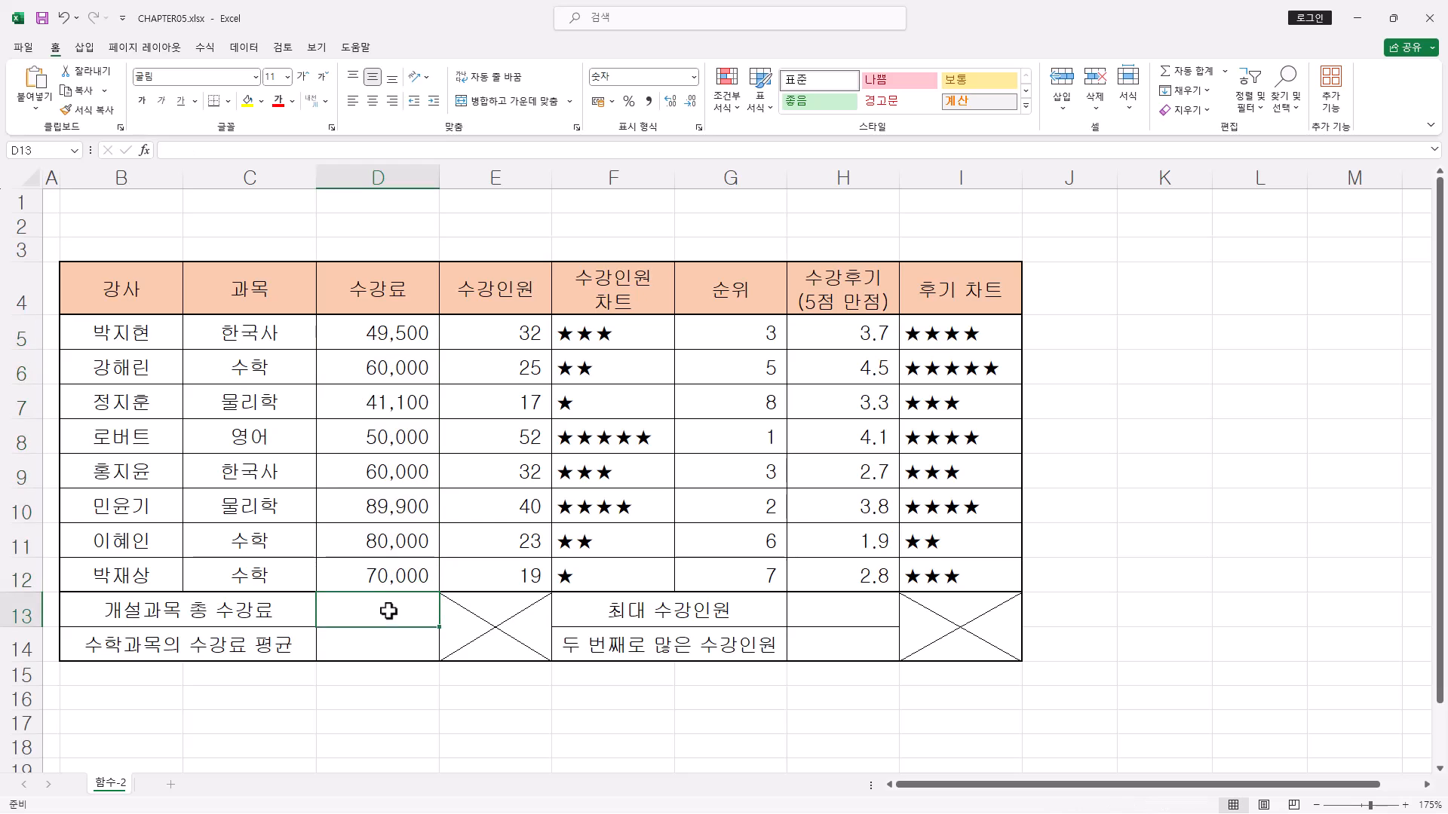
pyautogui.click(336, 150)
pyautogui.write('=')
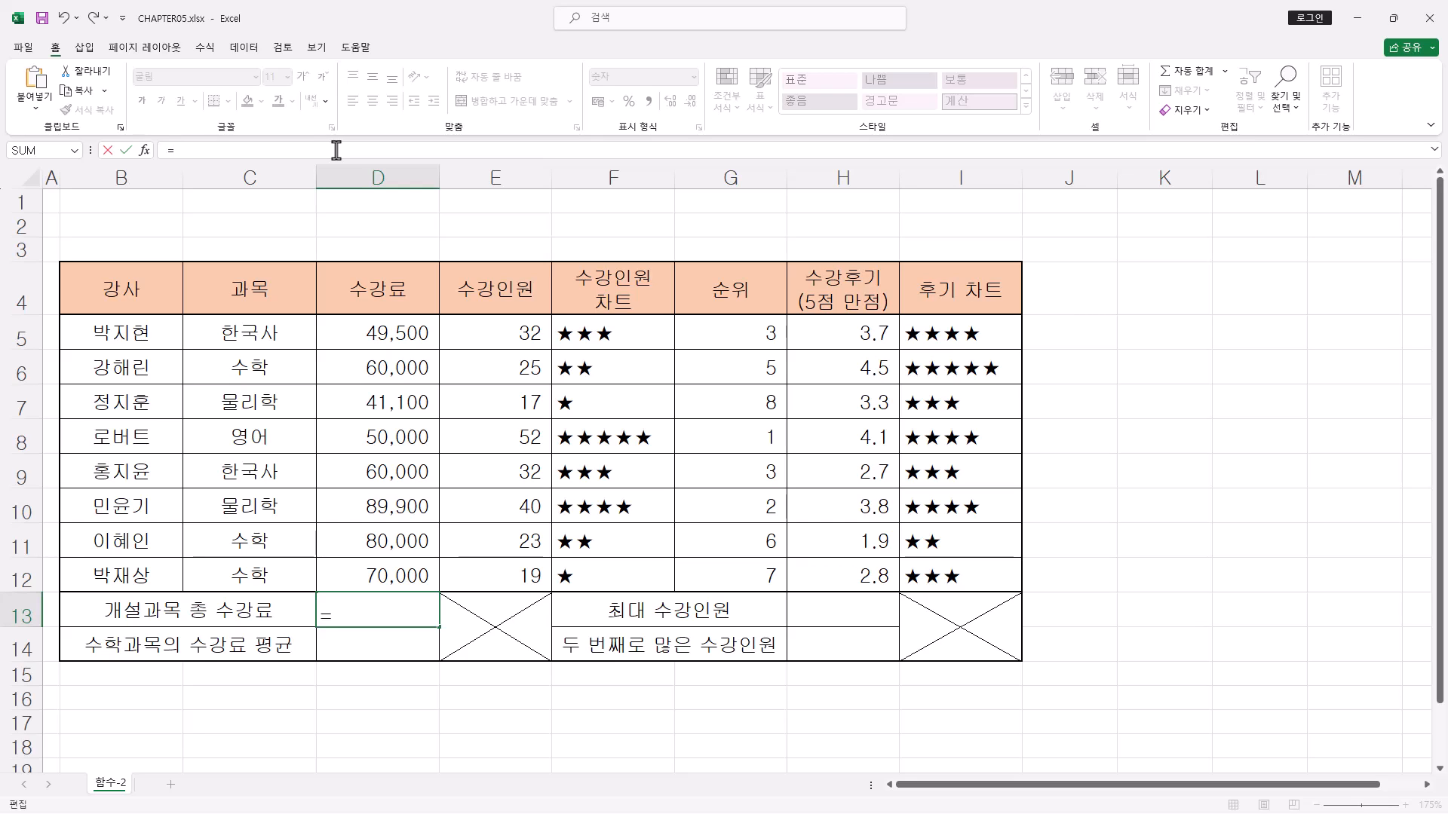
pyautogui.write('sump')
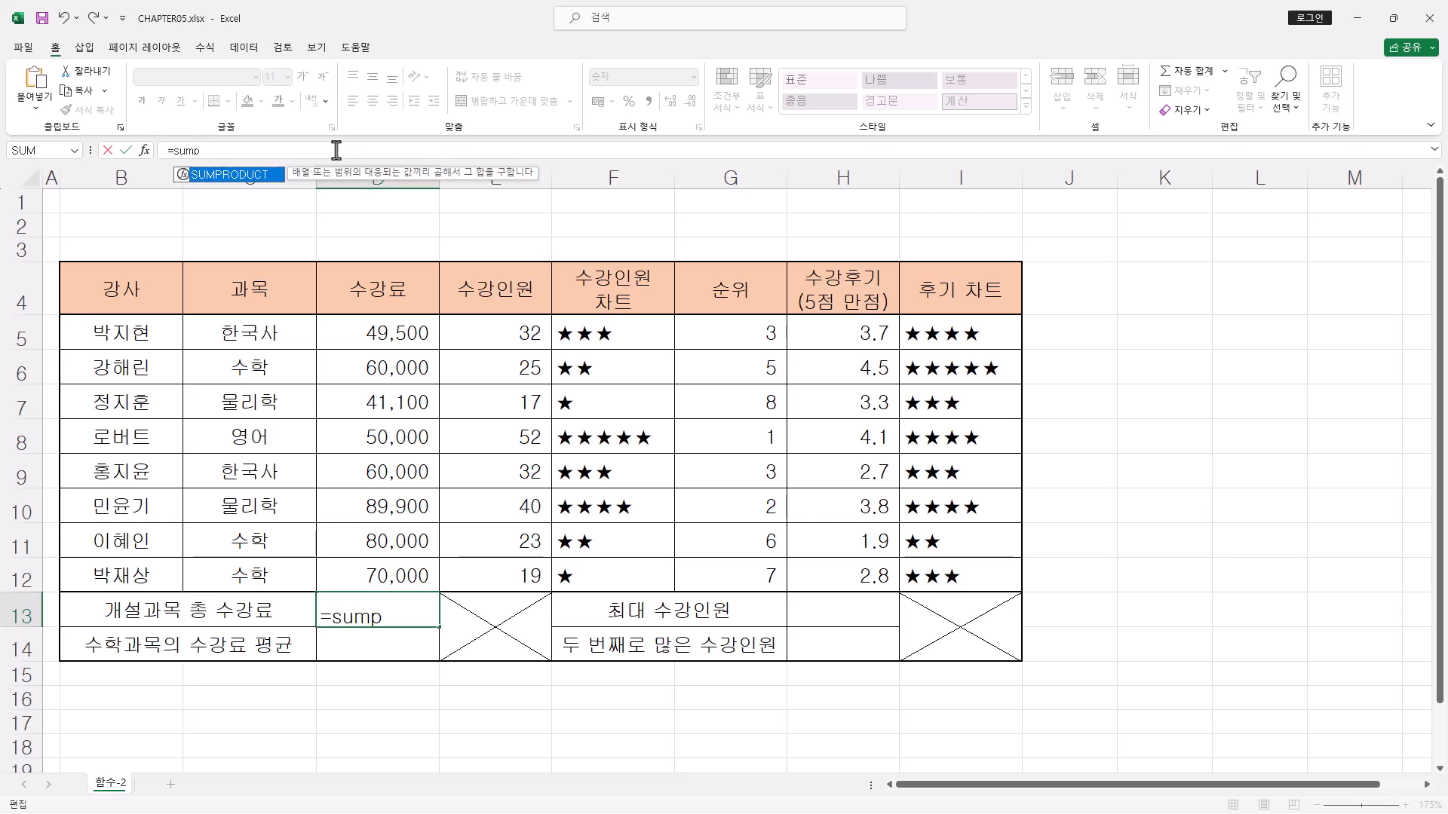
pyautogui.doubleClick(270, 181)
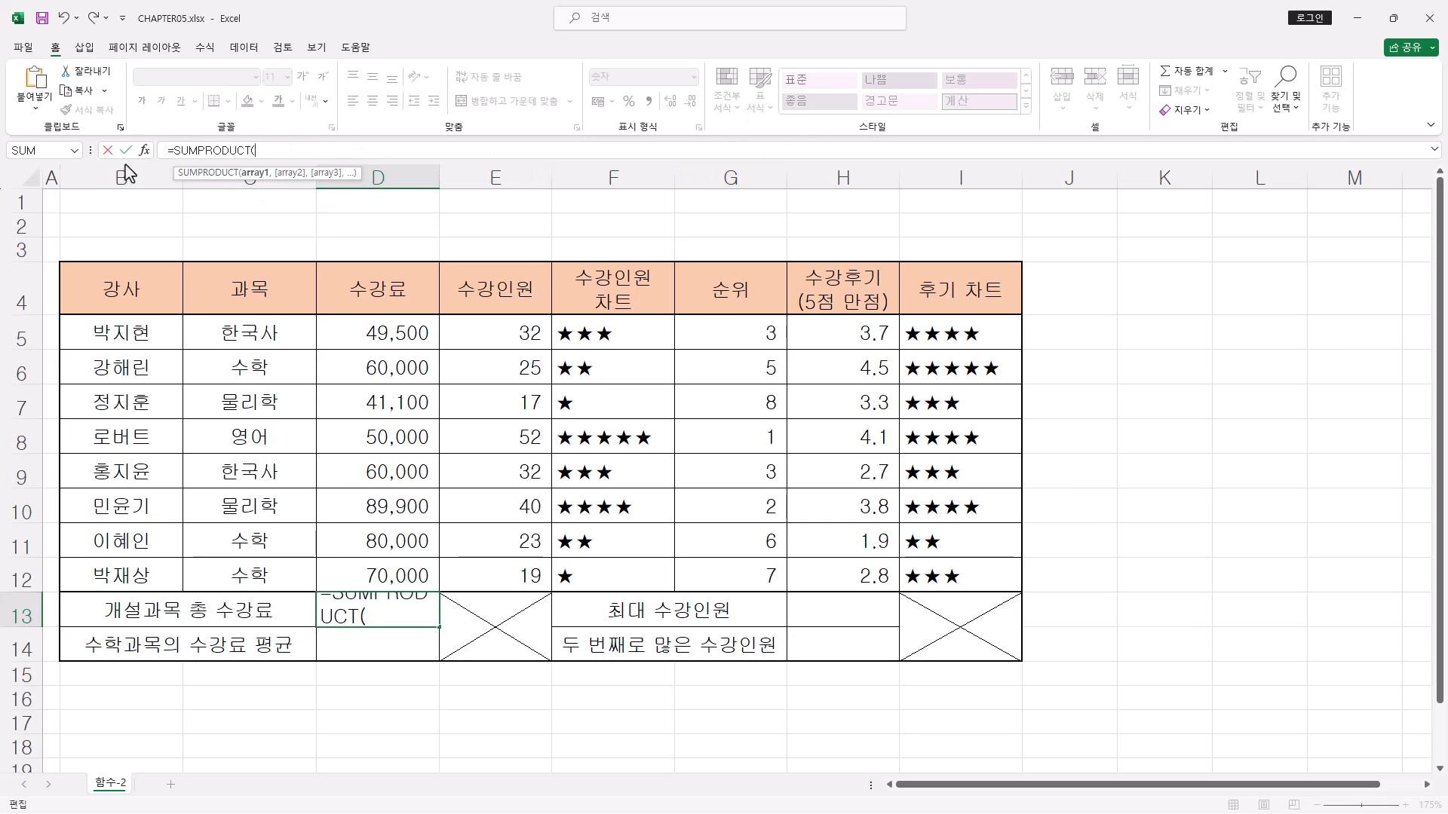
pyautogui.click(143, 151)
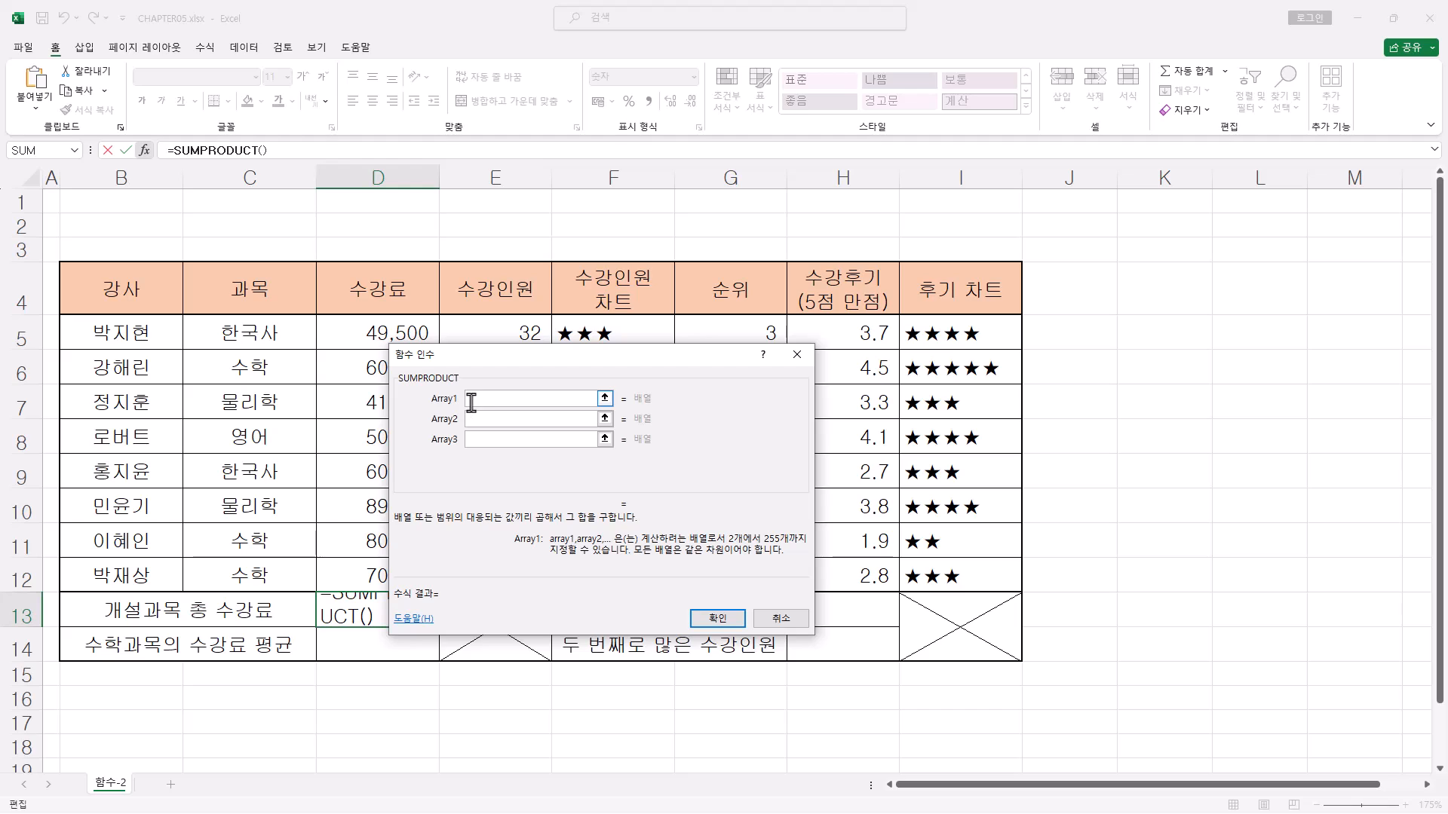
pyautogui.click(478, 439)
pyautogui.click(486, 463)
pyautogui.click(491, 482)
pyautogui.click(494, 400)
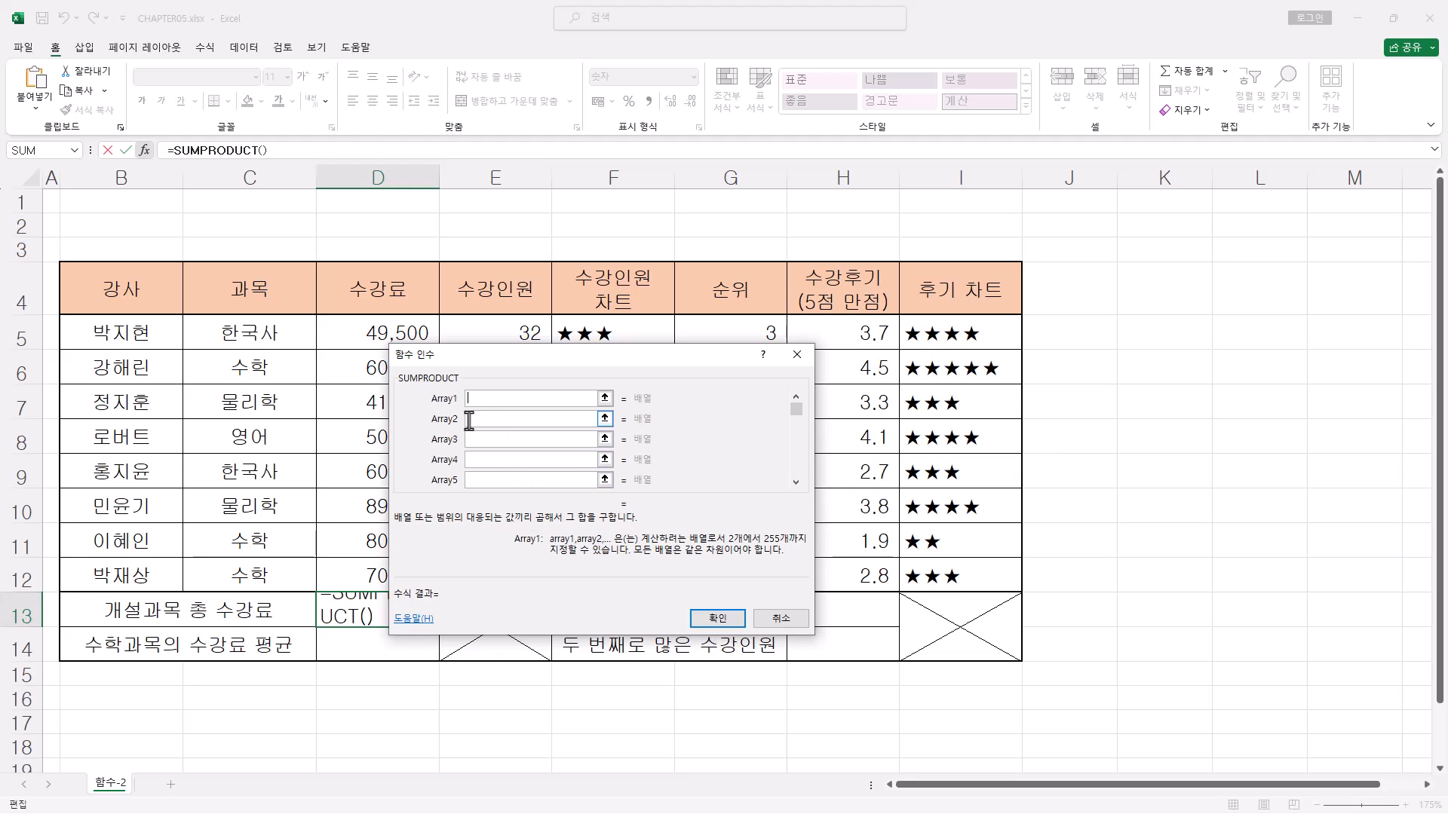
pyautogui.moveTo(559, 369); pyautogui.dragTo(747, 367)
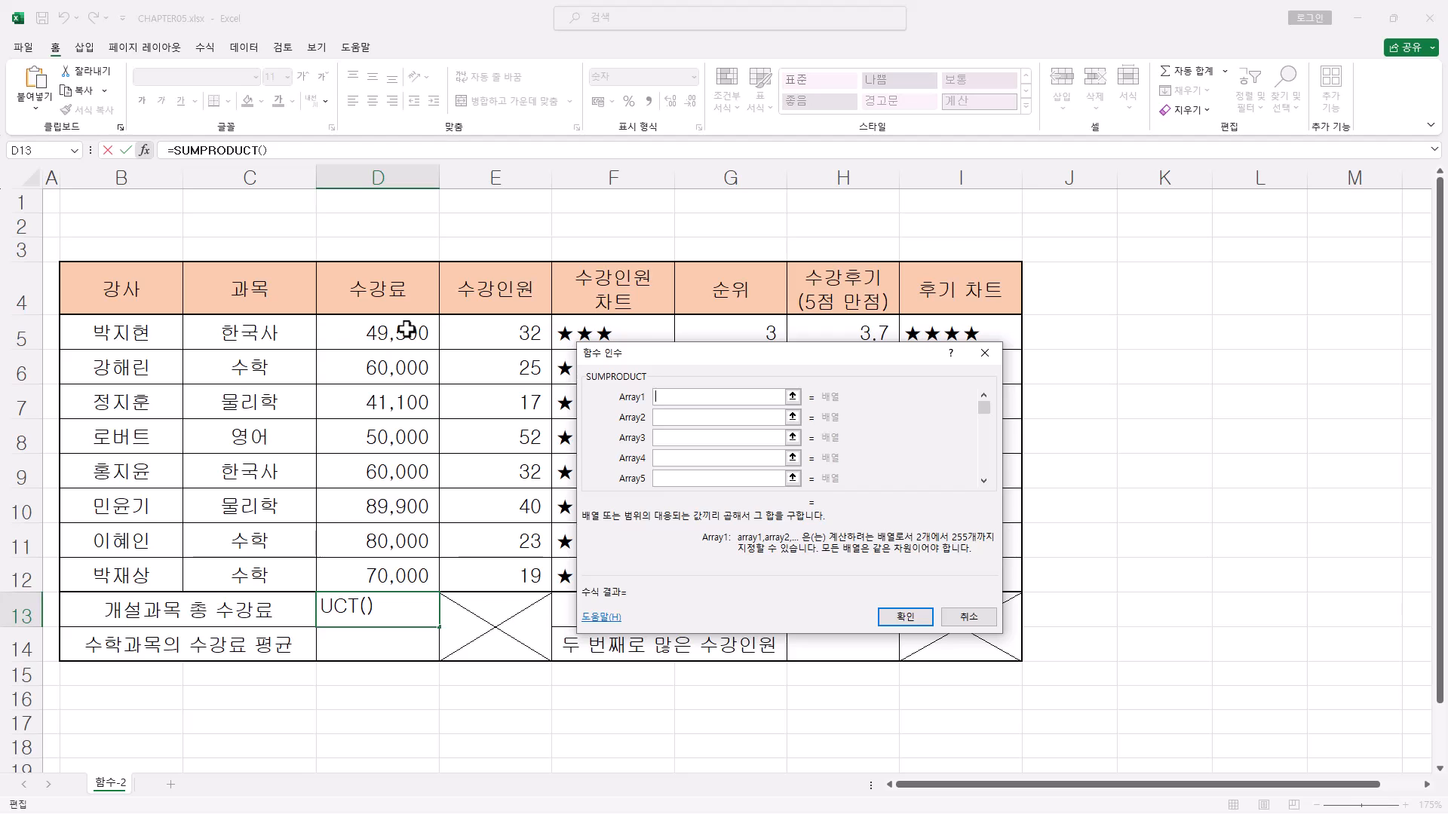
# - Set SUMPRODUCT's Array1 argument by selecting the fee range D5:D12
pyautogui.moveTo(407, 330); pyautogui.dragTo(436, 584)
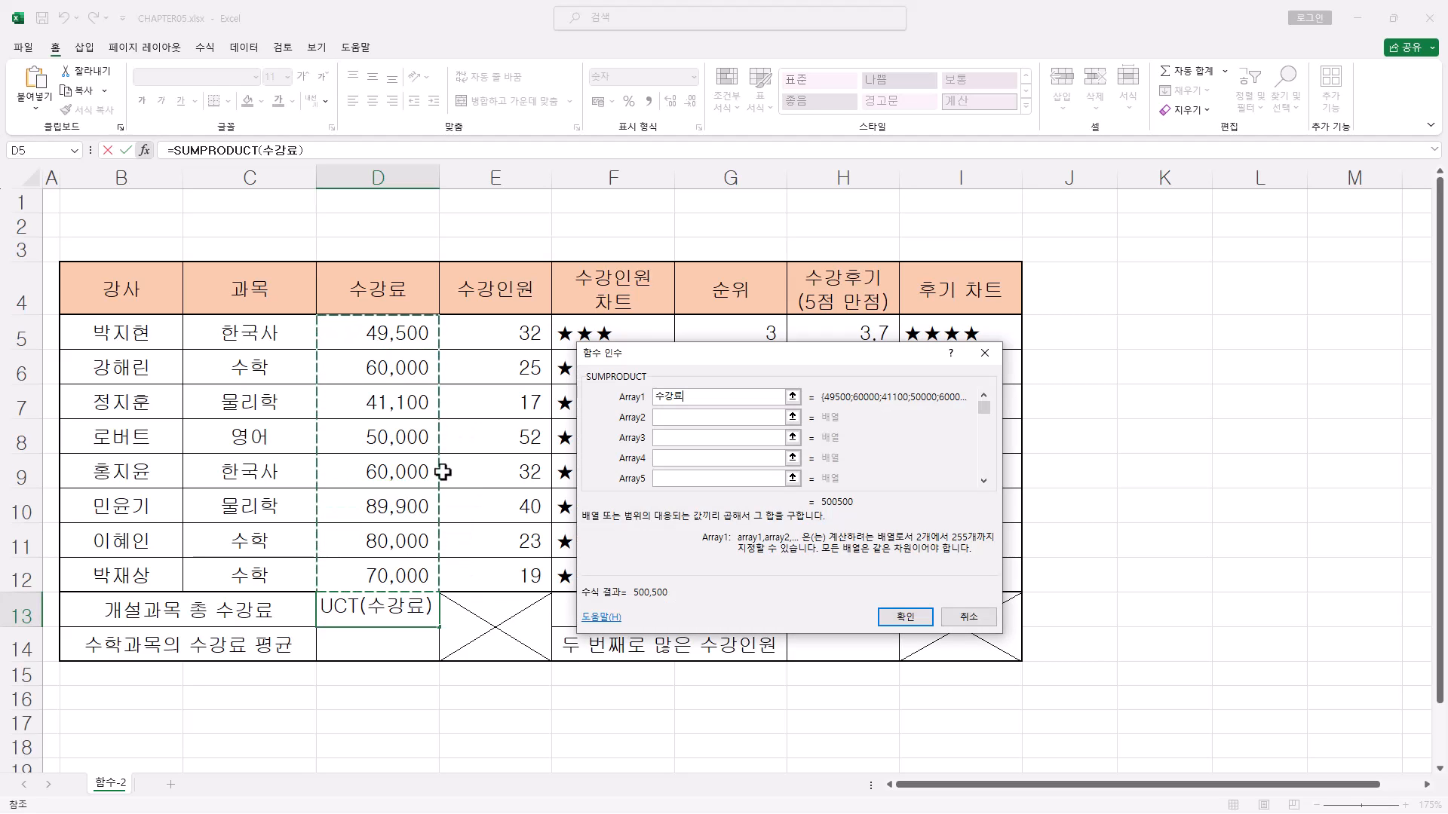
pyautogui.click(676, 417)
pyautogui.click(681, 398)
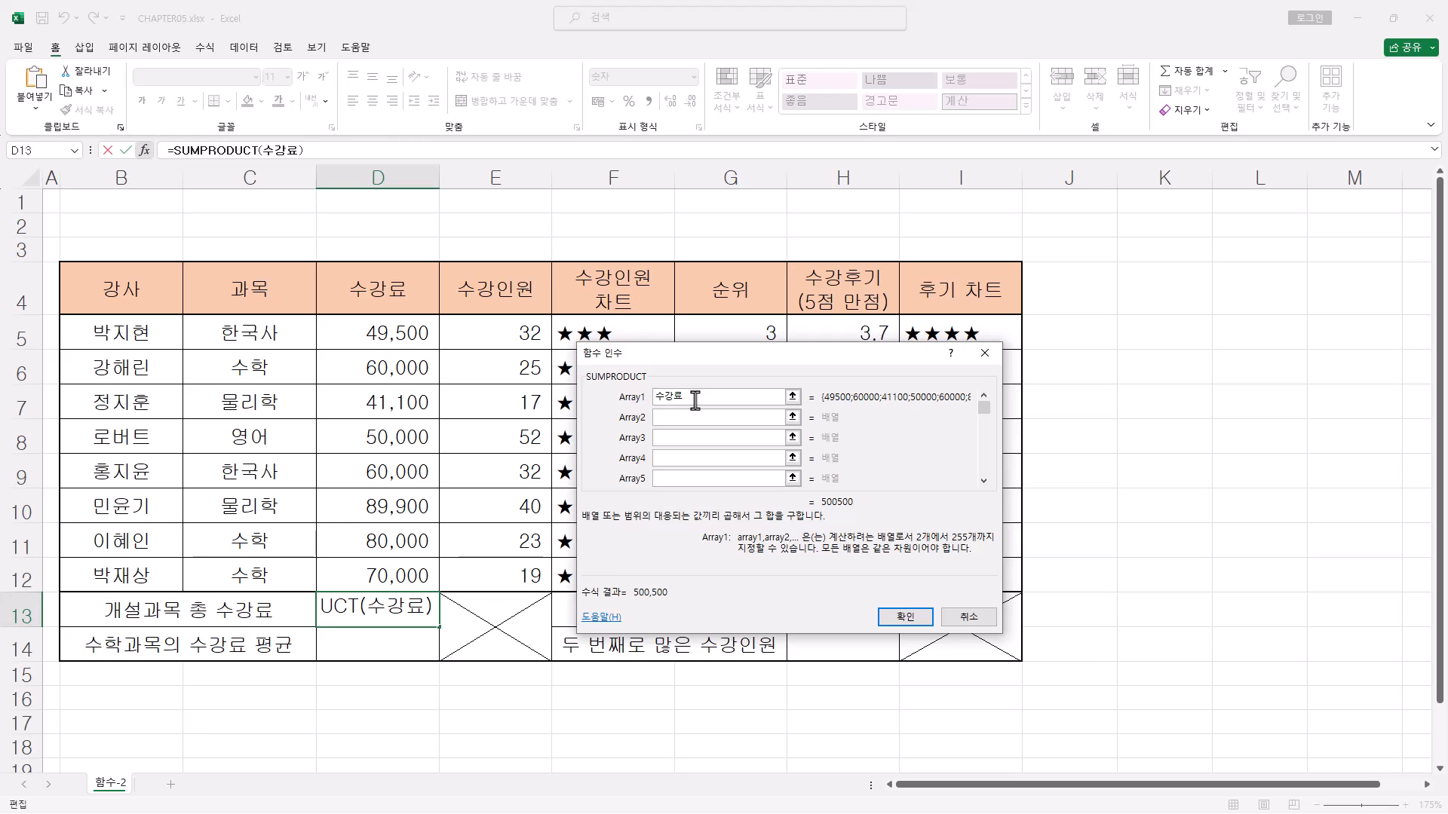
# - Replace the Array1 argument with the range name 수강료 entered as text
pyautogui.press('BackSpace')
pyautogui.press('BackSpace')
pyautogui.press('BackSpace')
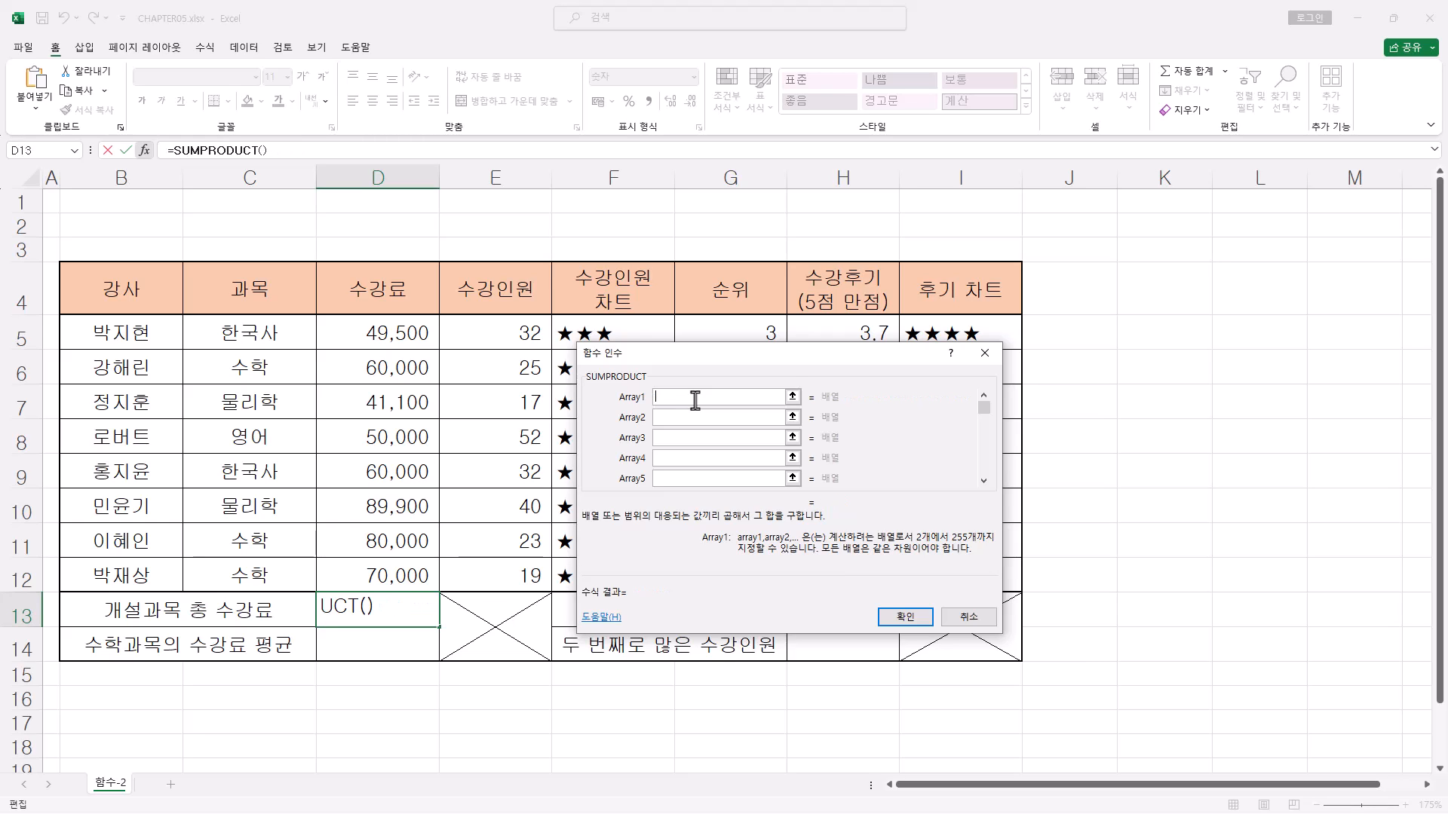
pyautogui.write('수강료')
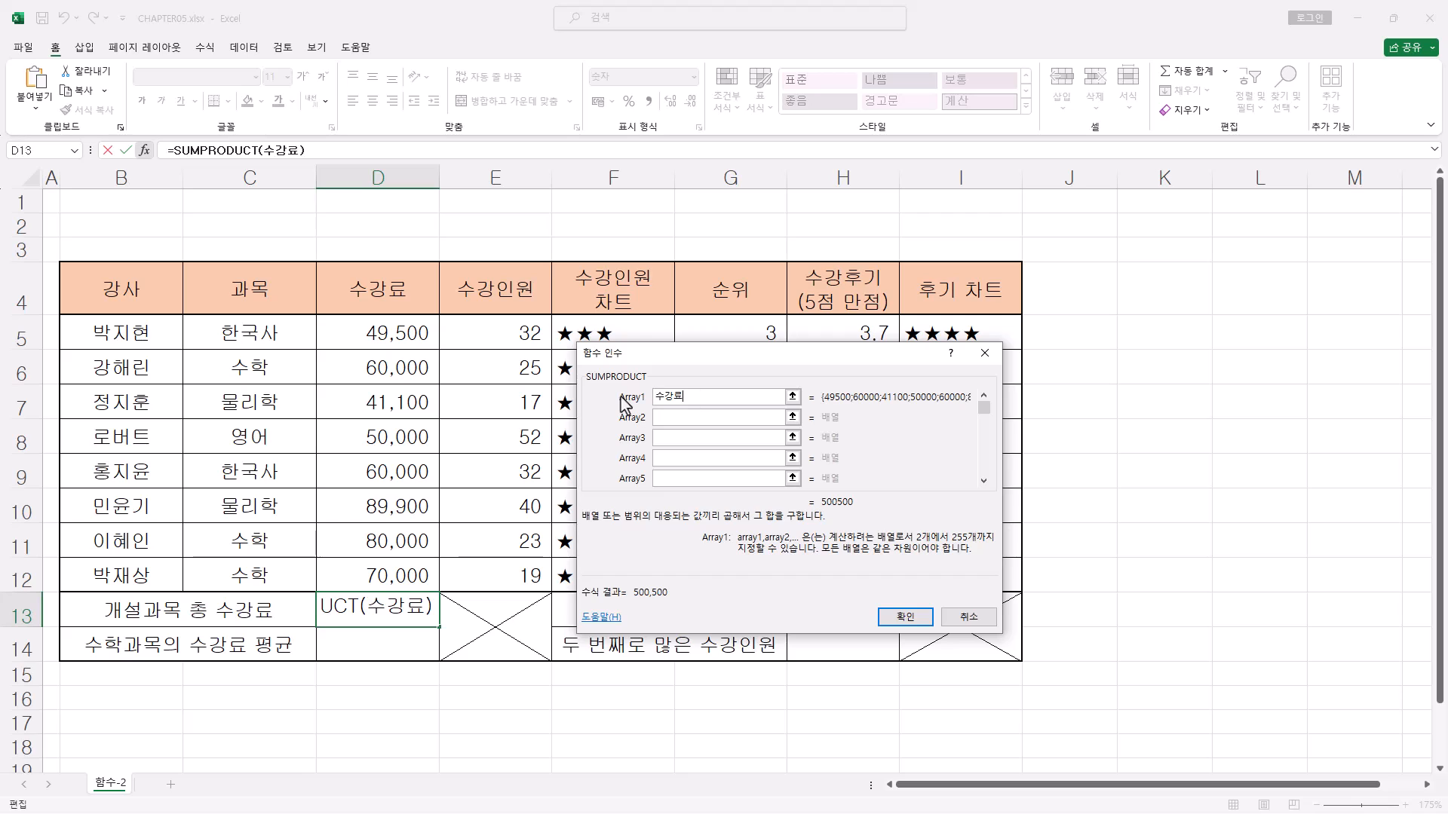
# - Clear Array1 and set it to the named range 수강료 by selecting D5:D12 in the sheet
pyautogui.moveTo(692, 397); pyautogui.dragTo(478, 397)
pyautogui.press('BackSpace')
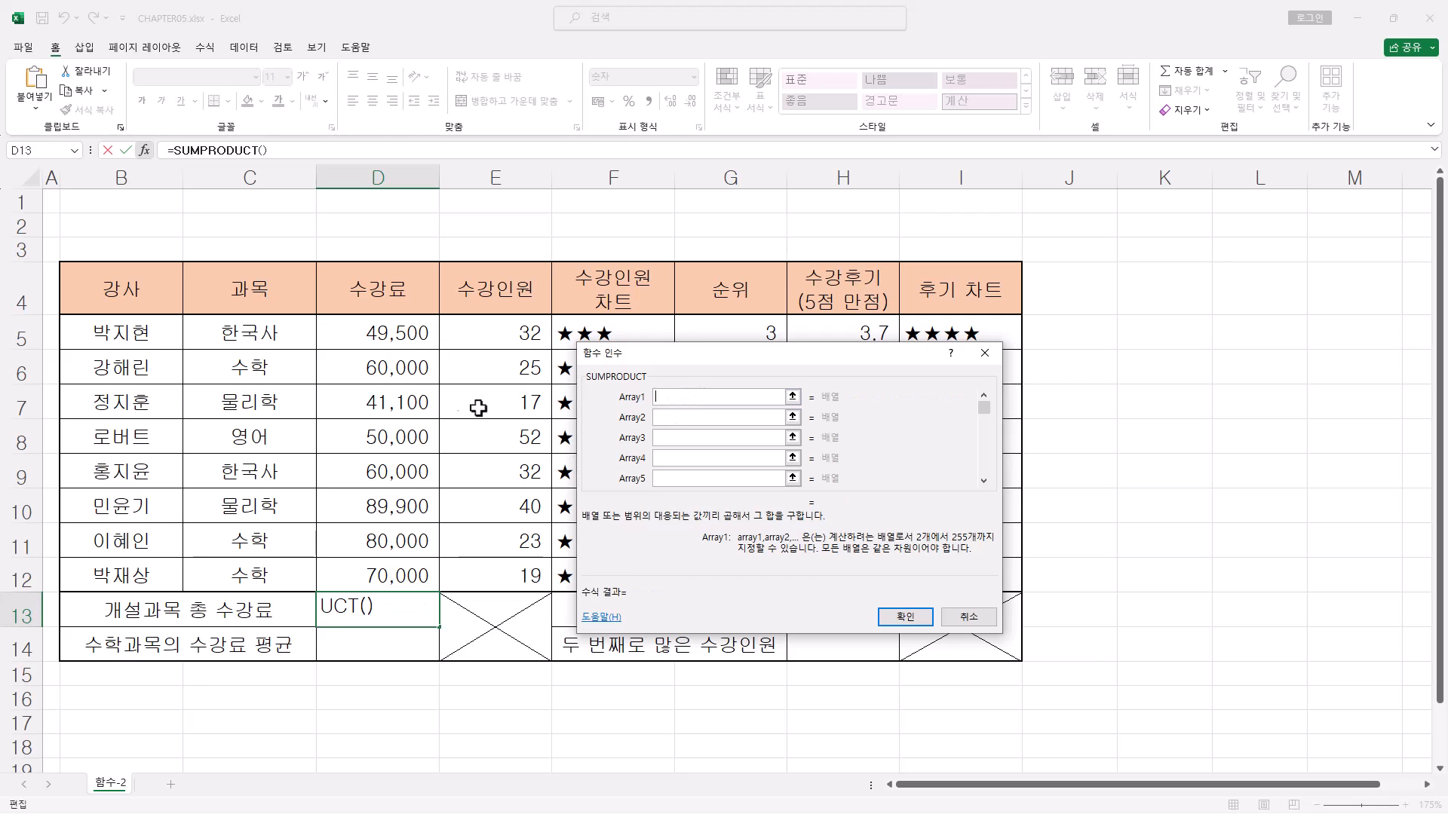
pyautogui.moveTo(408, 345); pyautogui.dragTo(408, 578)
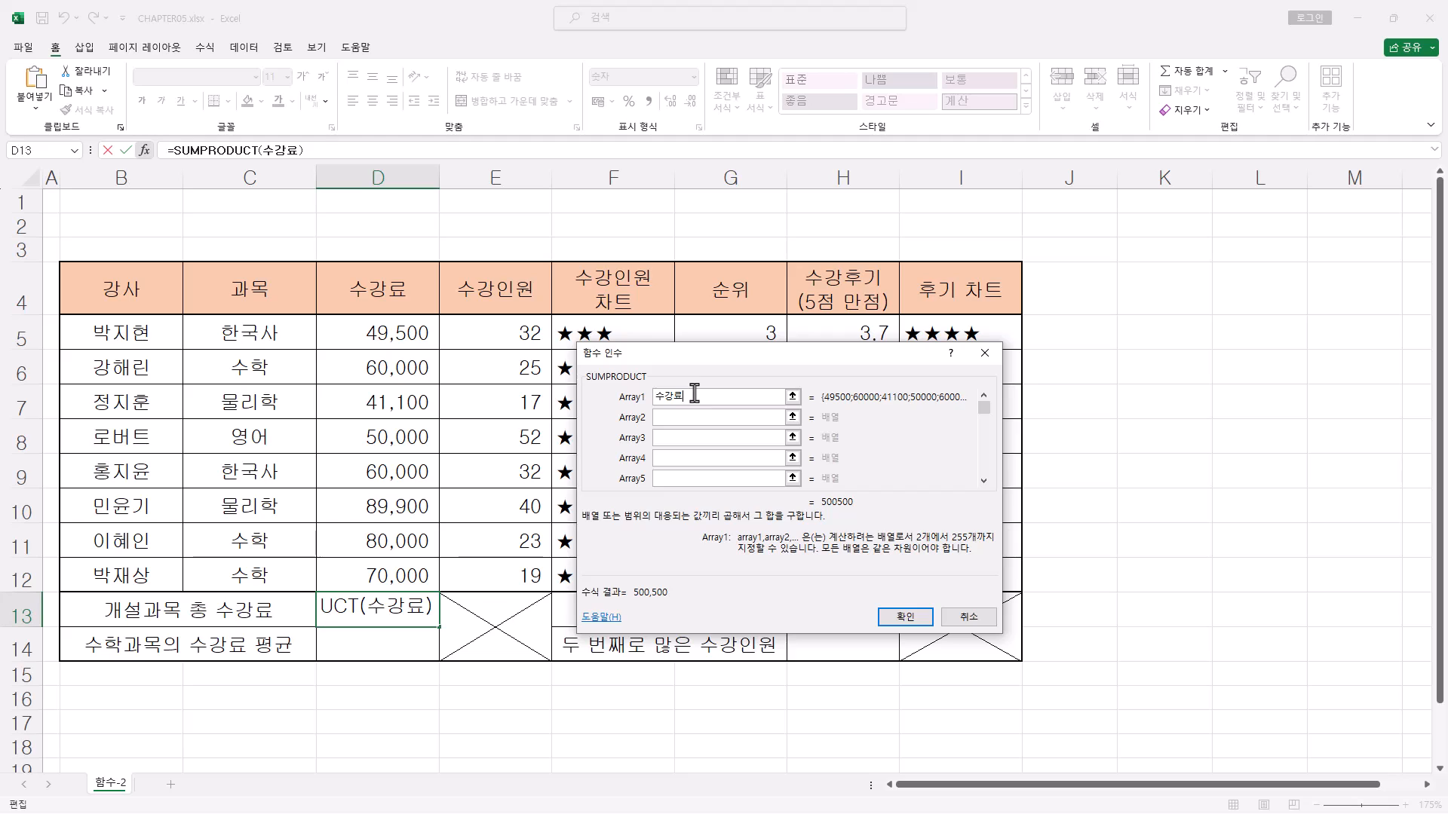
# - Set SUMPRODUCT's Array2 argument to the enrolment range E5:E12 and complete the formula in D13
pyautogui.click(687, 417)
pyautogui.moveTo(511, 334); pyautogui.dragTo(511, 576)
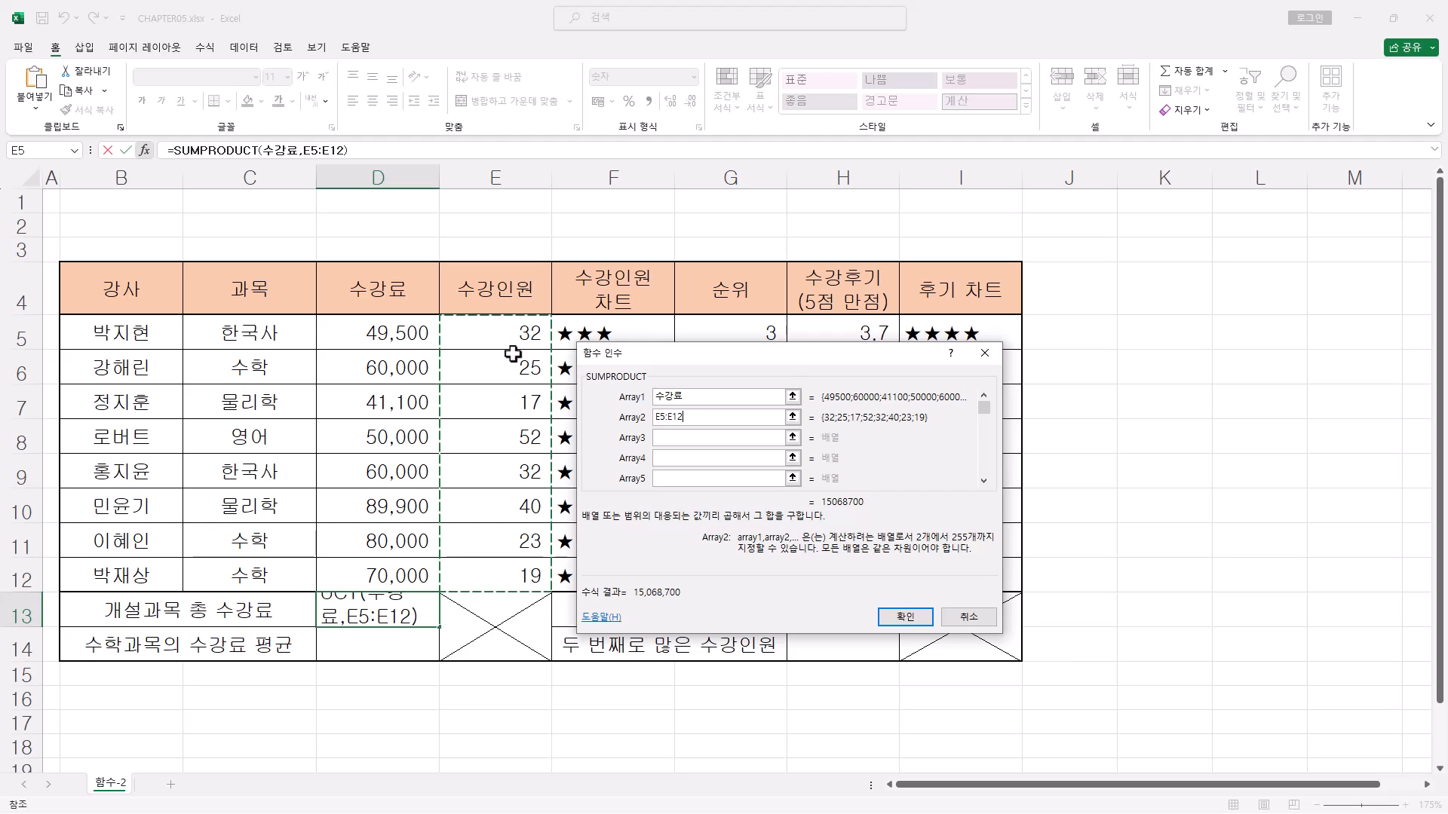
pyautogui.click(653, 419)
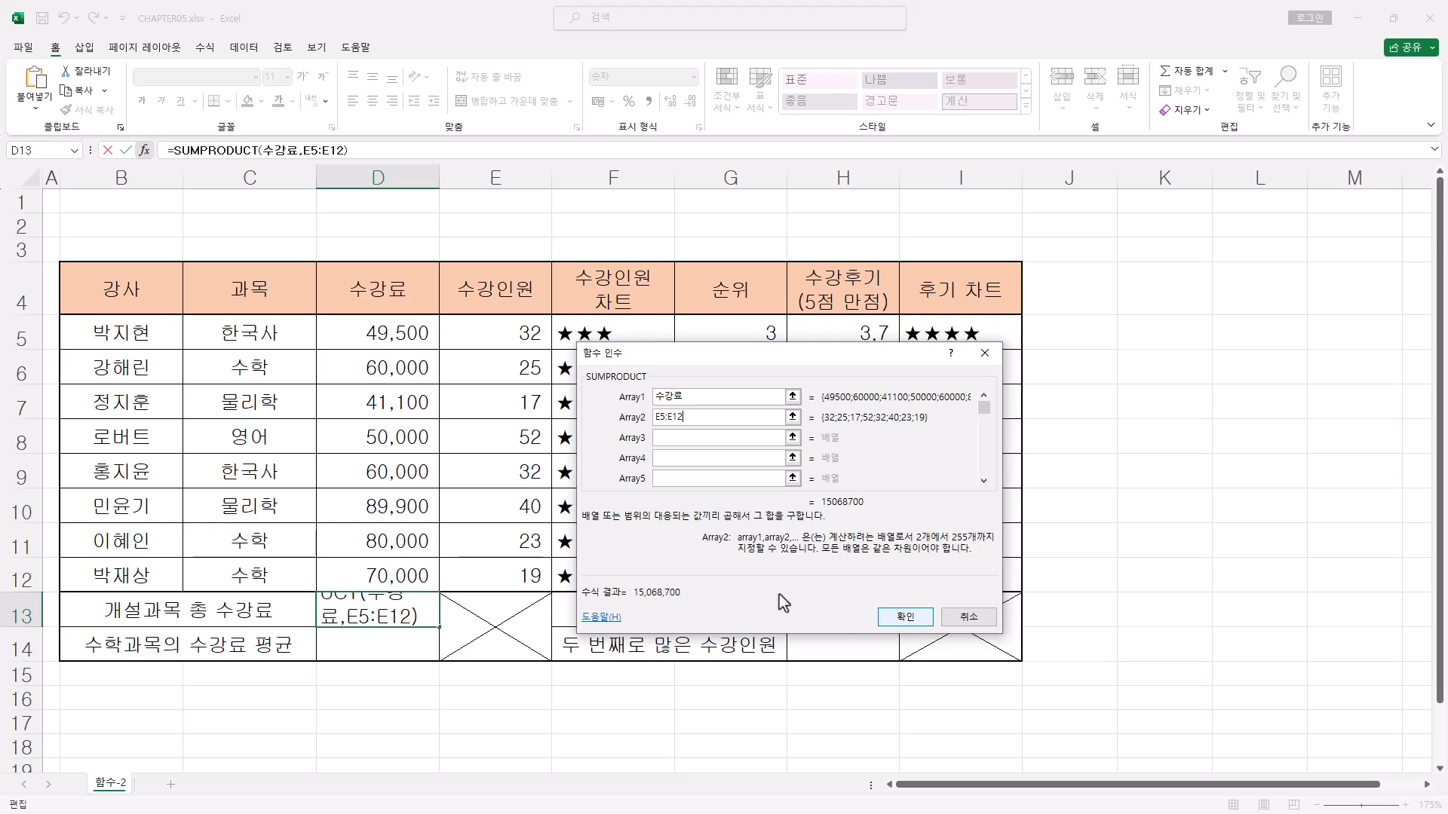
pyautogui.click(907, 619)
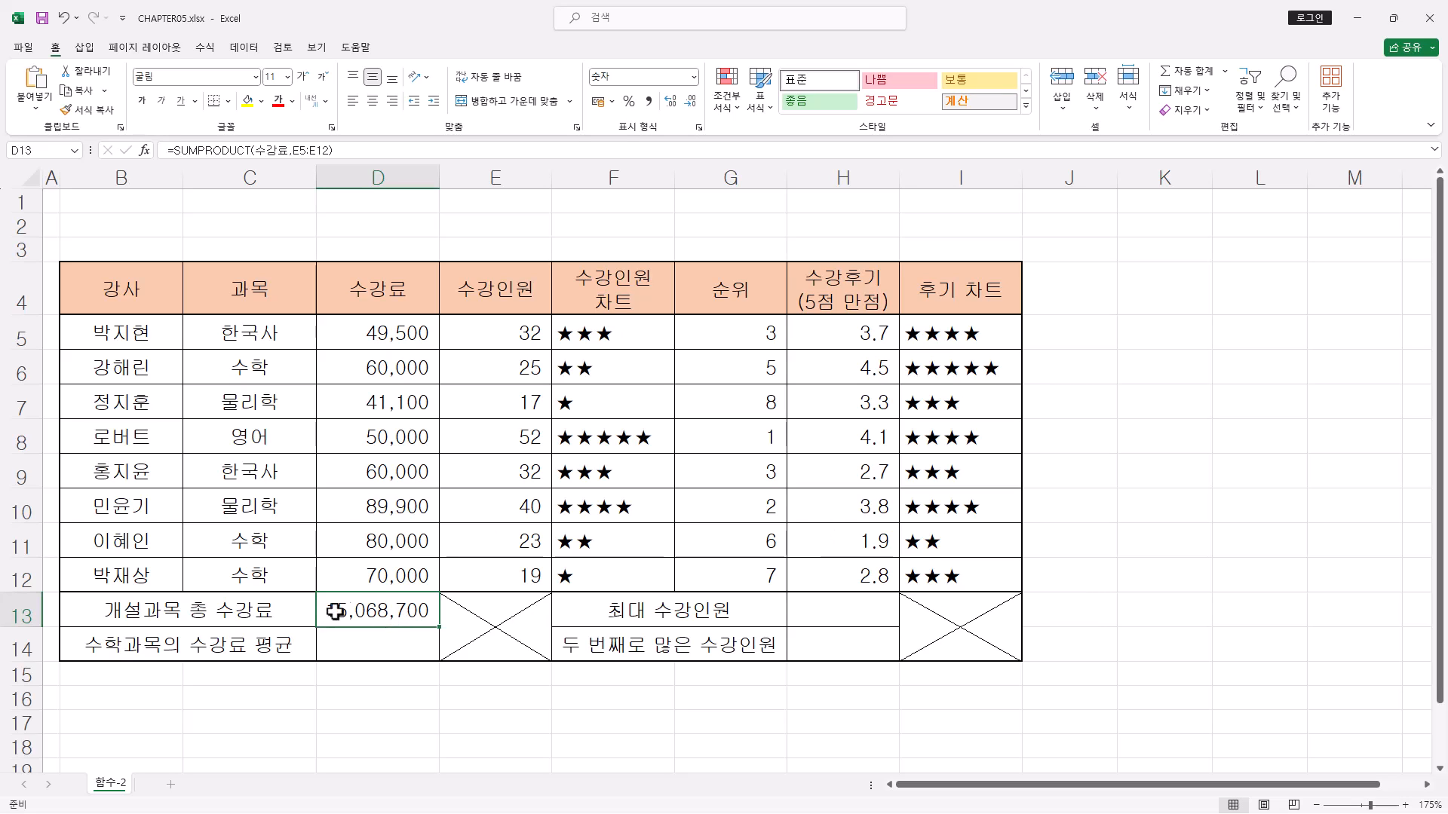
pyautogui.moveTo(439, 181); pyautogui.dragTo(420, 181)
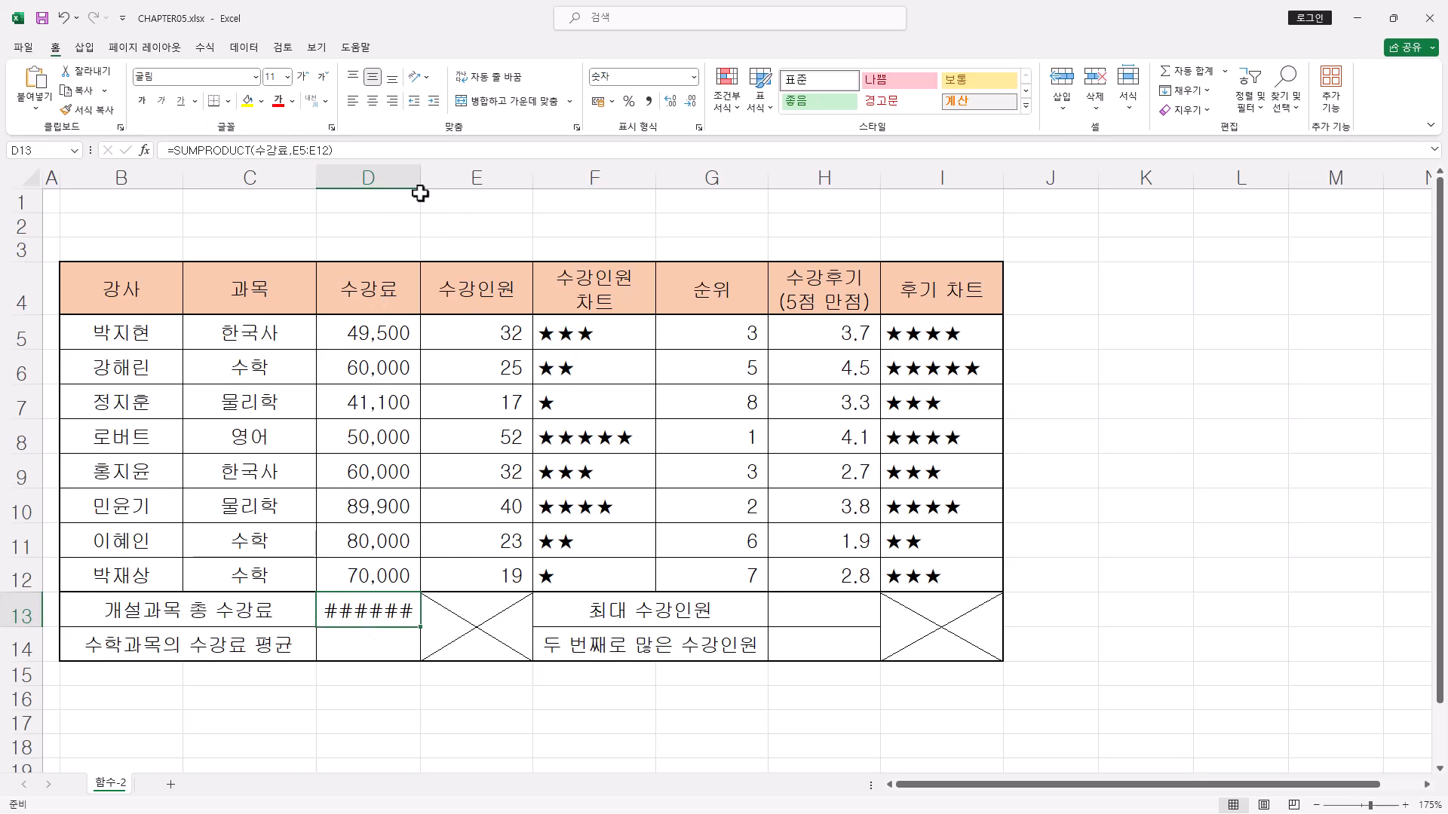
pyautogui.moveTo(420, 181); pyautogui.dragTo(439, 181)
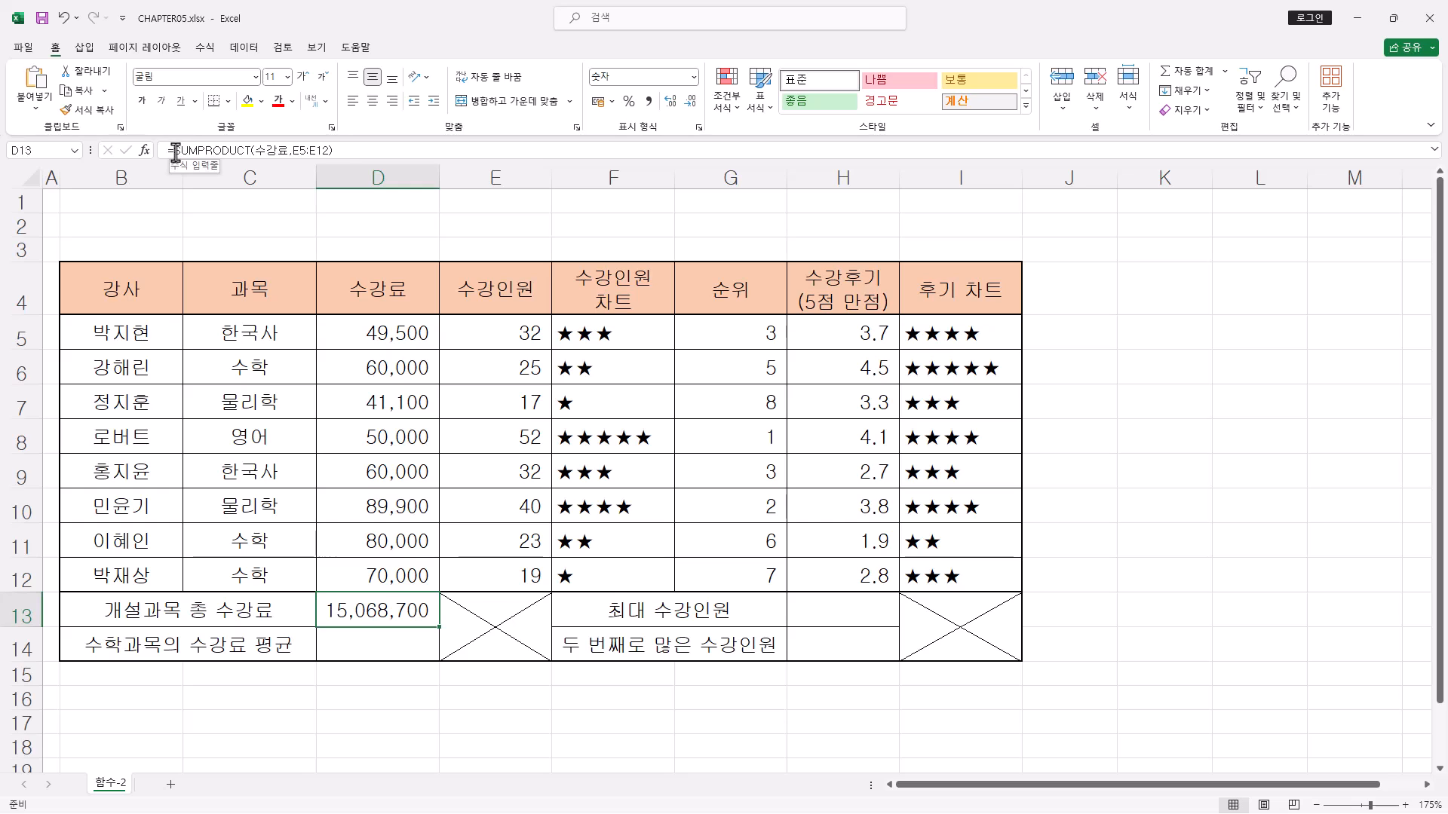
# - Nest D13's SUMPRODUCT expression inside a ROUND function as its Number argument
pyautogui.moveTo(173, 151); pyautogui.dragTo(334, 152)
pyautogui.rightClick(304, 152)
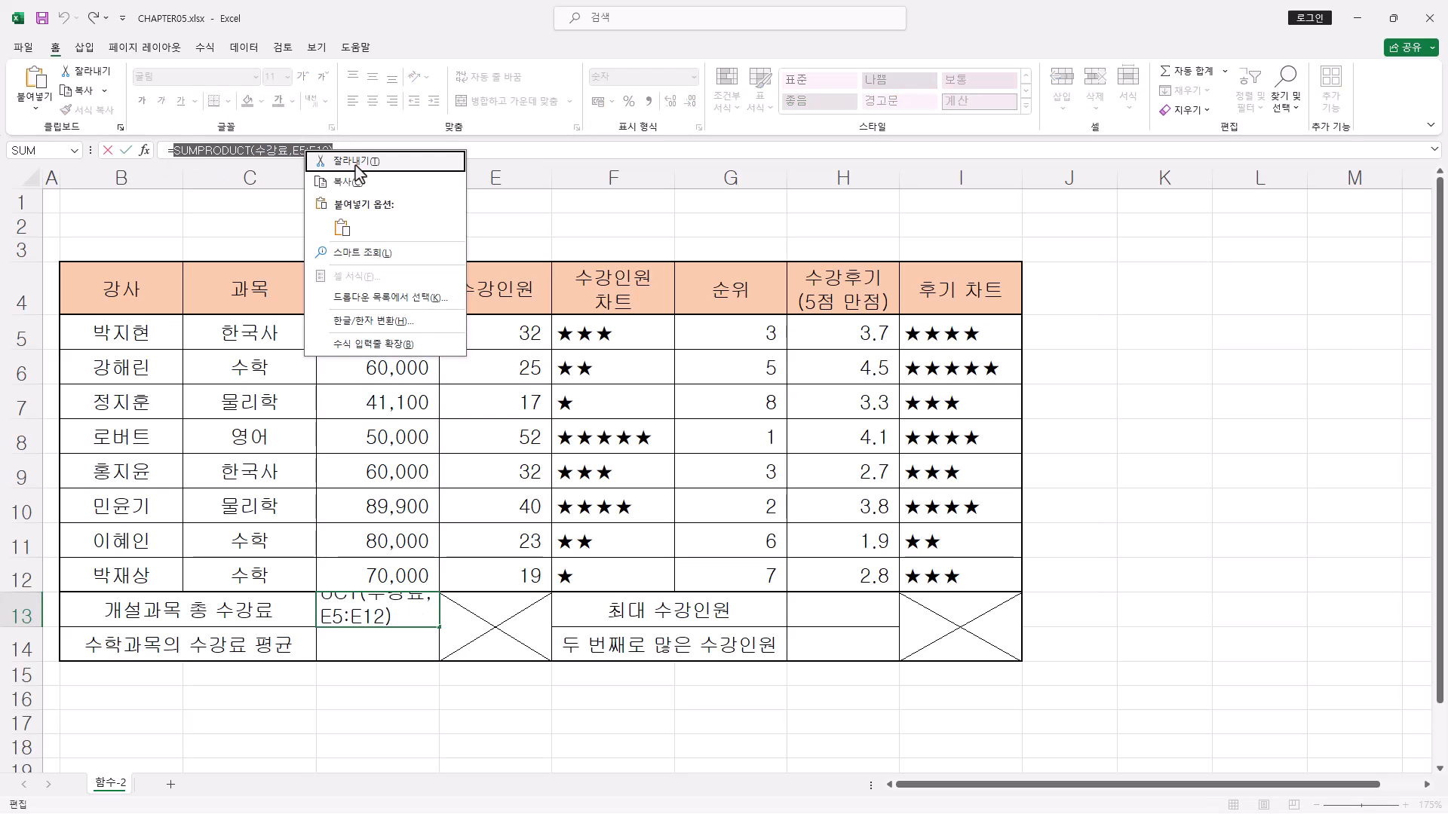
pyautogui.click(356, 163)
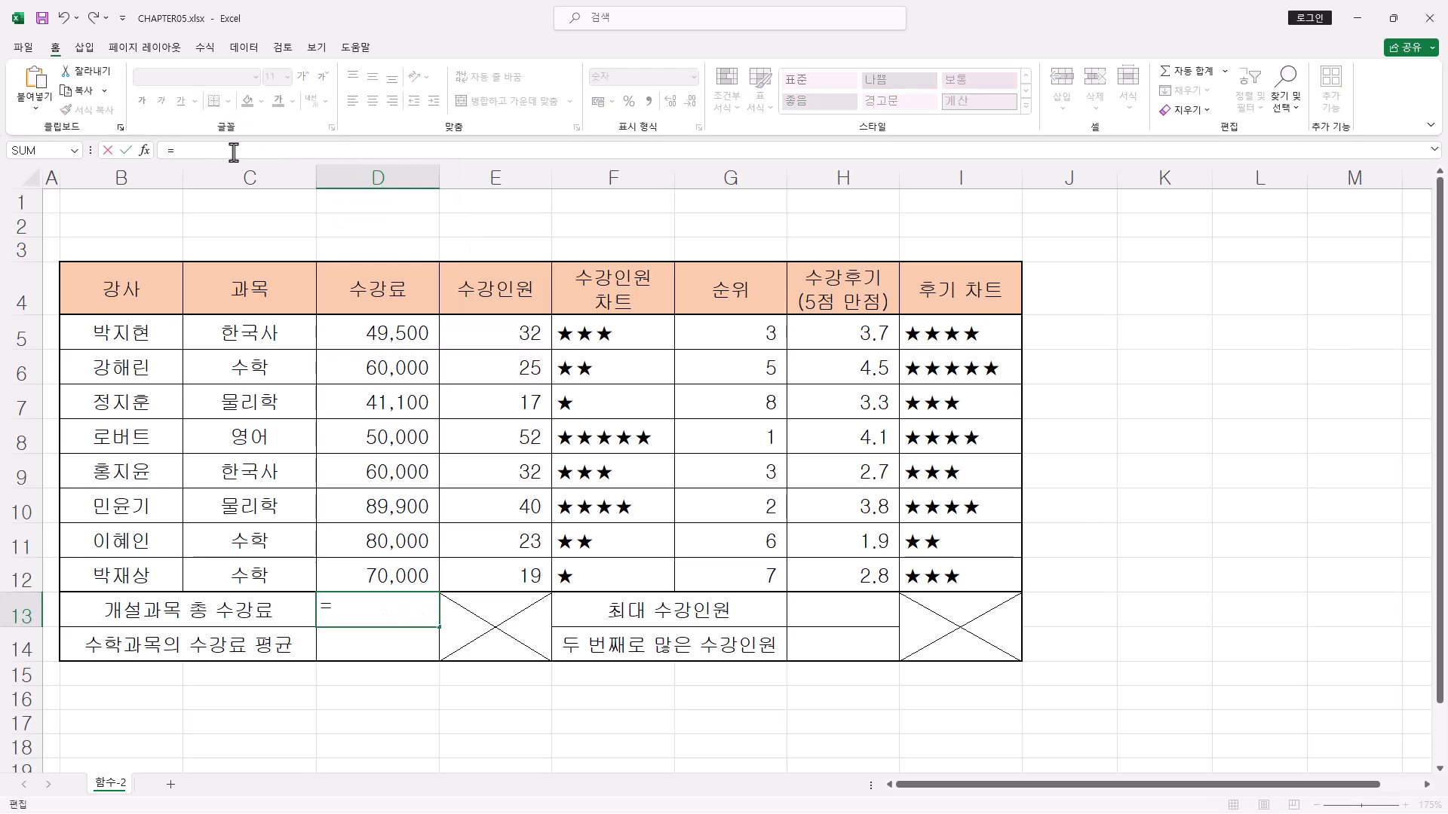
pyautogui.write('ROUND(')
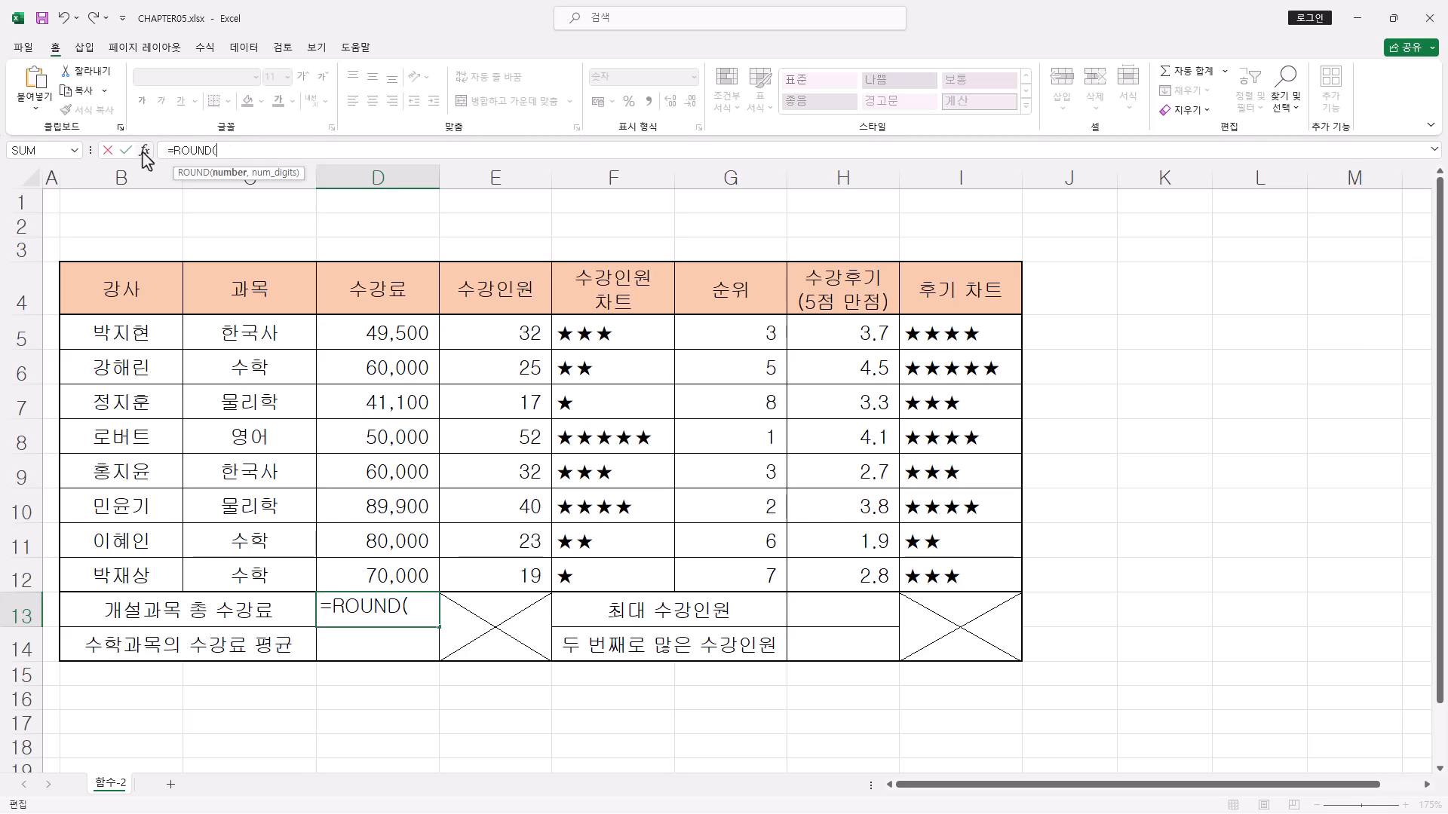
pyautogui.click(143, 153)
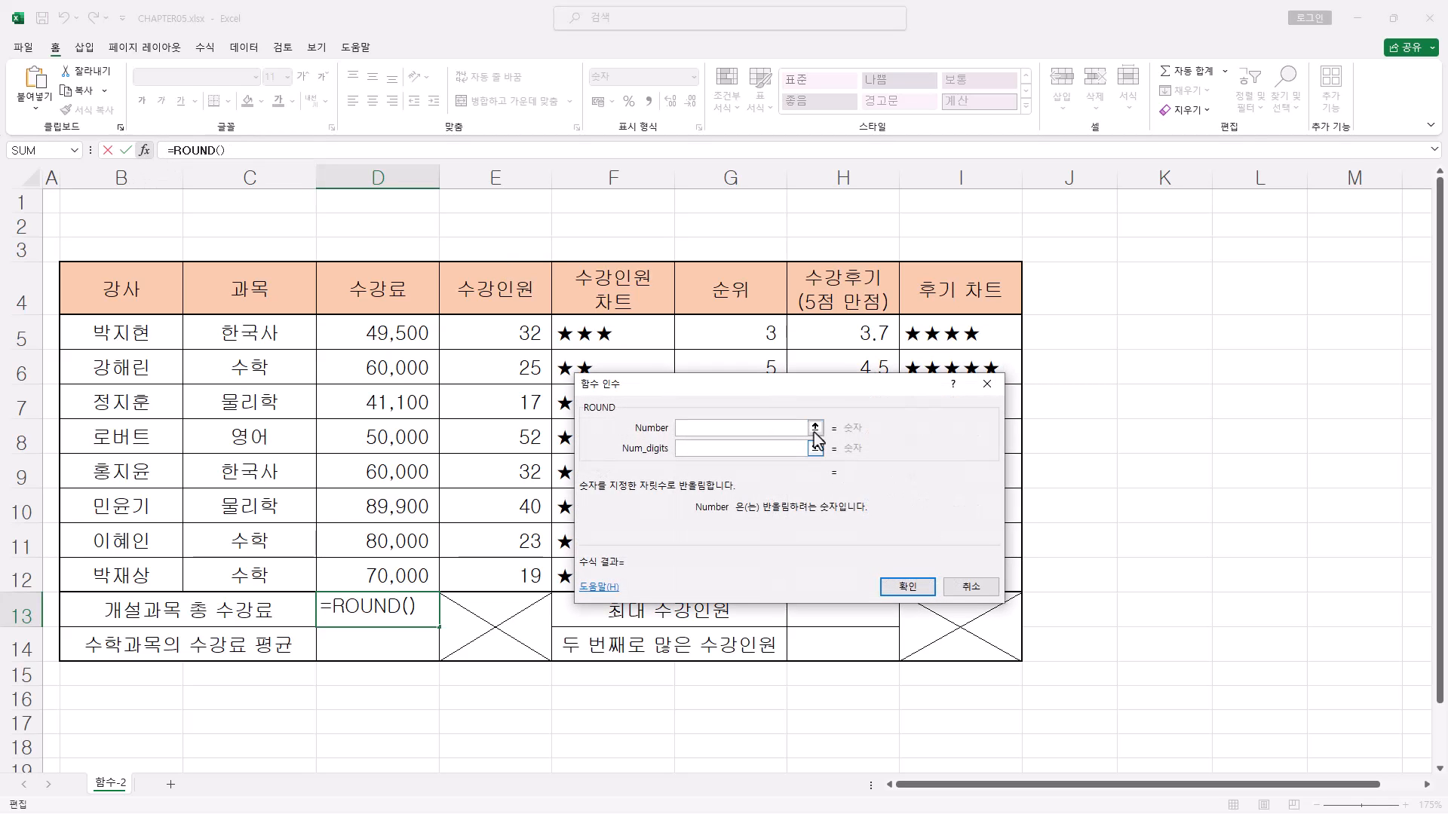
pyautogui.moveTo(813, 398); pyautogui.dragTo(986, 341)
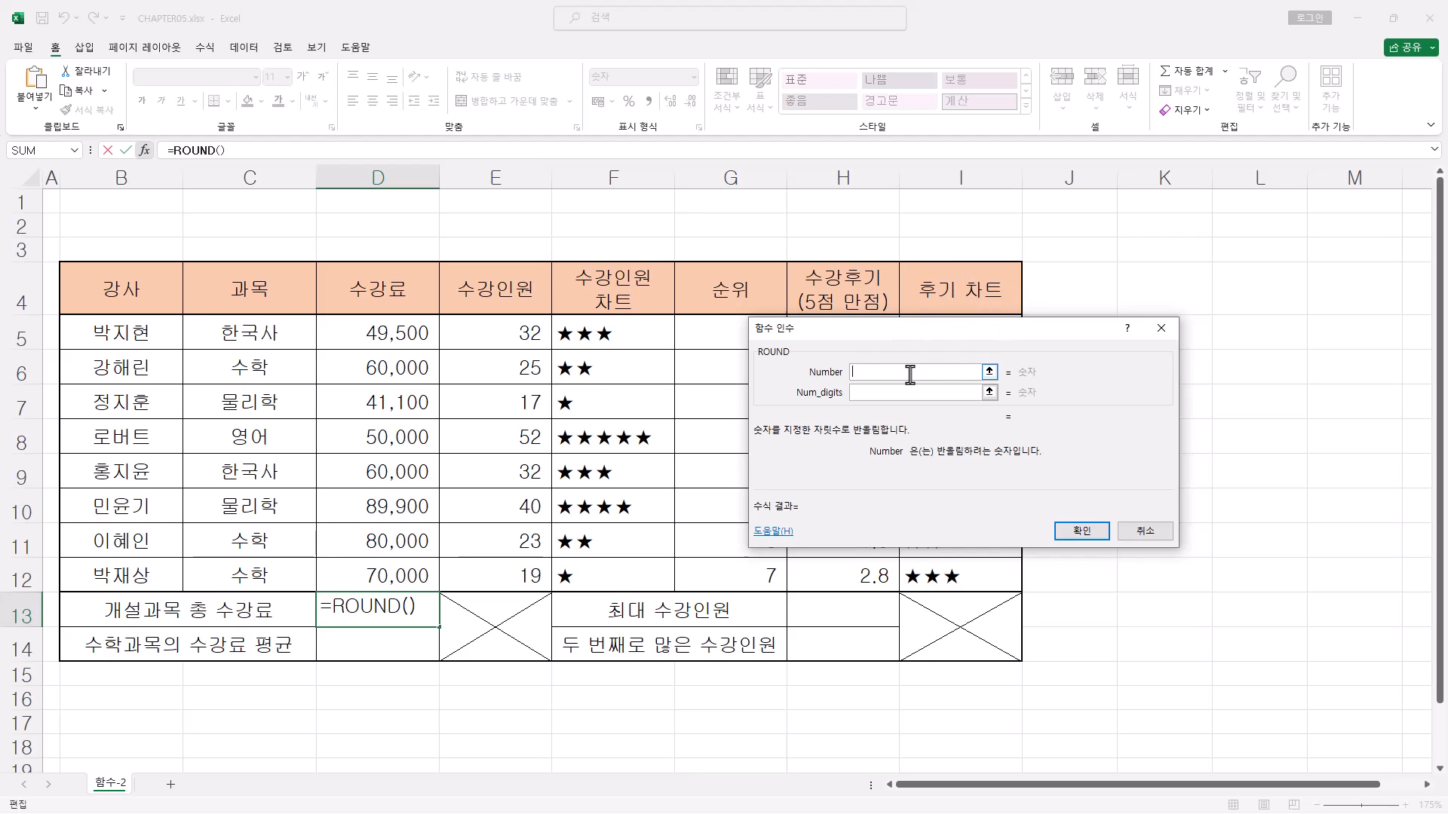
pyautogui.rightClick(859, 371)
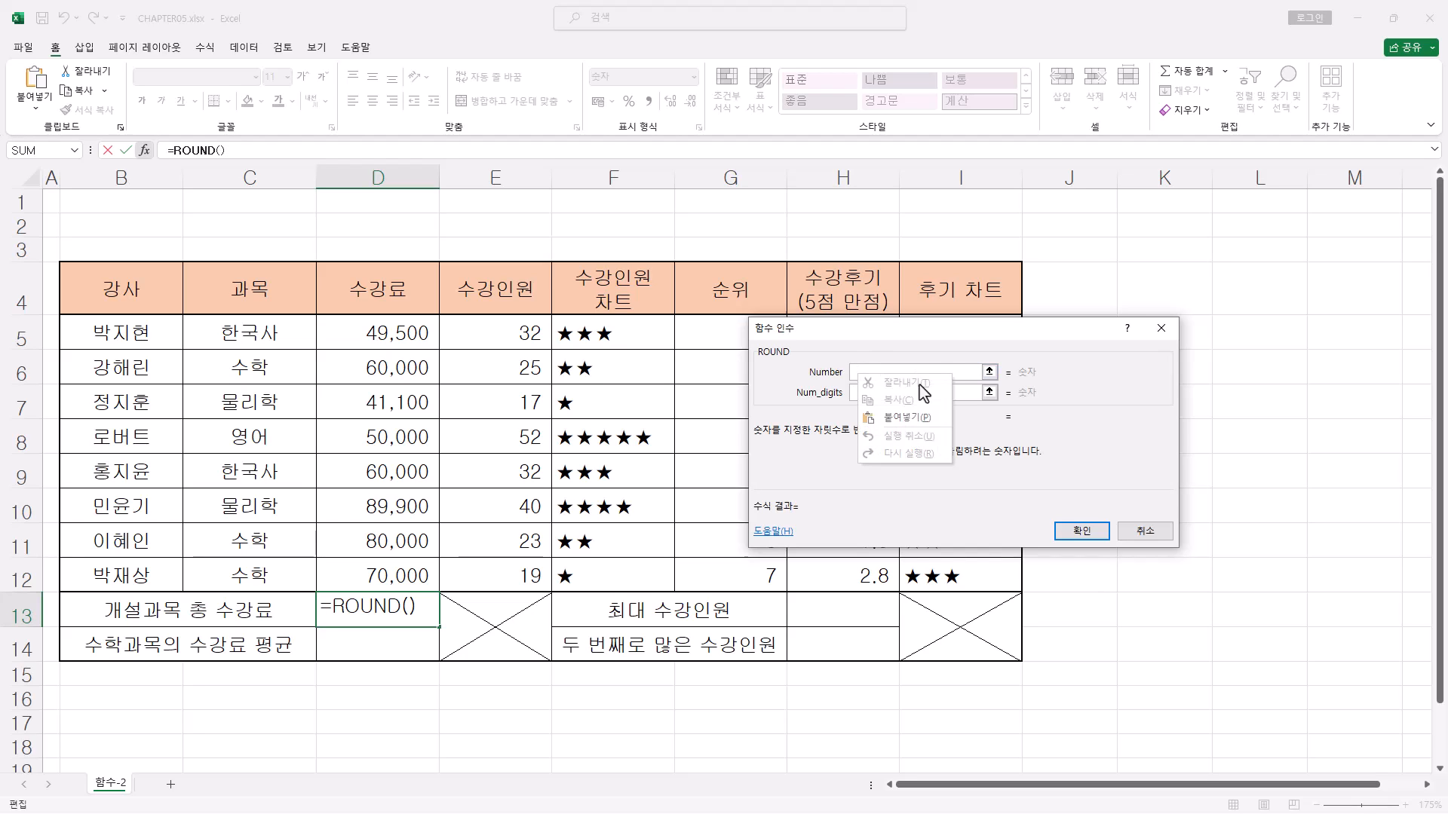
pyautogui.click(905, 417)
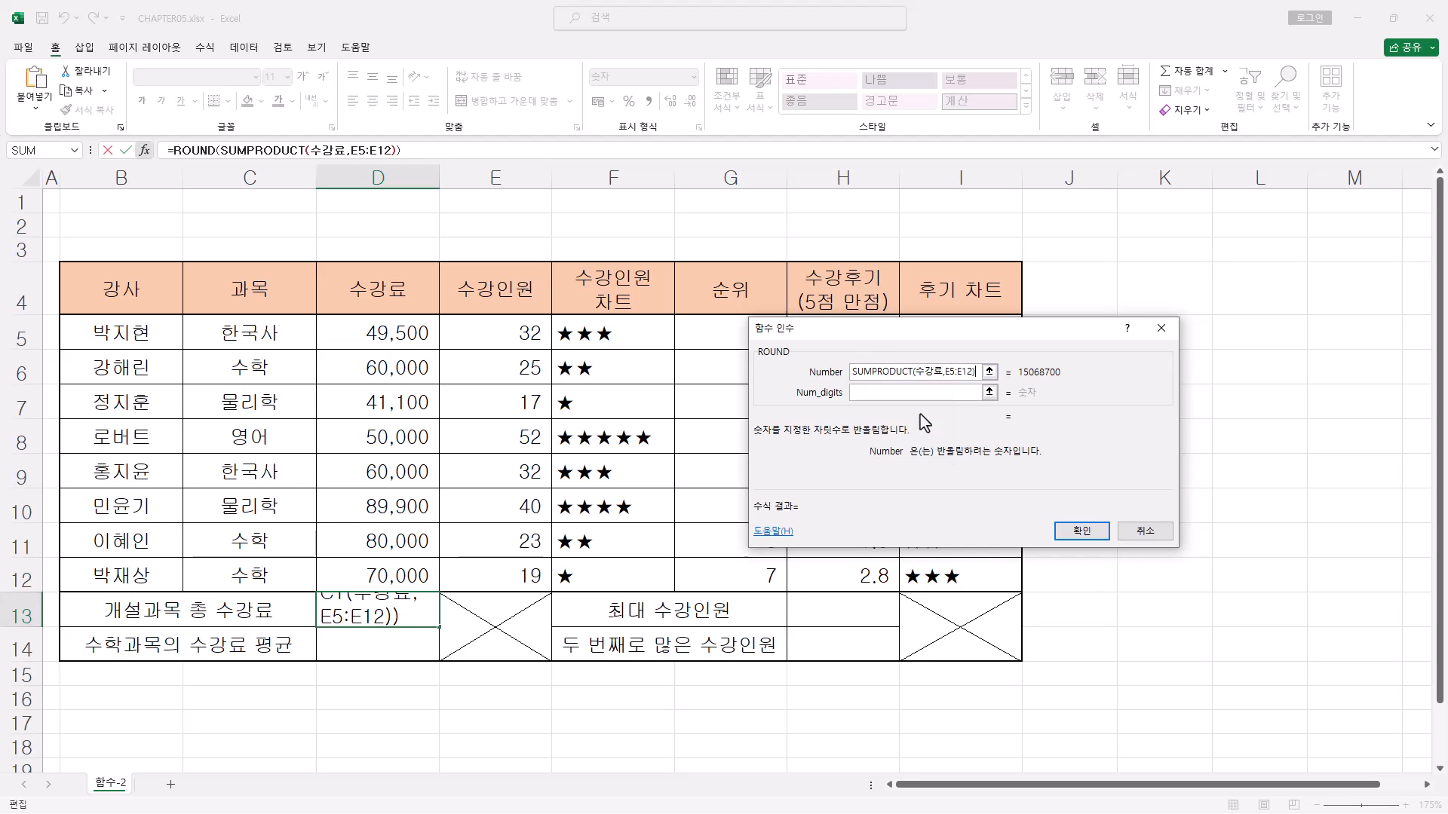
# - Set ROUND's Num_digits argument to -3 and complete the formula in D13
pyautogui.click(890, 392)
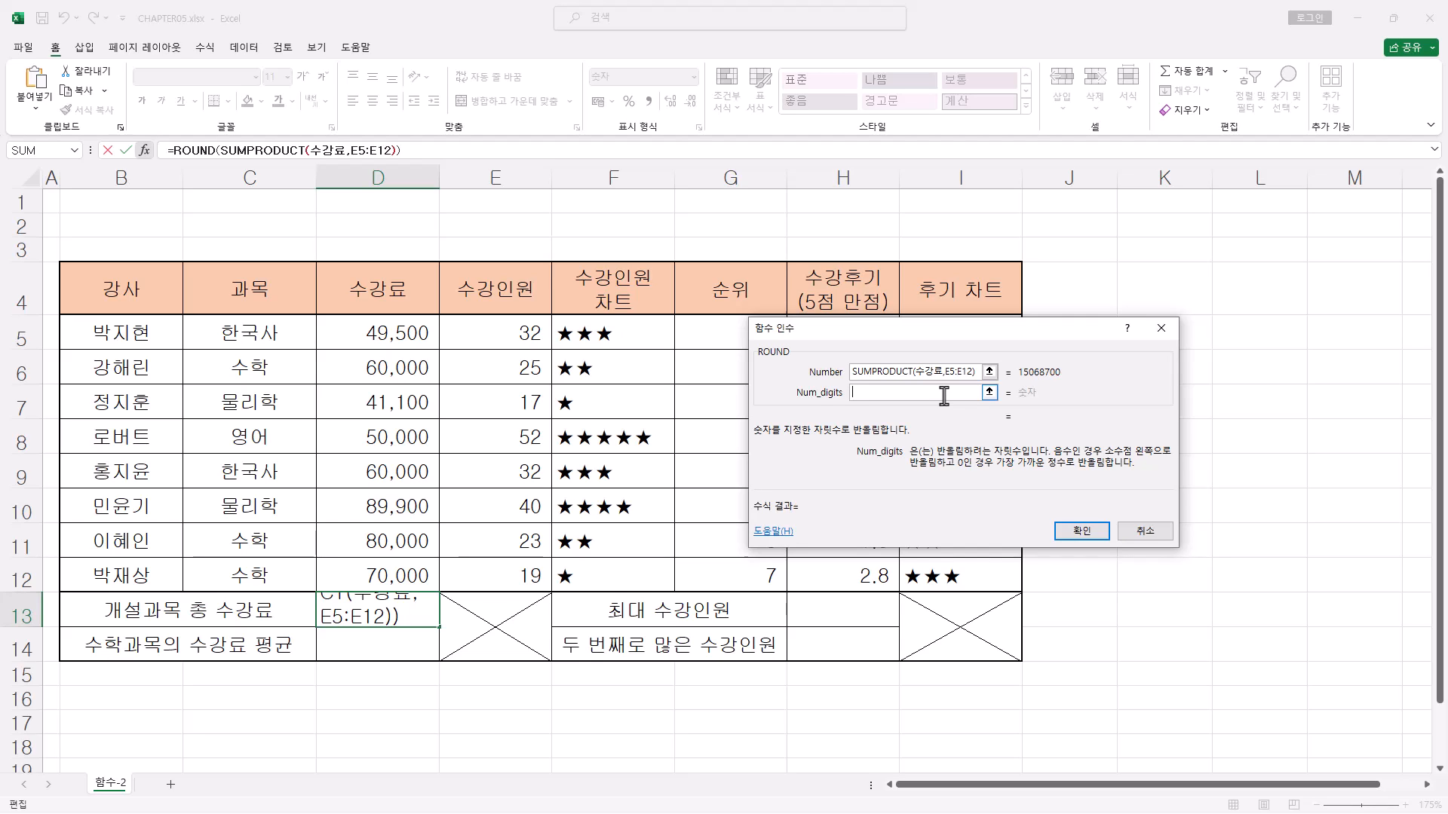
pyautogui.write('3')
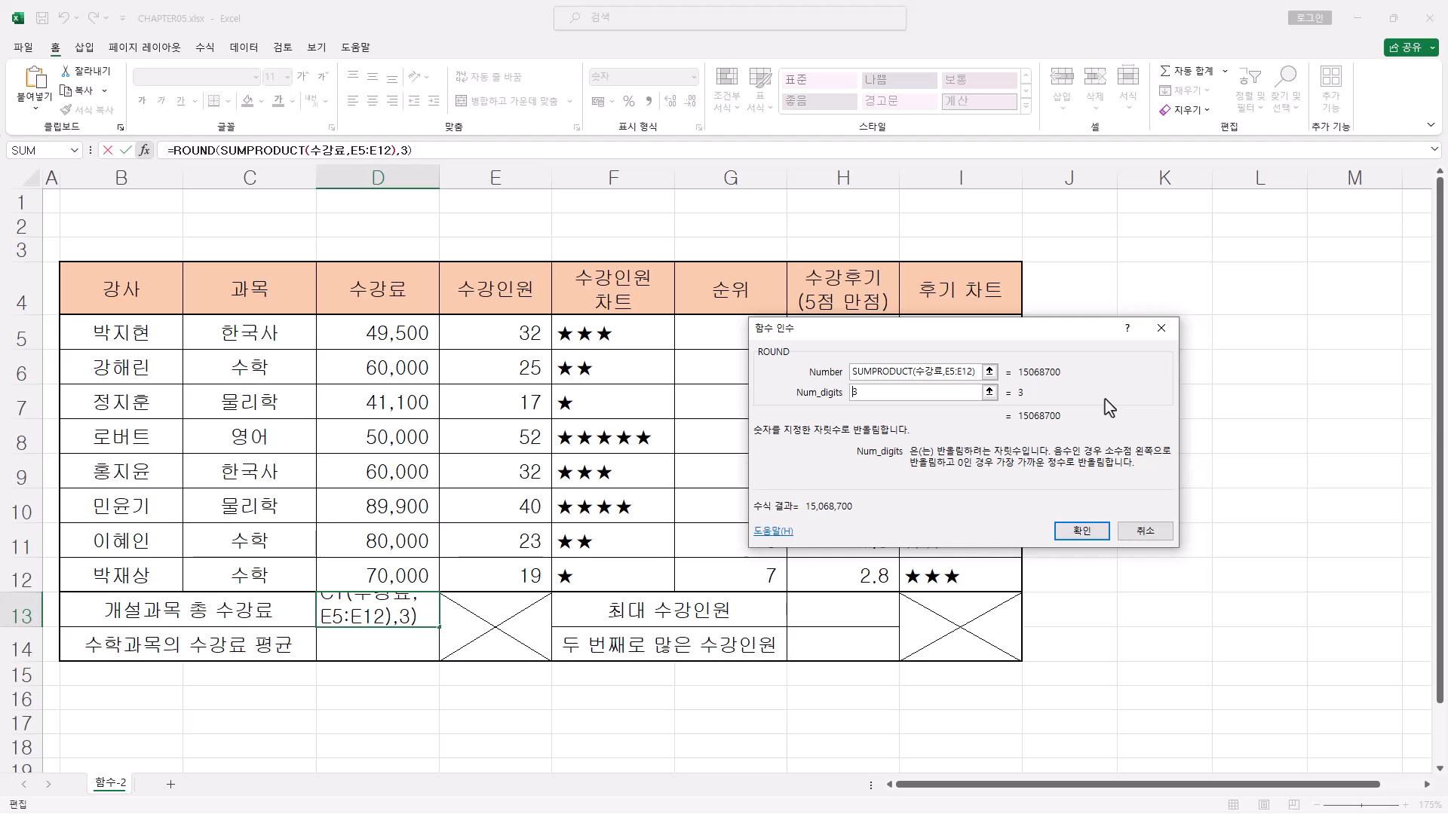
pyautogui.write('-')
pyautogui.click(1086, 533)
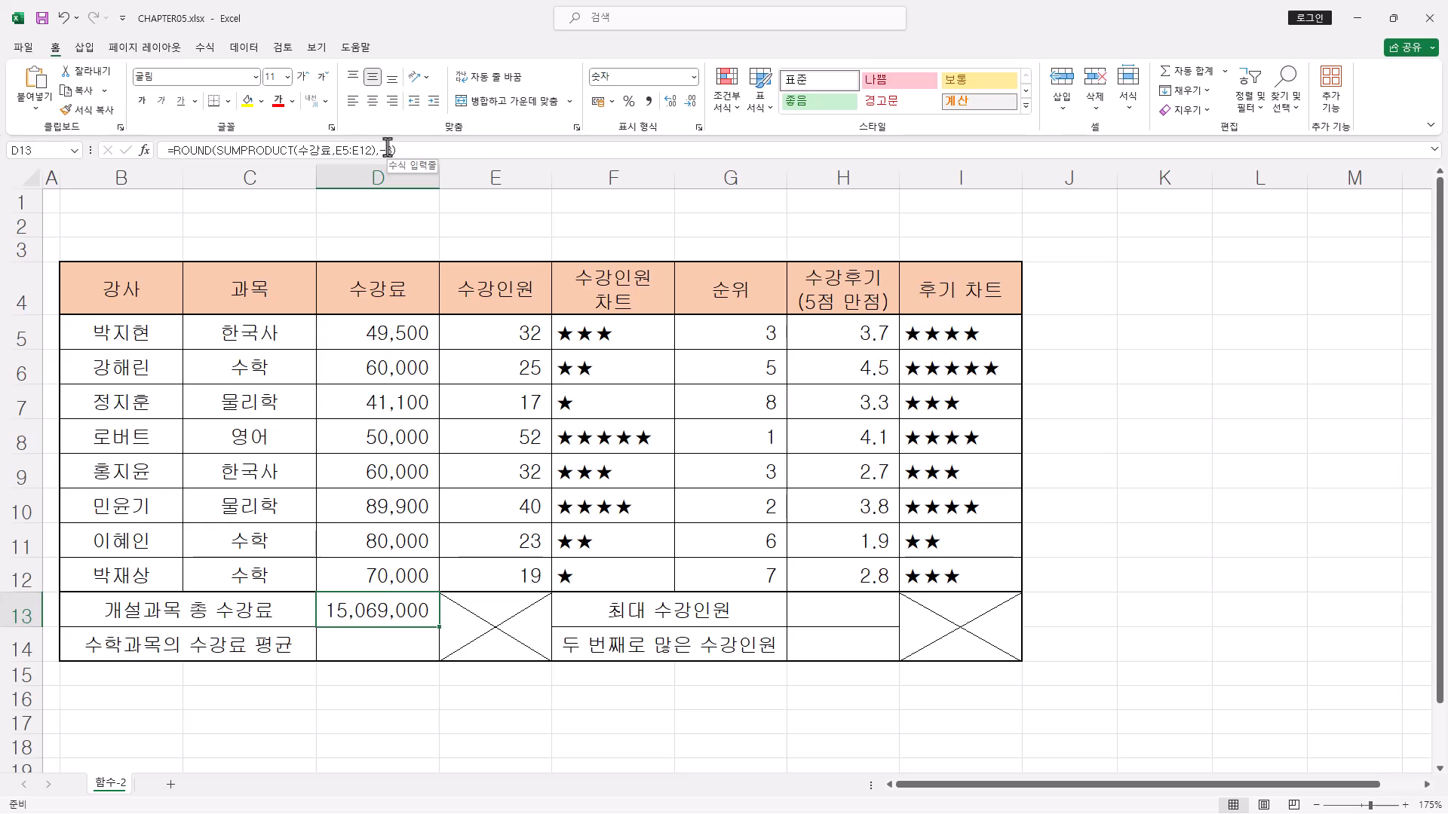
# - Examine the SUMPRODUCT function and its array arguments within D13's ROUND formula
pyautogui.moveTo(224, 150); pyautogui.dragTo(288, 150)
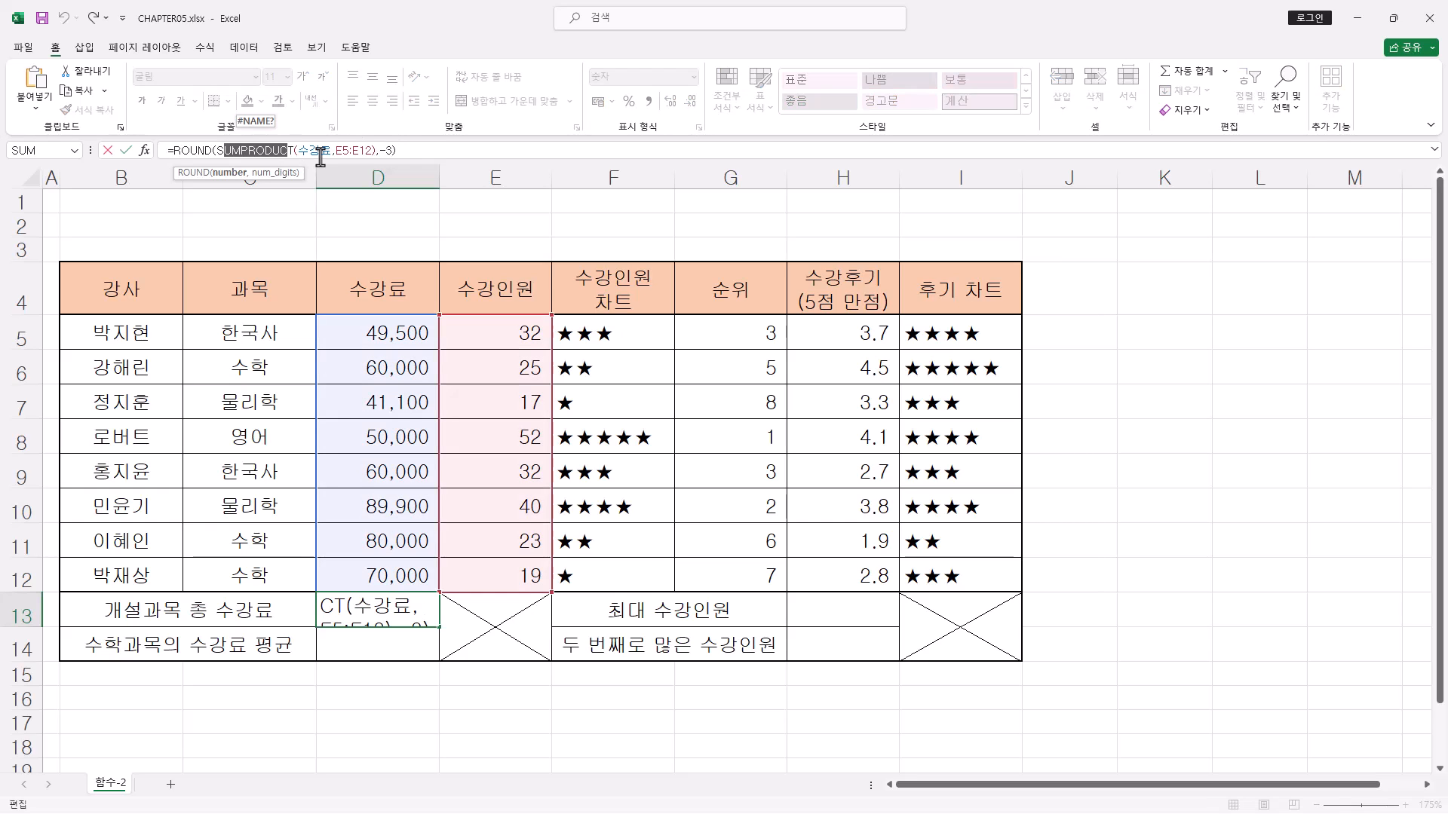
pyautogui.click(316, 150)
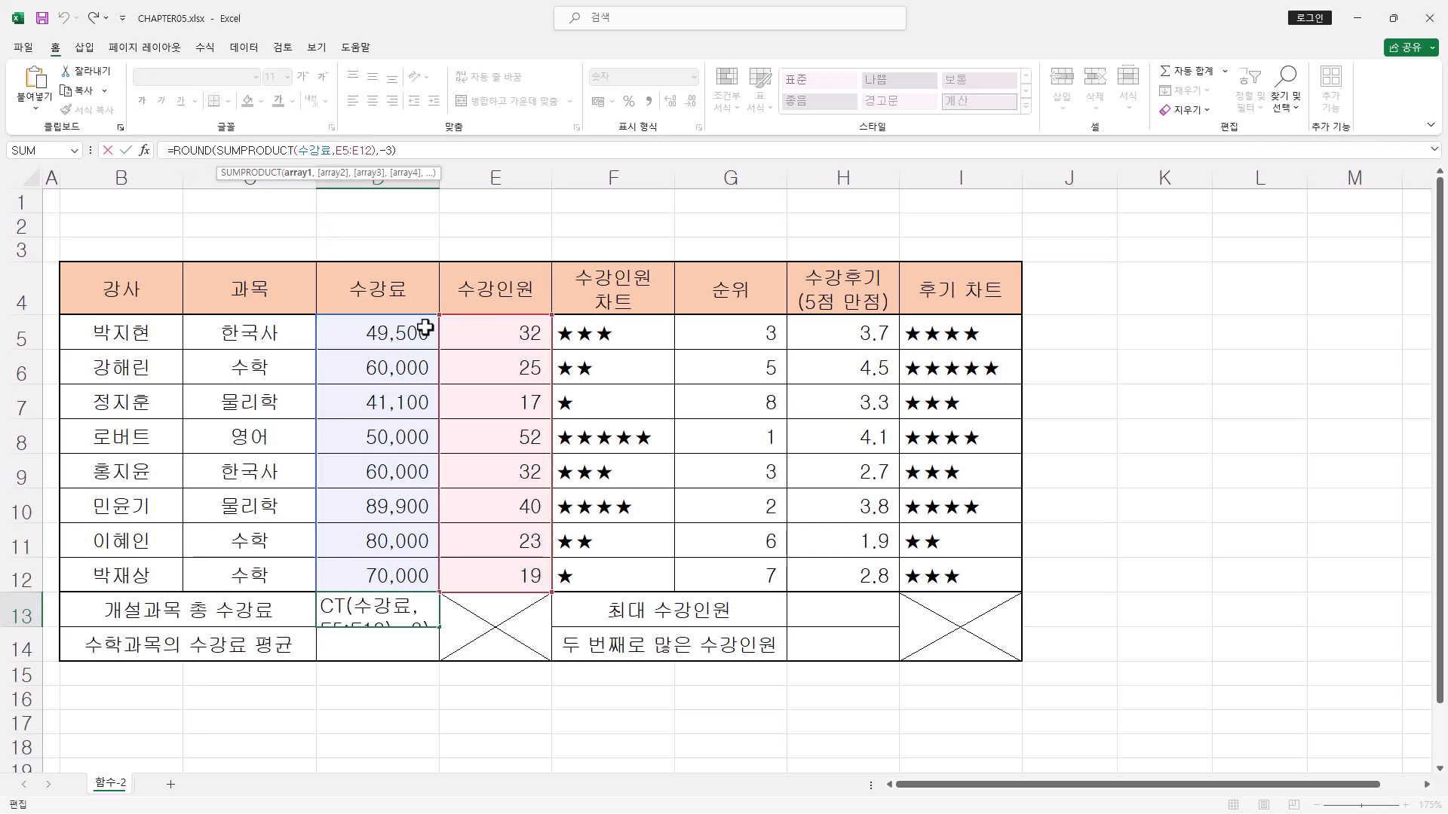
pyautogui.click(368, 150)
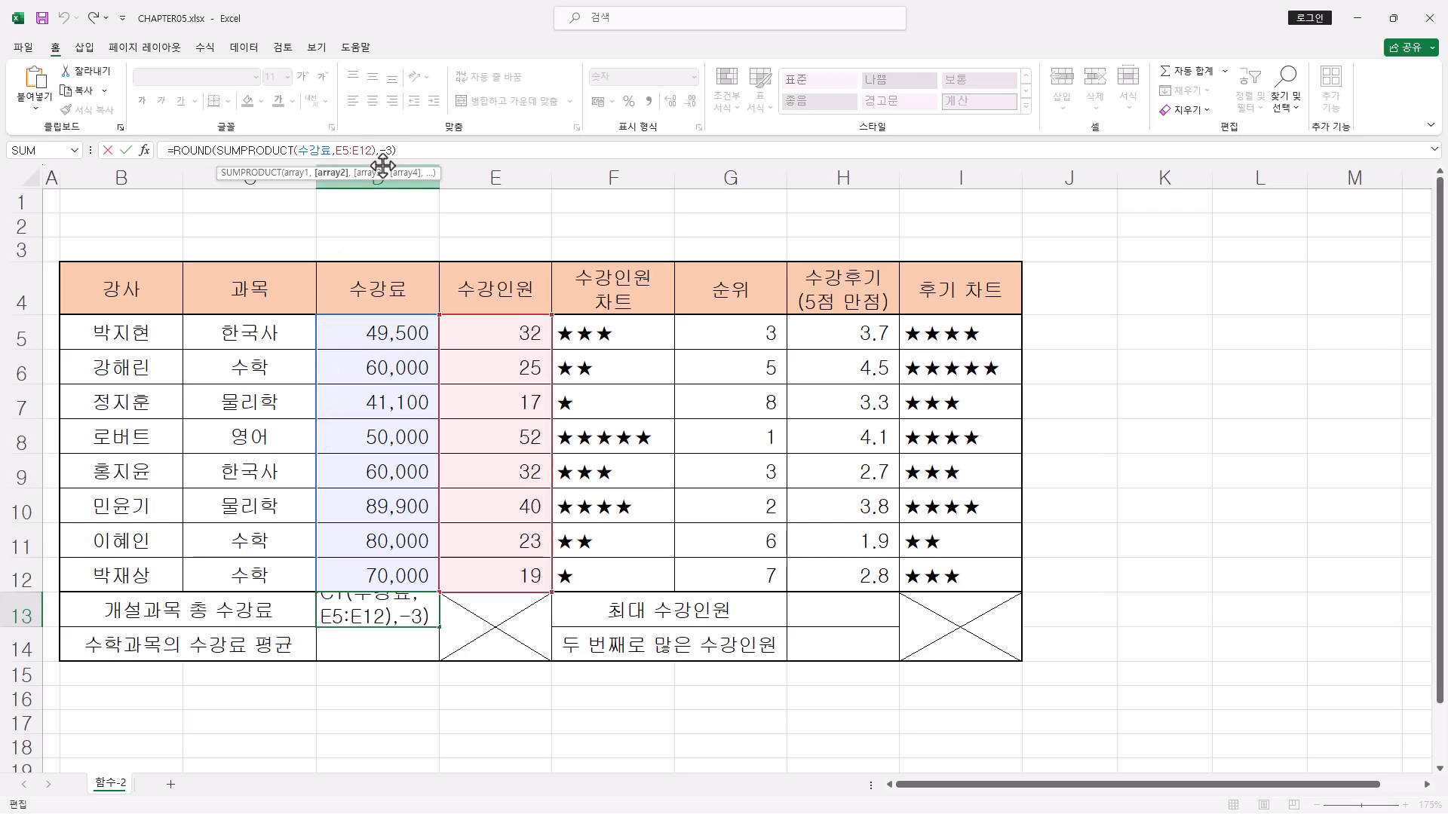
pyautogui.press('Return')
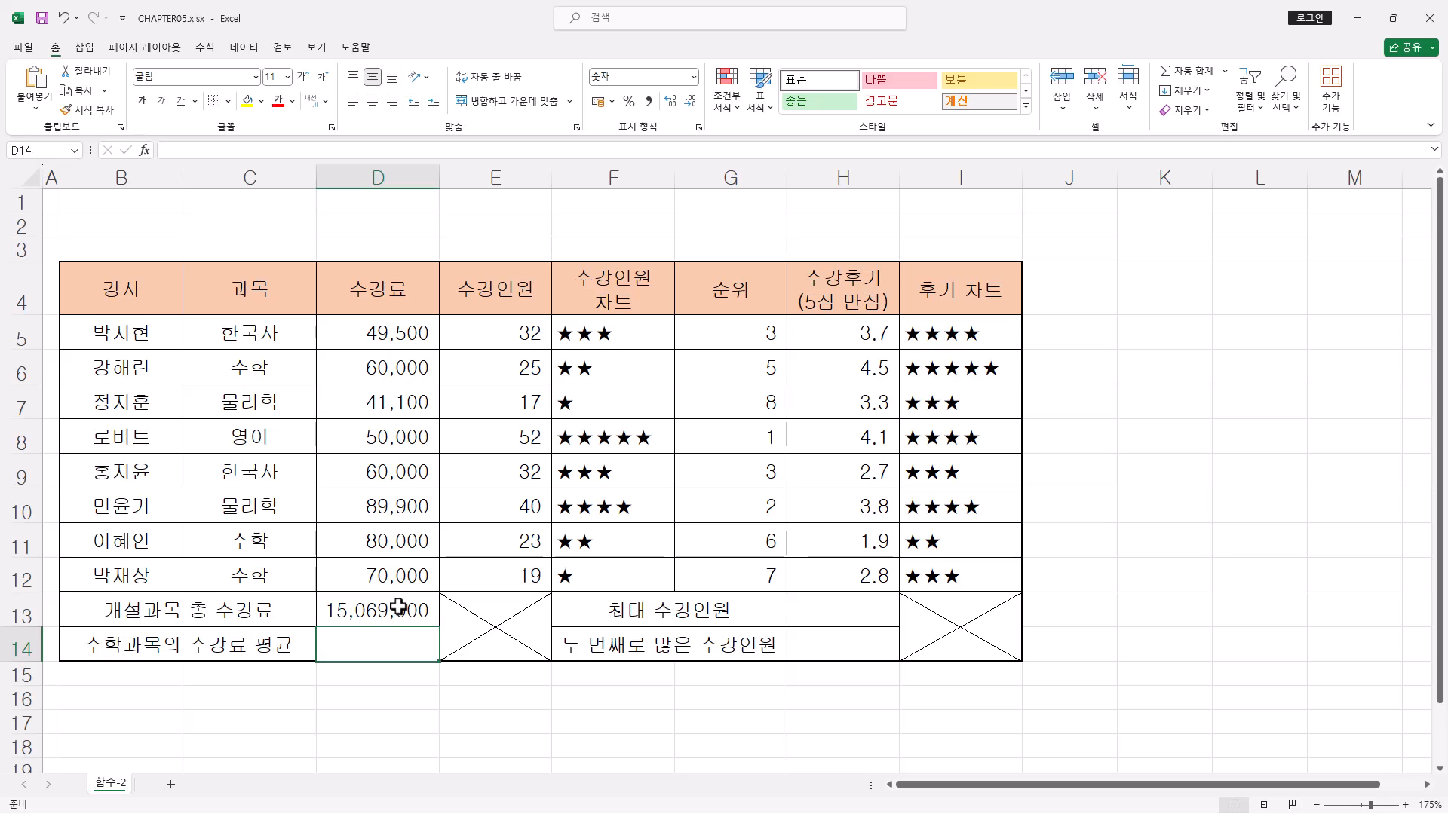
# - Apply the 쉼표 [0] style to total fee cell D13 and widen column D to fit its value
pyautogui.click(407, 607)
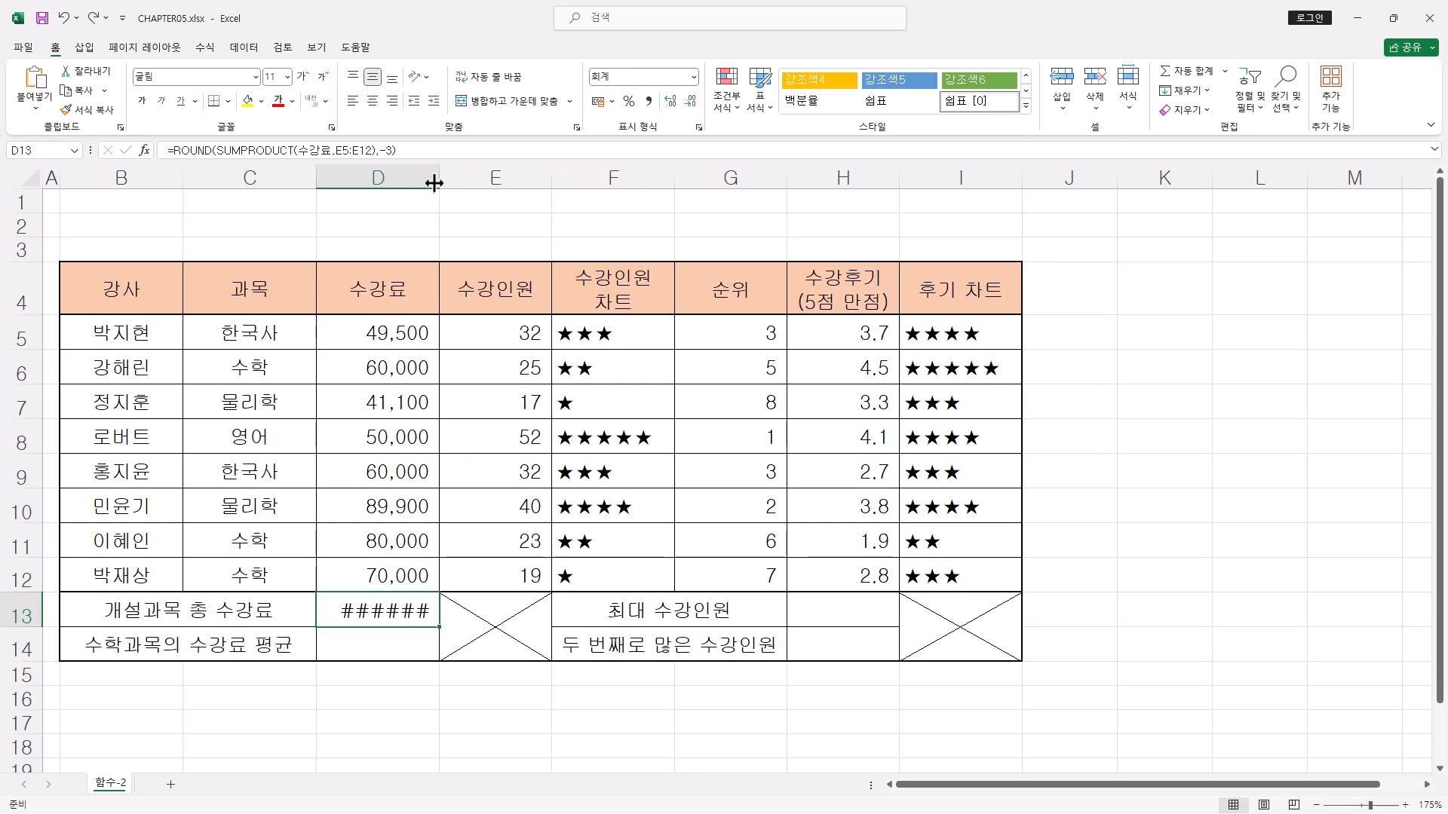
pyautogui.moveTo(436, 172); pyautogui.dragTo(454, 171)
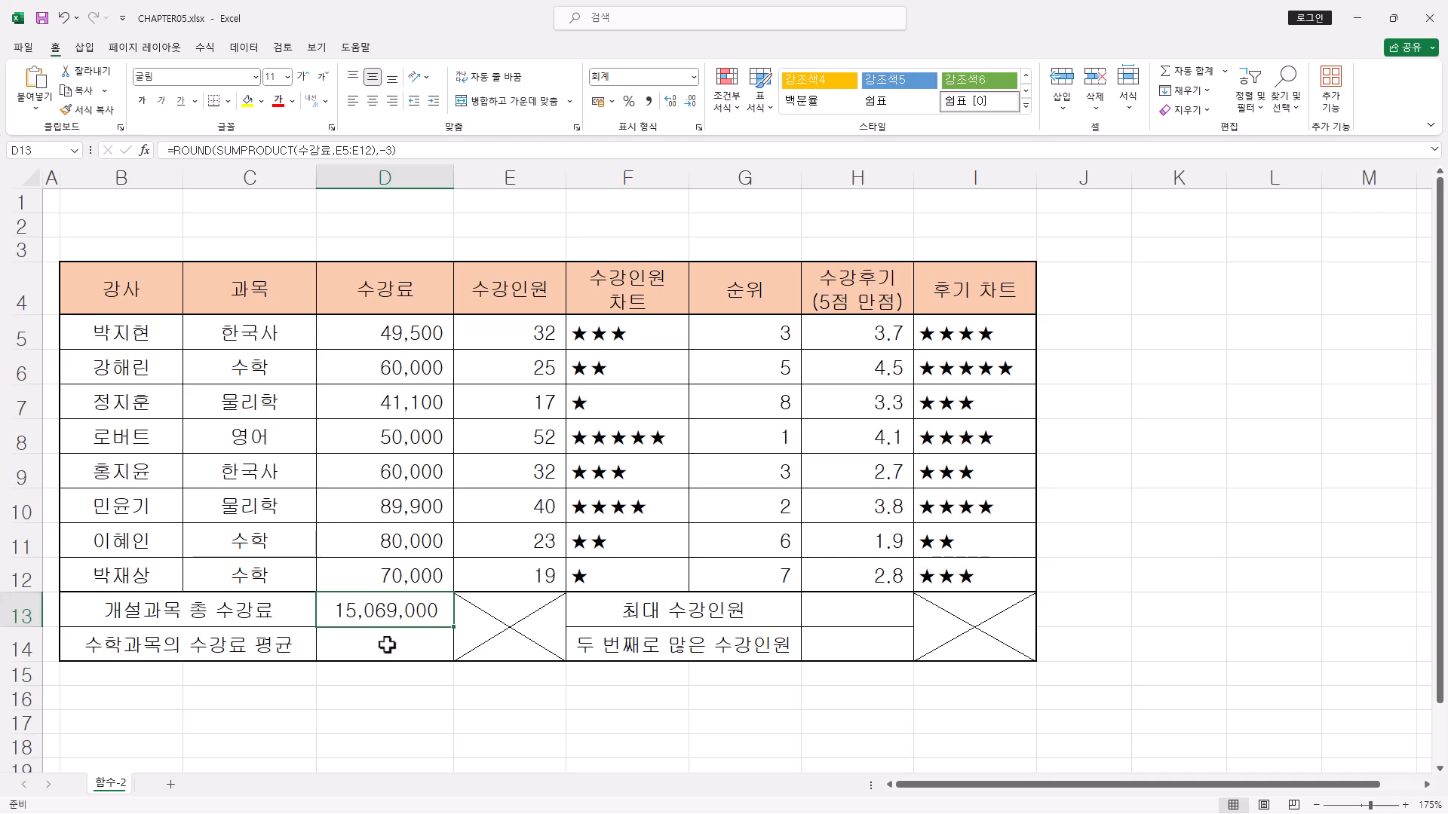
# - Begin a COUNTIF formula in the math fee average cell D14 and show its function arguments
pyautogui.click(387, 644)
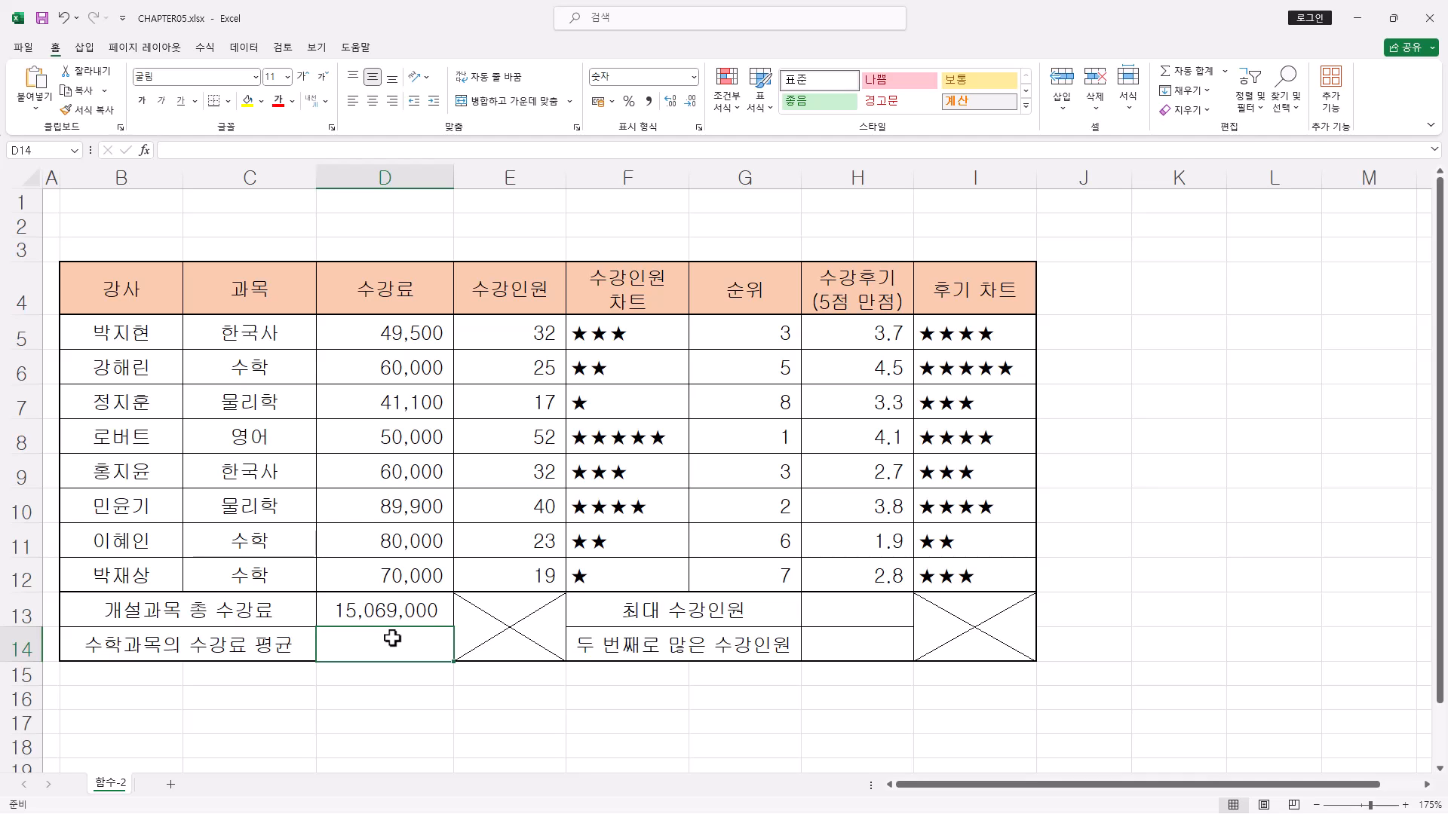
pyautogui.click(193, 153)
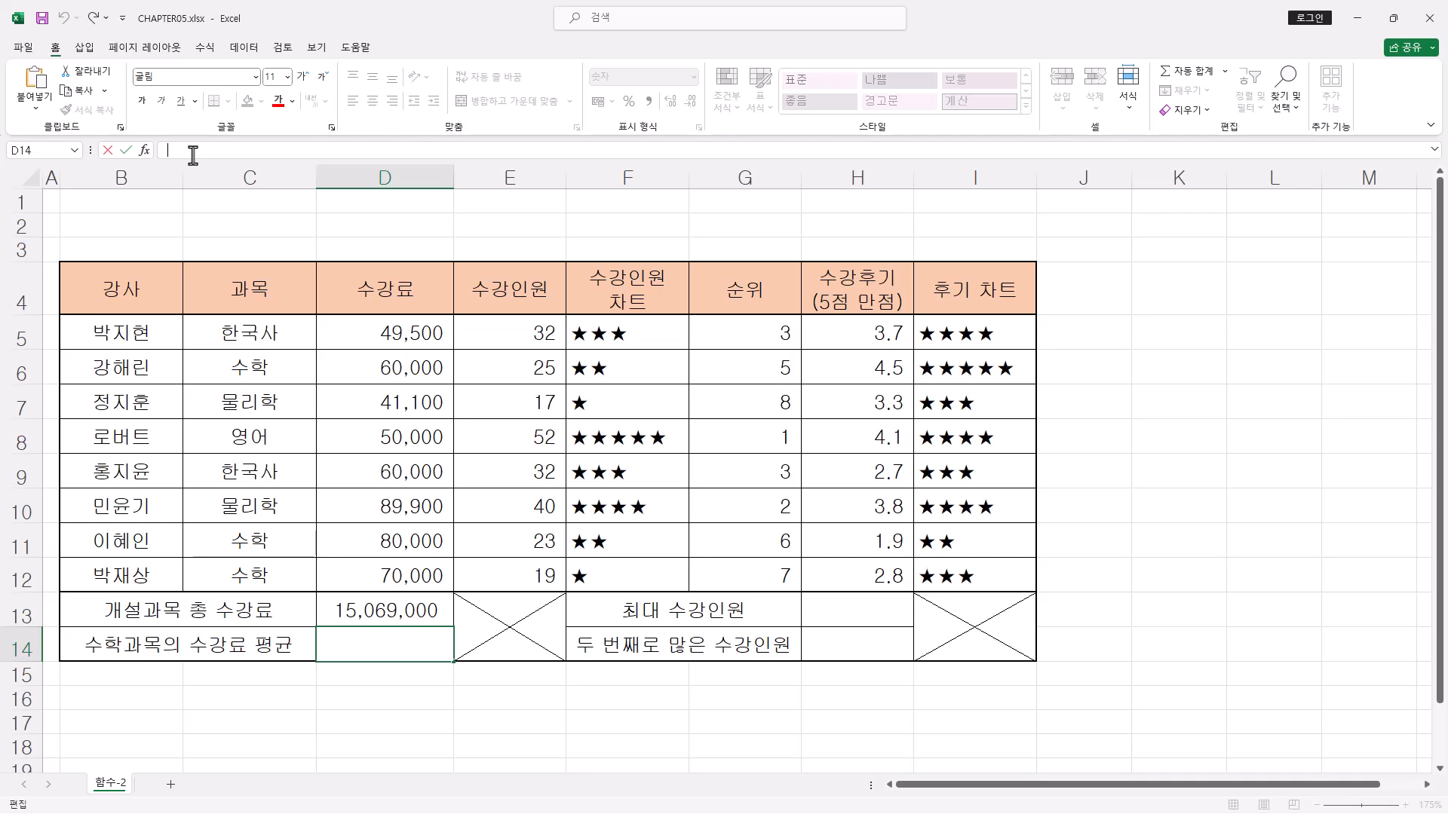
pyautogui.write('=')
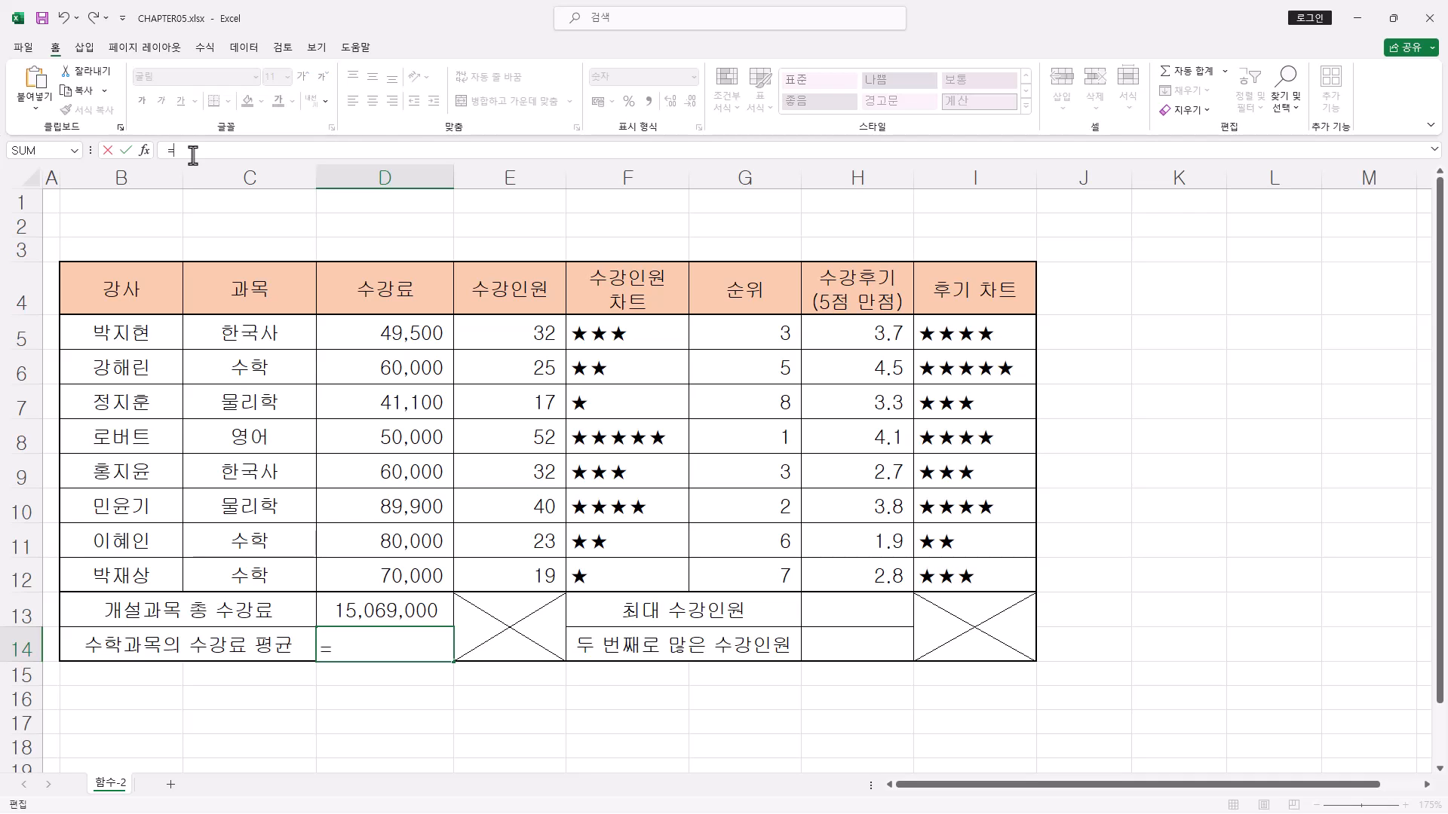
pyautogui.write('COUNTIF(')
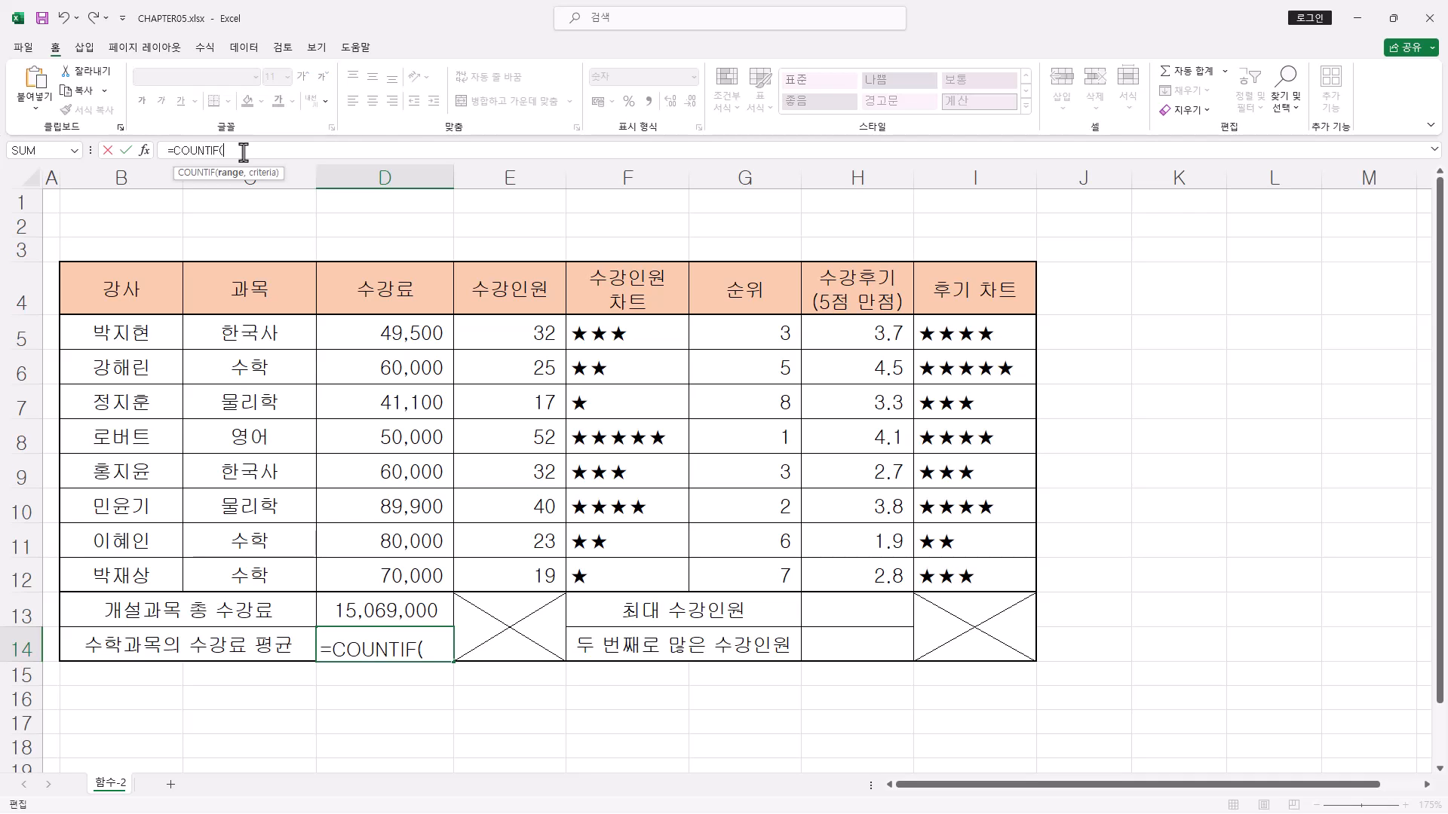
pyautogui.click(146, 153)
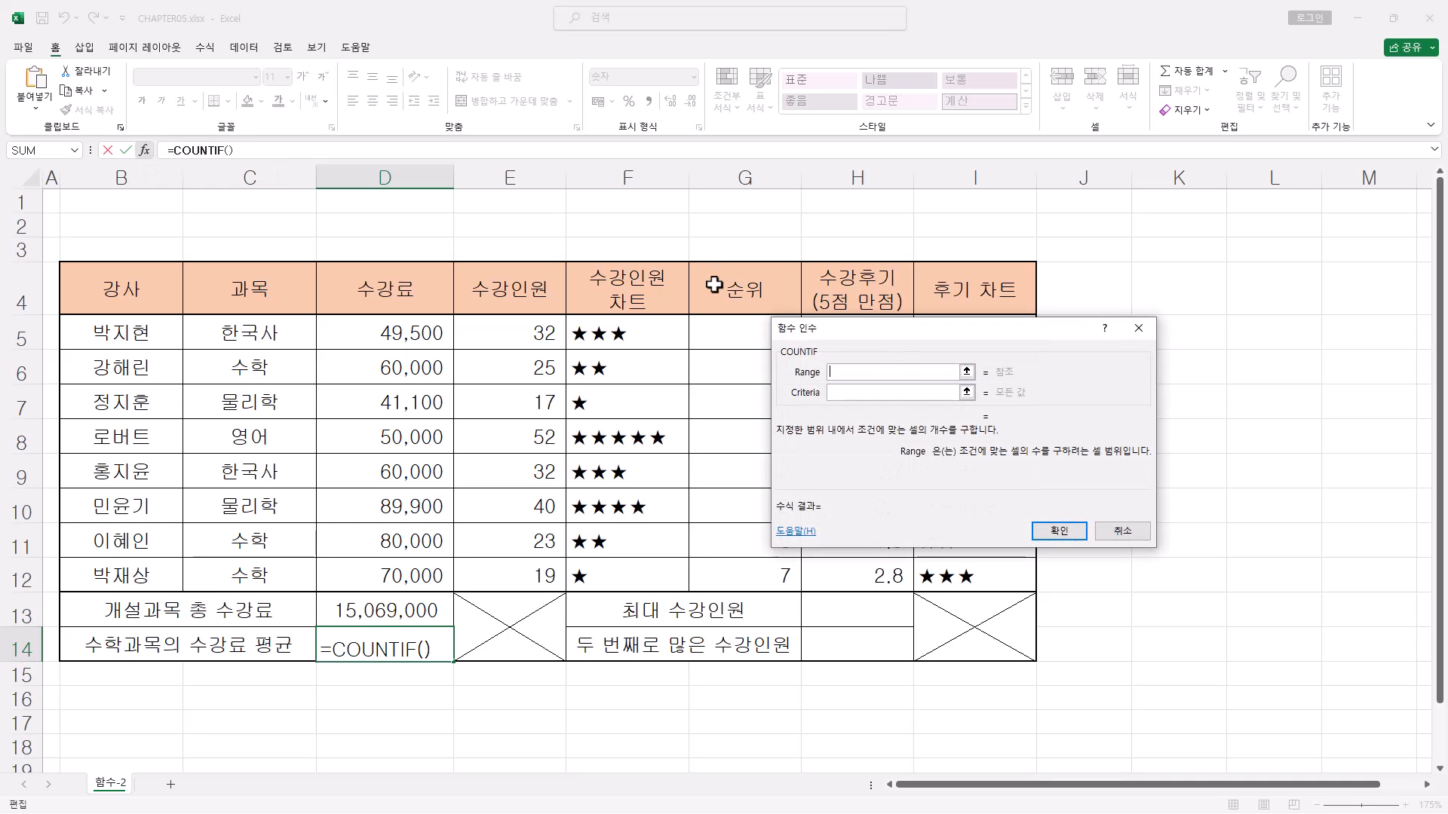
# - Set COUNTIF's Range argument to the subject range C5:C12, keeping the subject column uncovered
pyautogui.moveTo(865, 338); pyautogui.dragTo(540, 361)
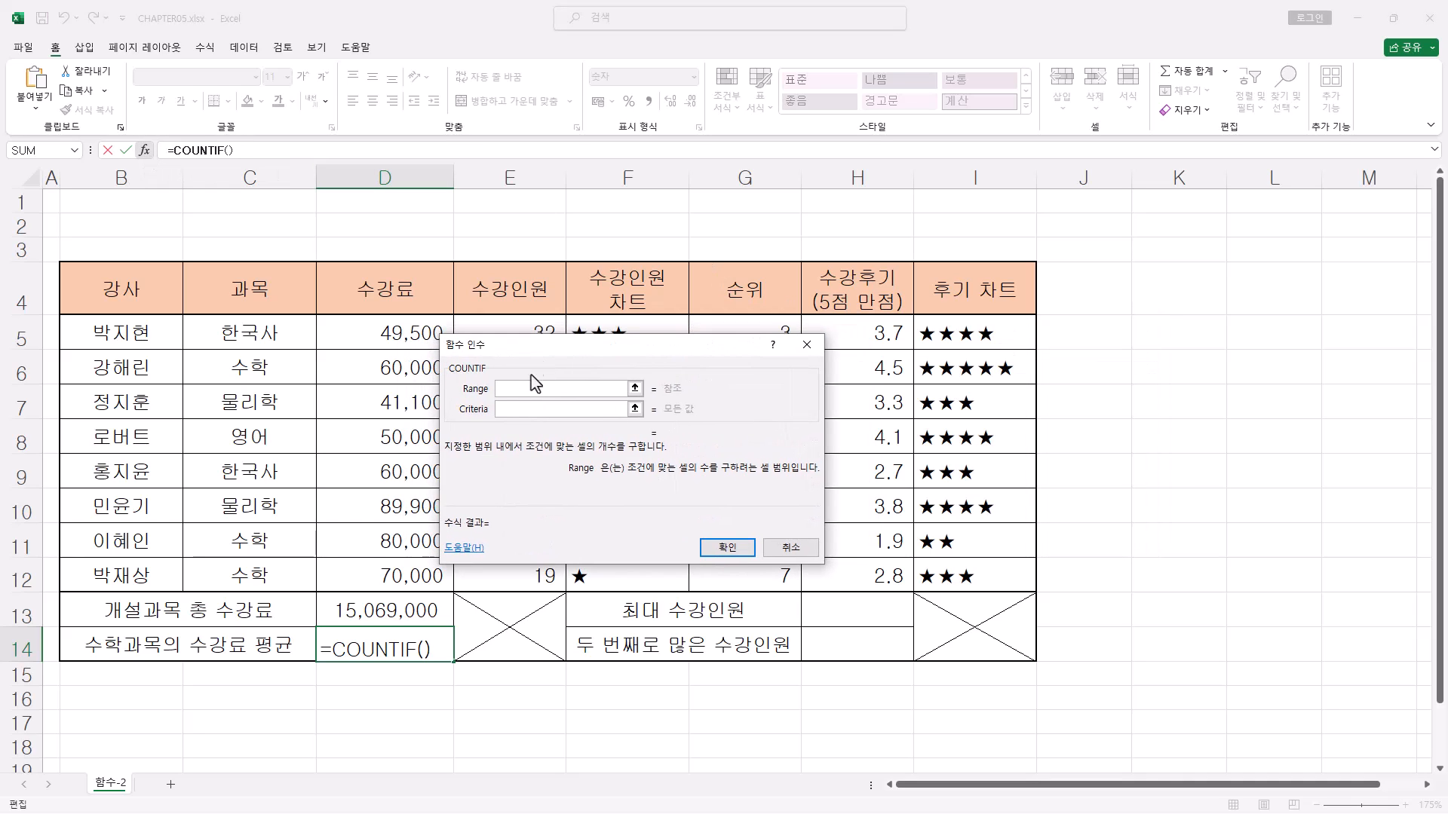
pyautogui.click(518, 390)
pyautogui.moveTo(690, 345); pyautogui.dragTo(773, 345)
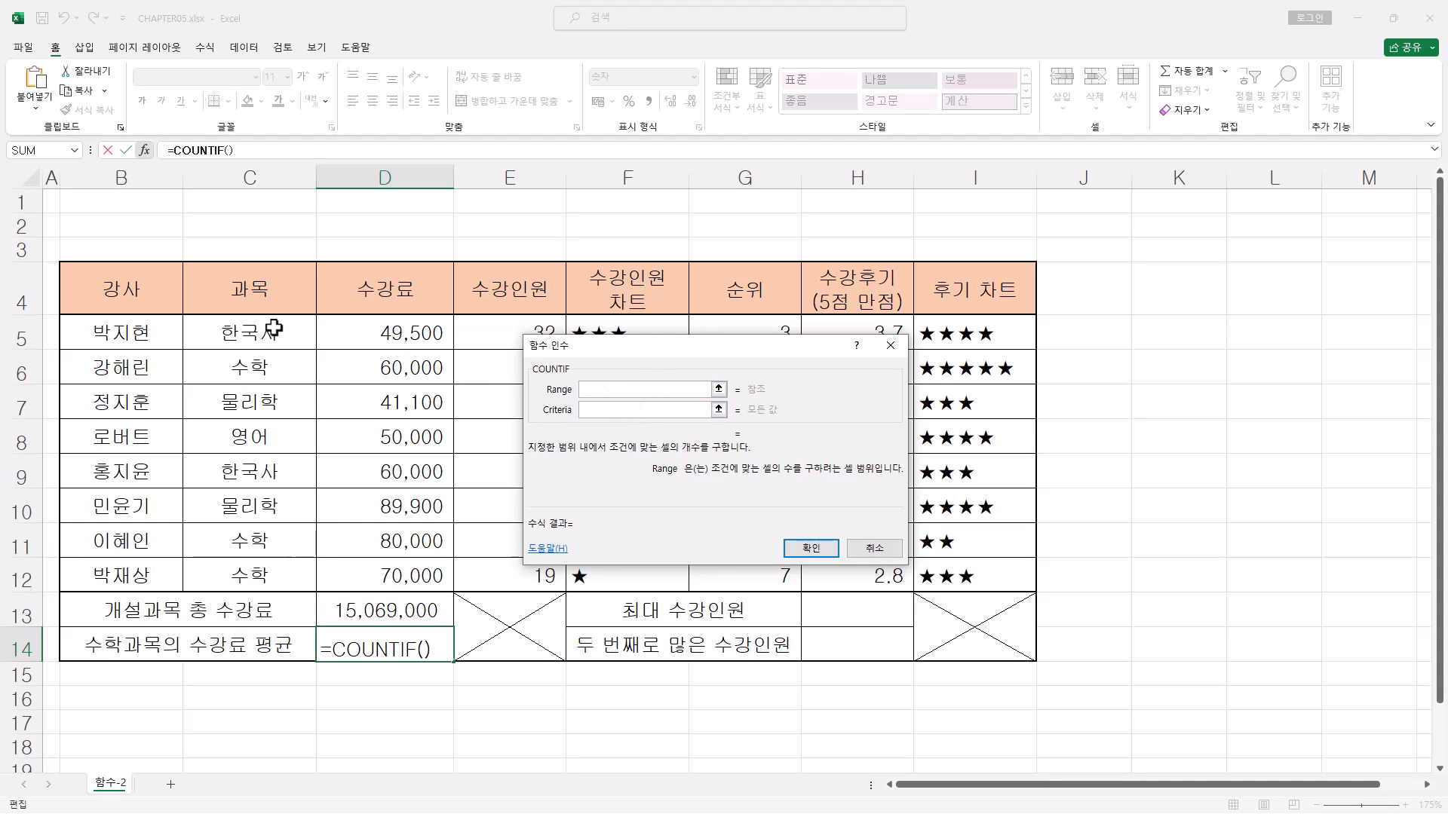
pyautogui.moveTo(273, 327); pyautogui.dragTo(270, 592)
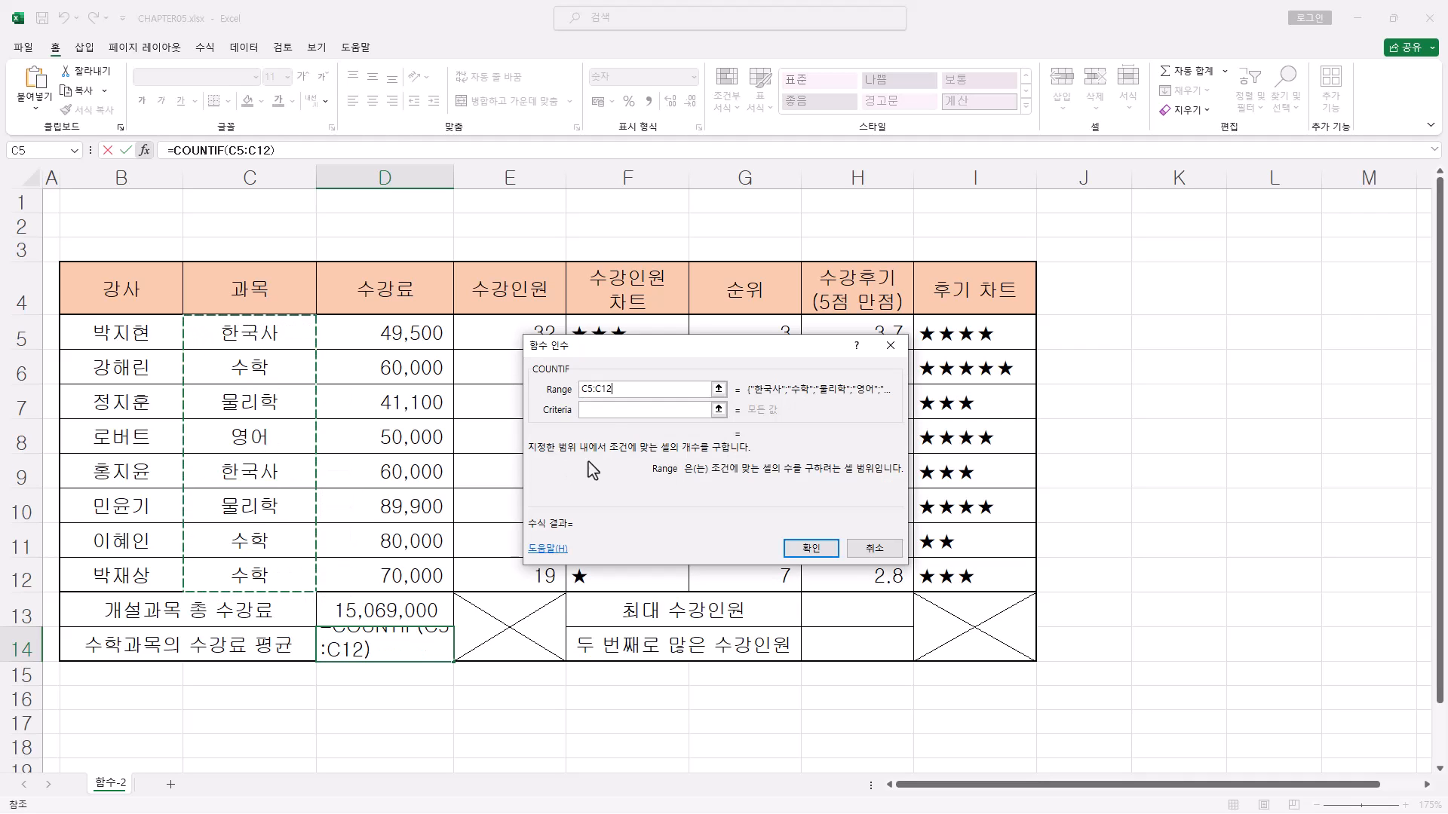
# - Try cell C6 as COUNTIF's Criteria argument and replace it with the quoted text "수학"
pyautogui.click(599, 411)
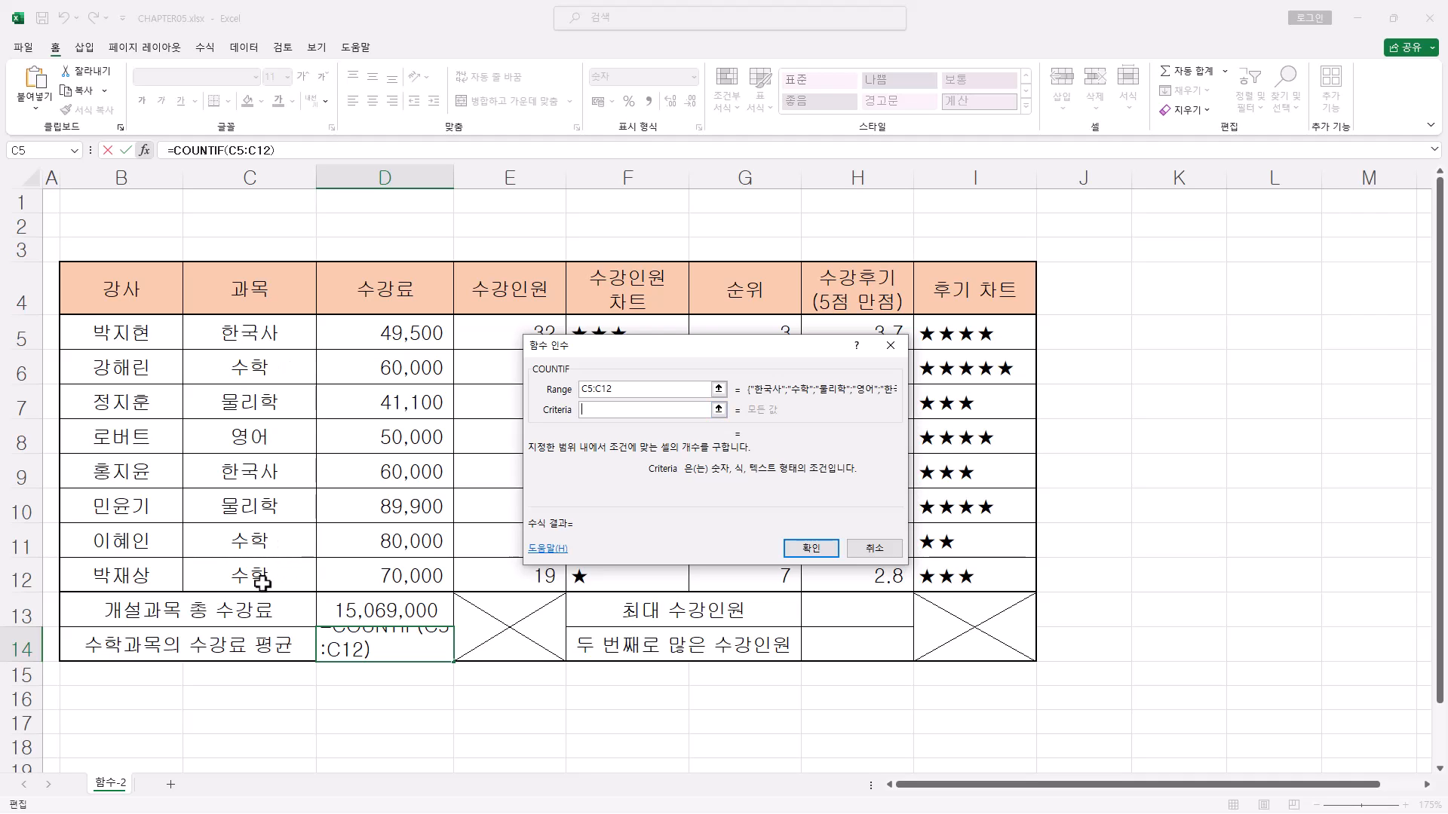
pyautogui.click(256, 370)
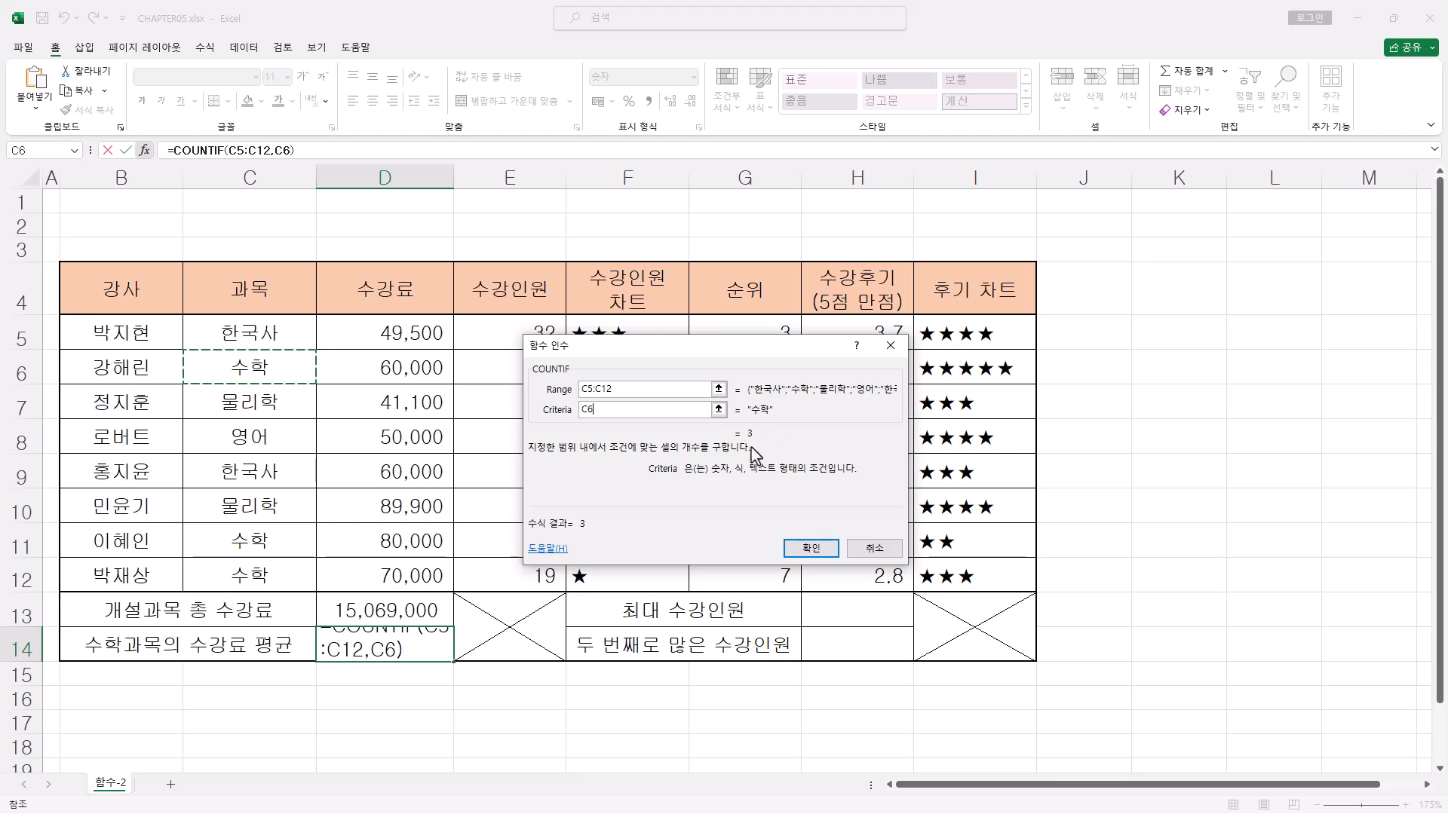
pyautogui.doubleClick(632, 409)
pyautogui.write('수학')
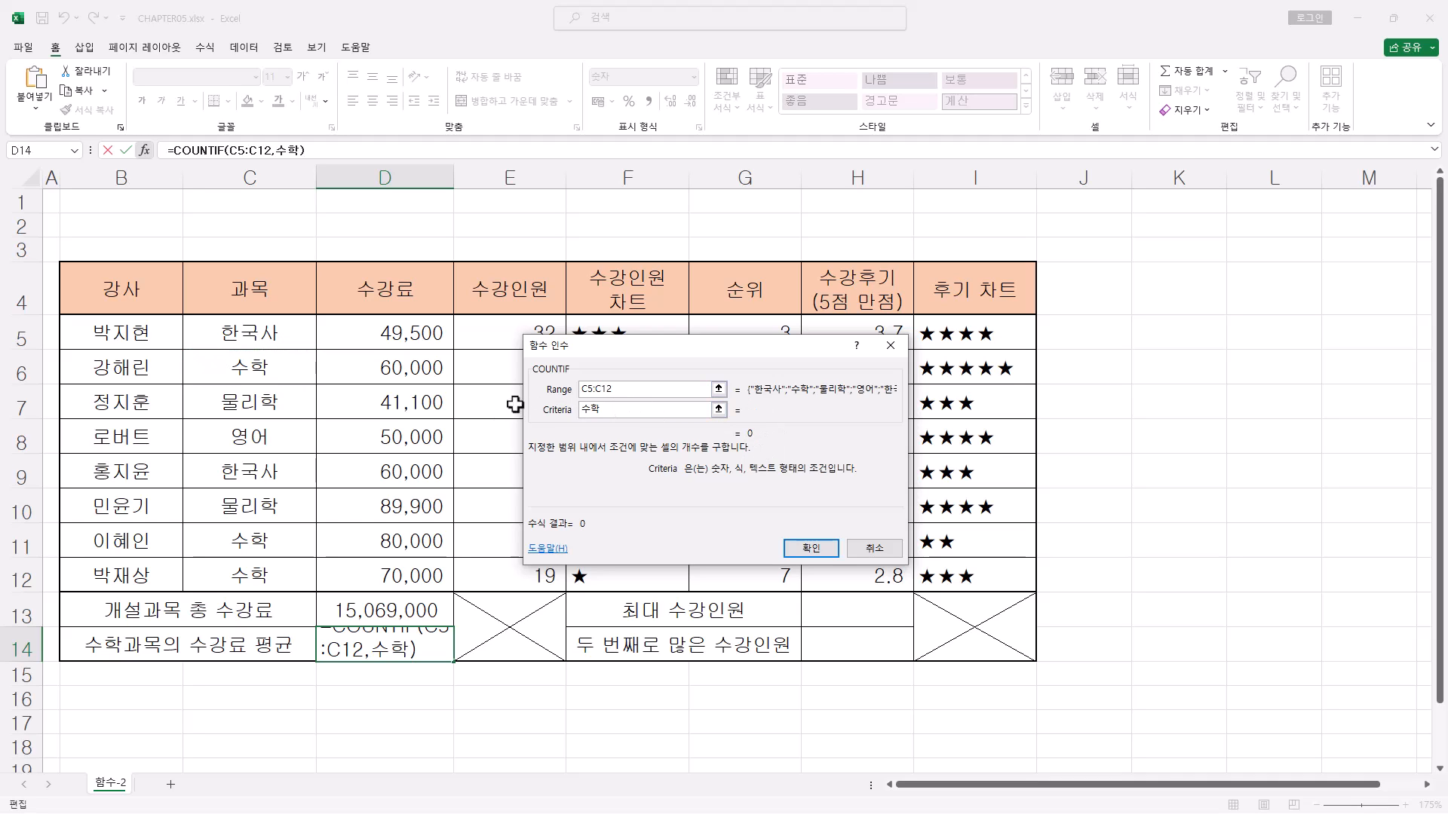
pyautogui.click(624, 389)
pyautogui.click(587, 411)
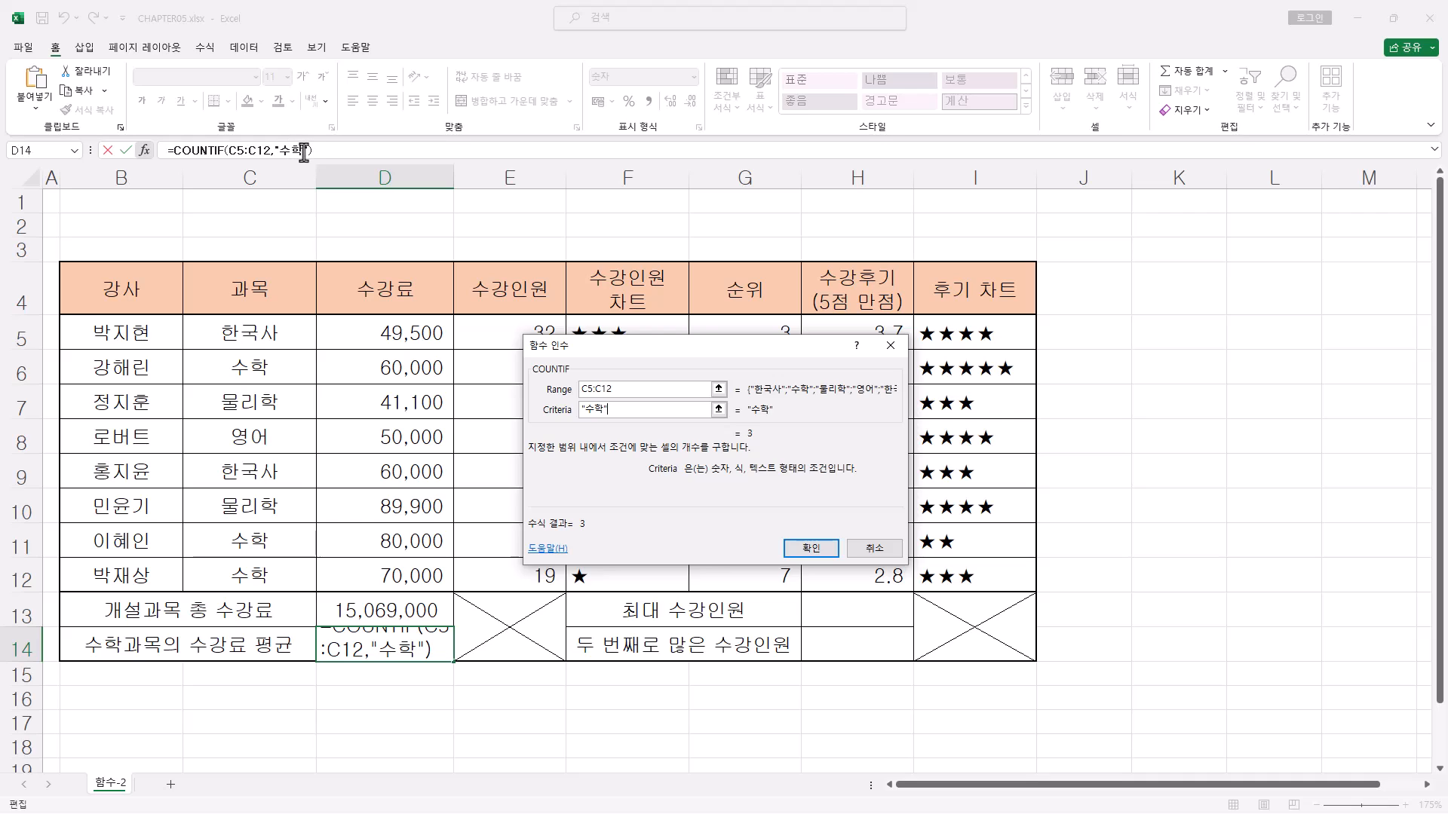
# - Replace COUNTIF's Criteria text with a reference to cell C6 and clear the argument again
pyautogui.moveTo(624, 411); pyautogui.dragTo(426, 409)
pyautogui.press('BackSpace')
pyautogui.click(285, 368)
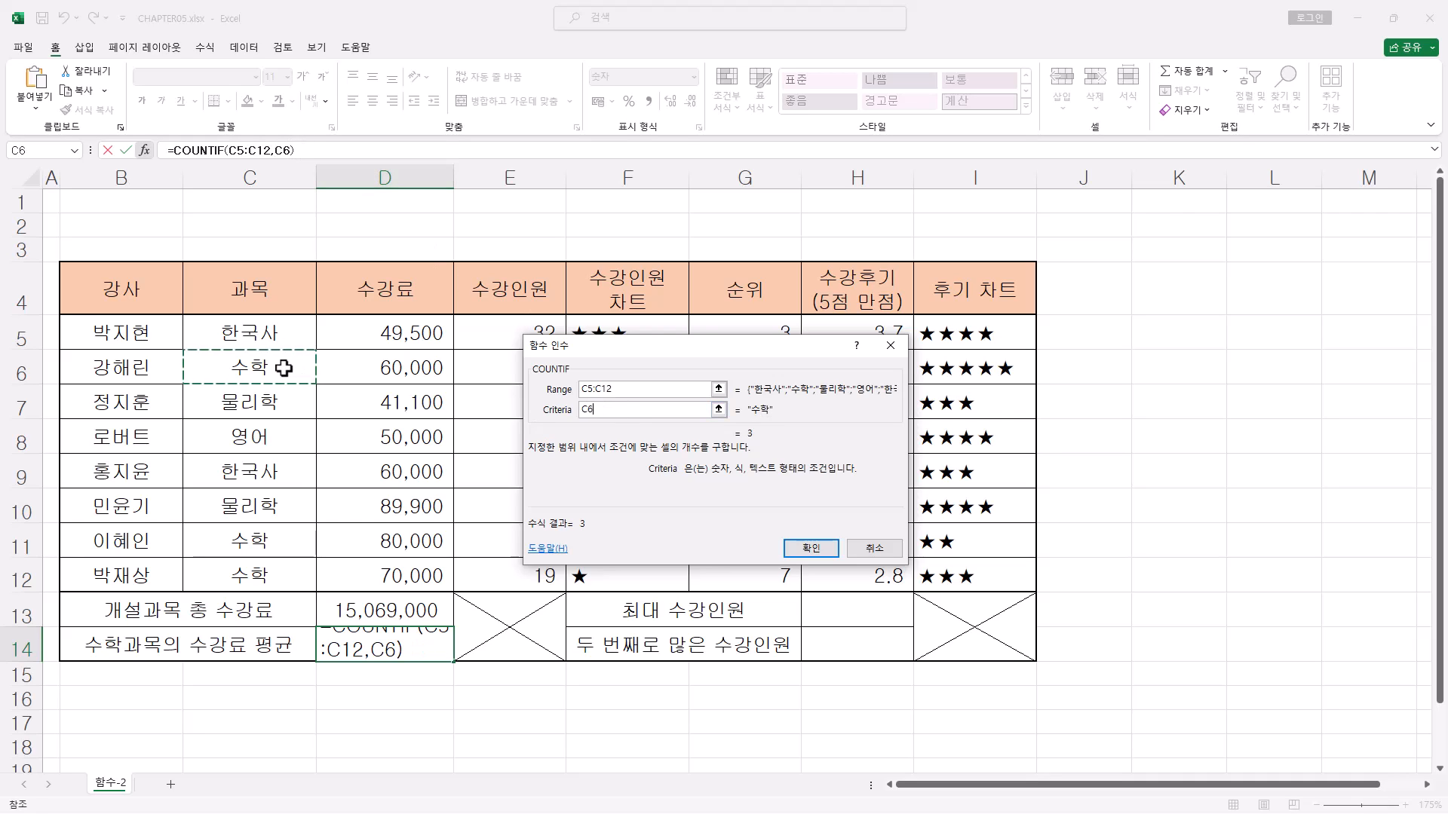
pyautogui.moveTo(621, 410); pyautogui.dragTo(441, 409)
pyautogui.press('BackSpace')
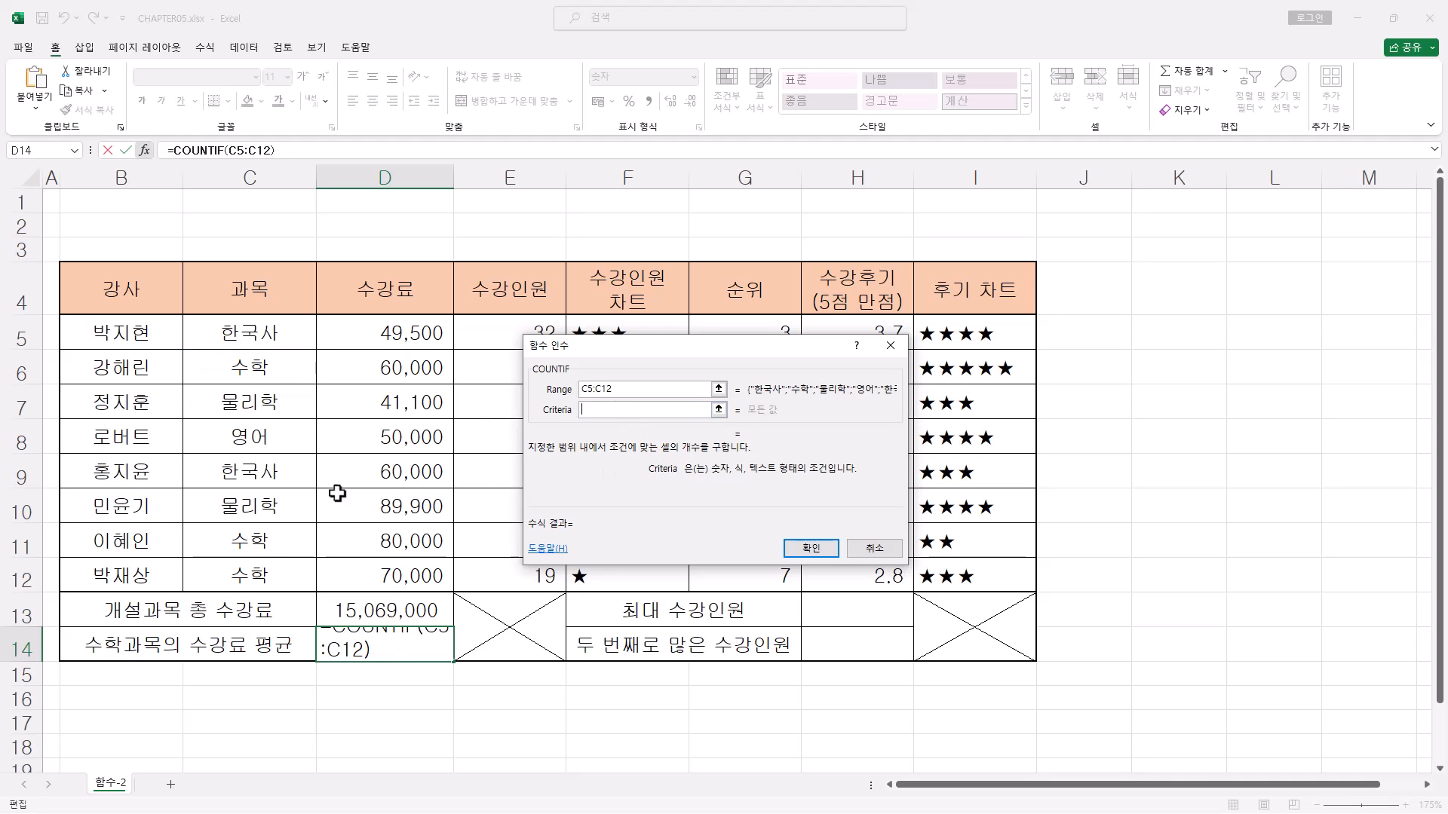
# - Try cells C11 and C12 in turn as COUNTIF's Criteria argument
pyautogui.click(281, 543)
pyautogui.moveTo(602, 413); pyautogui.dragTo(434, 414)
pyautogui.press('BackSpace')
pyautogui.click(301, 570)
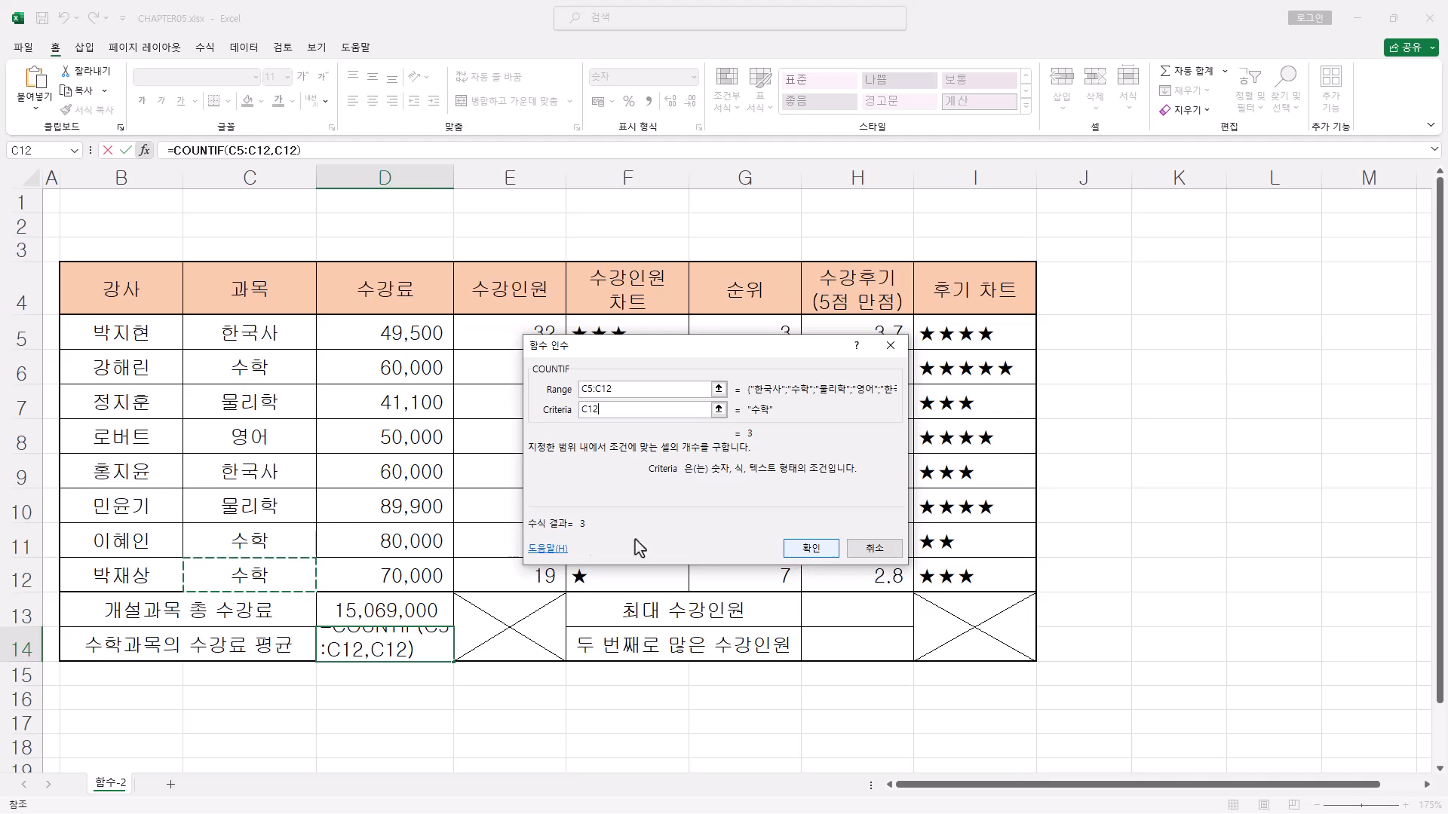
# - Replace COUNTIF's Criteria argument with the text "수학" and enter the formula in D14
pyautogui.moveTo(627, 411); pyautogui.dragTo(368, 412)
pyautogui.write('수학')
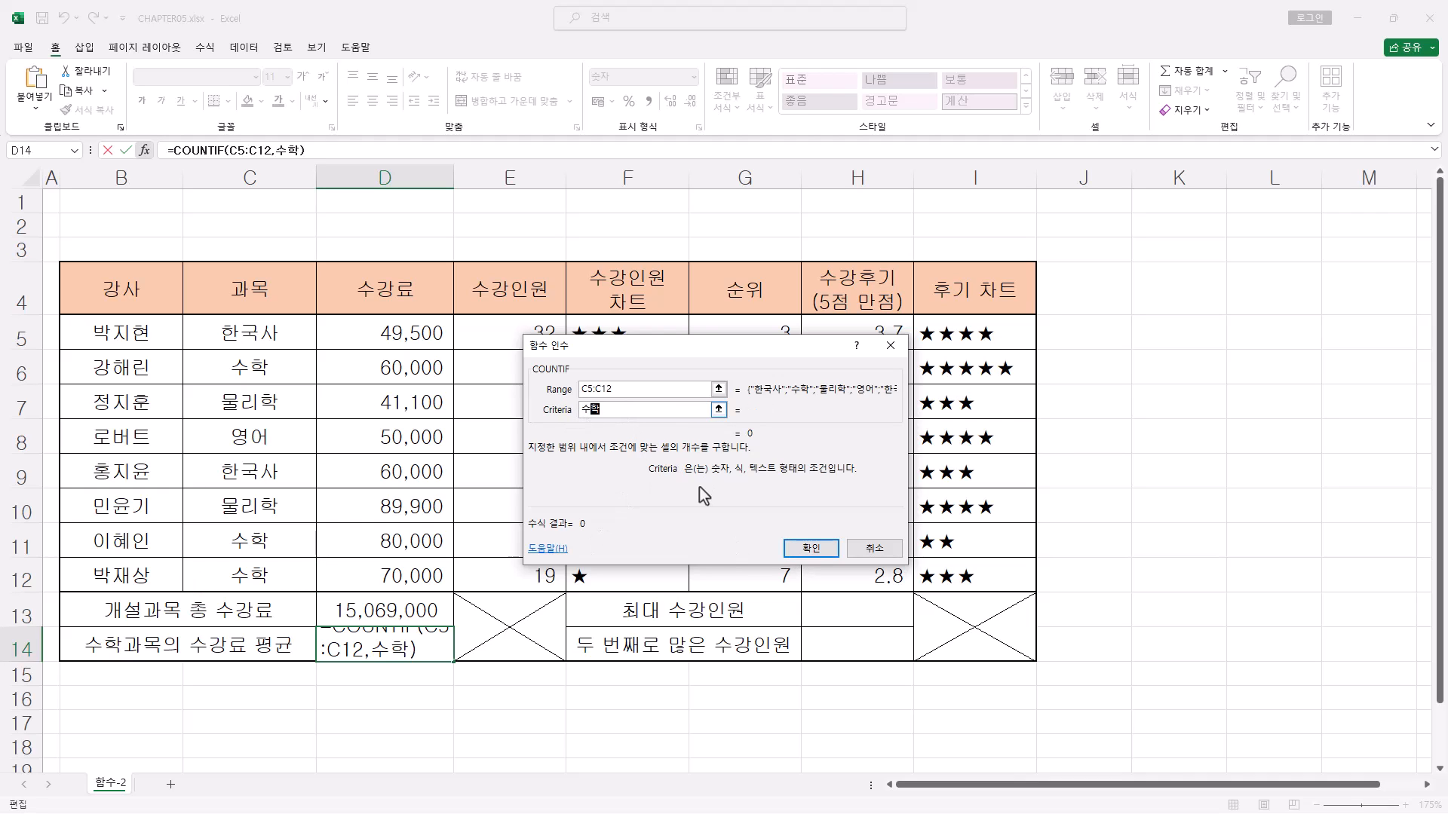
pyautogui.click(812, 556)
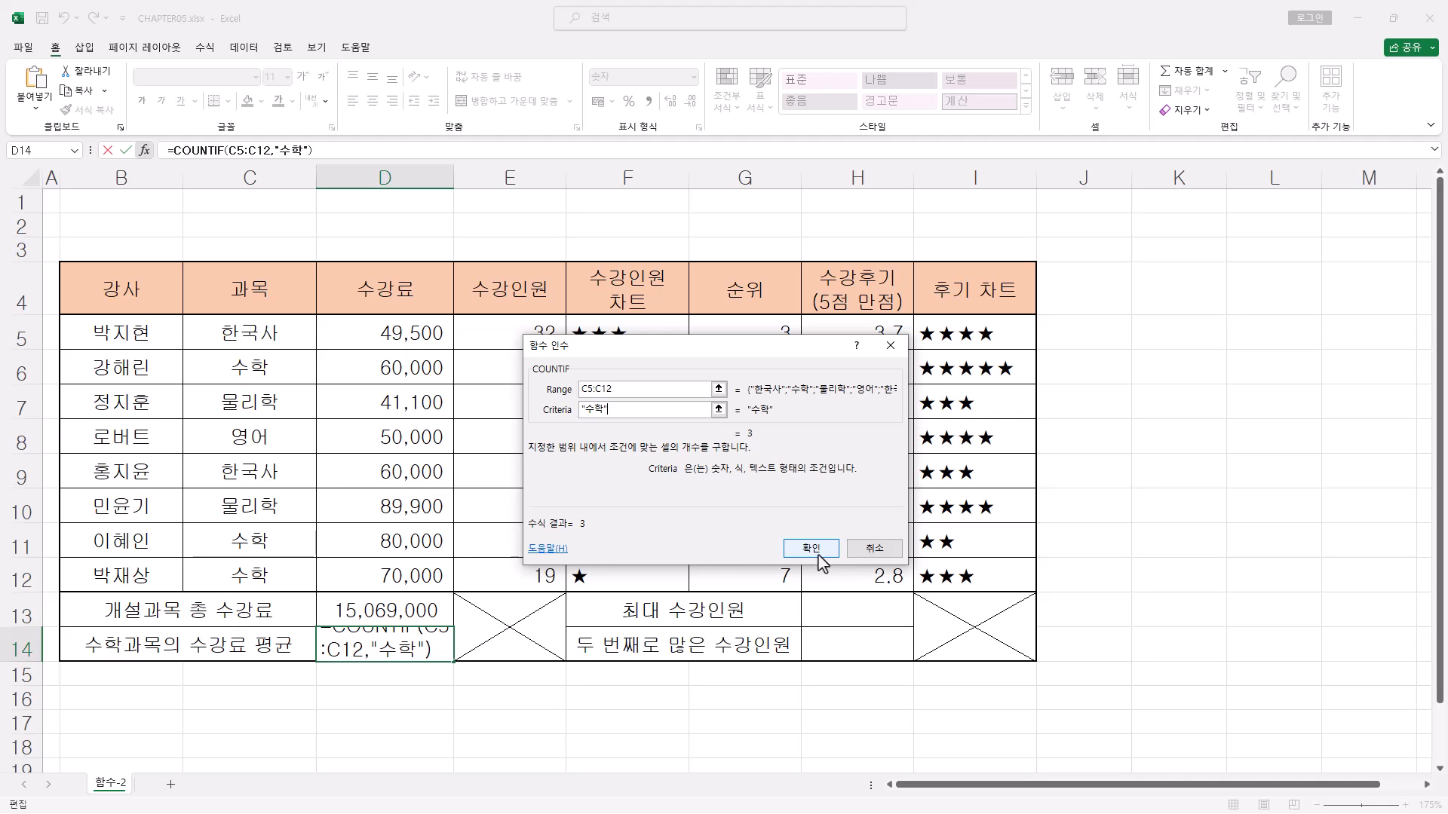
pyautogui.click(816, 558)
# - Cut the COUNTIF expression out of D14's formula, leaving only the equals sign
pyautogui.moveTo(174, 154); pyautogui.dragTo(305, 151)
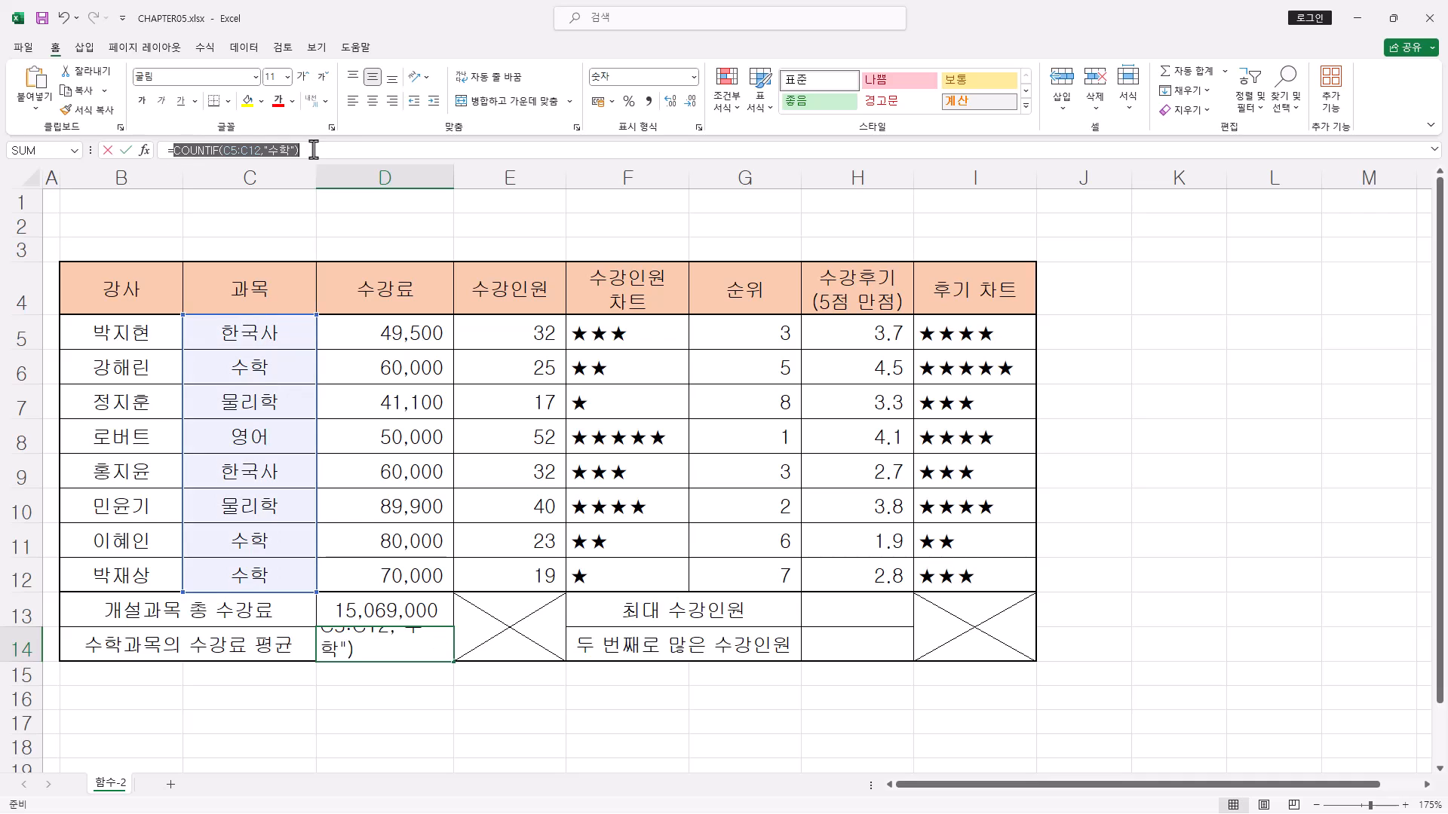
pyautogui.rightClick(287, 149)
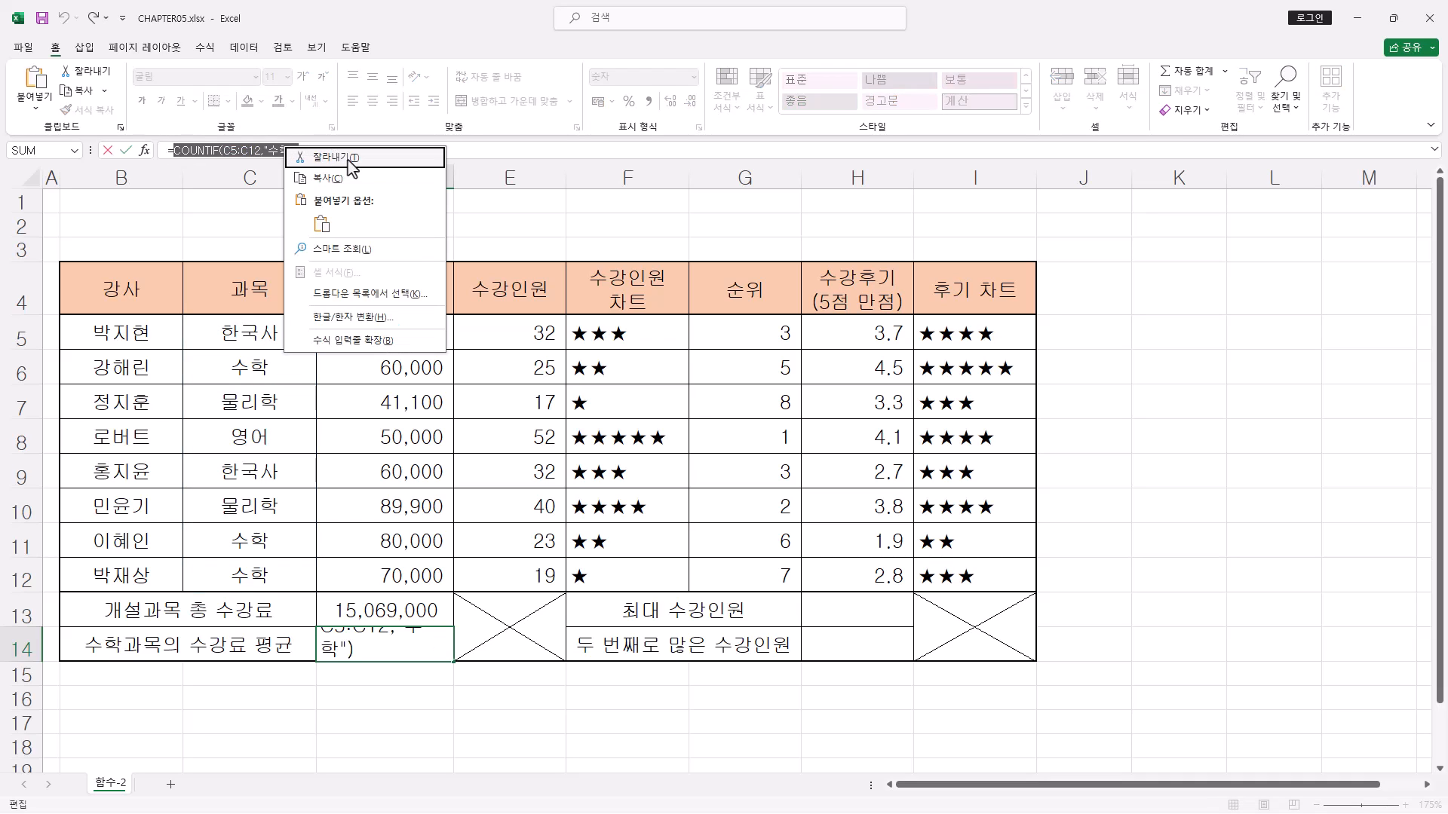
pyautogui.click(335, 157)
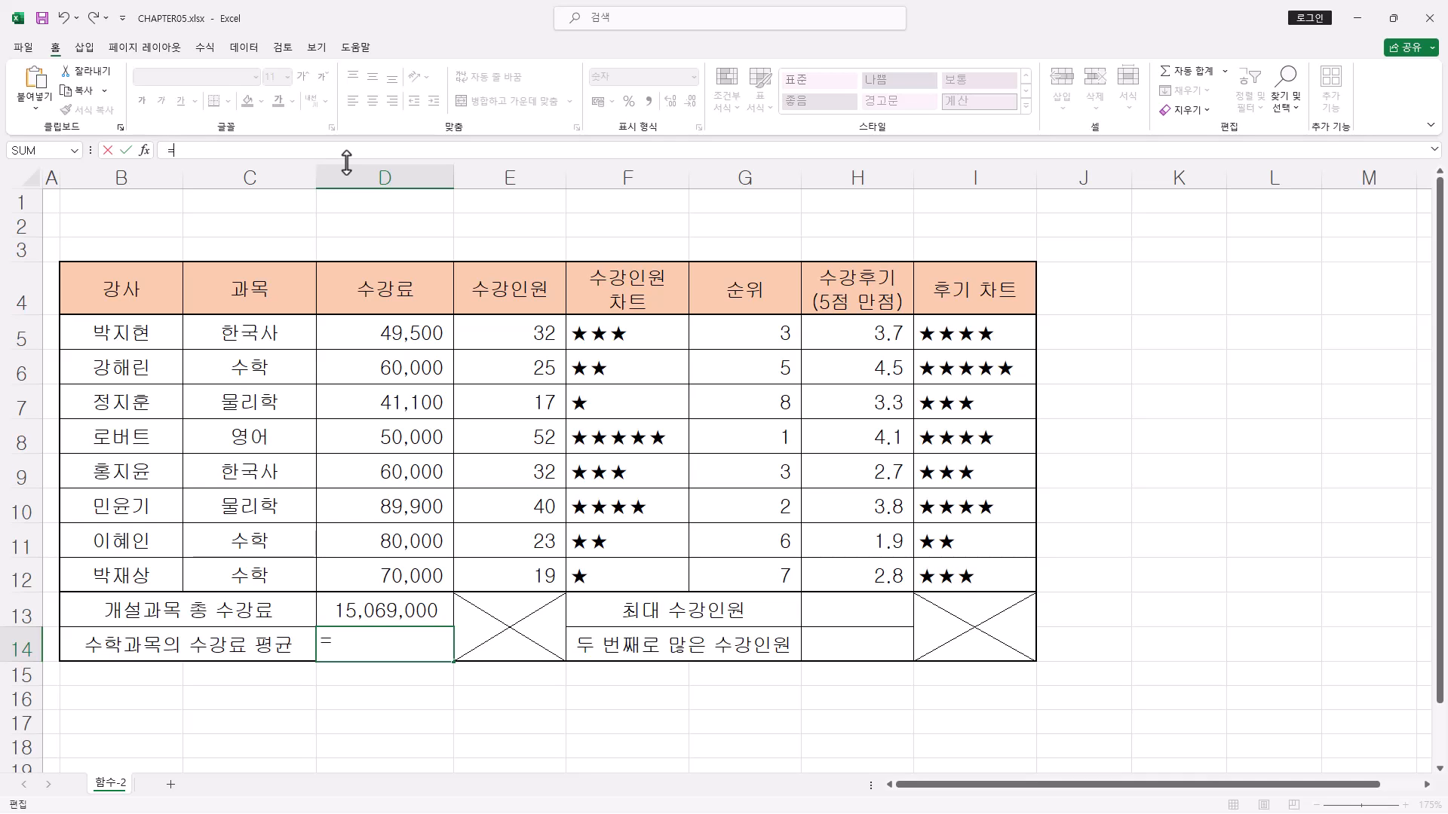
# - Begin a SUMIF formula in D14 and set its Range argument to the subject range C5:C12
pyautogui.write('SUMIF(')
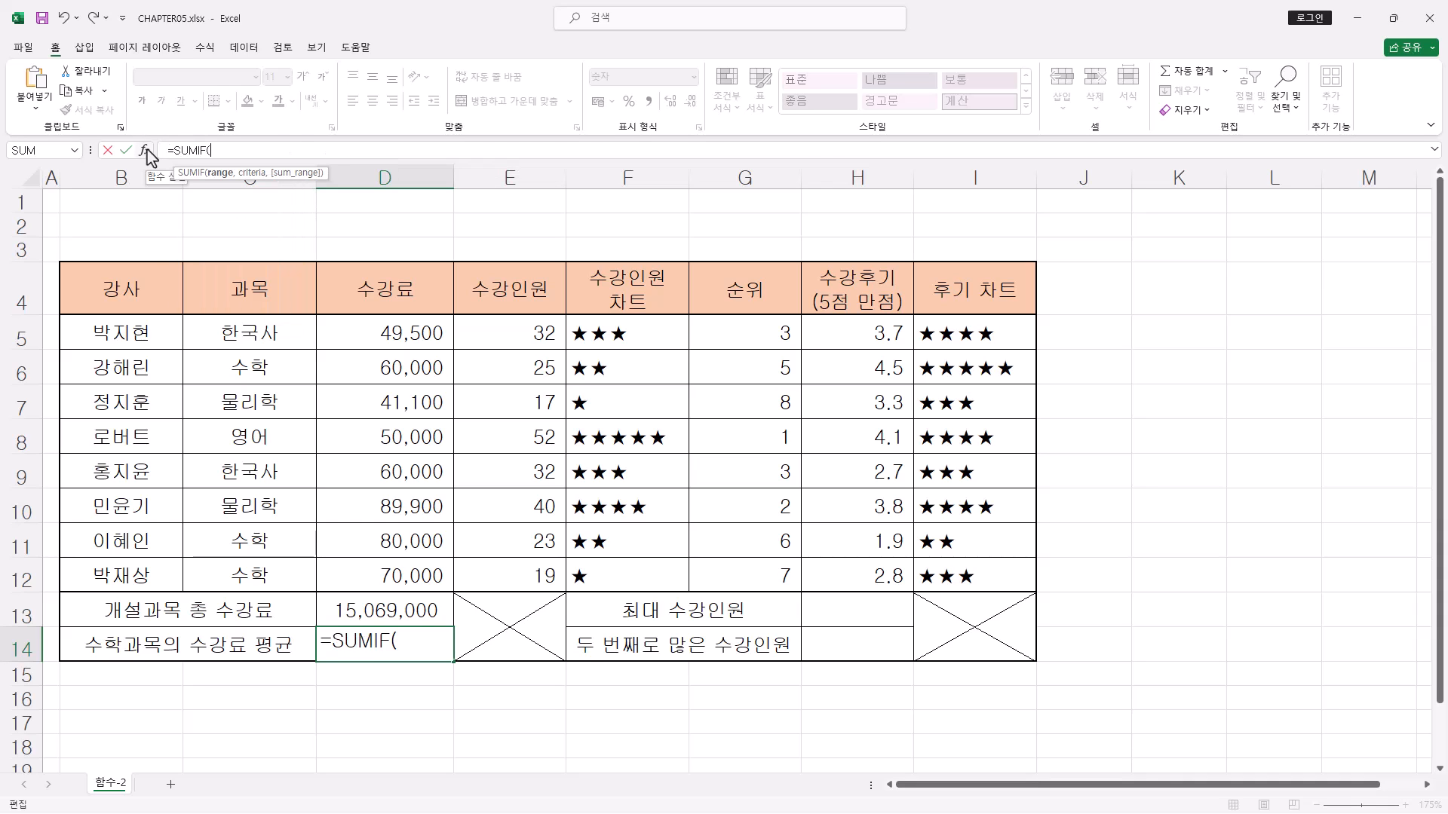
pyautogui.click(144, 151)
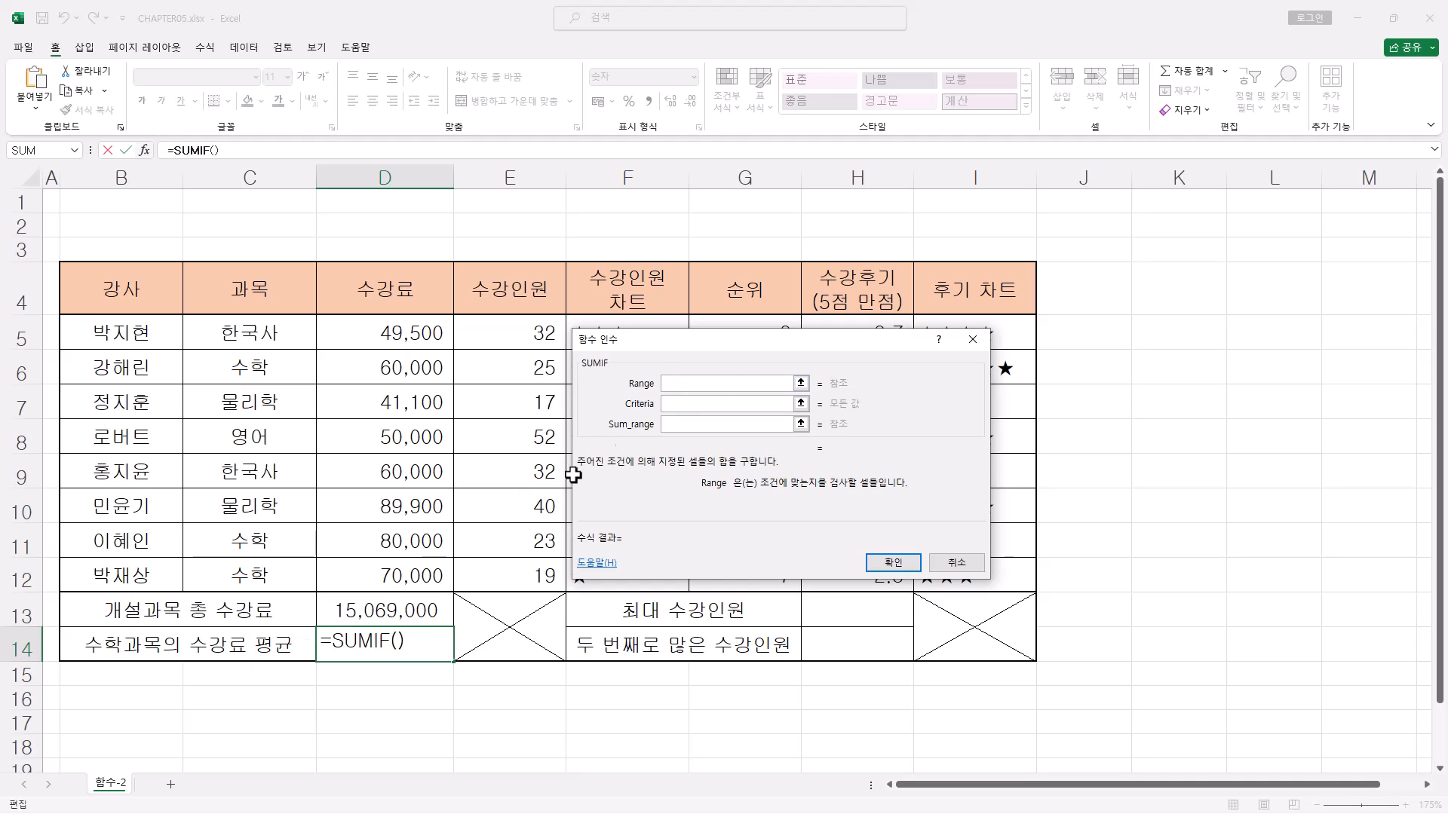
pyautogui.click(688, 405)
pyautogui.click(683, 384)
pyautogui.click(681, 400)
pyautogui.click(681, 384)
pyautogui.click(277, 335)
pyautogui.moveTo(277, 335); pyautogui.dragTo(285, 576)
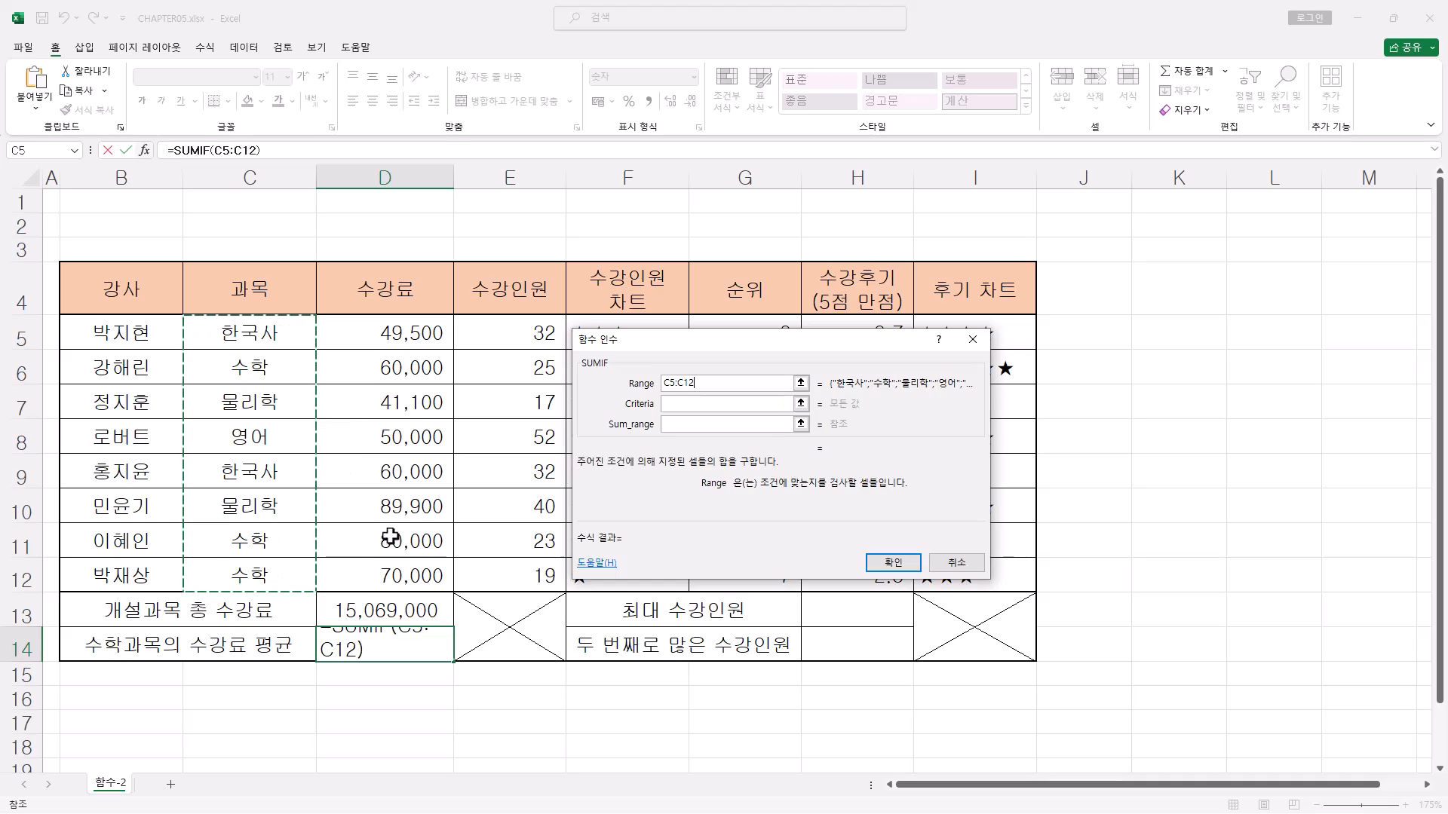
# - Set SUMIF's Criteria argument to the text 수학, correcting the mistyped letters
pyautogui.click(669, 405)
pyautogui.write('rn')
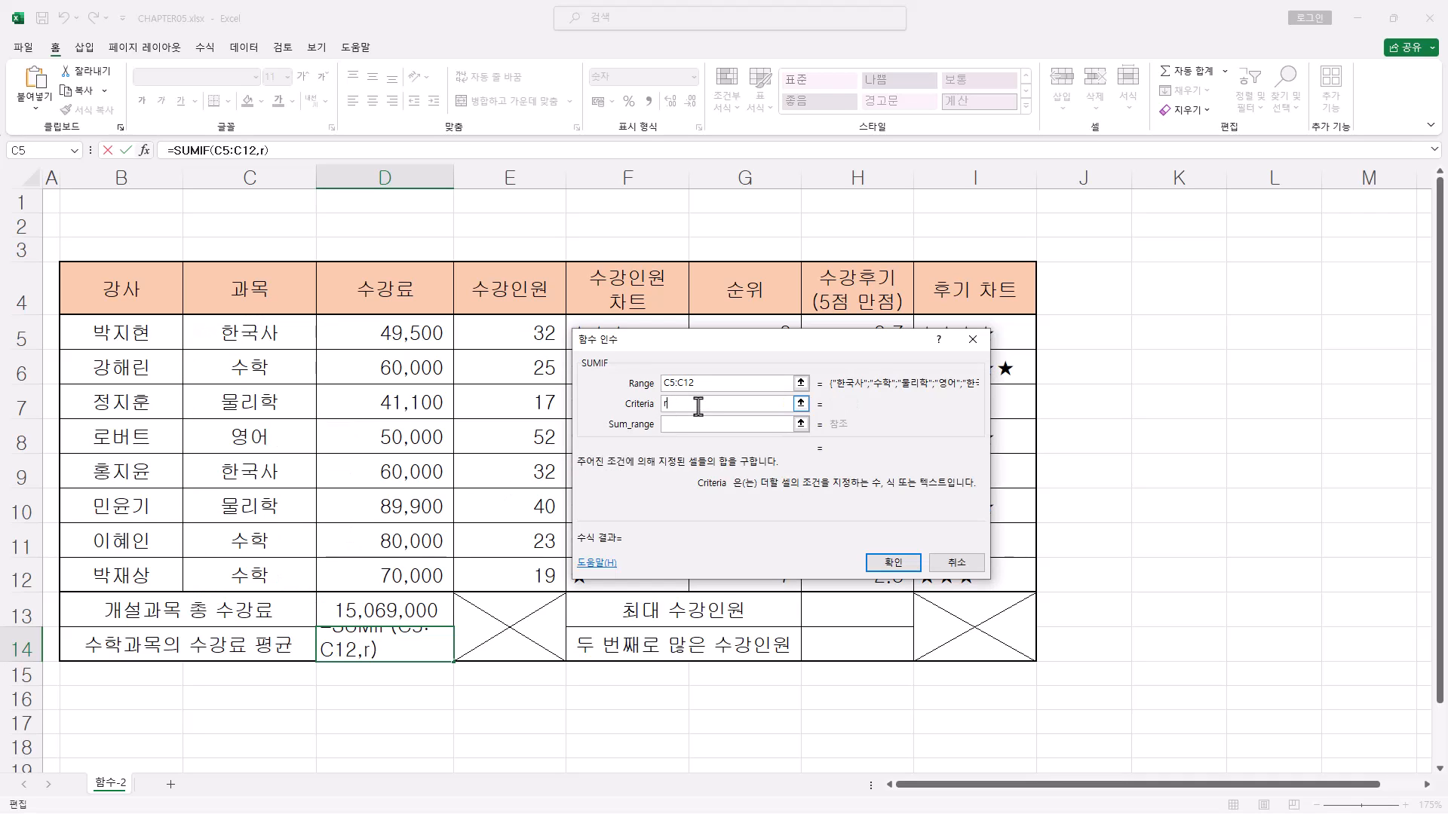
pyautogui.press('BackSpace')
pyautogui.press('BackSpace')
pyautogui.write('수학')
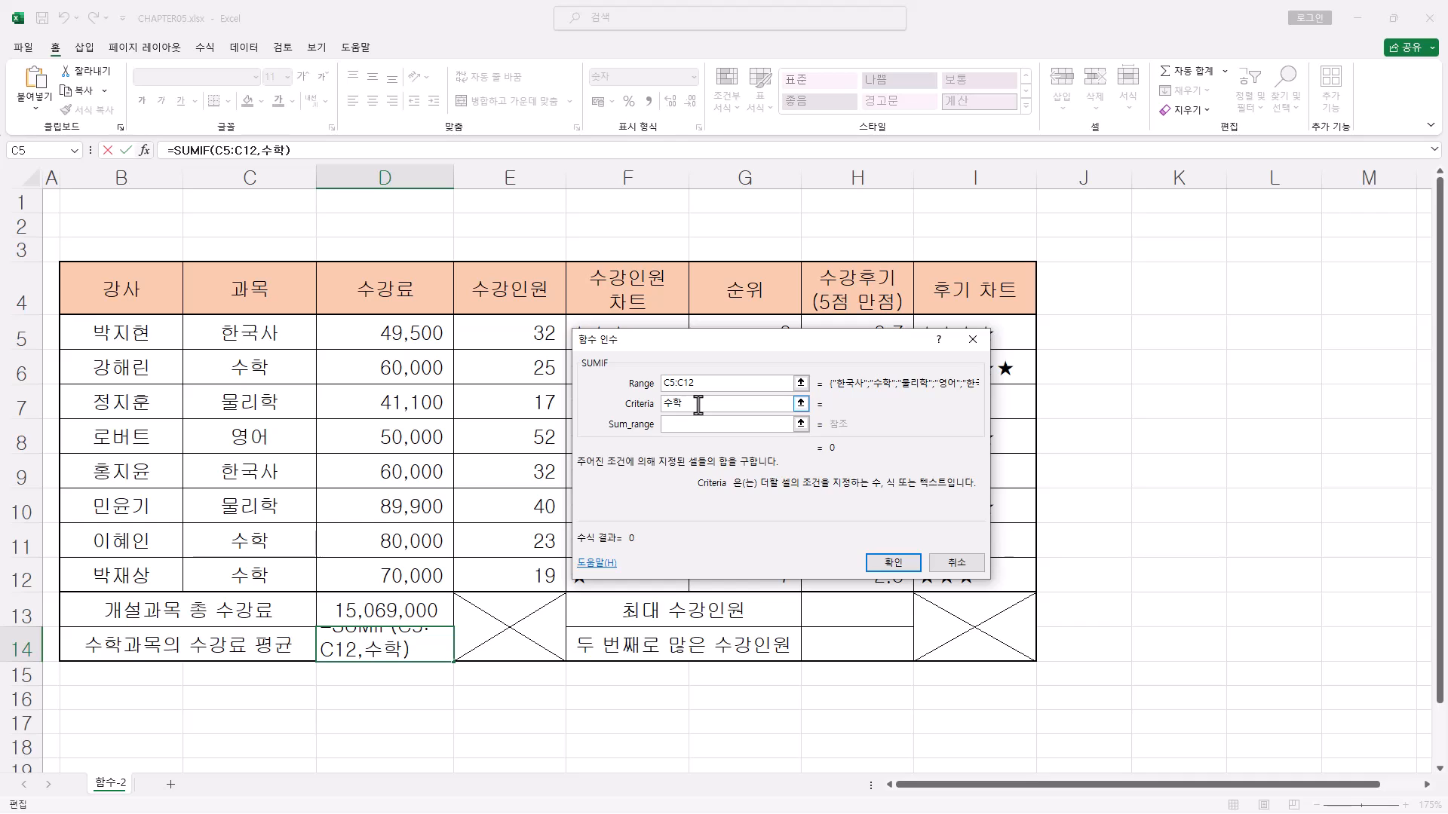
# - Set SUMIF's Sum_range argument to the fee range D5:D12, replacing the range name with cell references, and enter the formula
pyautogui.click(698, 424)
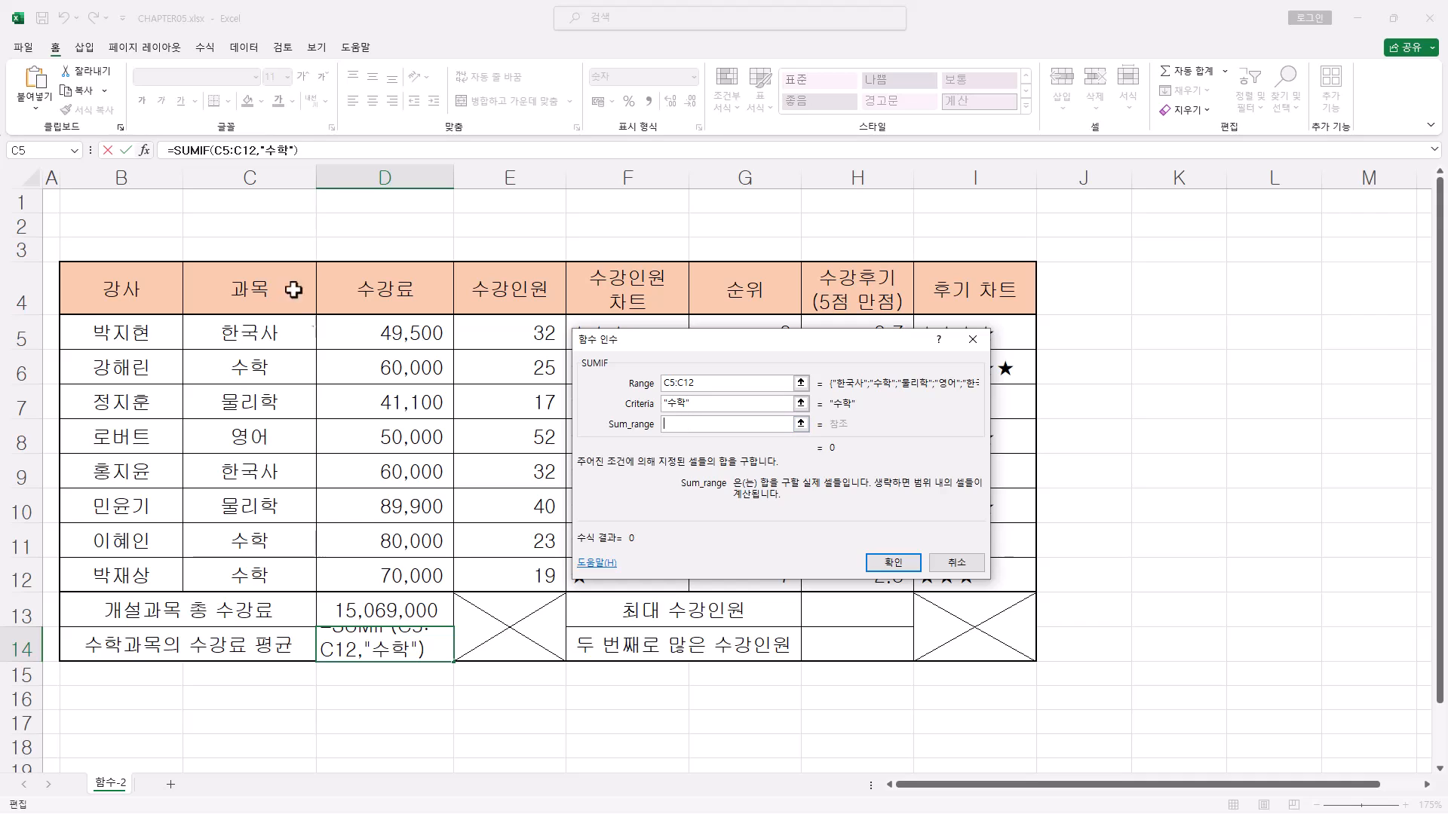
pyautogui.click(266, 188)
pyautogui.moveTo(414, 339); pyautogui.dragTo(407, 577)
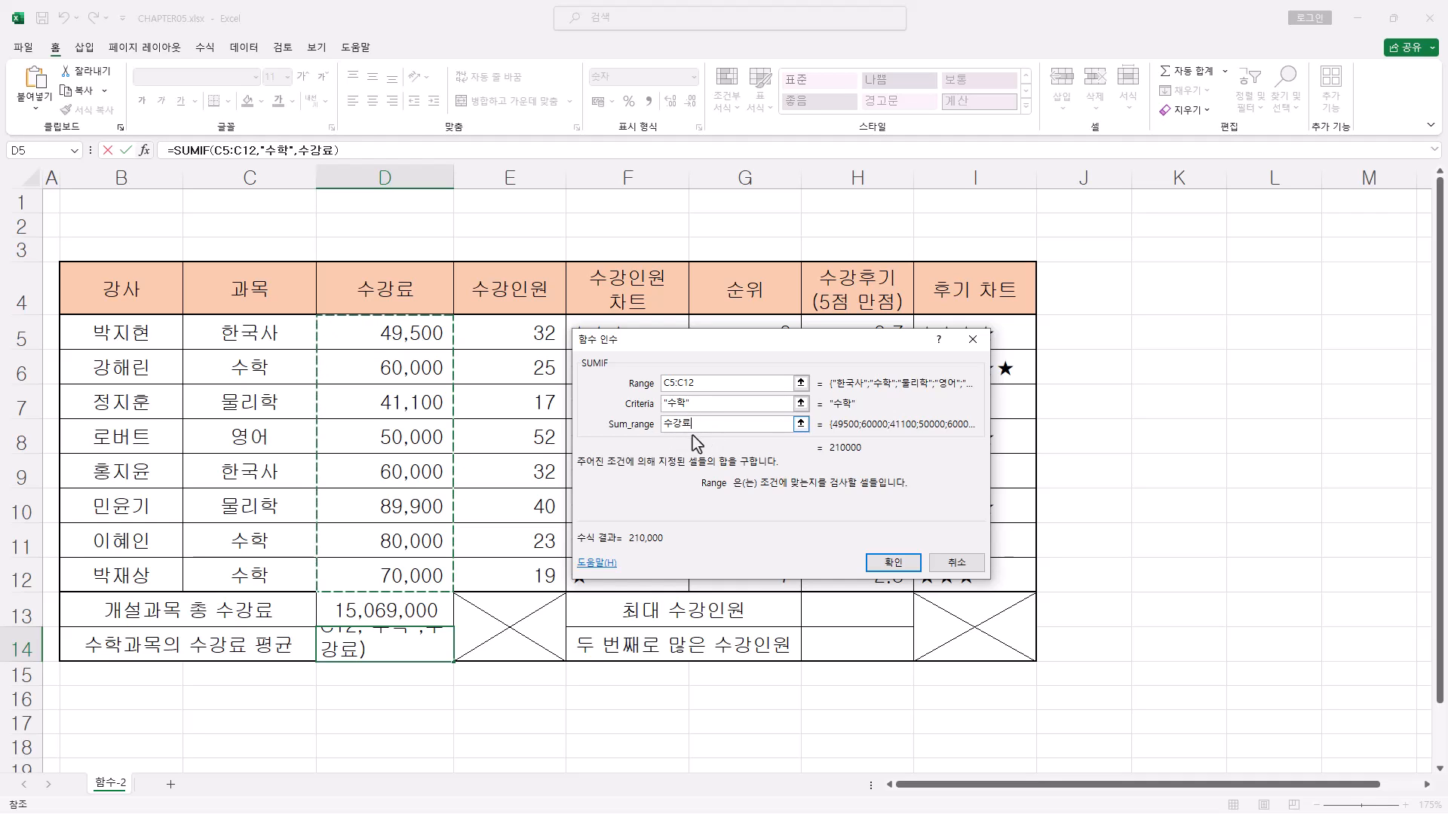
pyautogui.moveTo(691, 425); pyautogui.dragTo(623, 424)
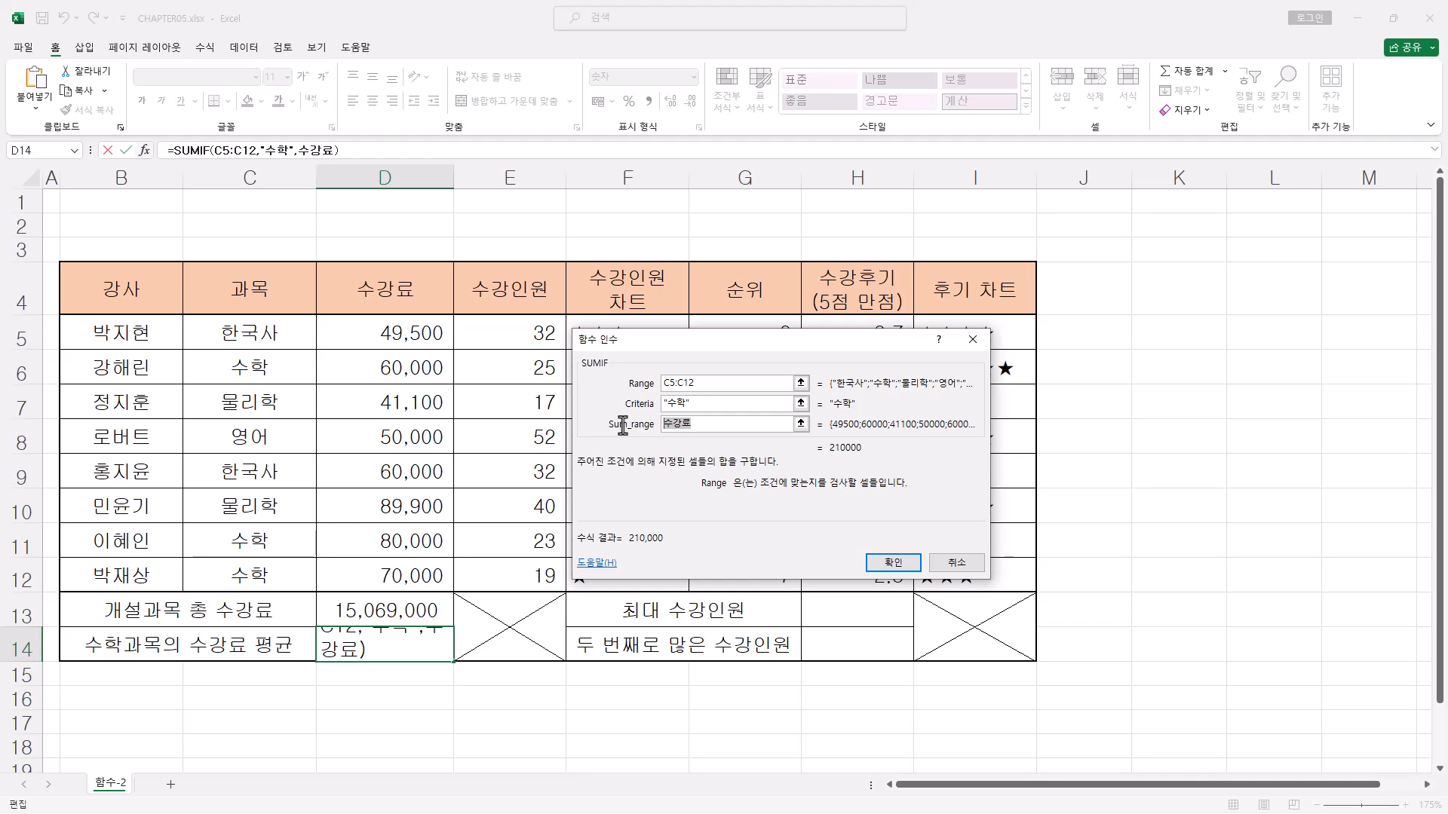
pyautogui.write('D')
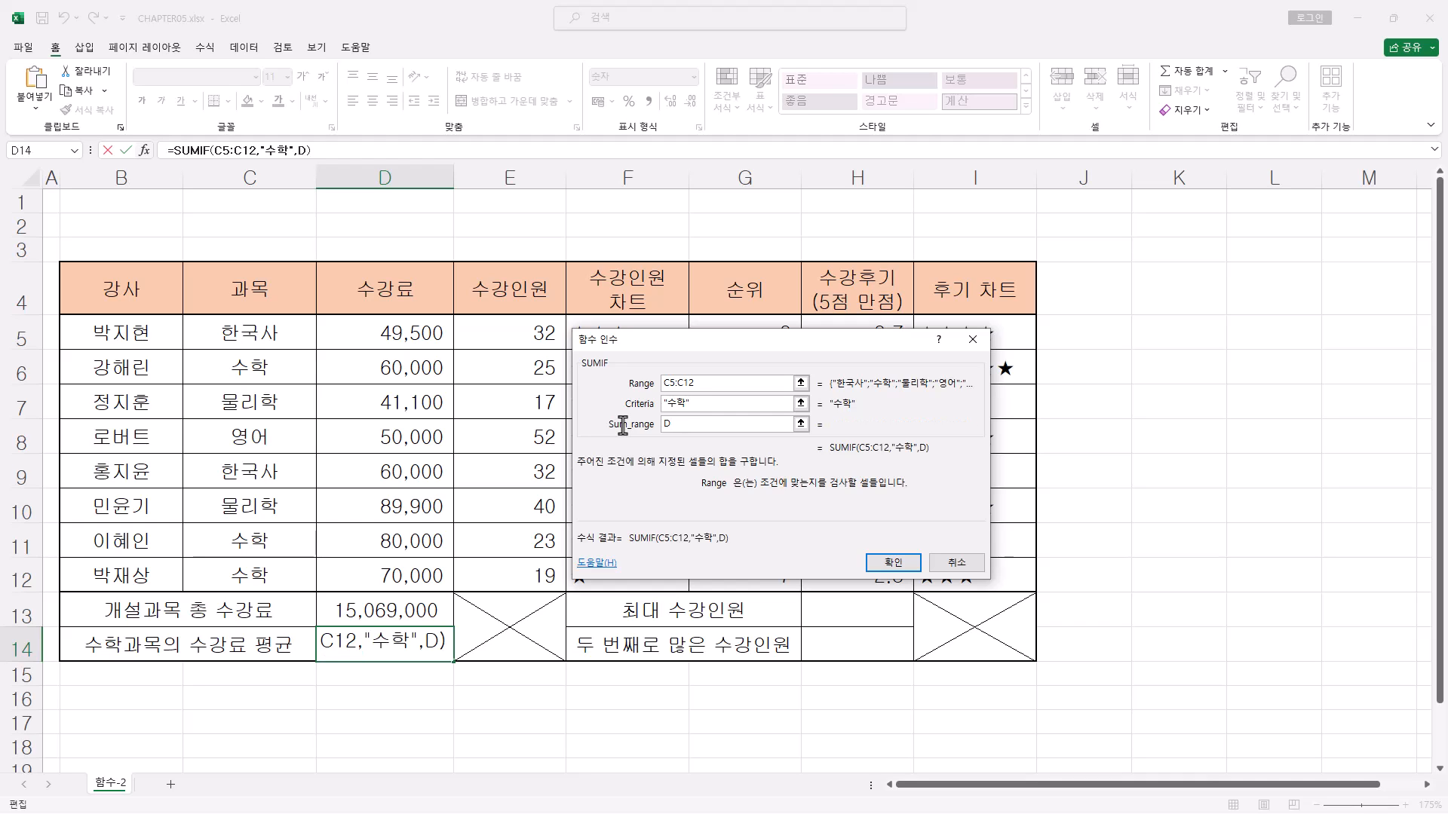
pyautogui.write('5:D12')
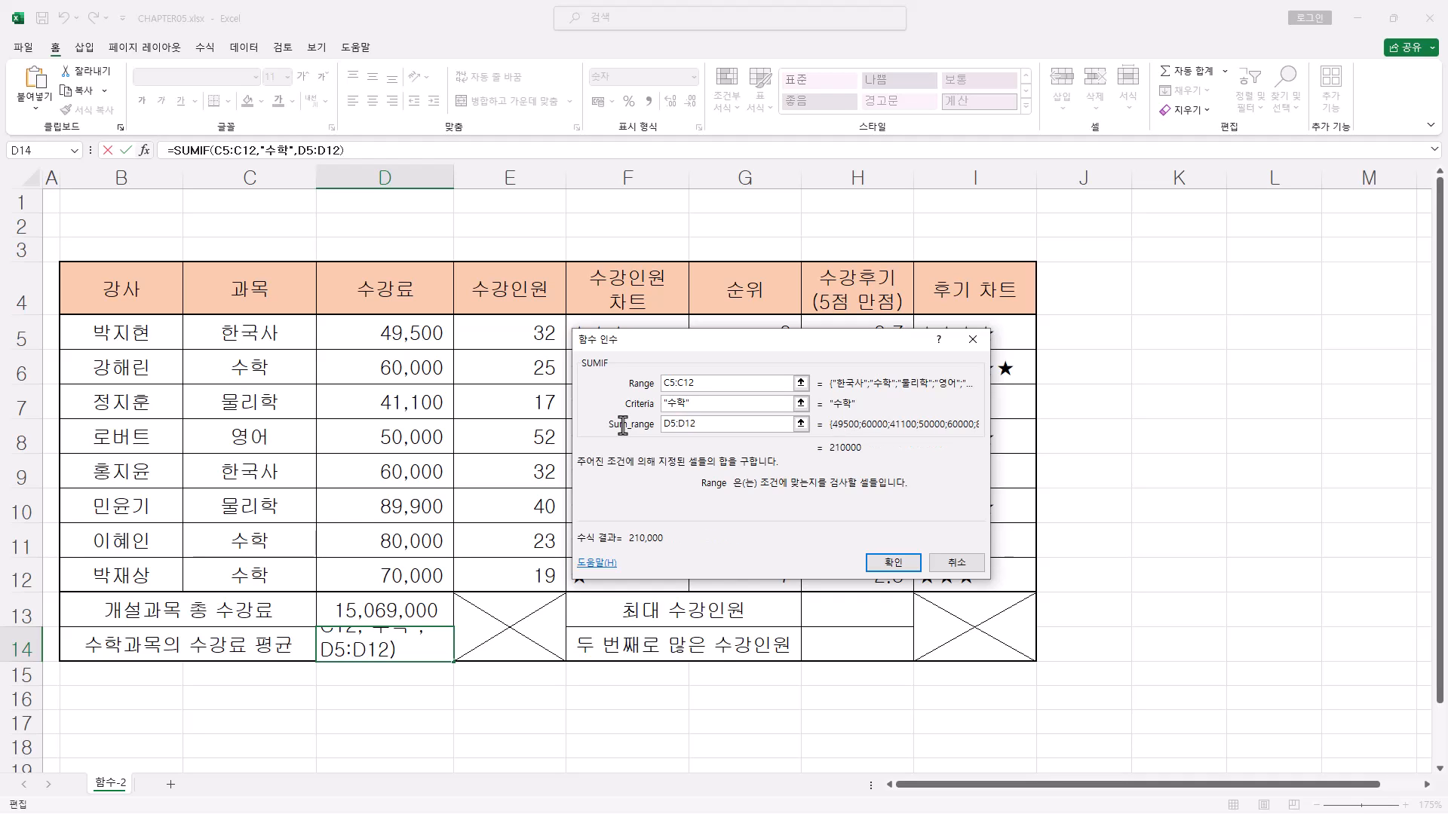
pyautogui.click(893, 566)
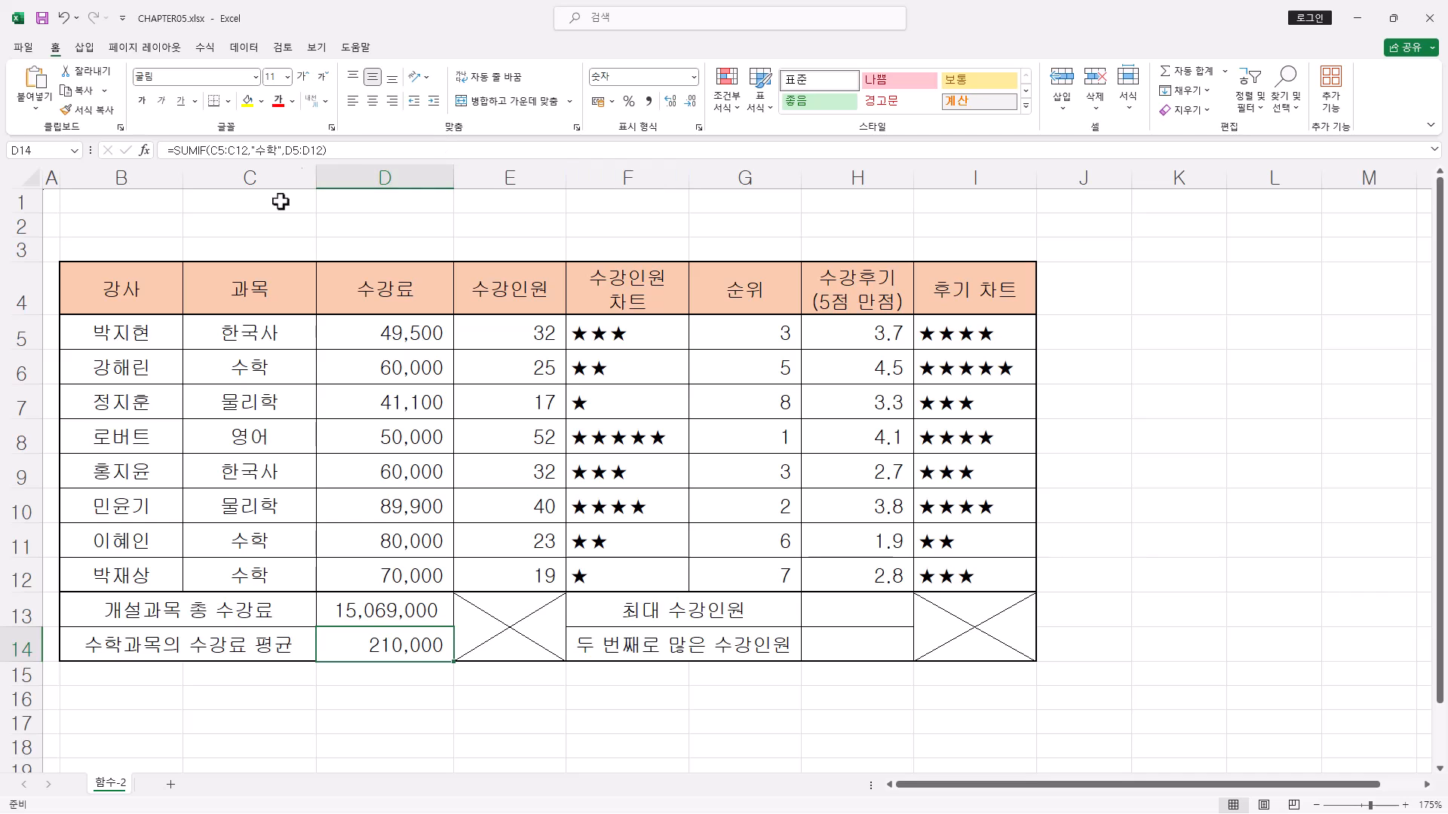
# - Divide the SUMIF in D14 by COUNTIF(C5:C12,"수학") to compute the math fee average
pyautogui.click(336, 151)
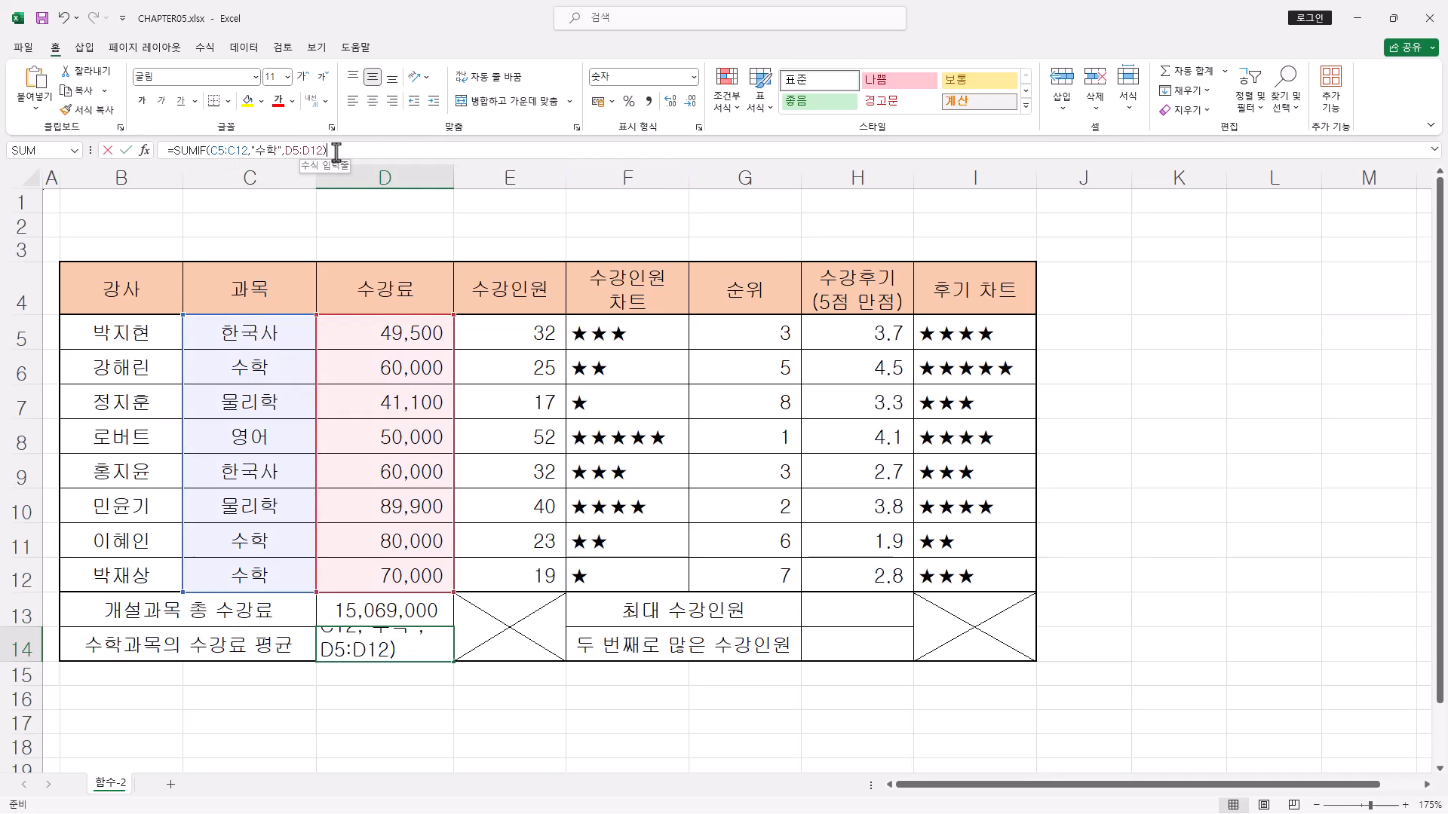
pyautogui.press('Return')
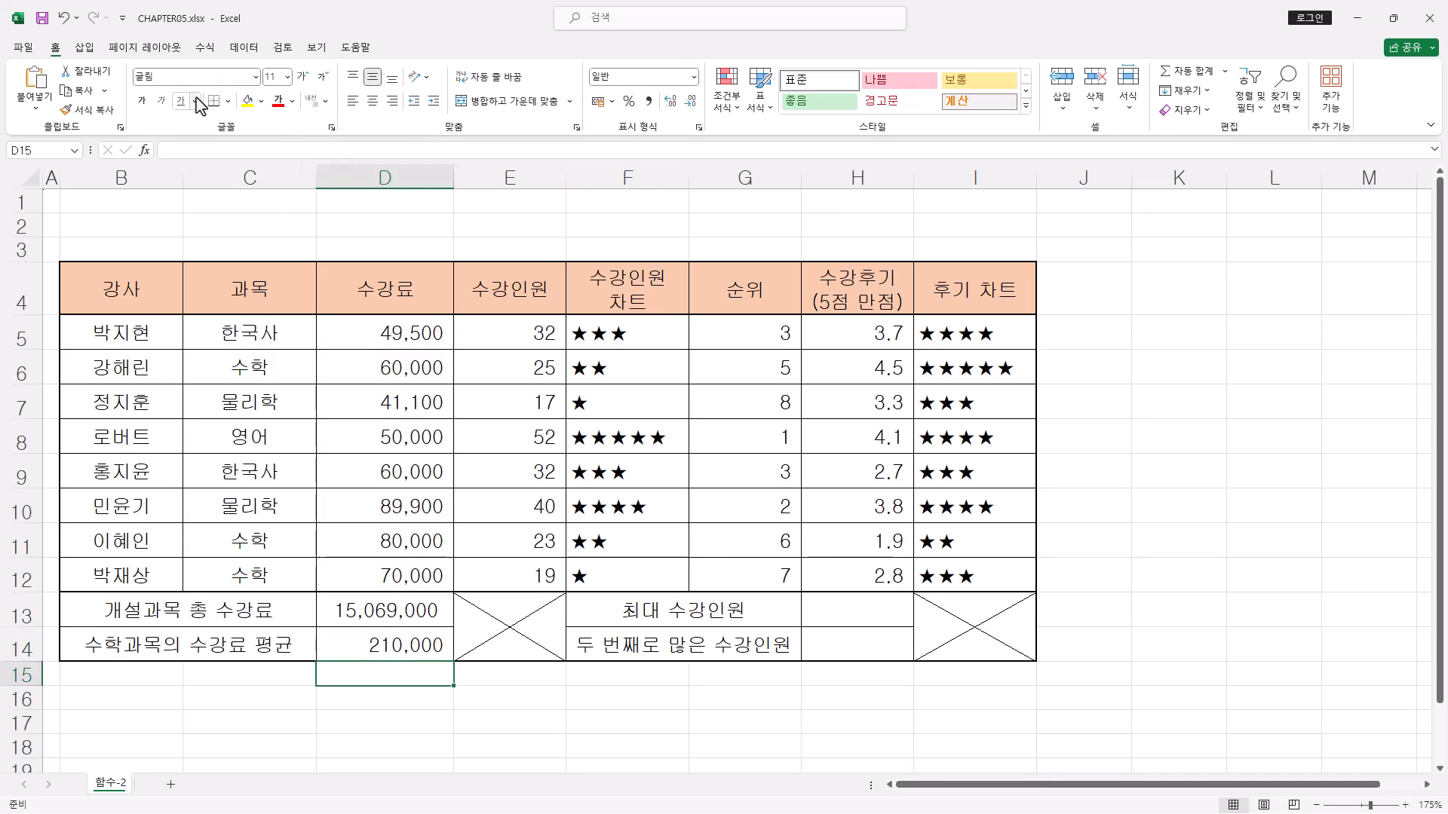
pyautogui.click(417, 650)
pyautogui.click(333, 150)
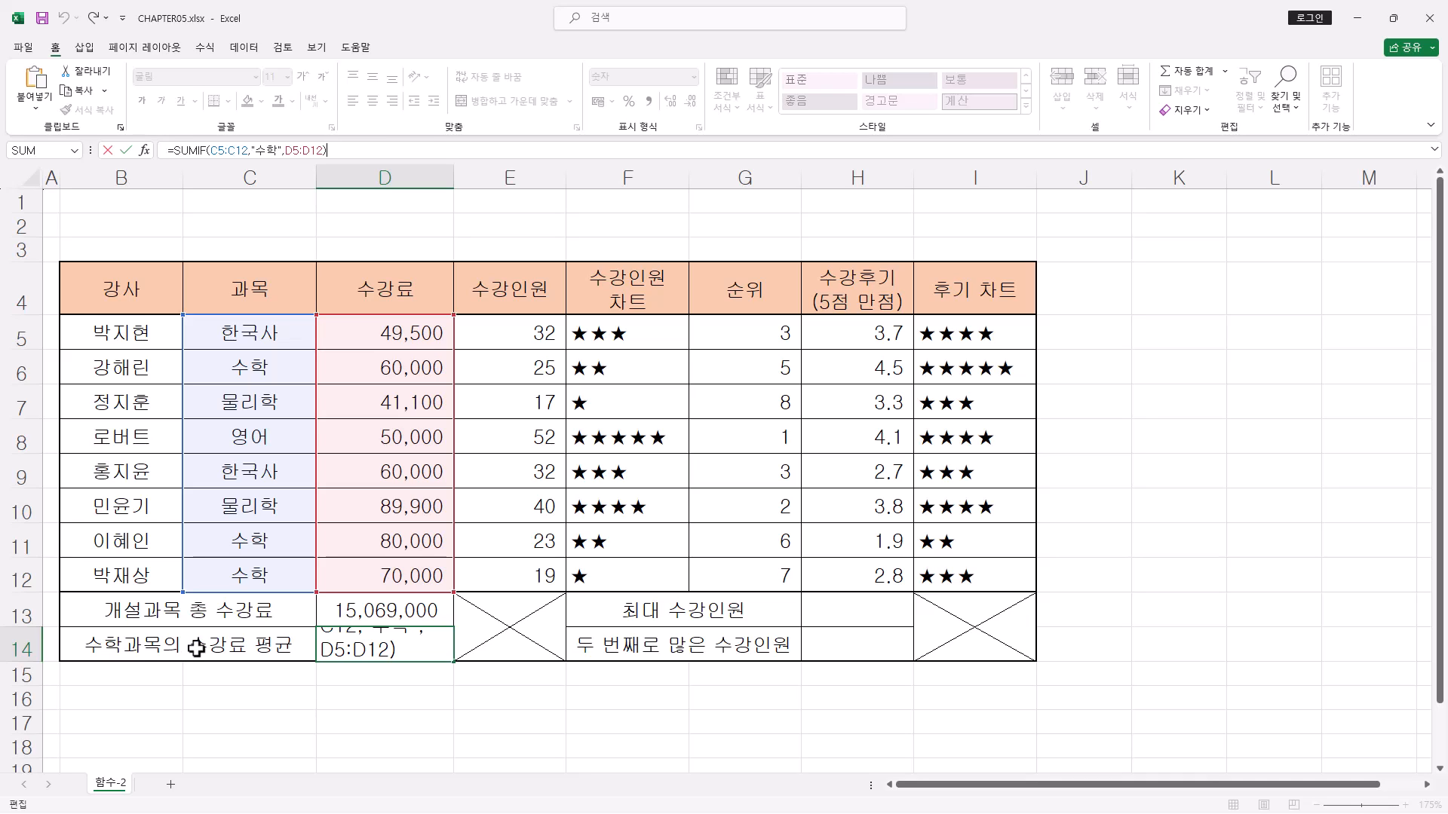
pyautogui.write('/')
pyautogui.write('COUNTIF(C5:C12,"수학")')
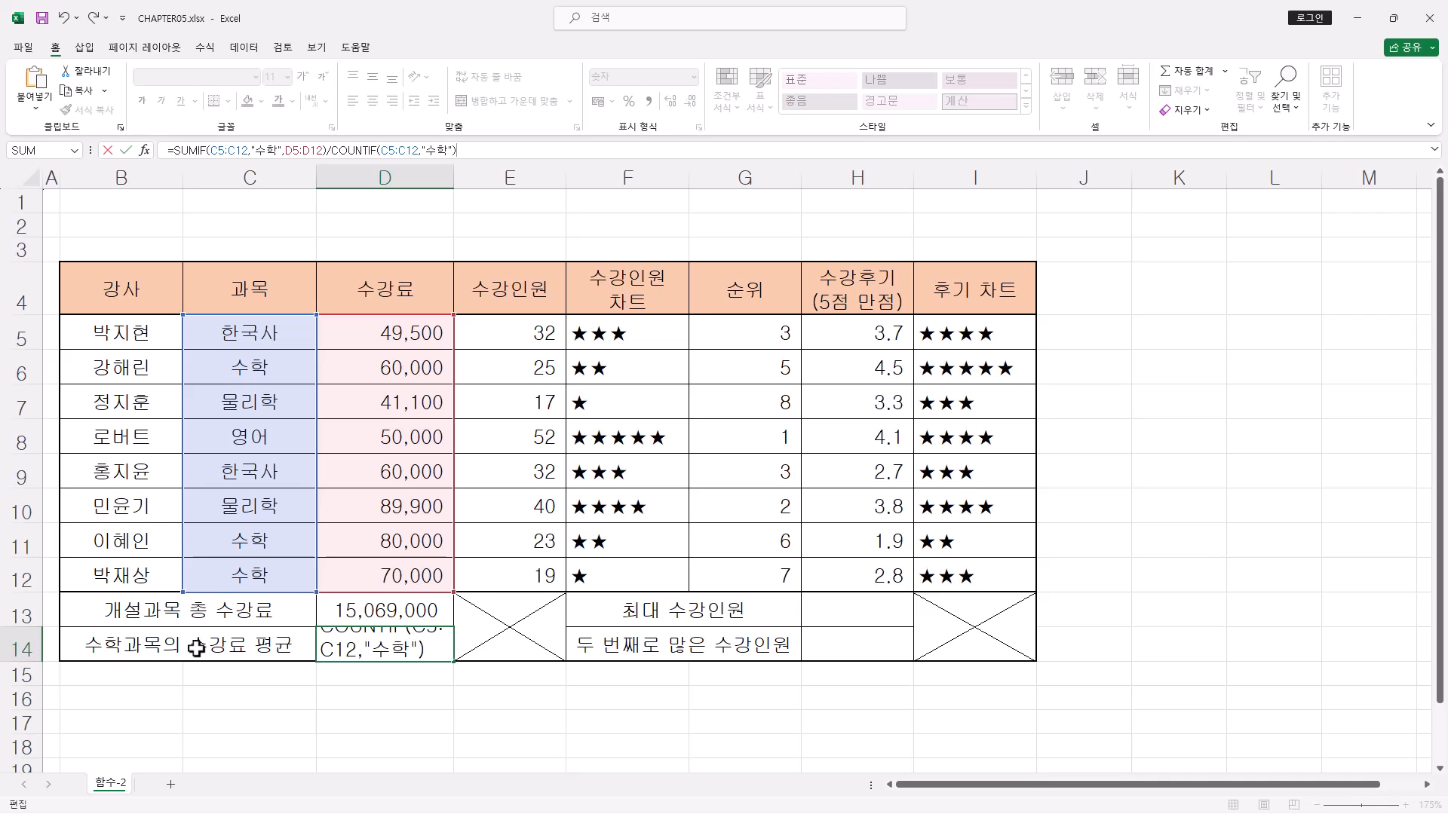
pyautogui.press('Return')
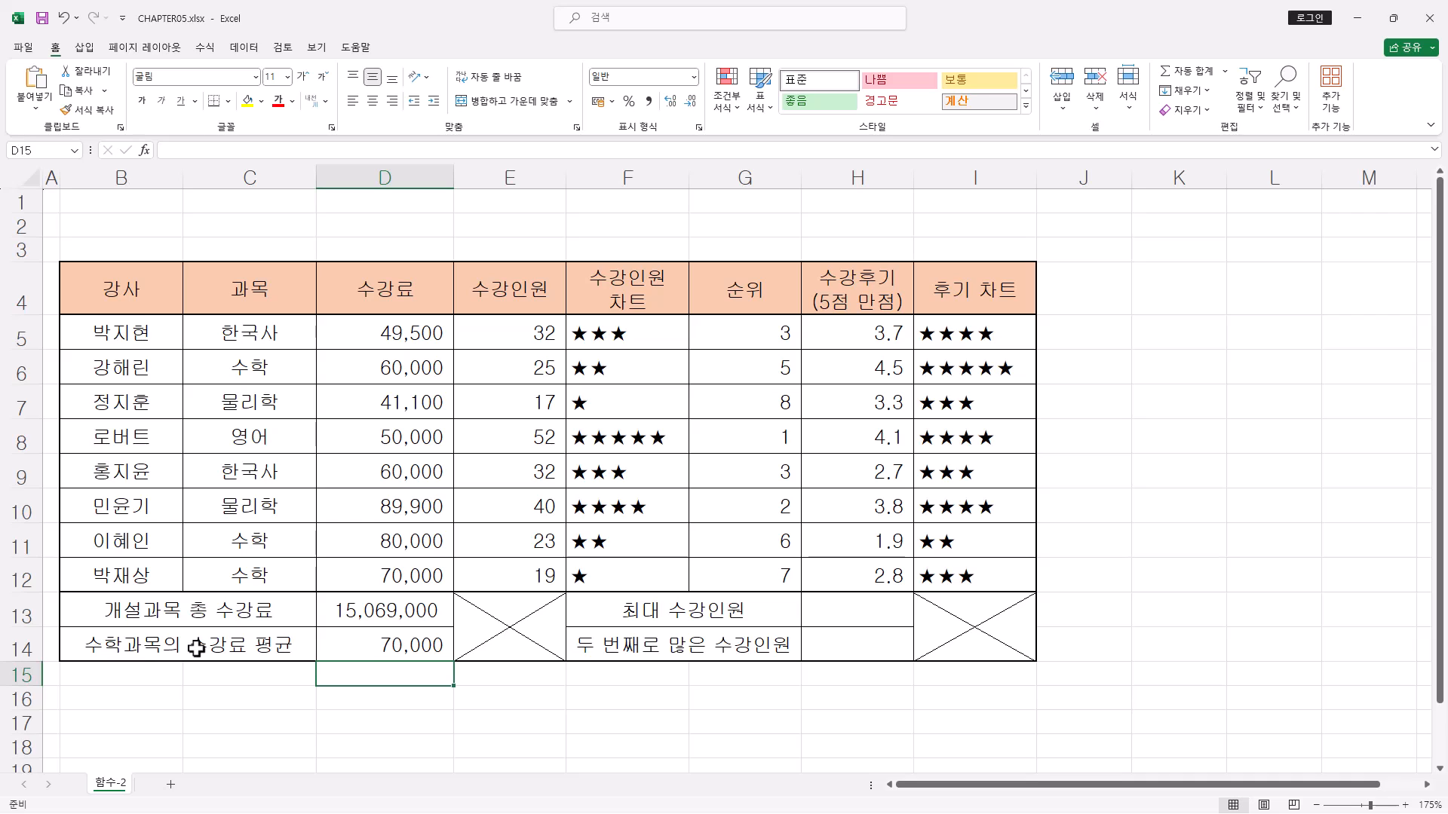
# - Begin a MAX formula in the maximum enrollment cell H13 and show its function arguments clear of the enrollment column
pyautogui.click(875, 611)
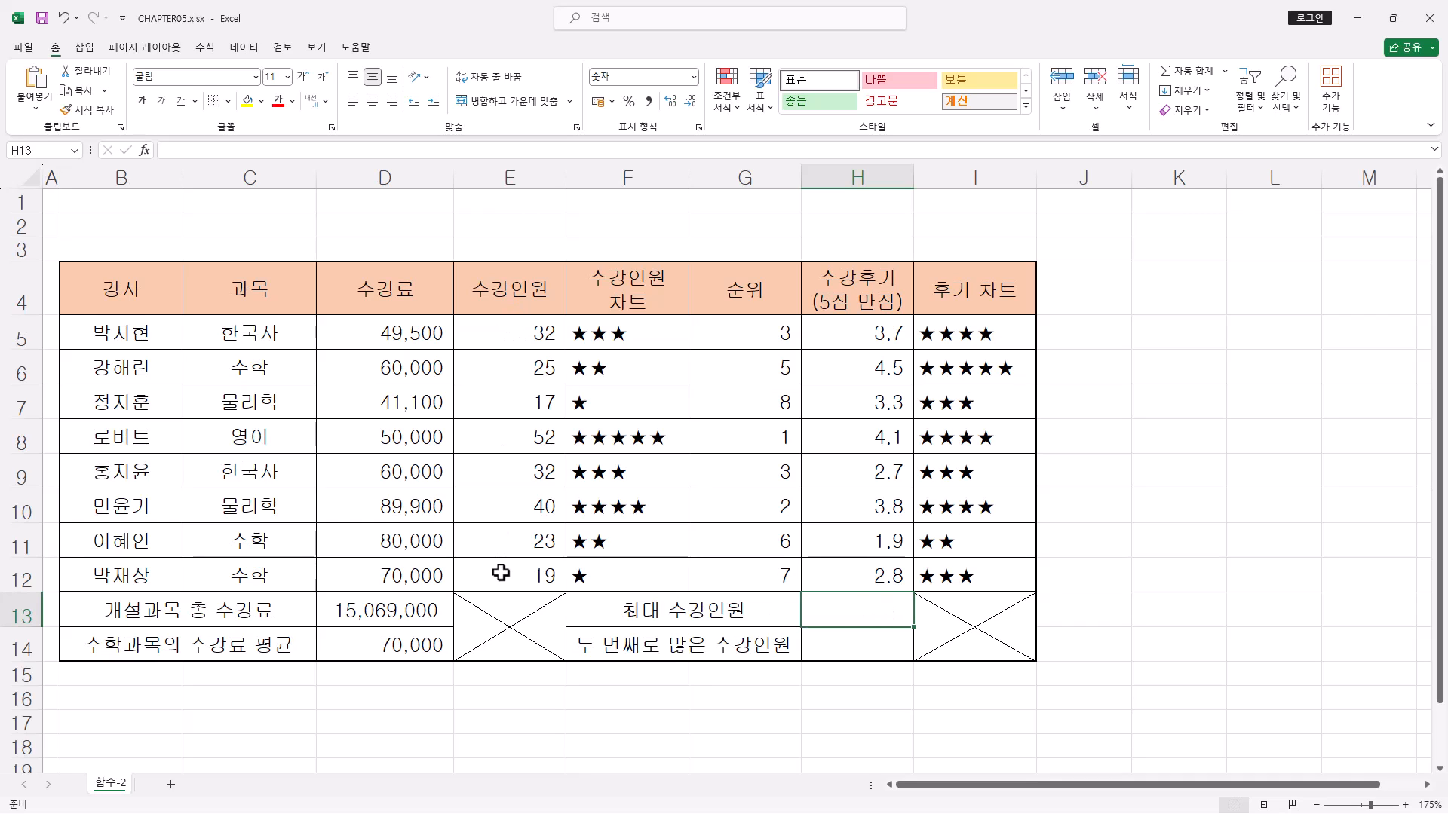
pyautogui.click(417, 151)
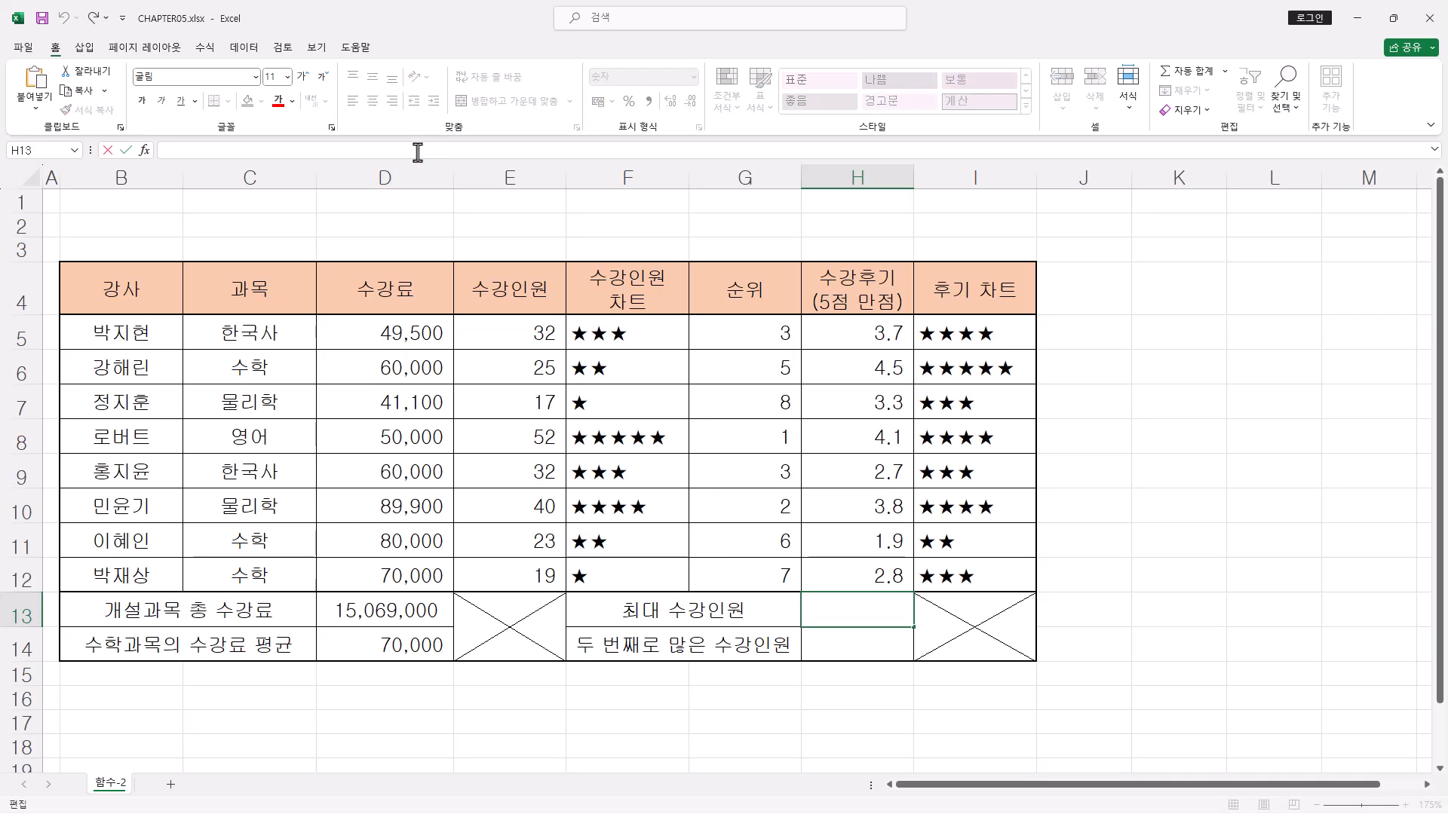
pyautogui.write('=')
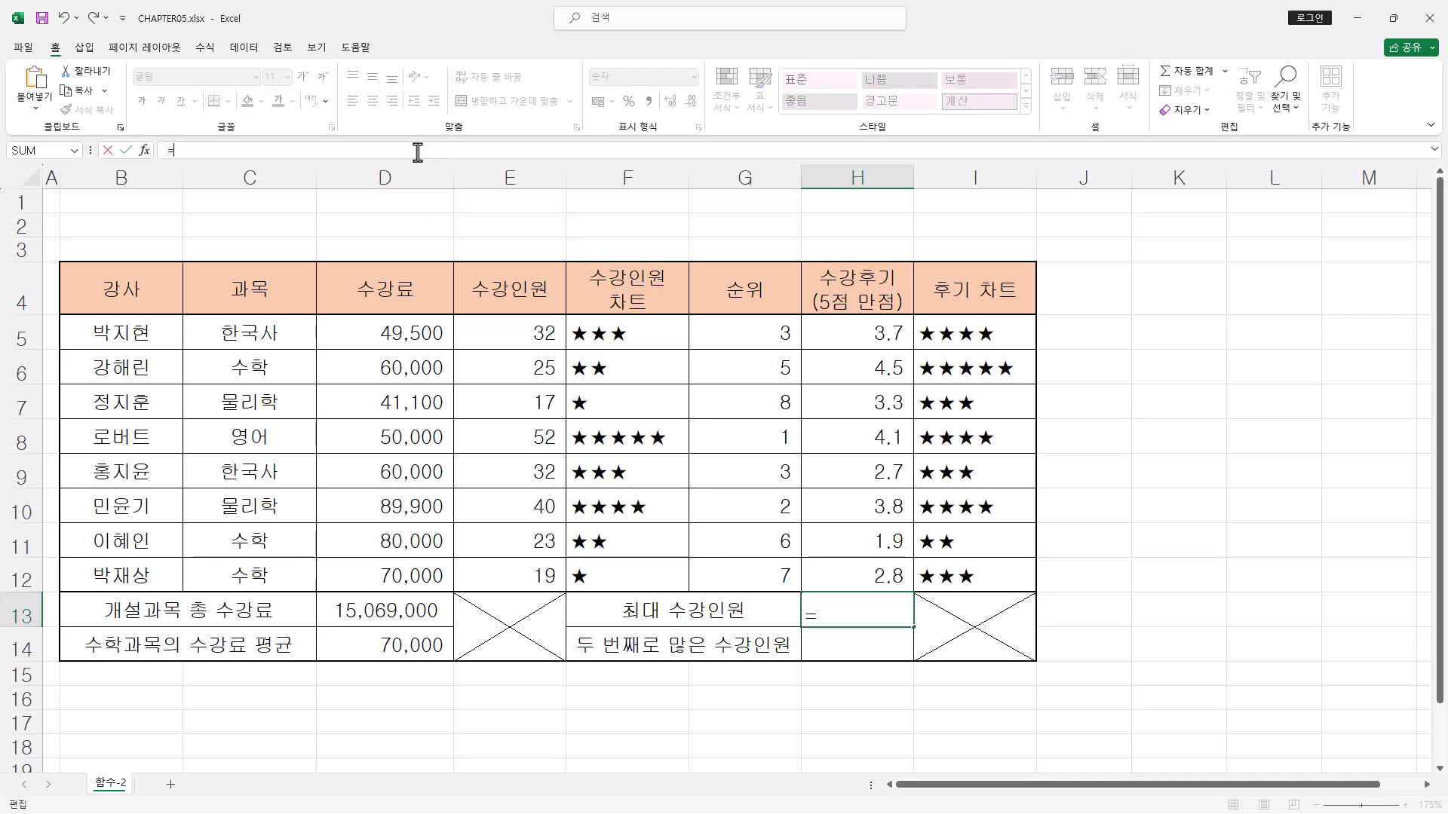
pyautogui.write('max')
pyautogui.press('Tab')
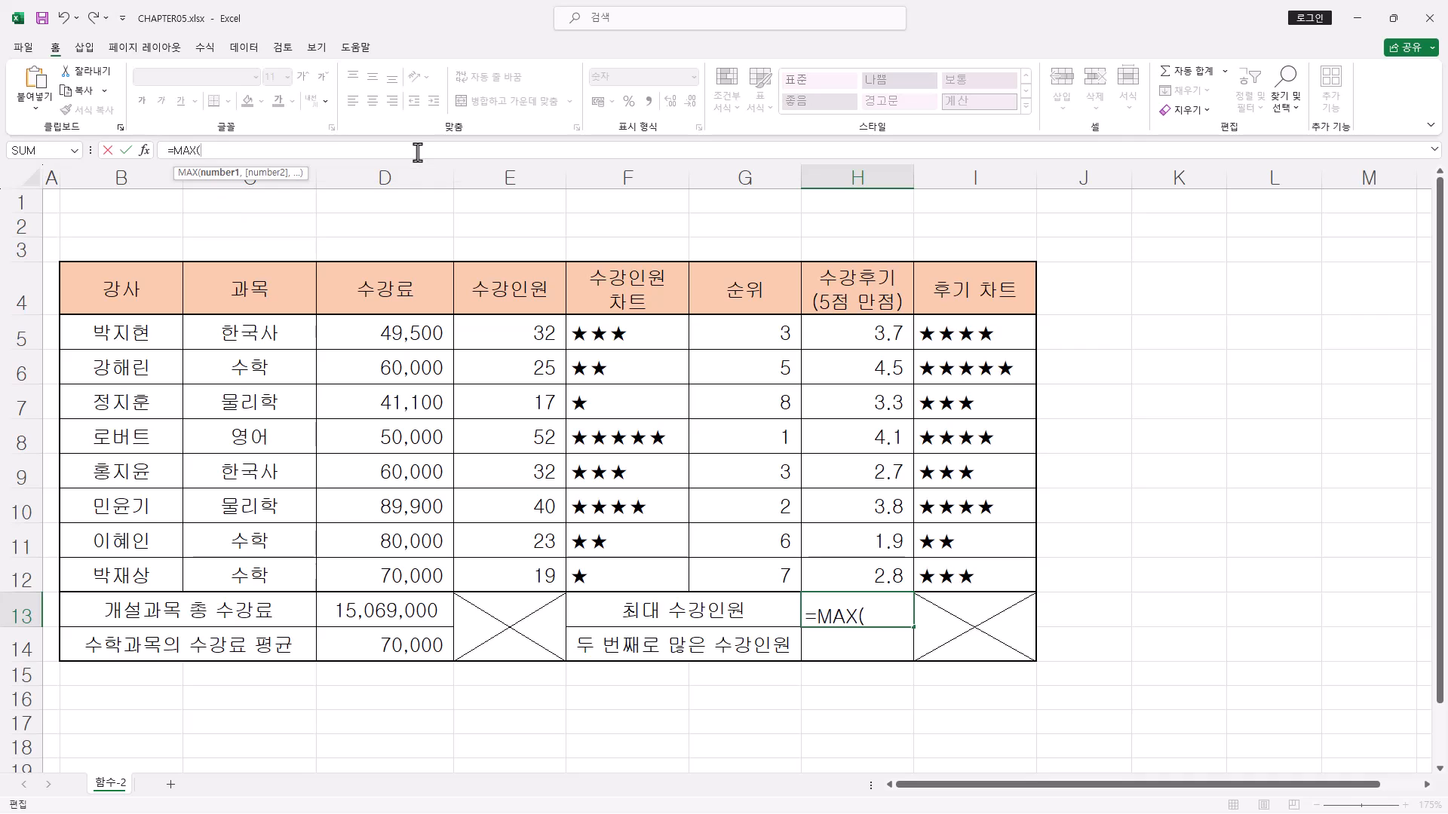
pyautogui.click(144, 150)
pyautogui.moveTo(834, 325); pyautogui.dragTo(1051, 292)
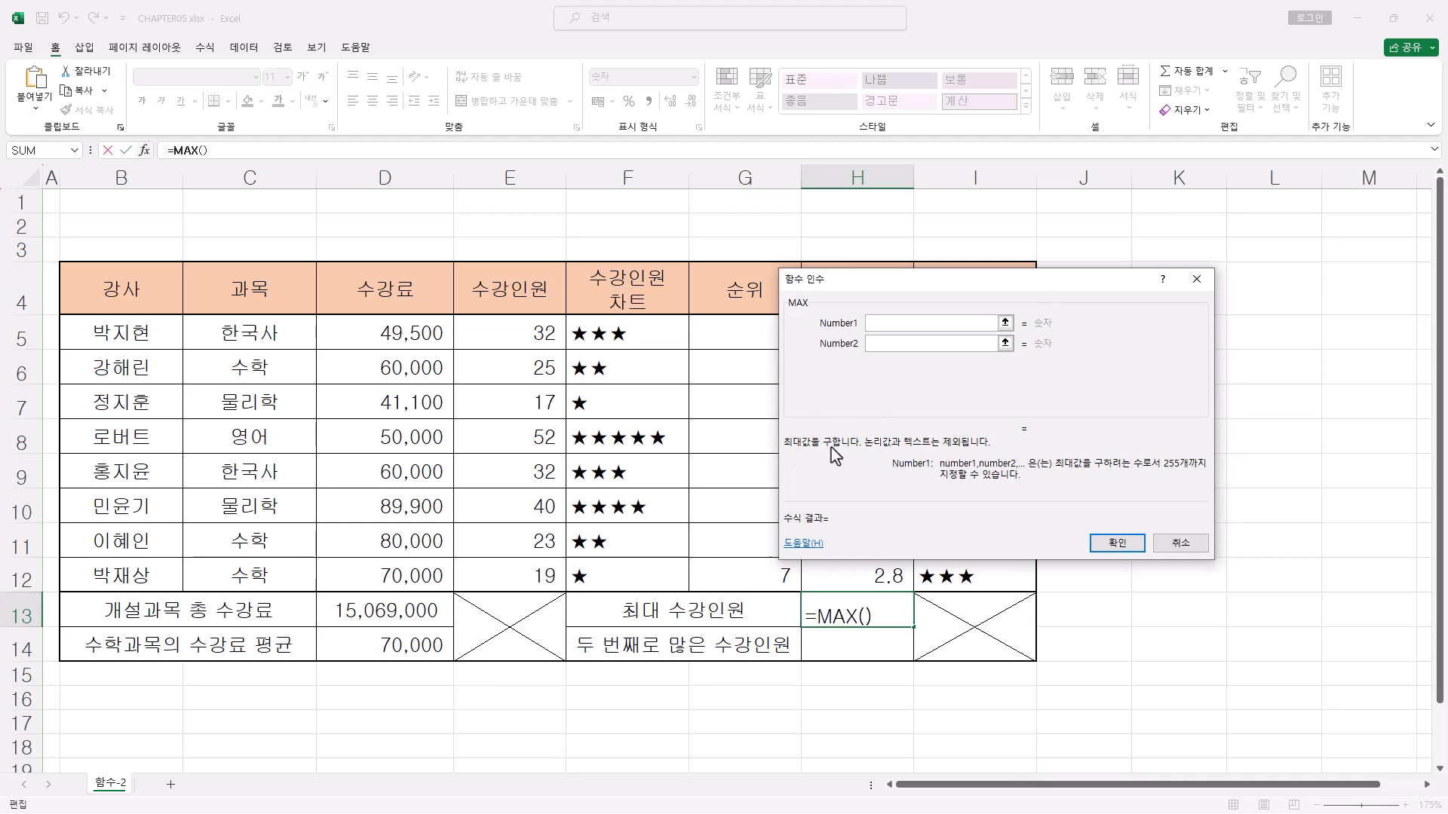
# - Set MAX's Number1 argument to the enrollment range E5:E12 and enter the formula
pyautogui.click(897, 344)
pyautogui.click(893, 365)
pyautogui.click(893, 384)
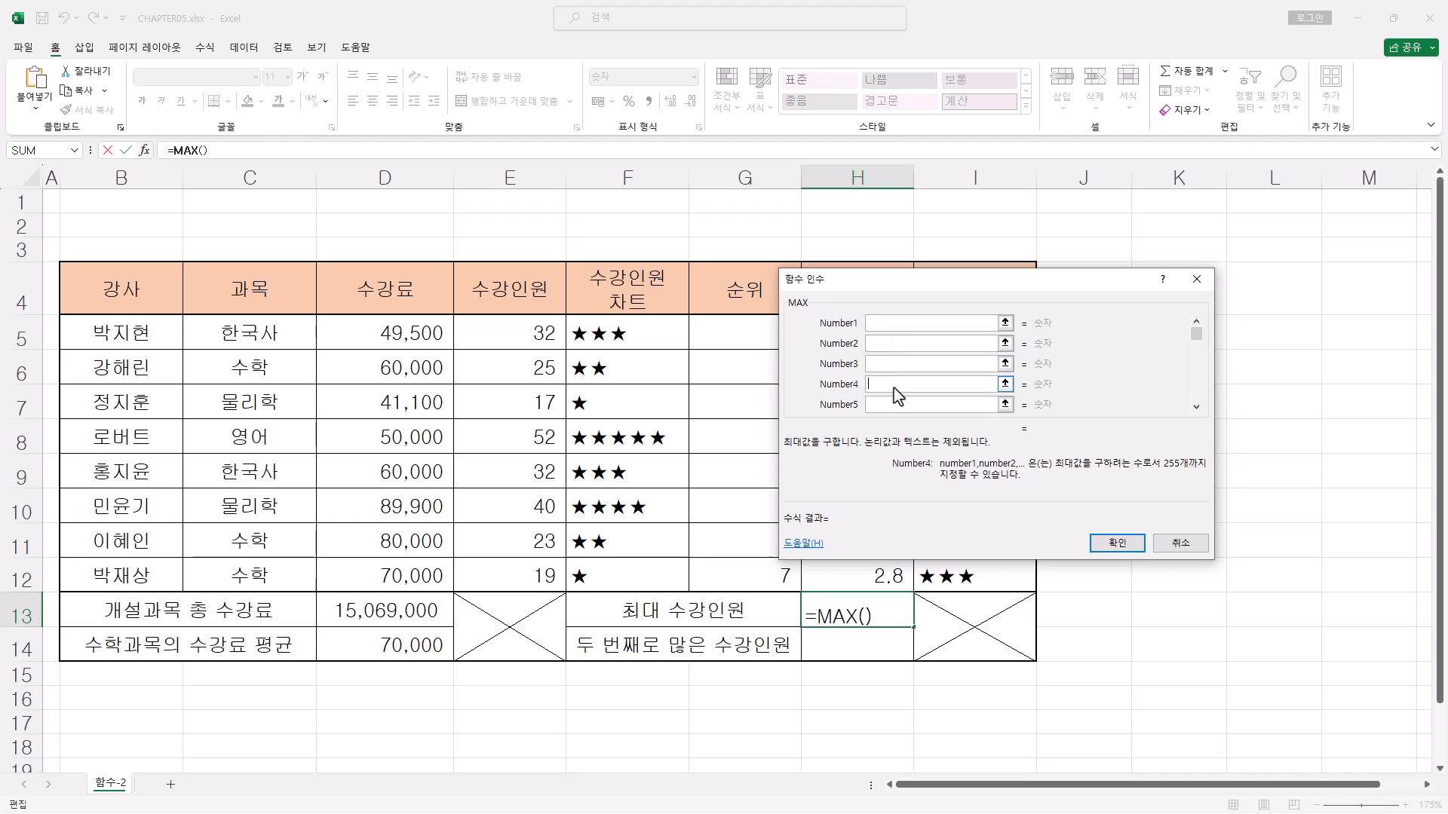
pyautogui.click(894, 324)
pyautogui.click(522, 330)
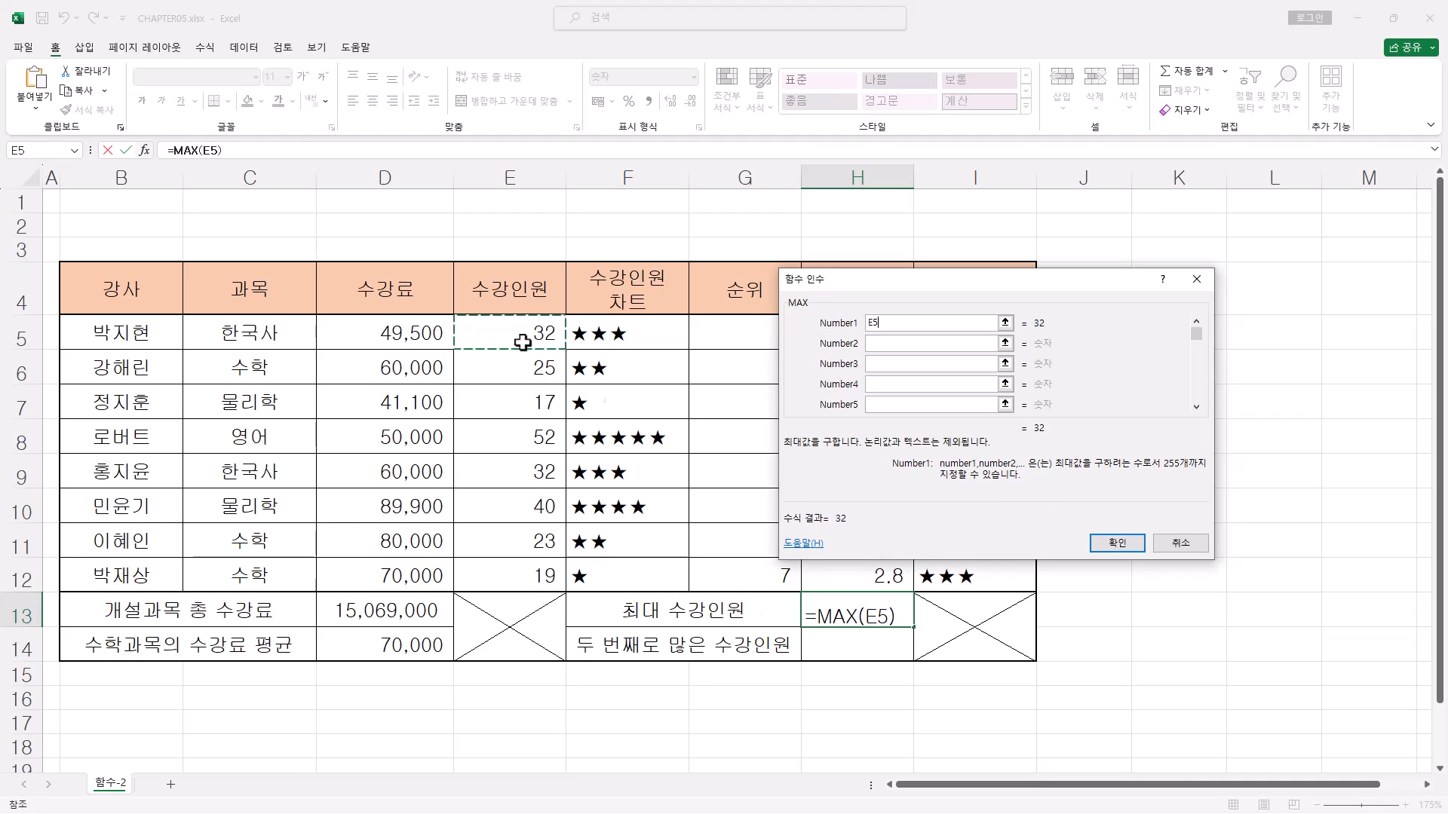
pyautogui.moveTo(523, 330); pyautogui.dragTo(504, 563)
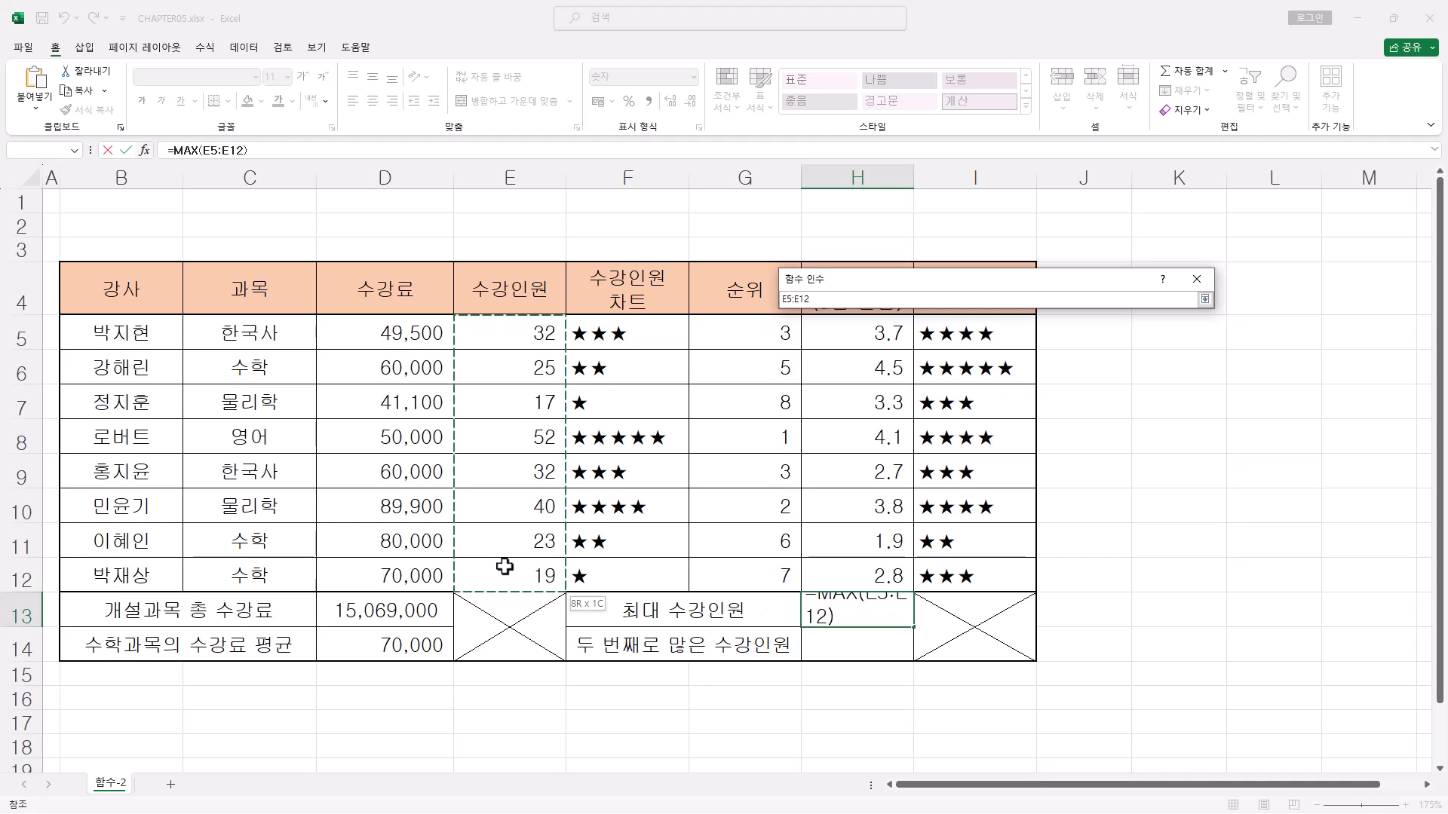
pyautogui.moveTo(504, 566); pyautogui.dragTo(504, 566)
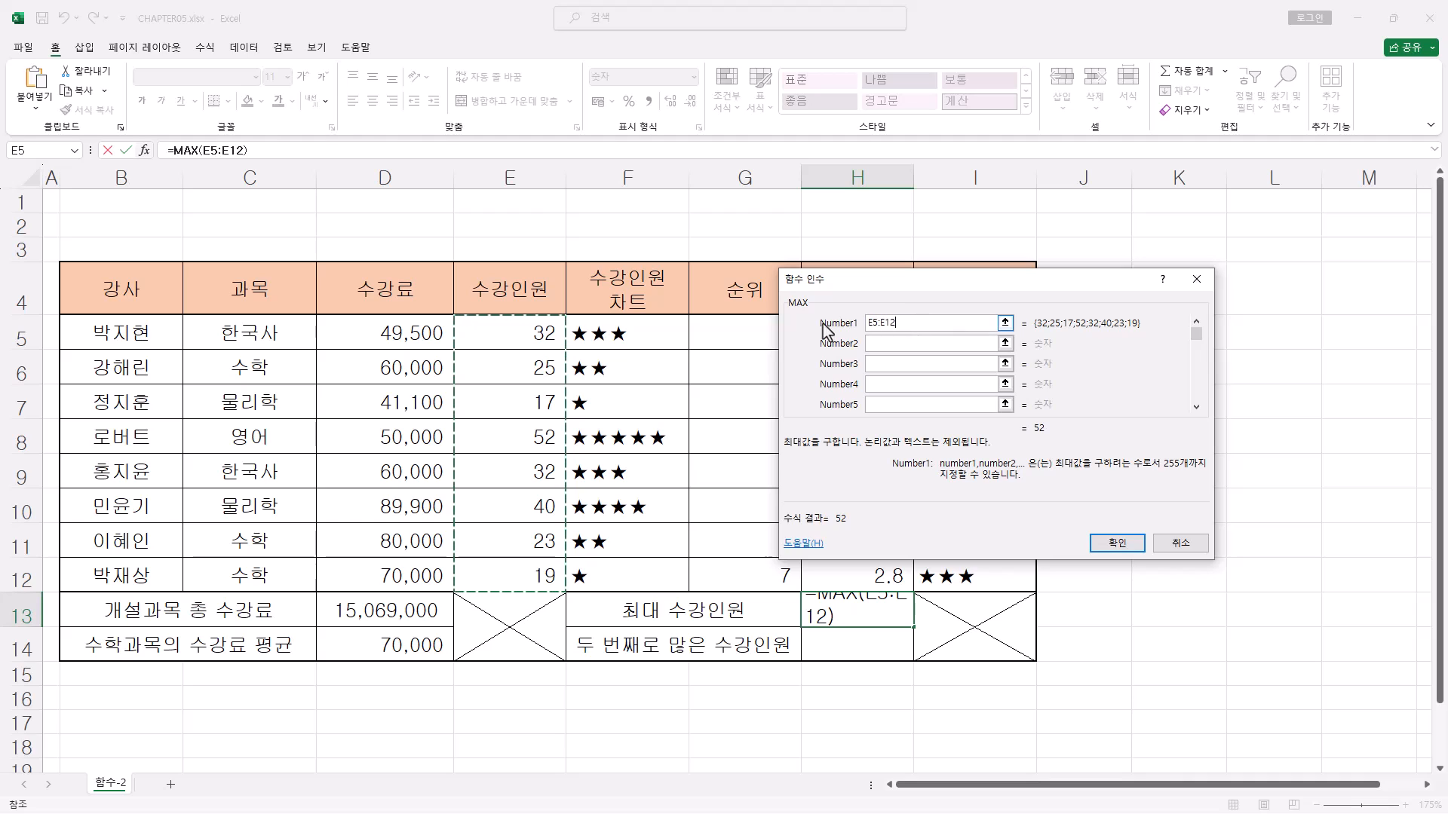
pyautogui.click(1130, 547)
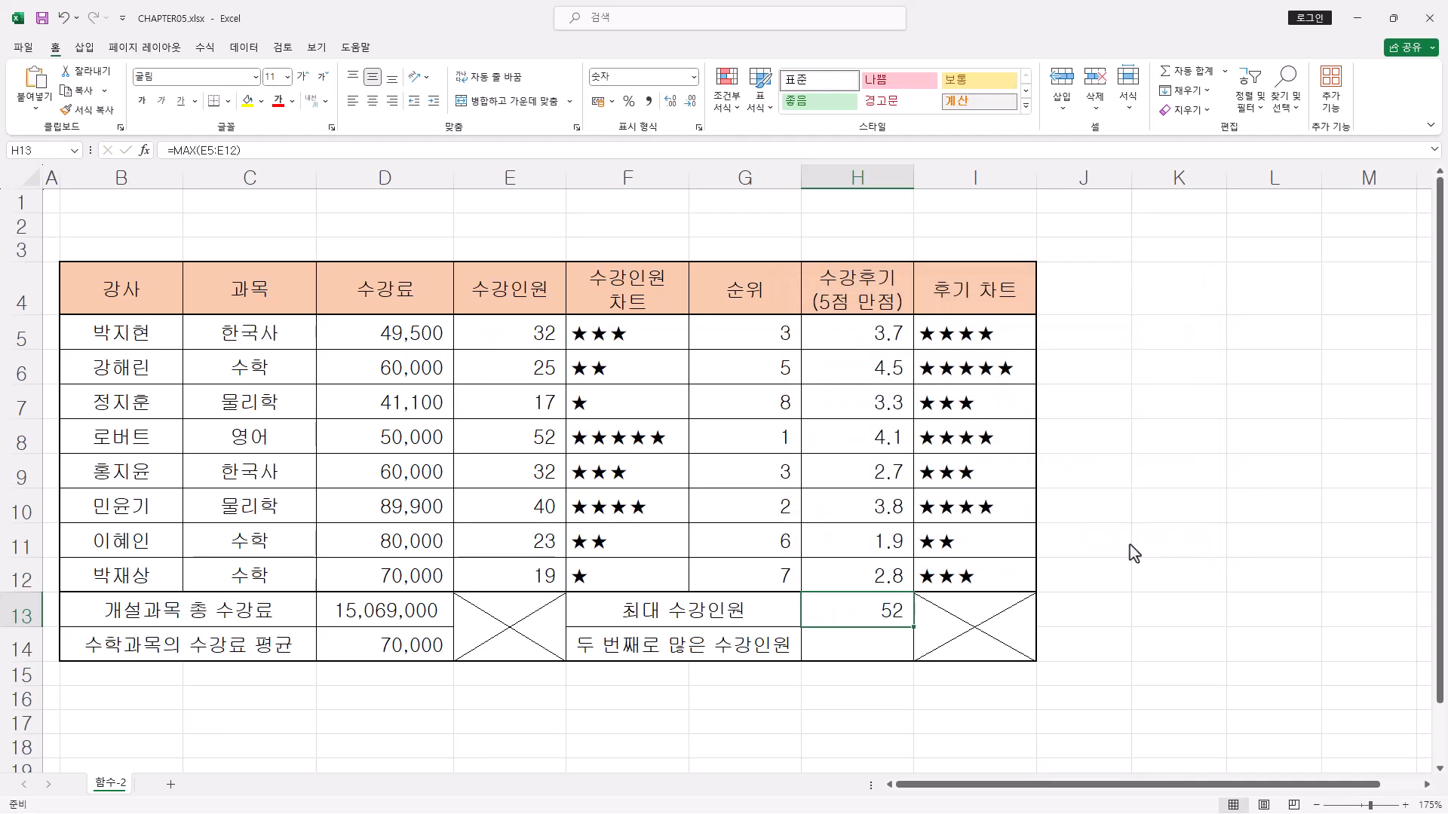
# - Begin a LARGE formula in the second-highest enrollment cell H14 and show its function arguments beside the table data
pyautogui.click(888, 639)
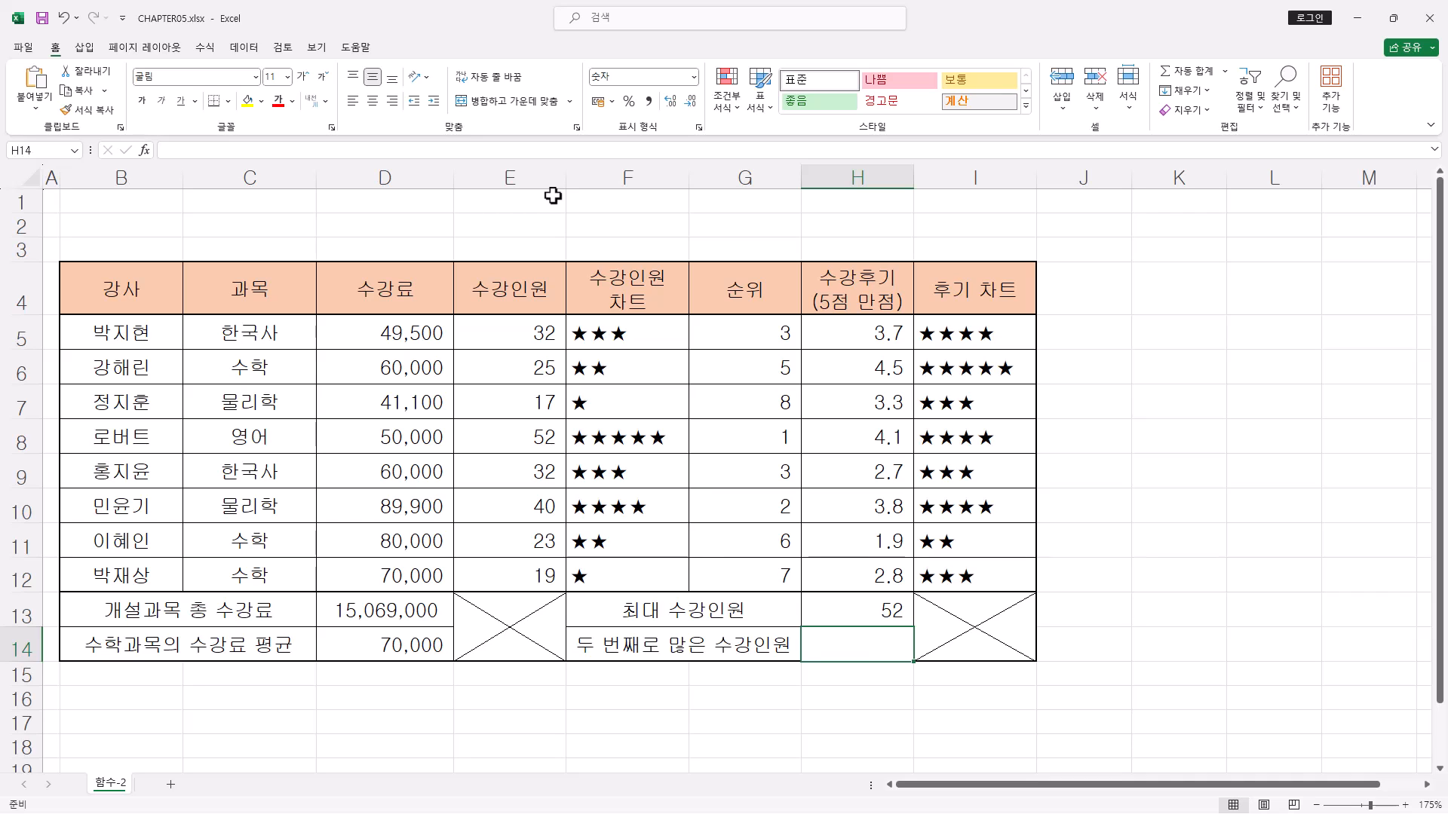
pyautogui.write('=lar')
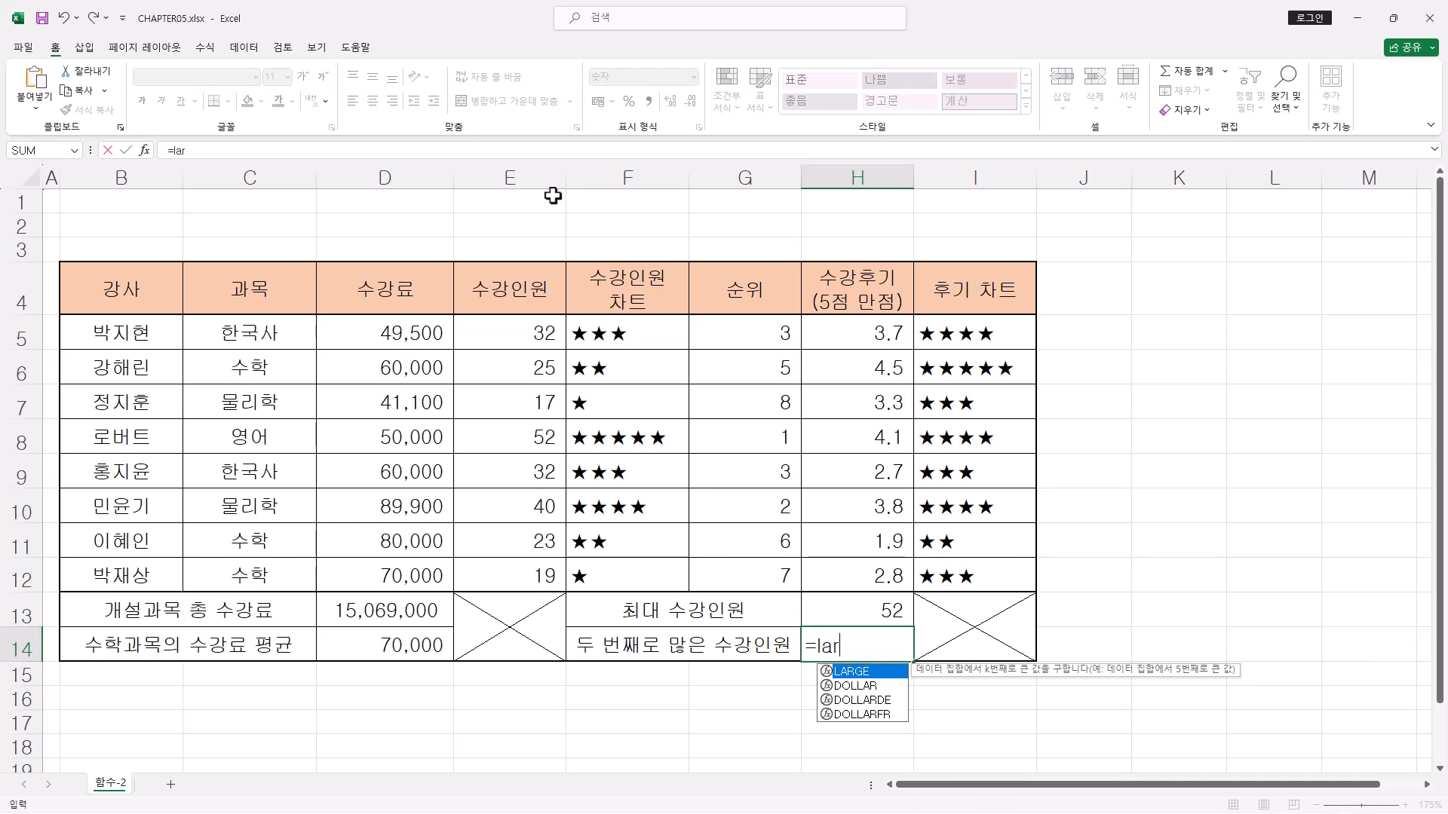
pyautogui.press('Tab')
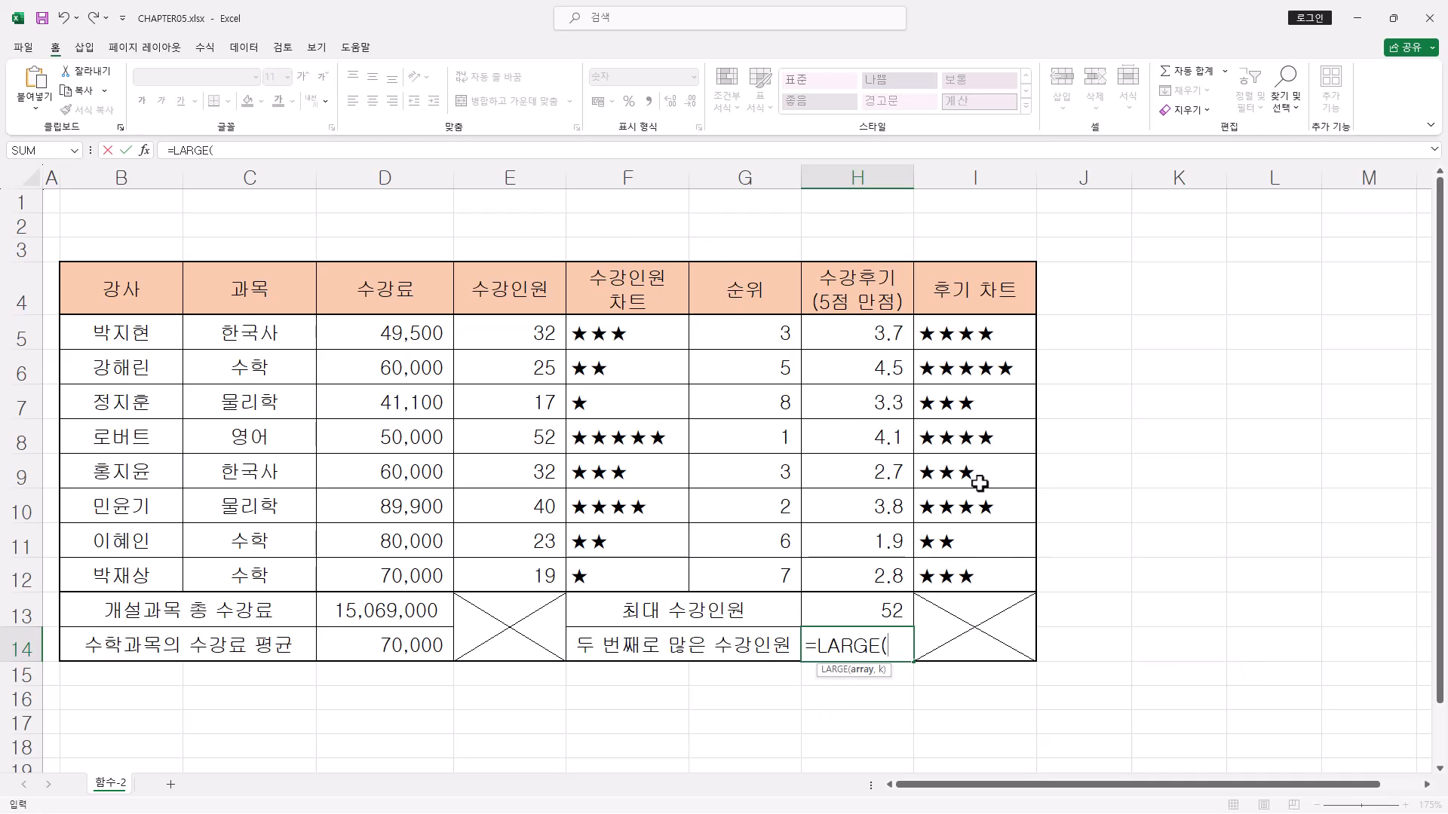
pyautogui.click(143, 150)
pyautogui.moveTo(1106, 355); pyautogui.dragTo(1210, 395)
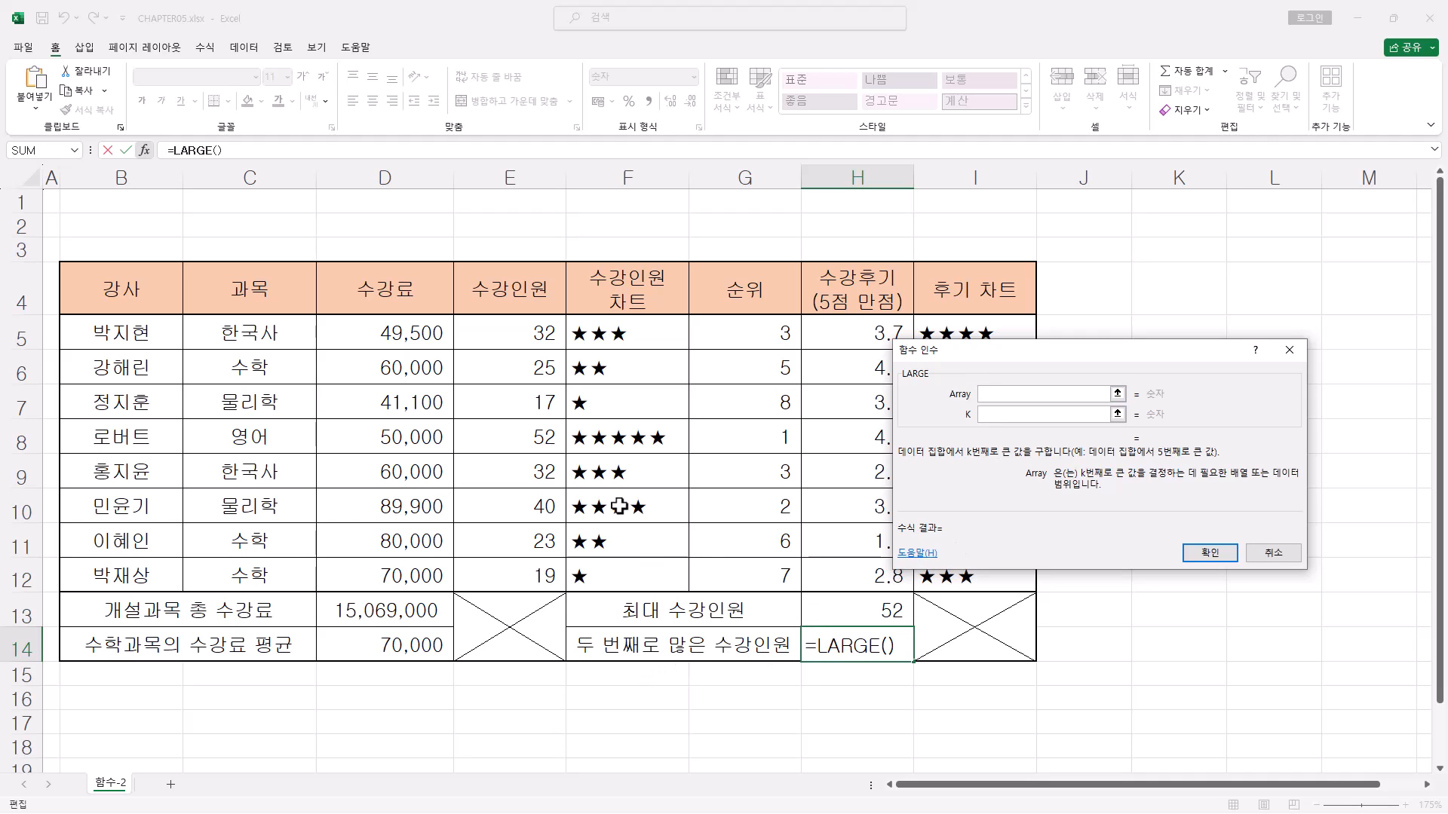
# - Set LARGE's Array argument to E5:E12 and K to 2, and enter the formula
pyautogui.moveTo(537, 325); pyautogui.dragTo(530, 577)
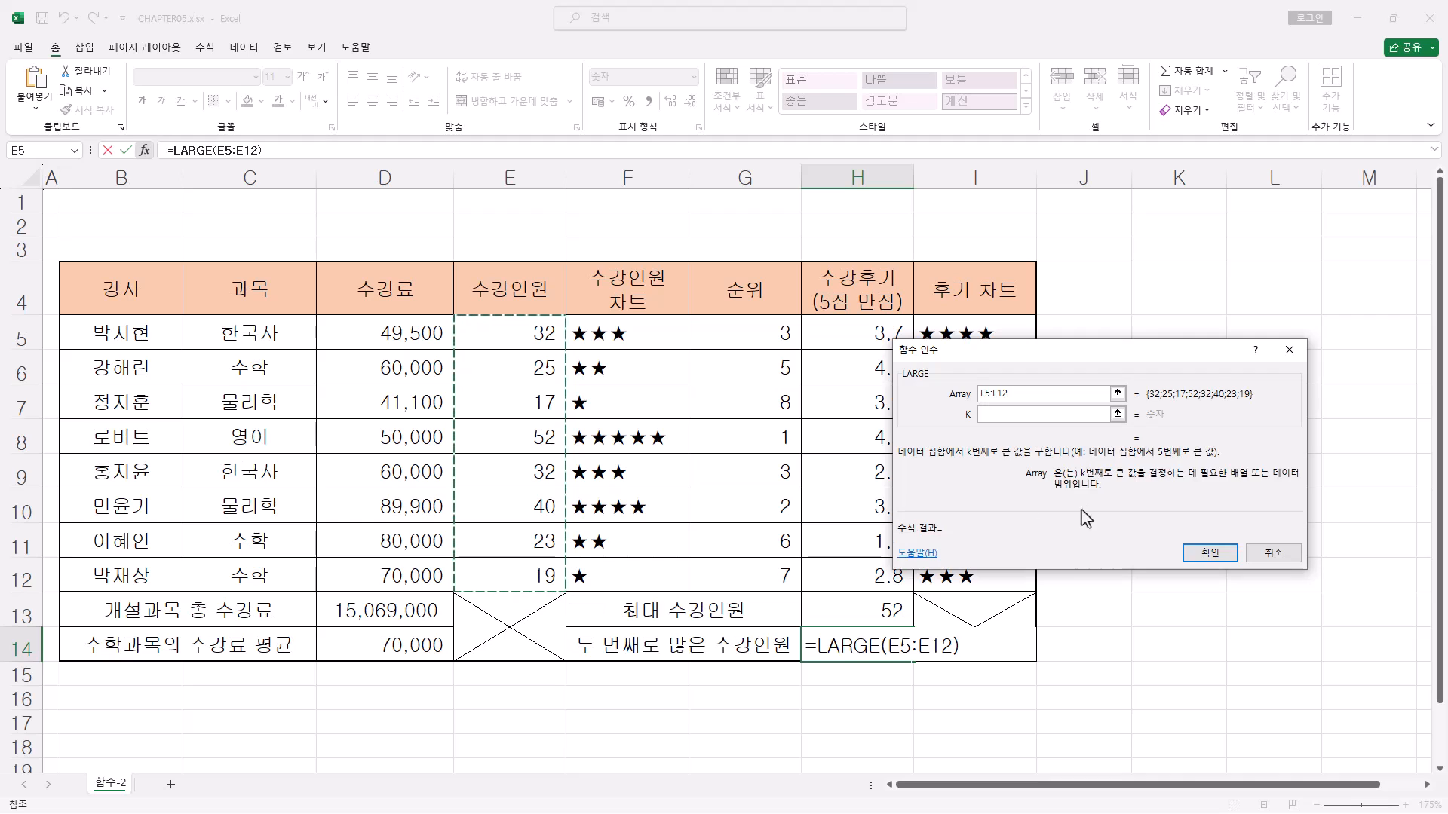
pyautogui.click(1007, 412)
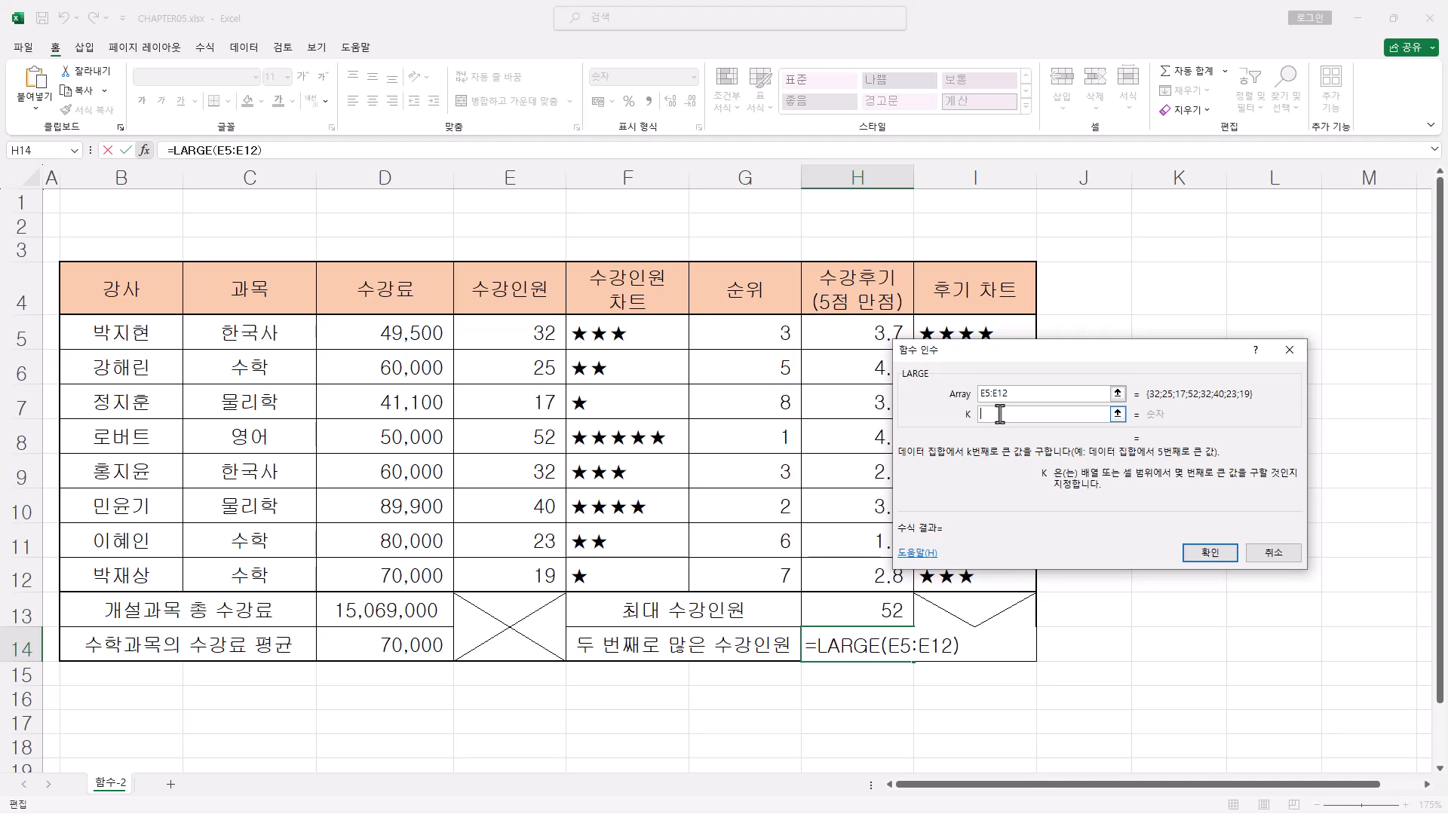
pyautogui.write('2')
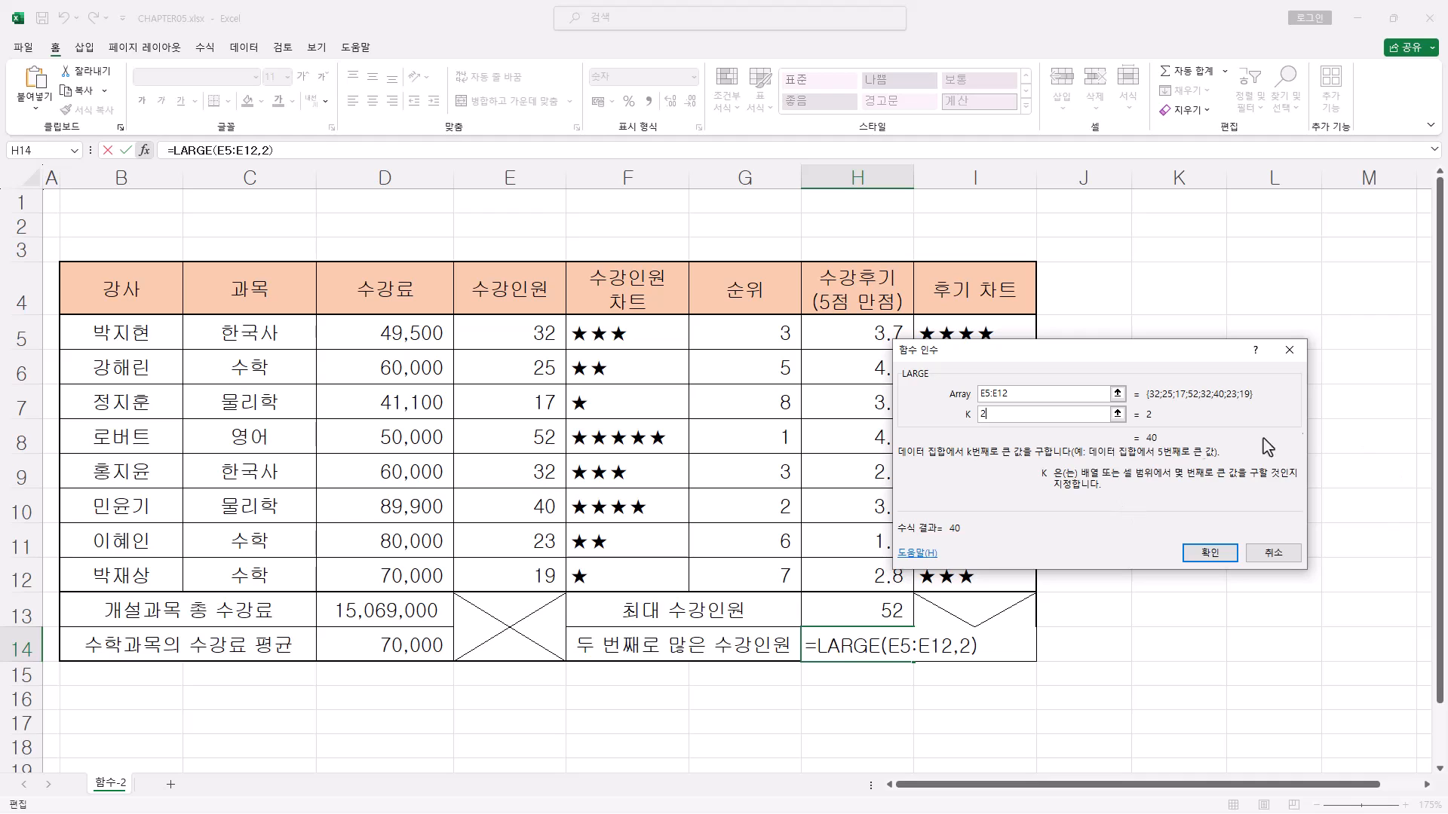
pyautogui.click(1215, 554)
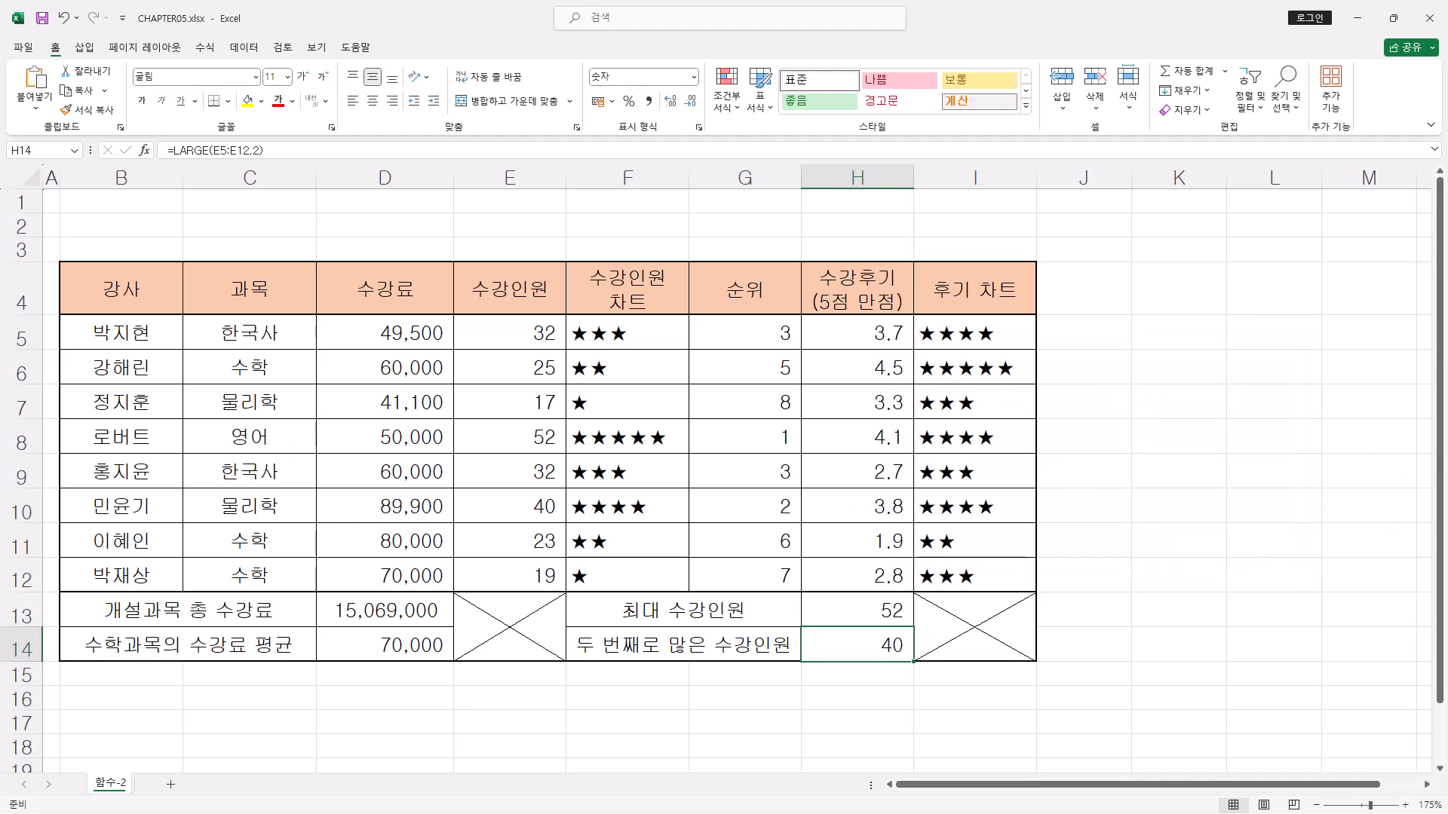